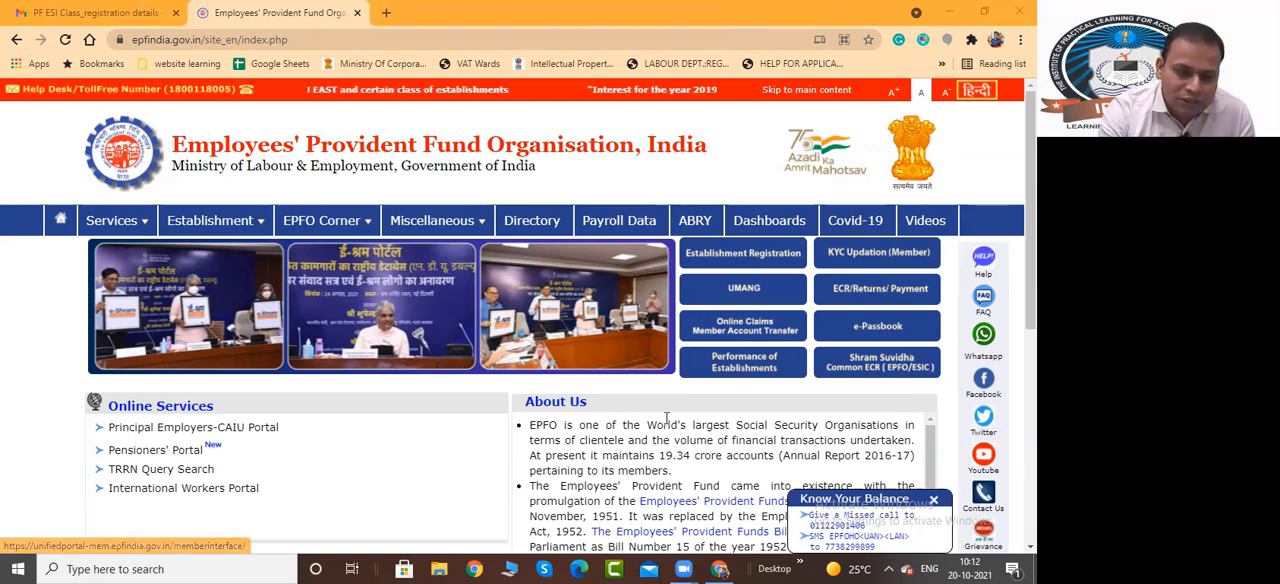
Read the About Us section on the EPFO home page and highlight the site's epfindia.gov.in address
scroll(665, 425, "down", 2)
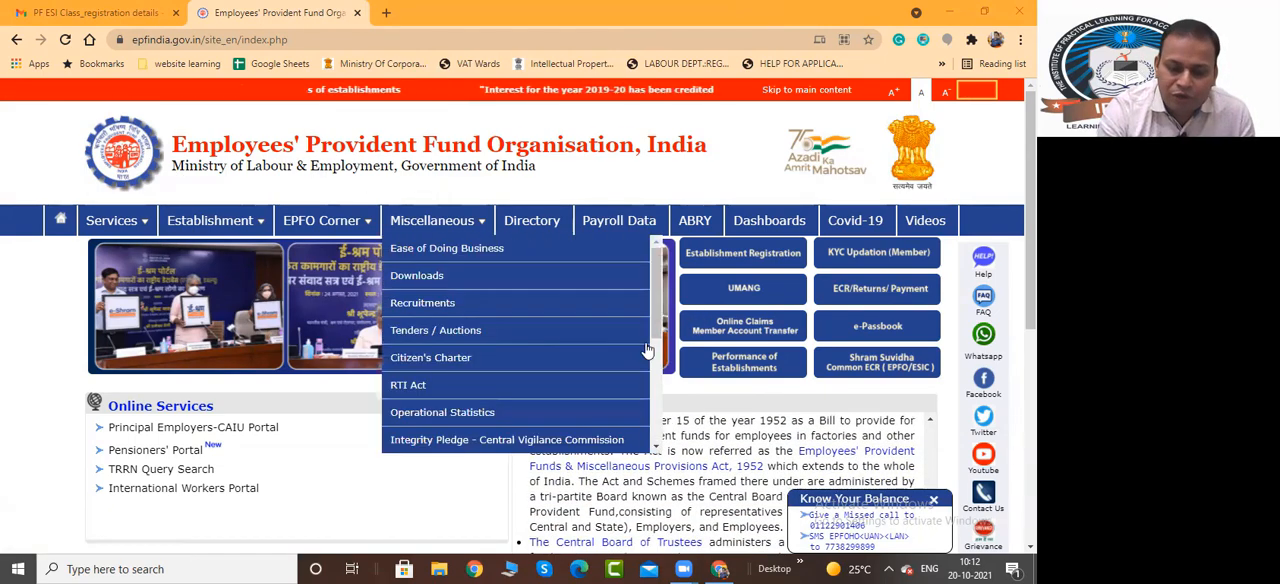
scroll(417, 492, "down", 1)
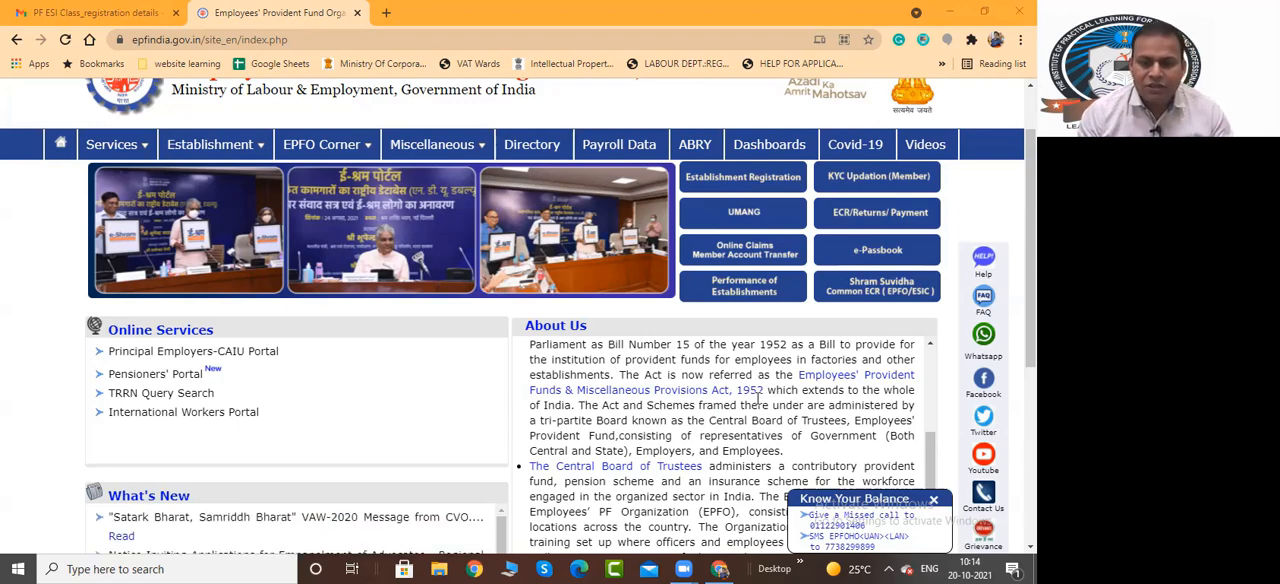
scroll(735, 418, "up", 5)
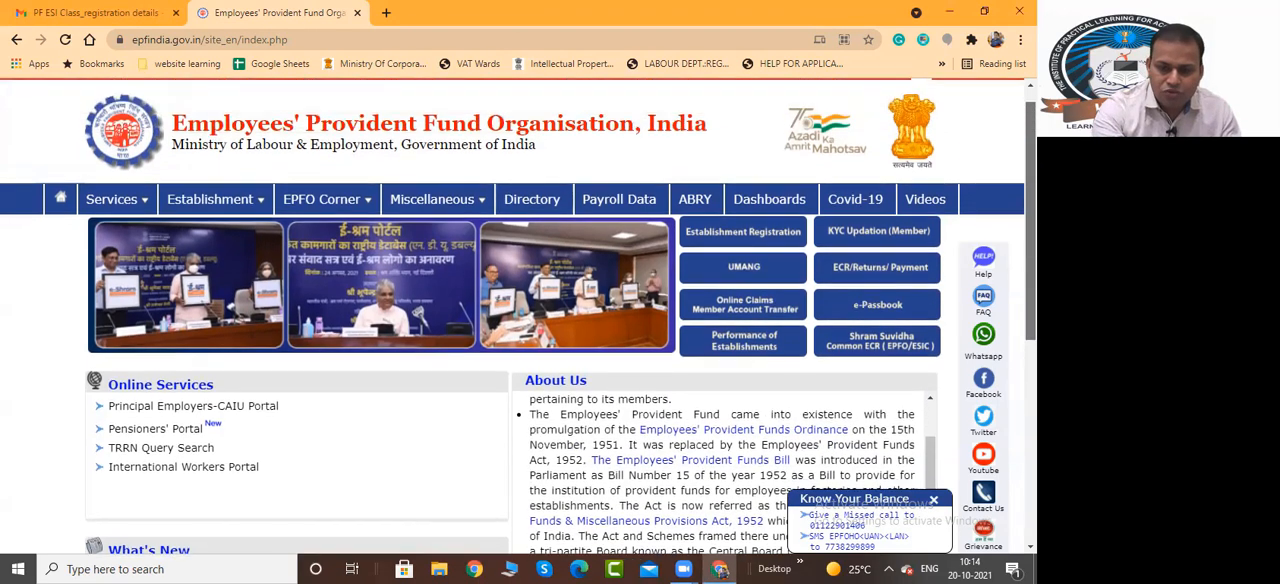
left_click_drag(1031, 216, 1030, 205)
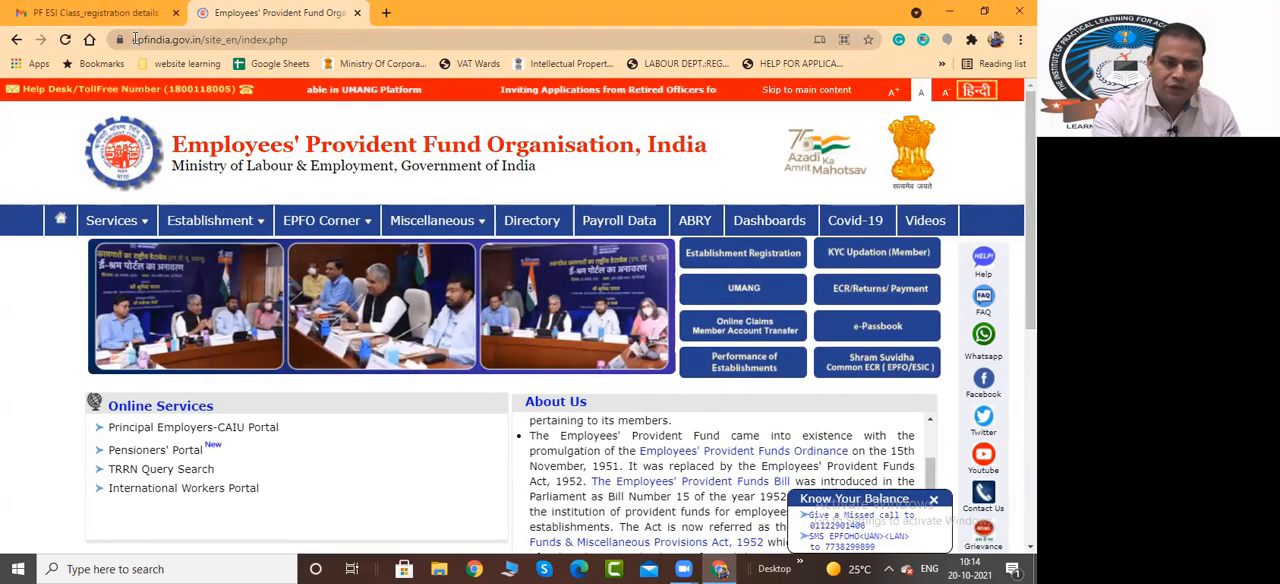
left_click_drag(134, 38, 200, 40)
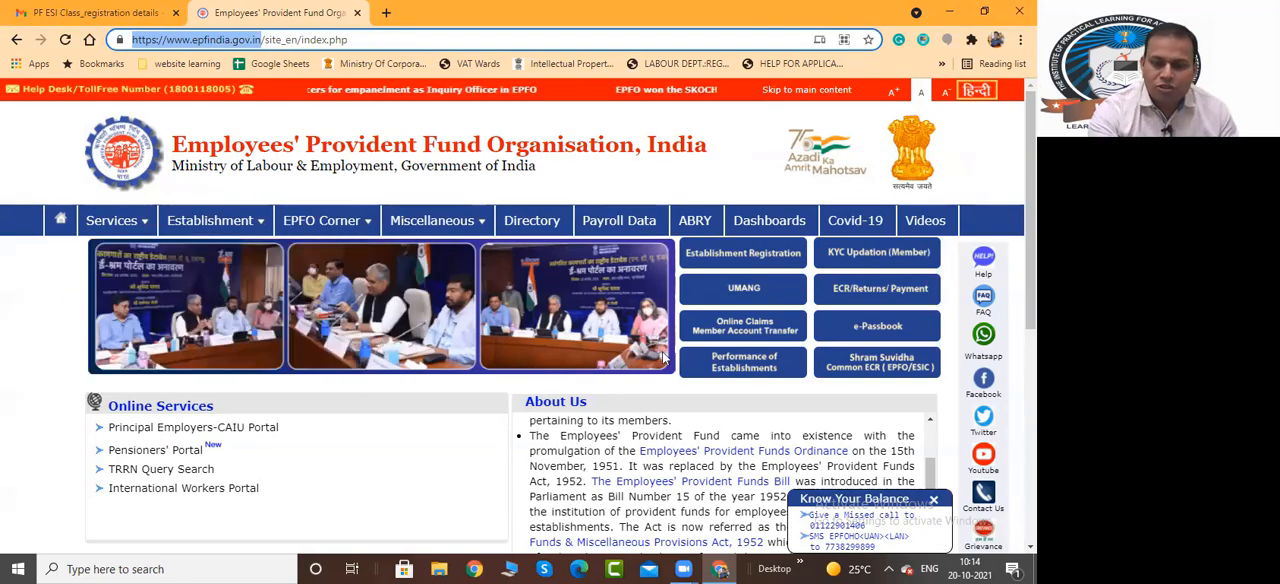
left_click_drag(1031, 245, 1031, 254)
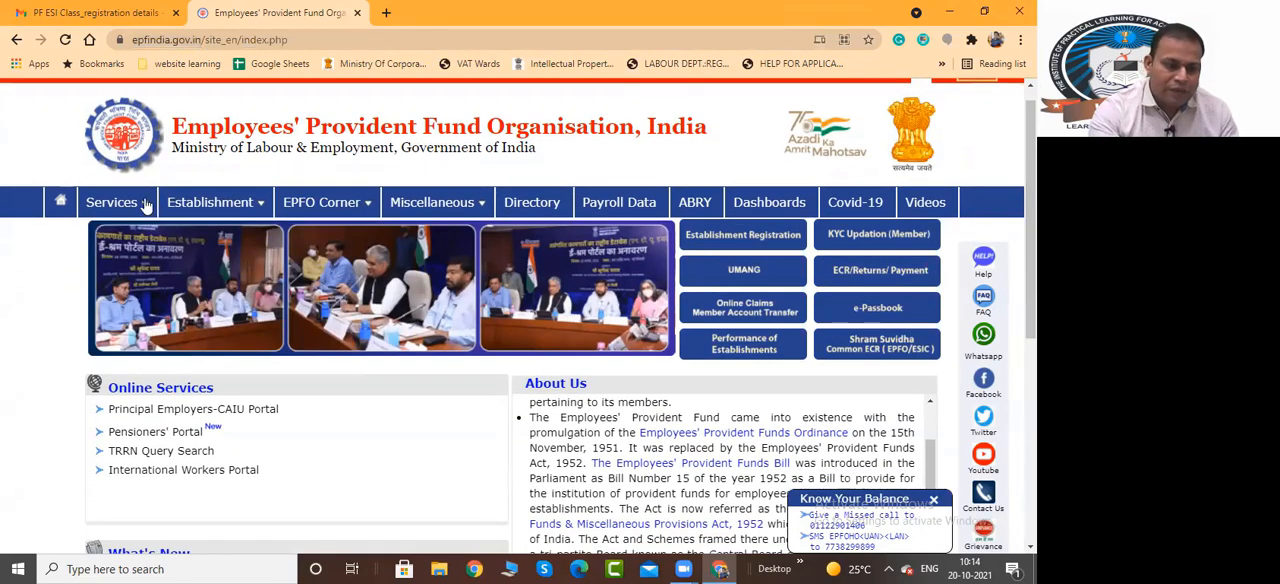
Open the For Employers and For Employees service pages in separate new tabs, keeping the EPFO home page open
mouse_move(145, 204)
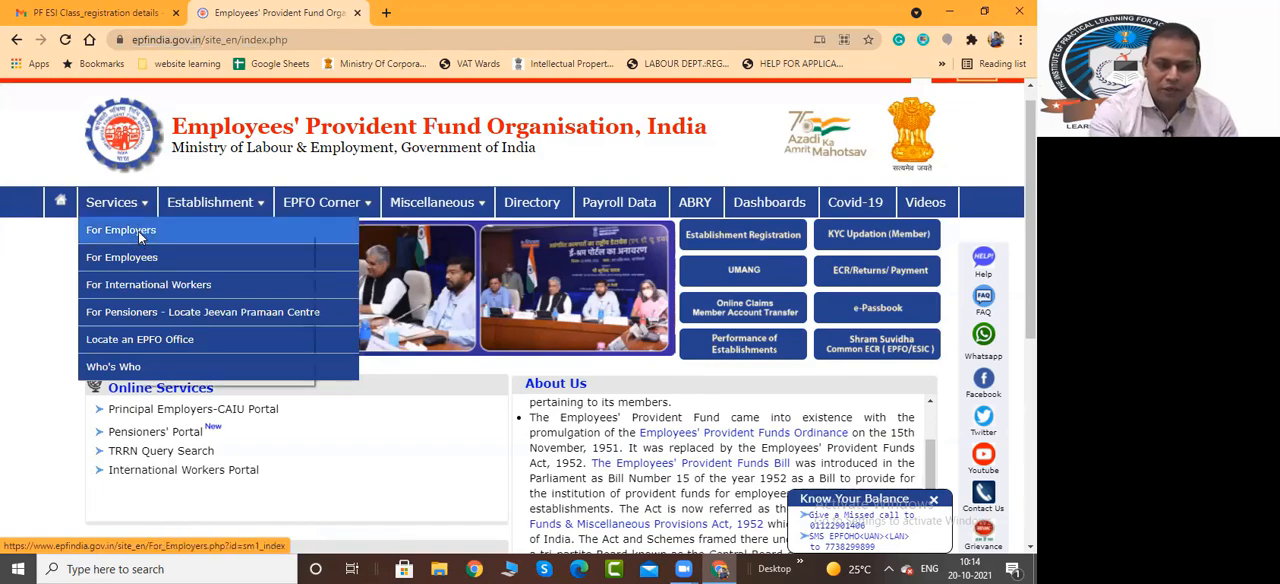
right_click(145, 236)
left_click(156, 243)
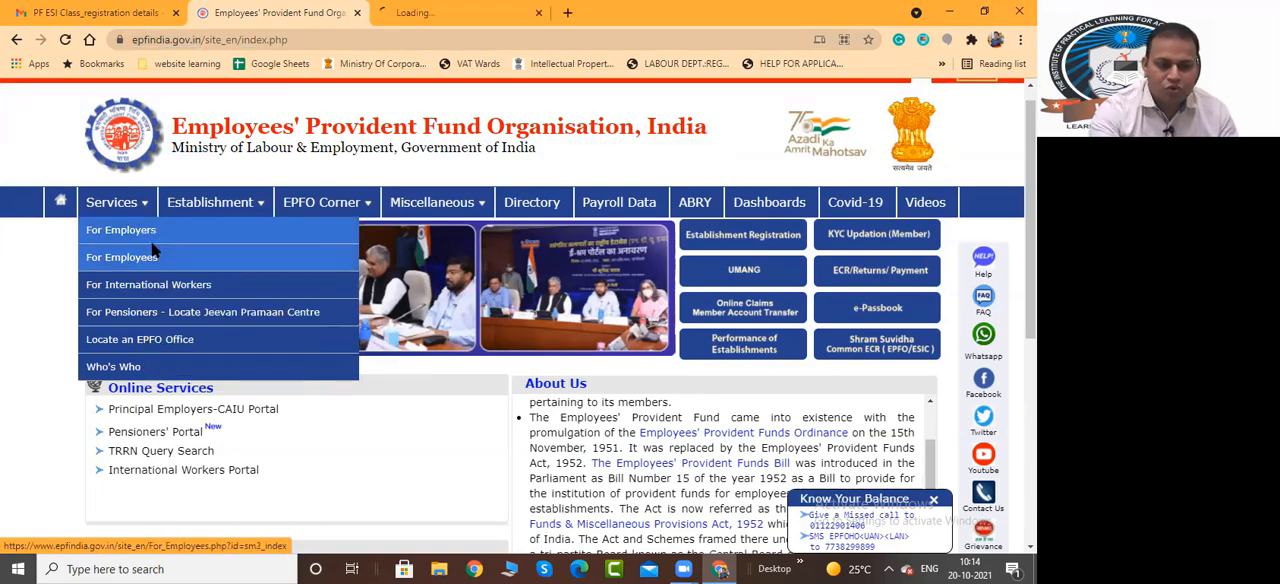
left_click(427, 10)
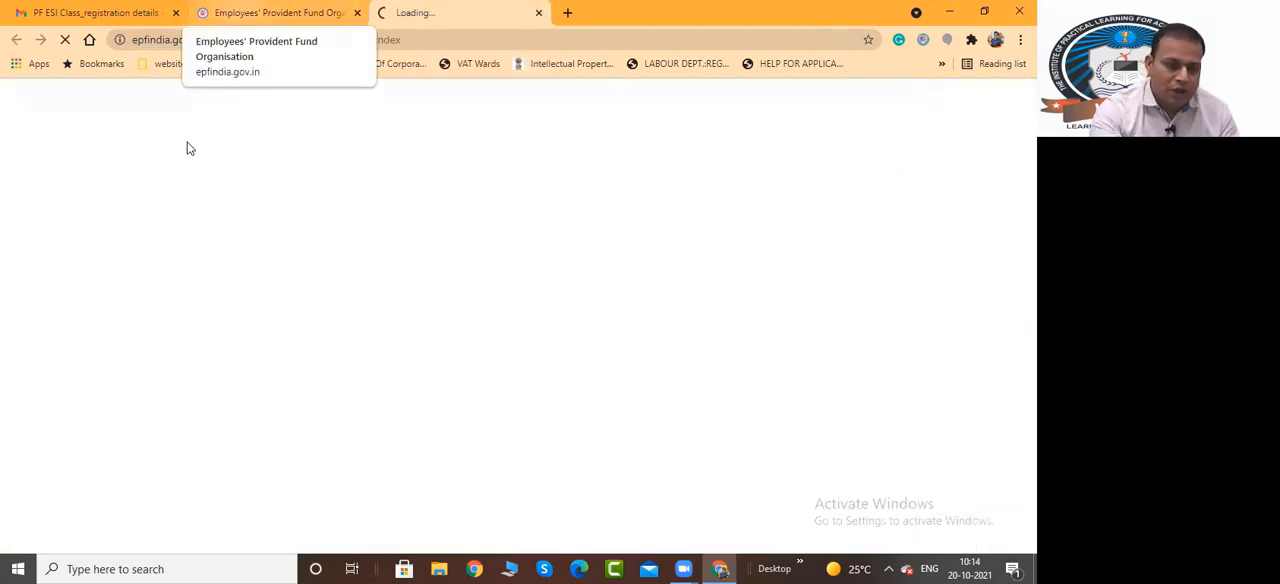
left_click(270, 12)
right_click(121, 259)
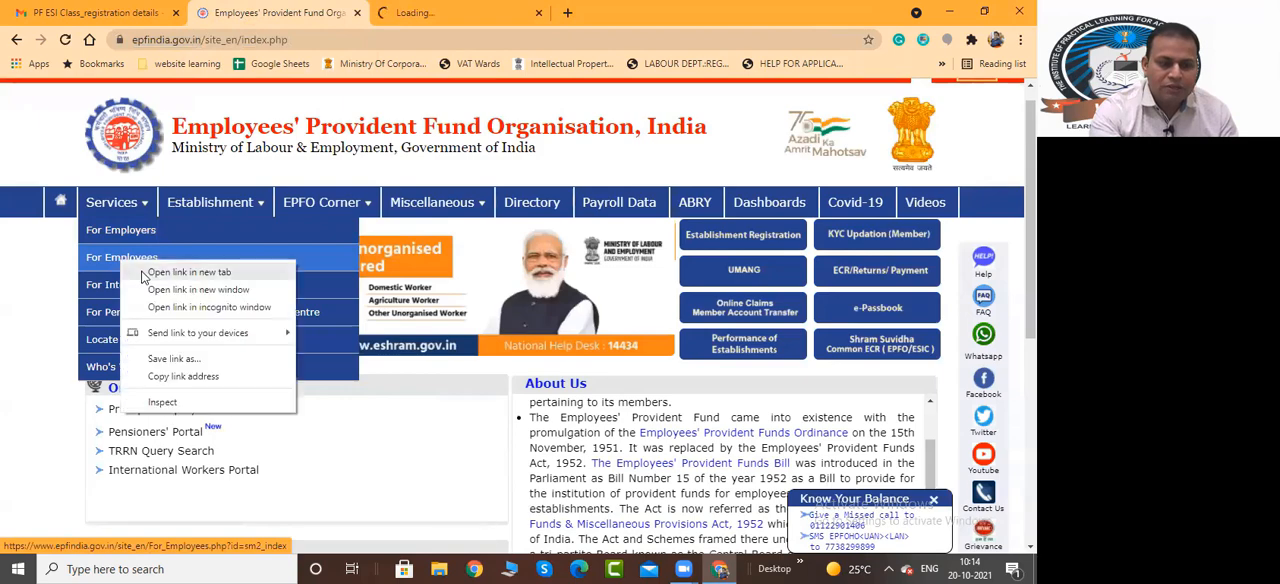
left_click(180, 272)
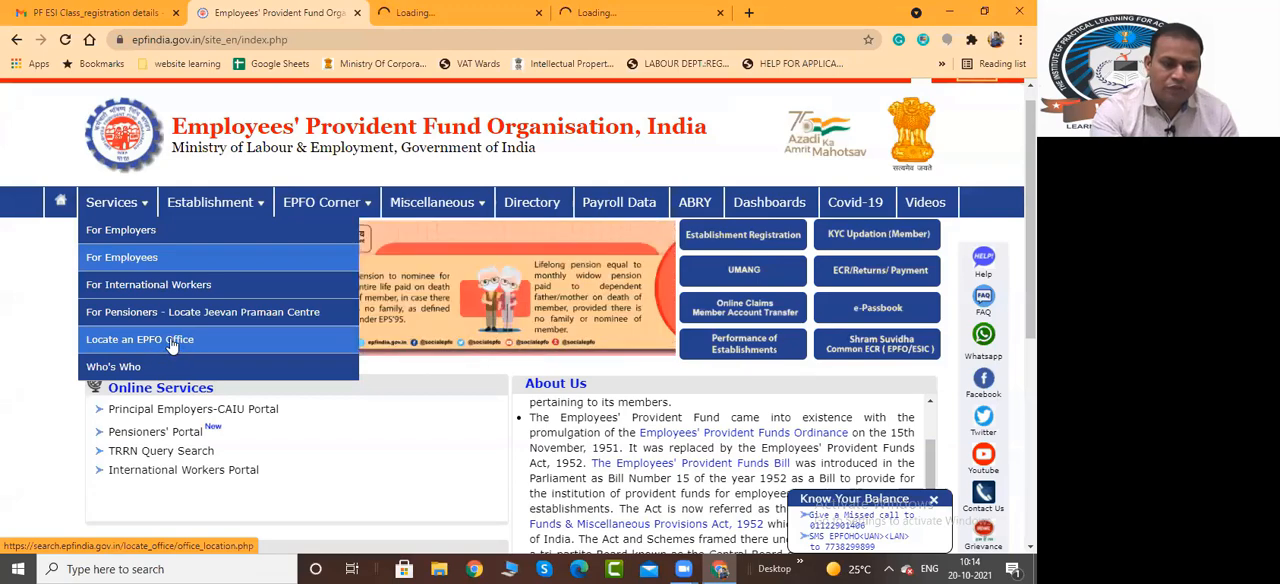
Review the options offered under Establishment, EPFO Corner, Miscellaneous and Services on the EPFO home page
mouse_move(258, 212)
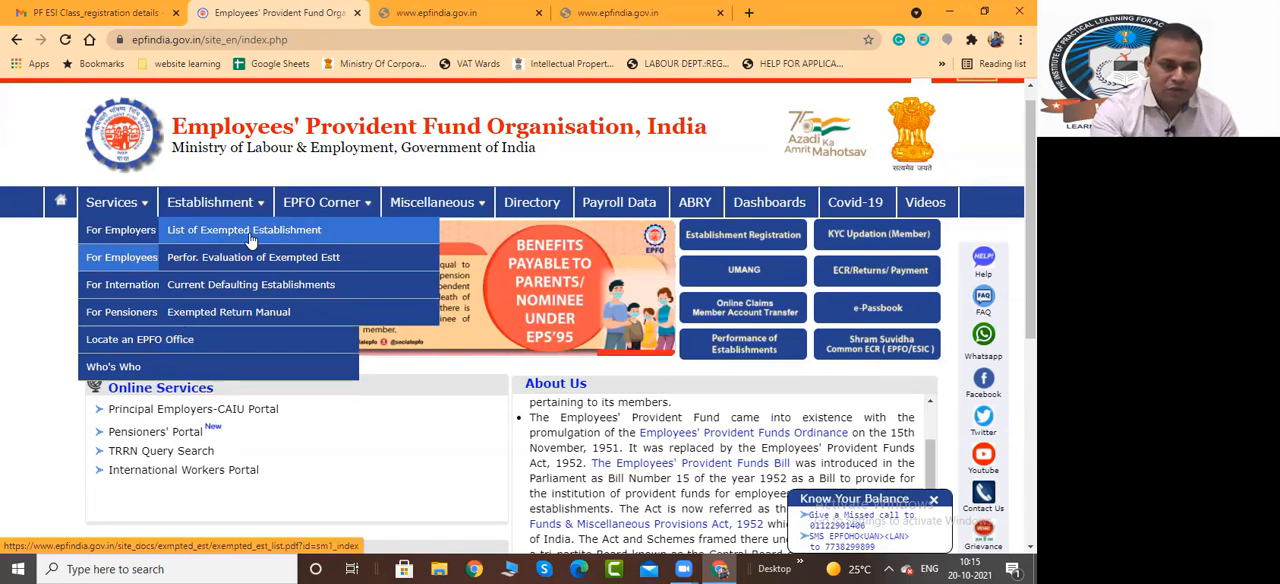
mouse_move(355, 212)
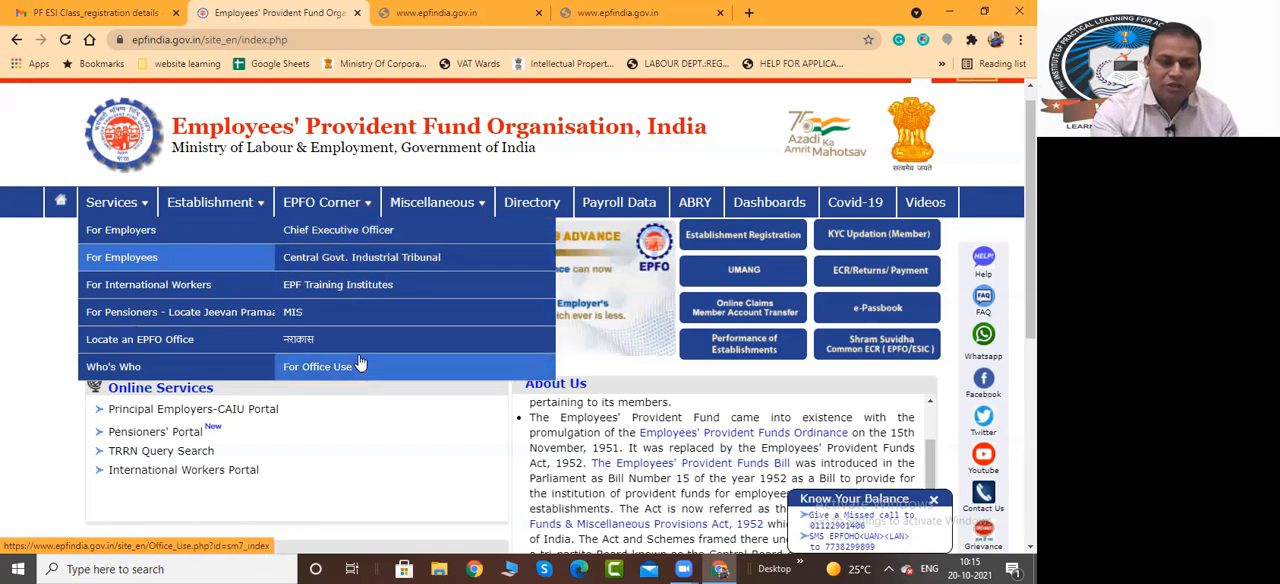
mouse_move(466, 204)
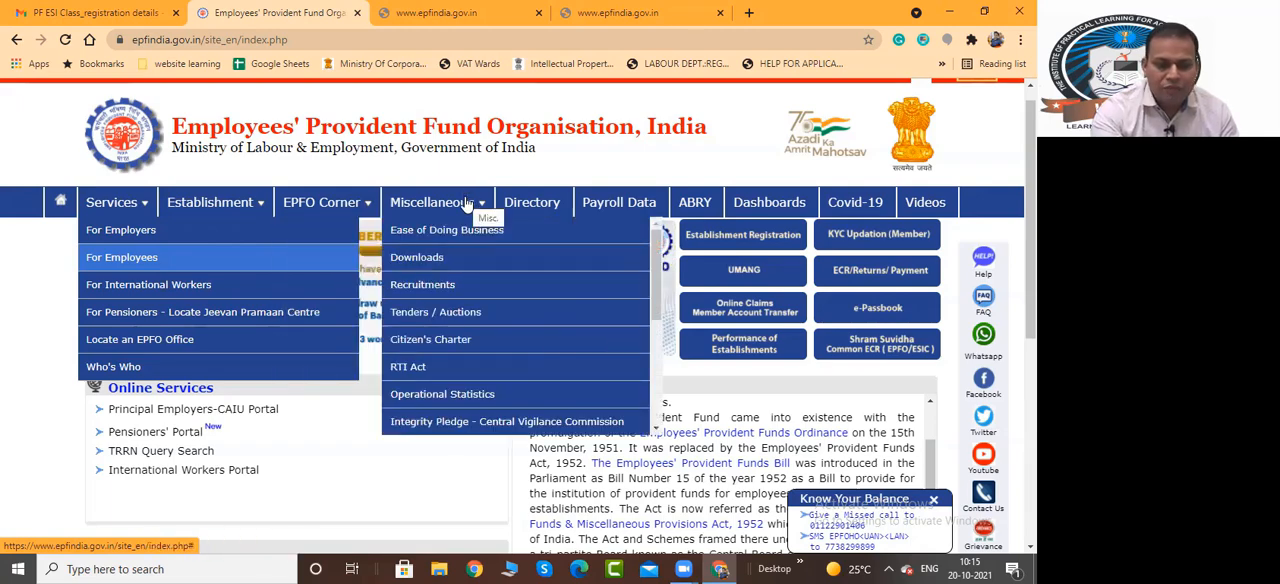
mouse_move(141, 208)
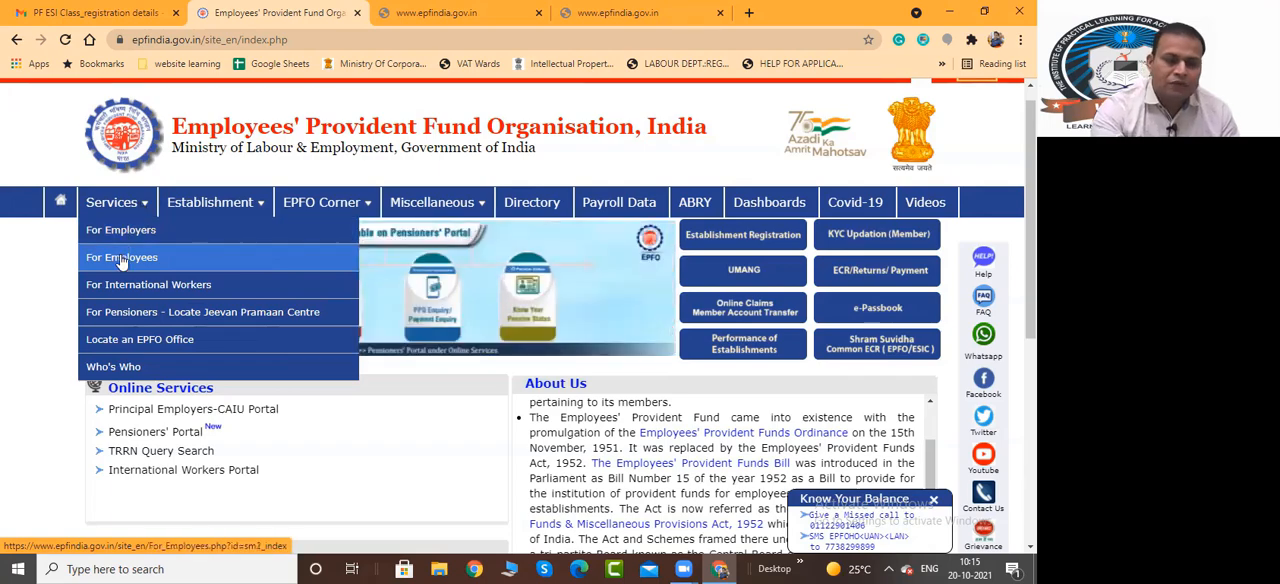
Reload the timed-out For Employers page, check the For Employees page, and return to the EPFO home page
left_click(420, 15)
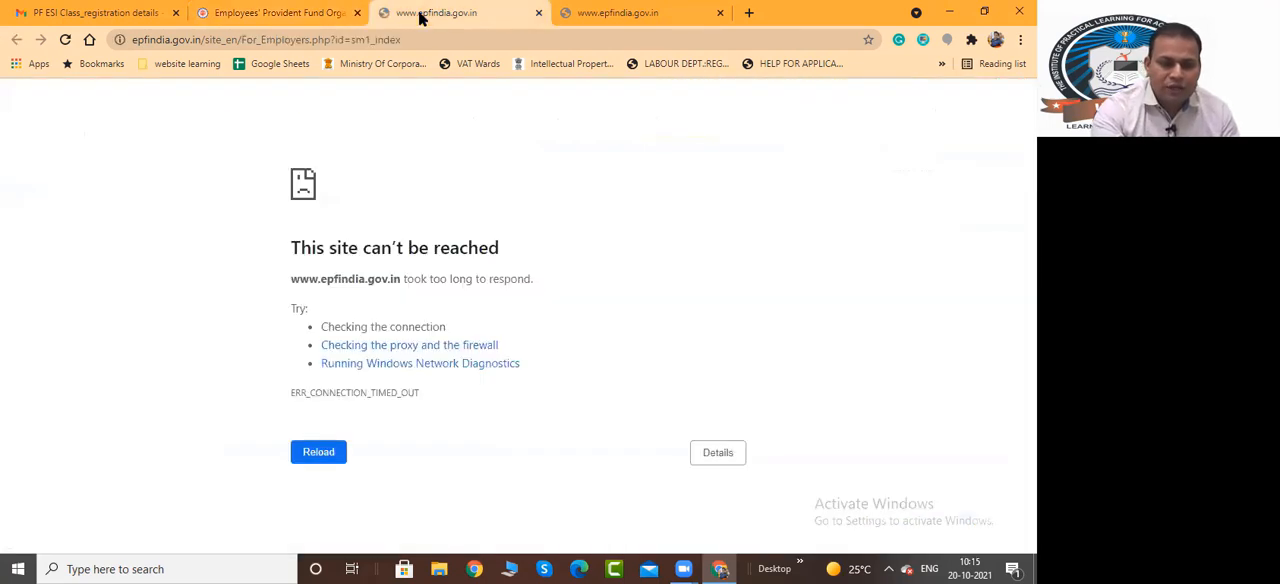
left_click(313, 456)
left_click(643, 20)
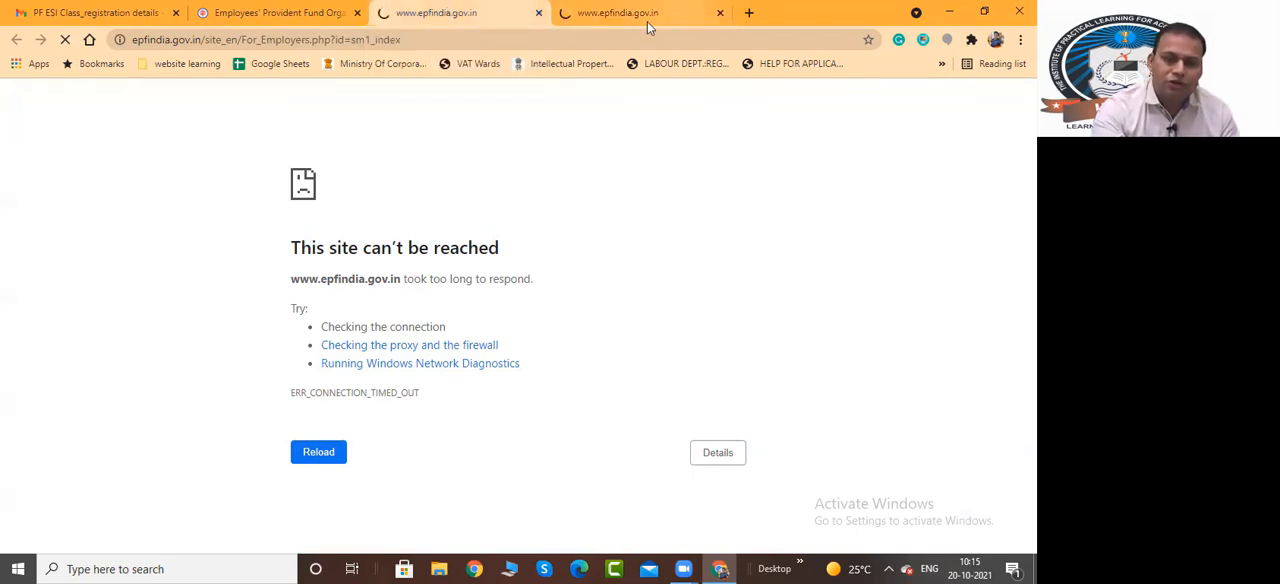
left_click(474, 14)
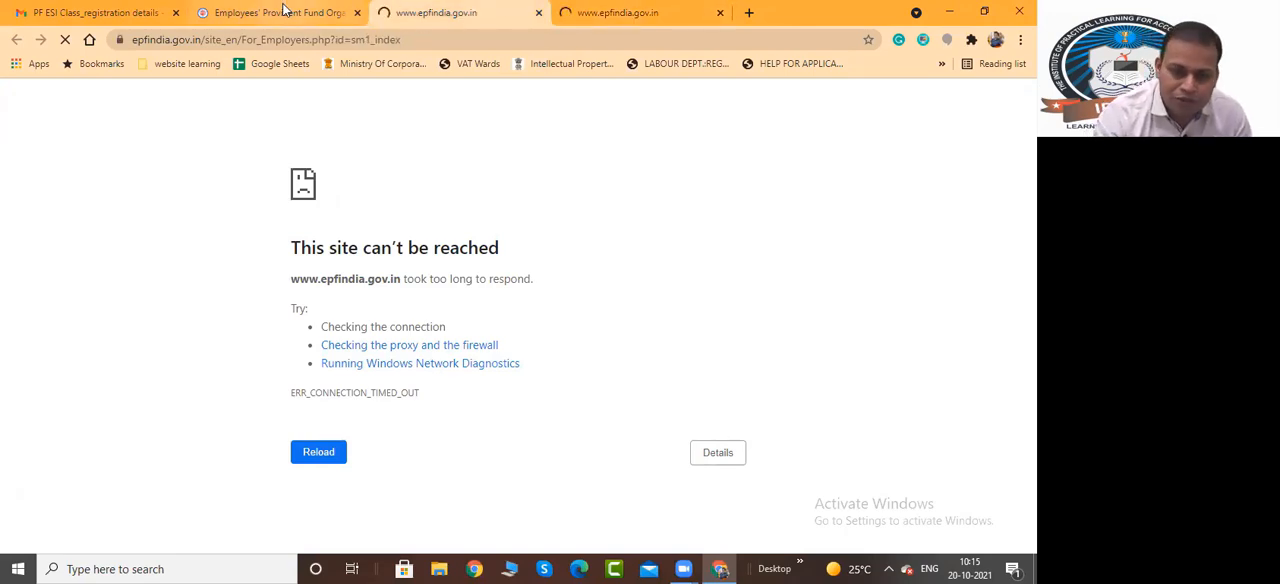
left_click(283, 10)
mouse_move(117, 203)
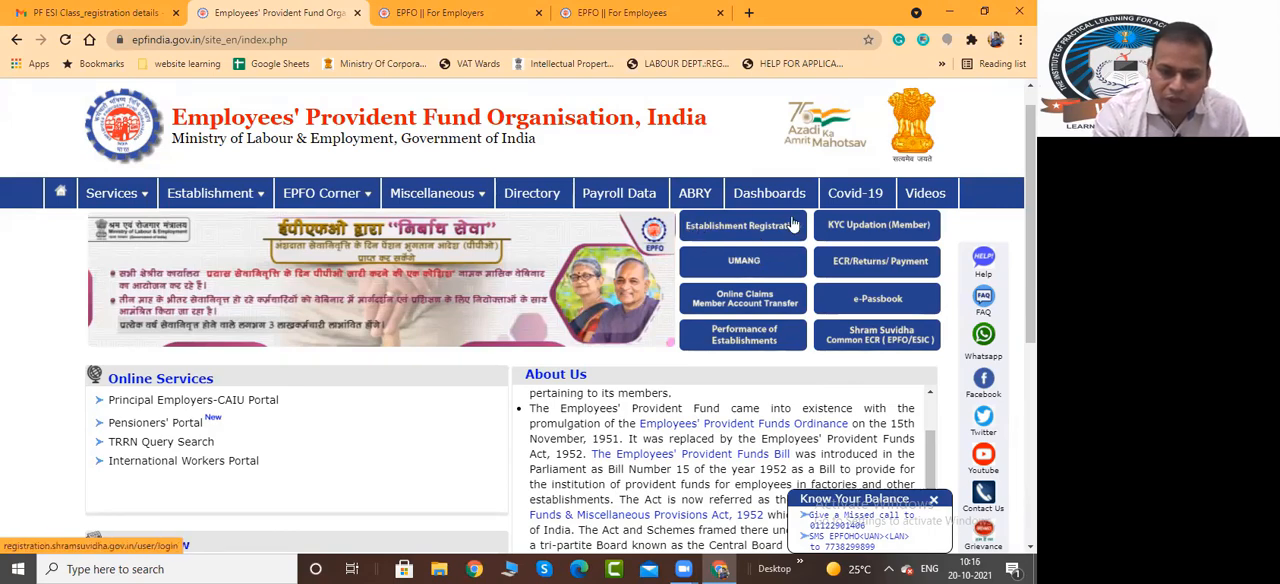
Open the Establishment Registration and KYC Updation (Member) portals from the EPFO home page, dismissing the tab-grouping tip
left_click(741, 229)
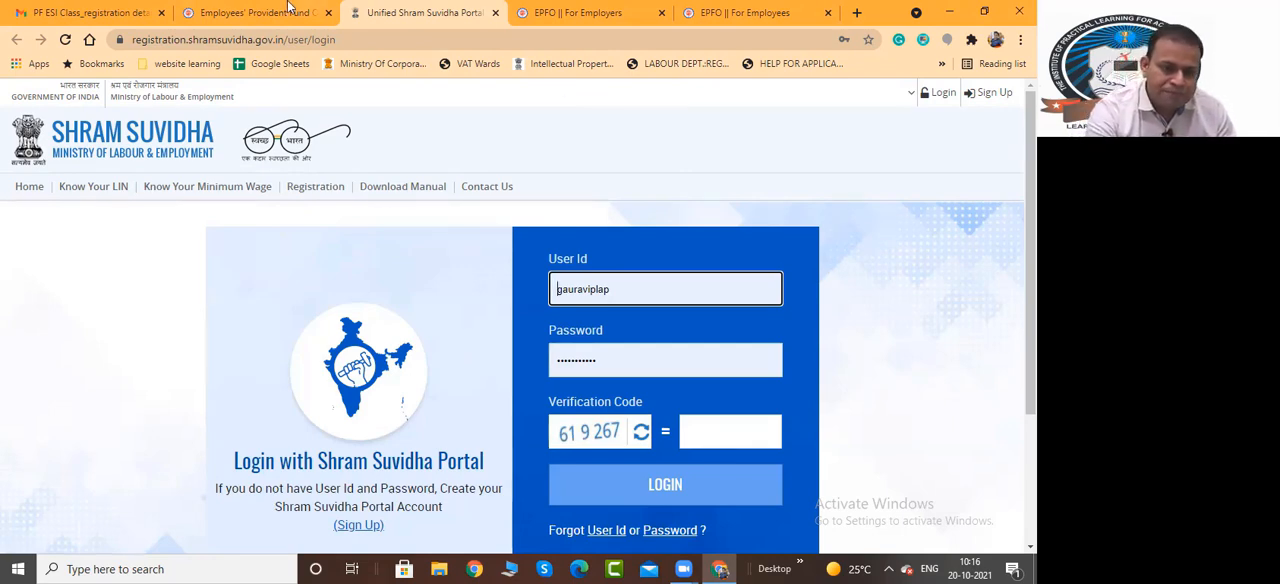
left_click(222, 13)
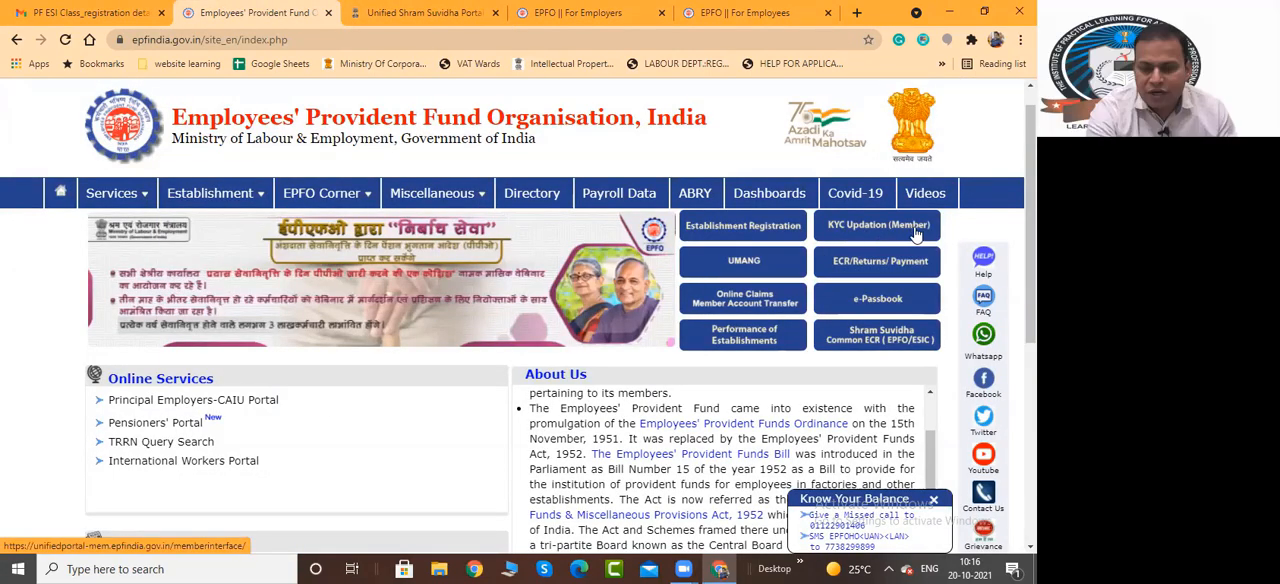
left_click(855, 224)
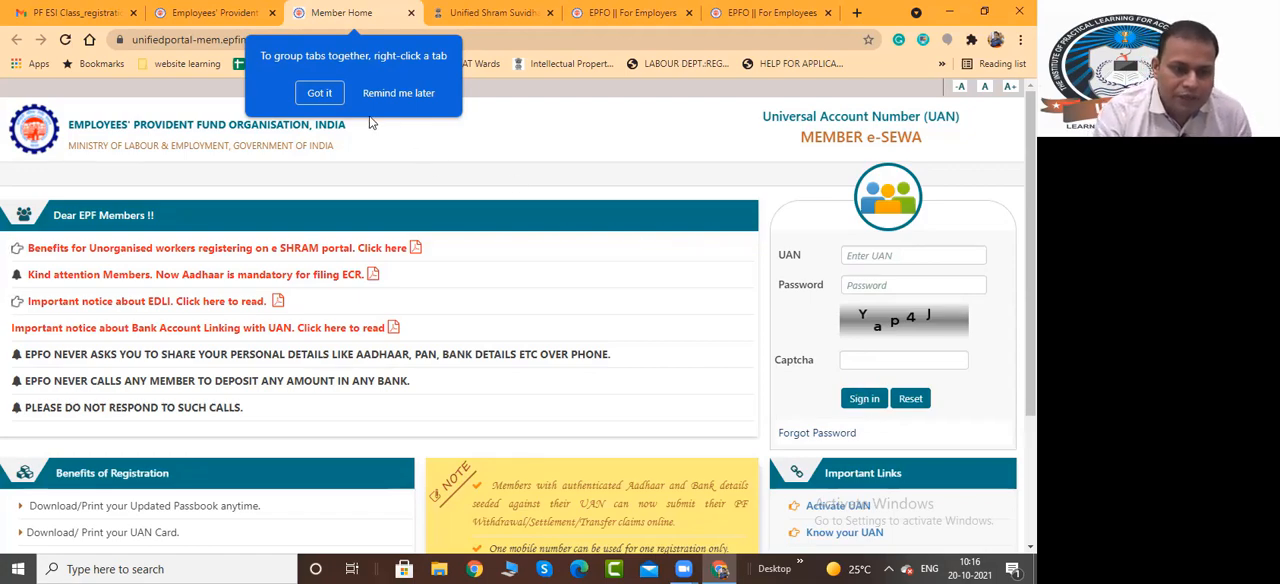
left_click(319, 93)
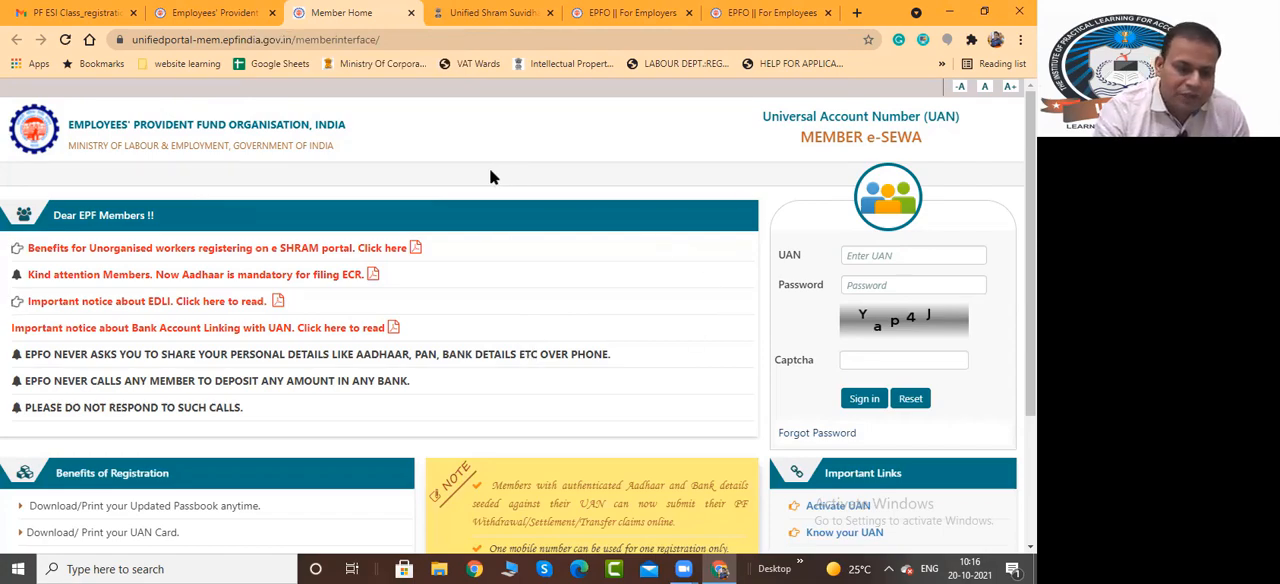
left_click(214, 13)
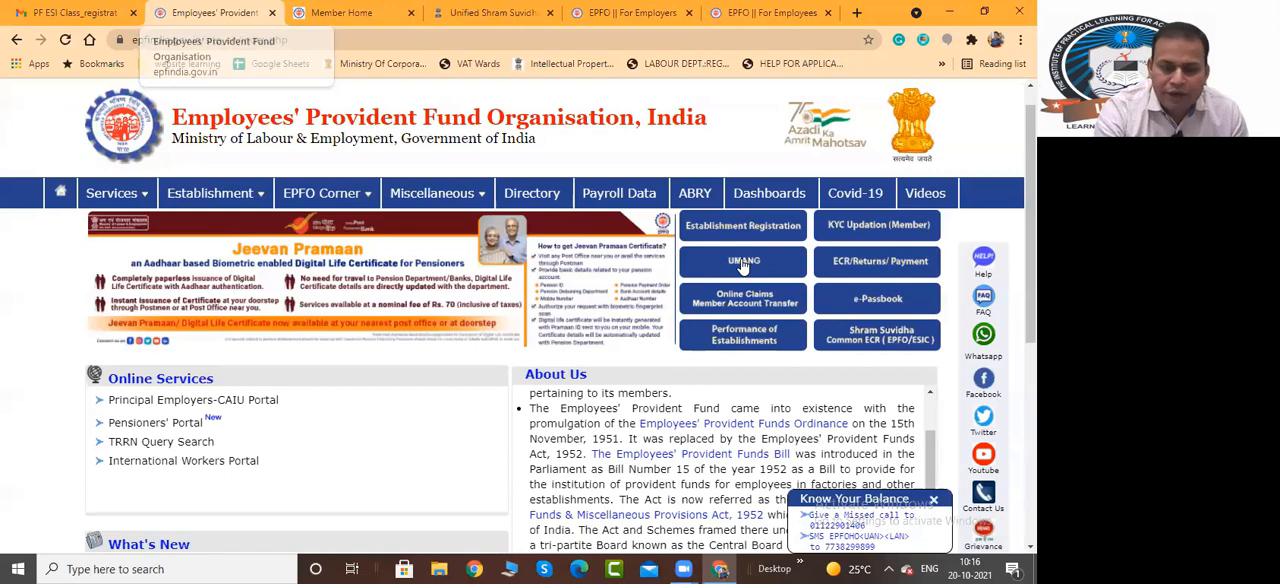
Open the UMANG login page and the ECR/Returns/Payment establishment sign-in page, returning to the EPFO home page after each
left_click(743, 261)
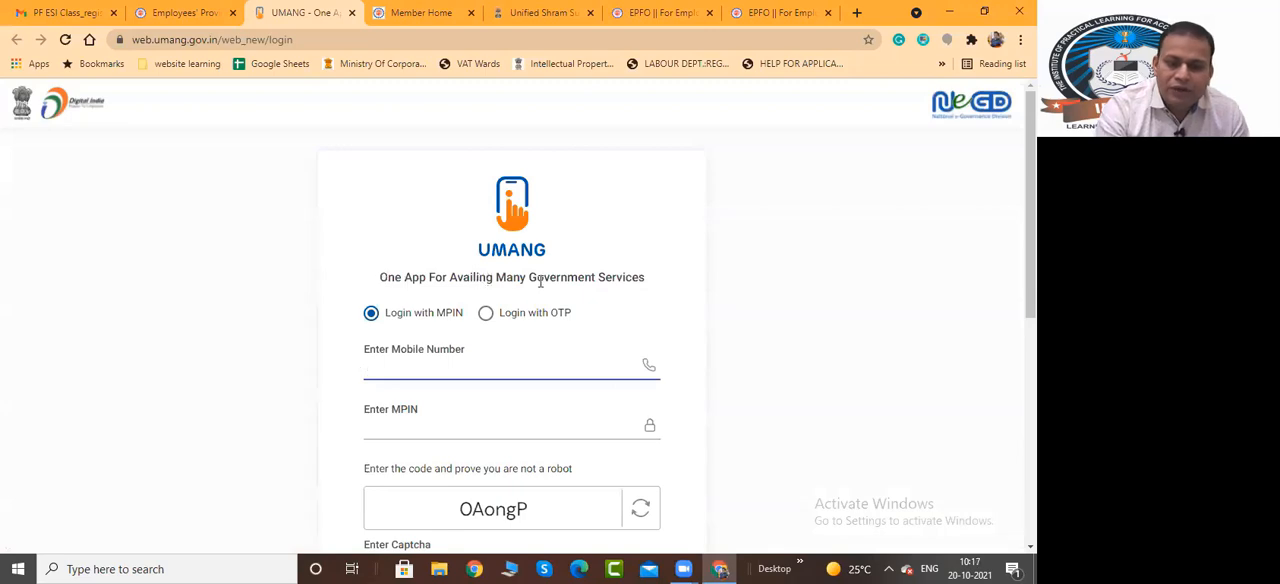
scroll(470, 333, "down", 5)
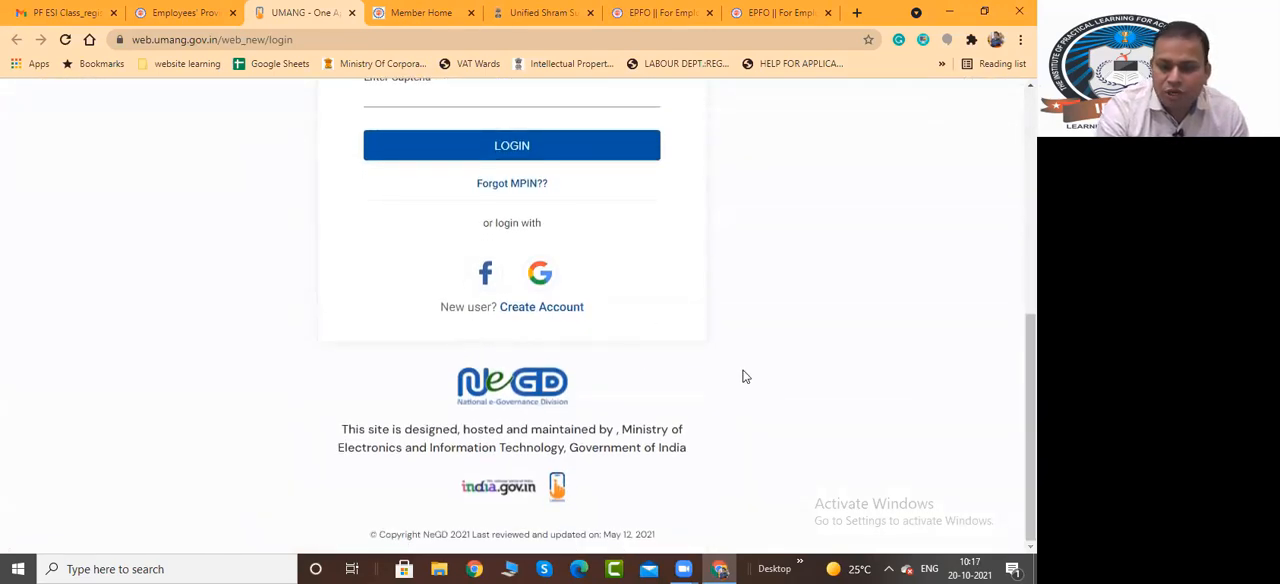
scroll(806, 366, "up", 5)
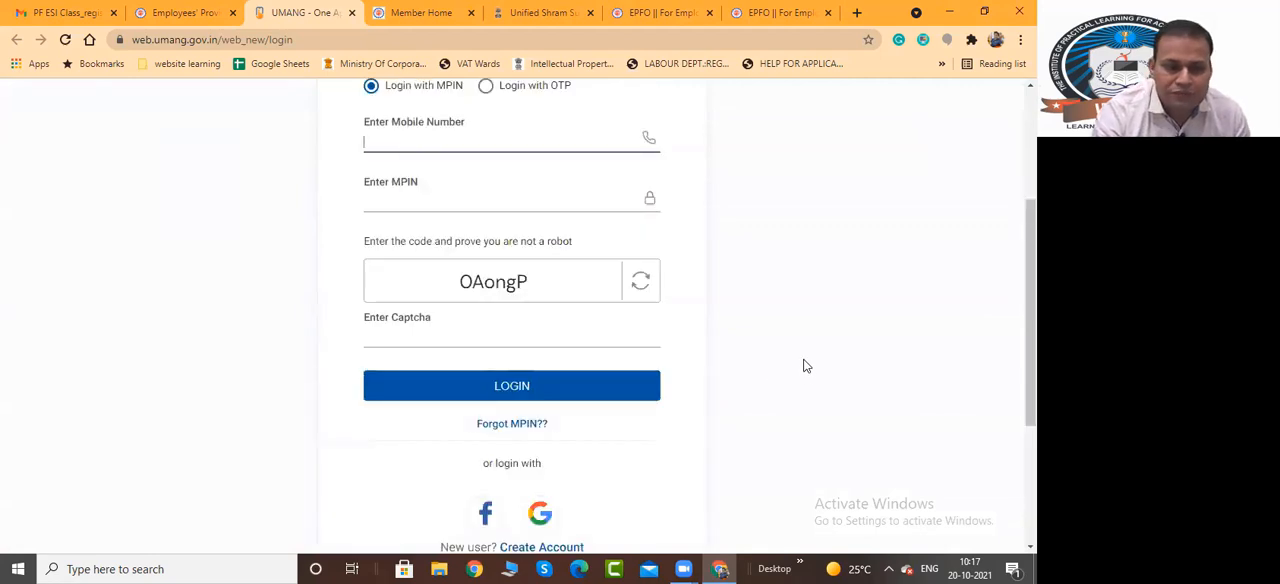
left_click(170, 14)
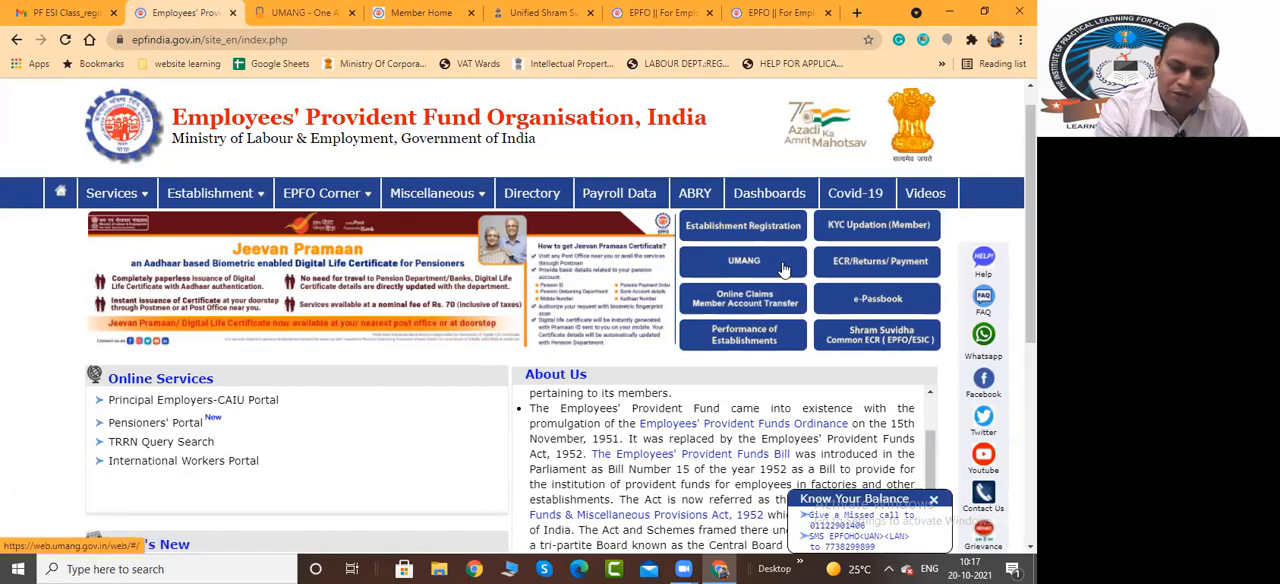
left_click(878, 264)
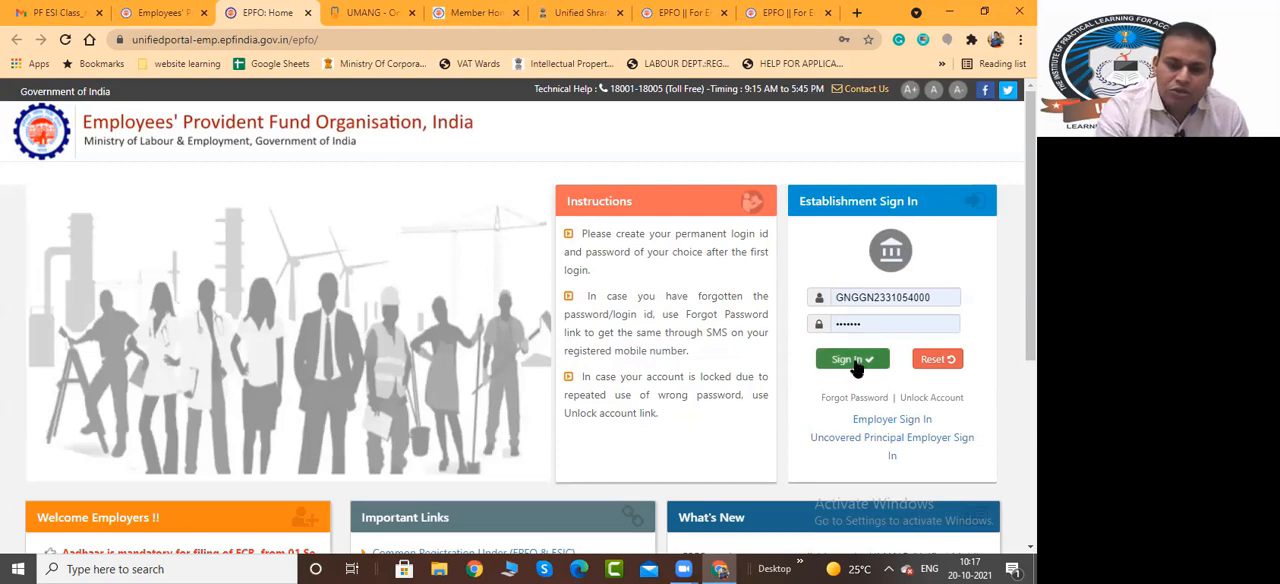
left_click(155, 12)
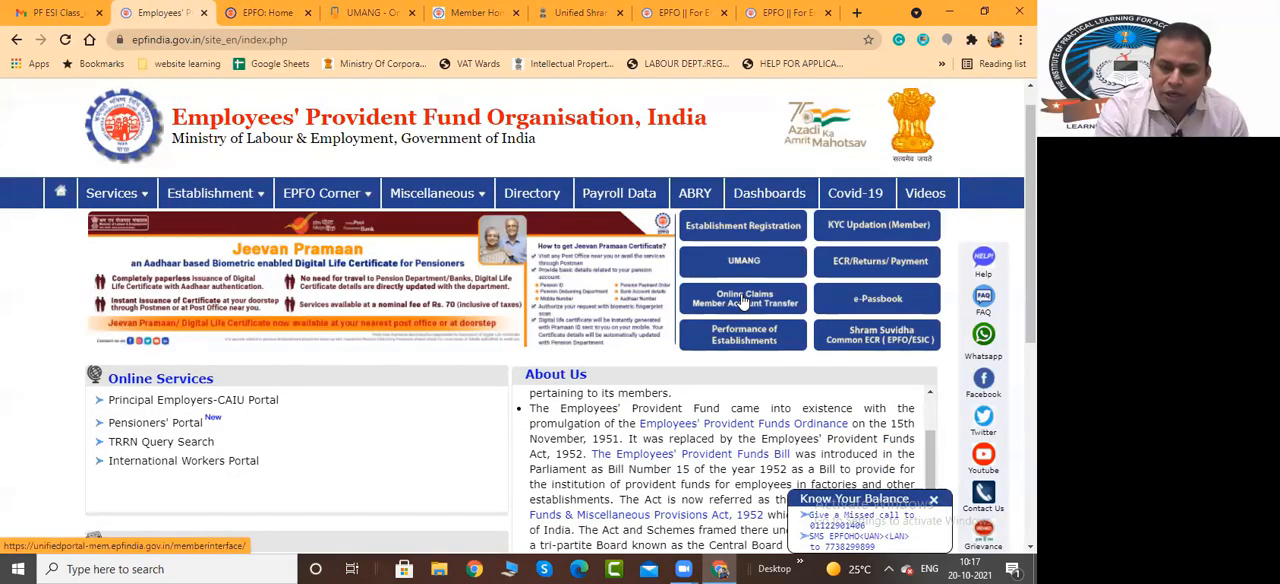
Open the Online Claims Member Account Transfer page and compare it with the KYC Updation member page
left_click(744, 302)
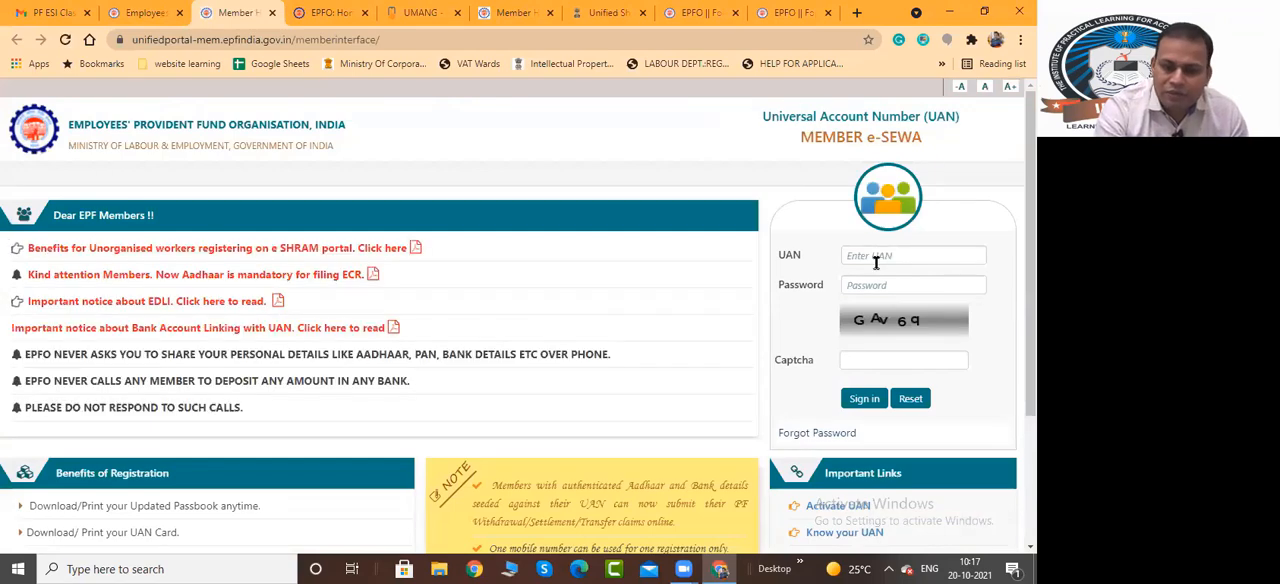
left_click(490, 9)
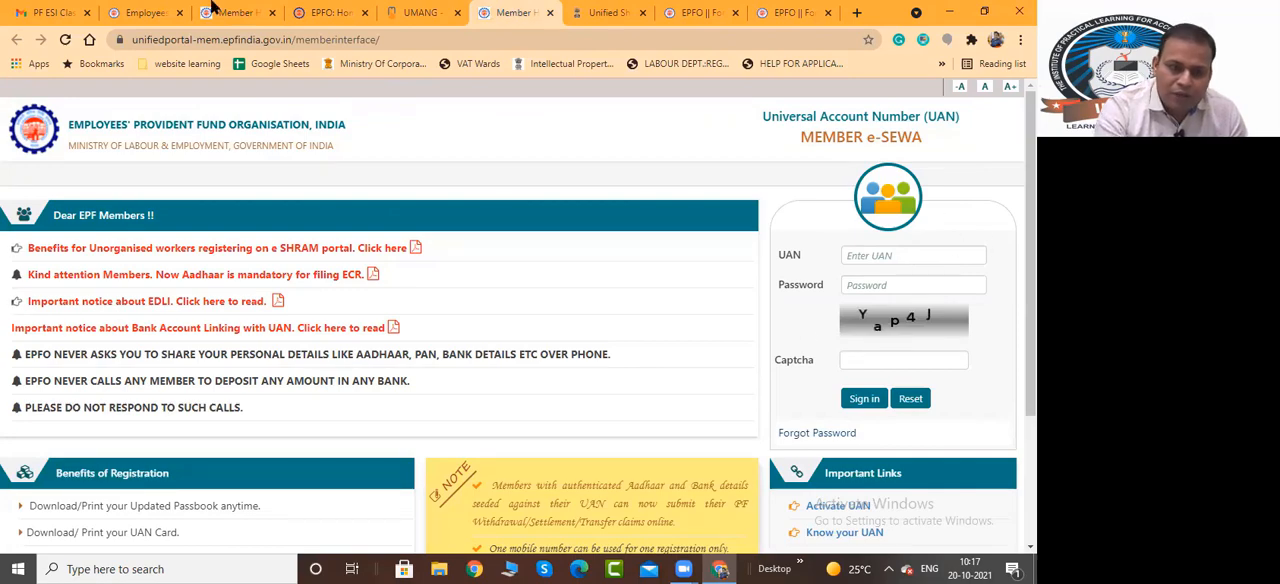
left_click(218, 9)
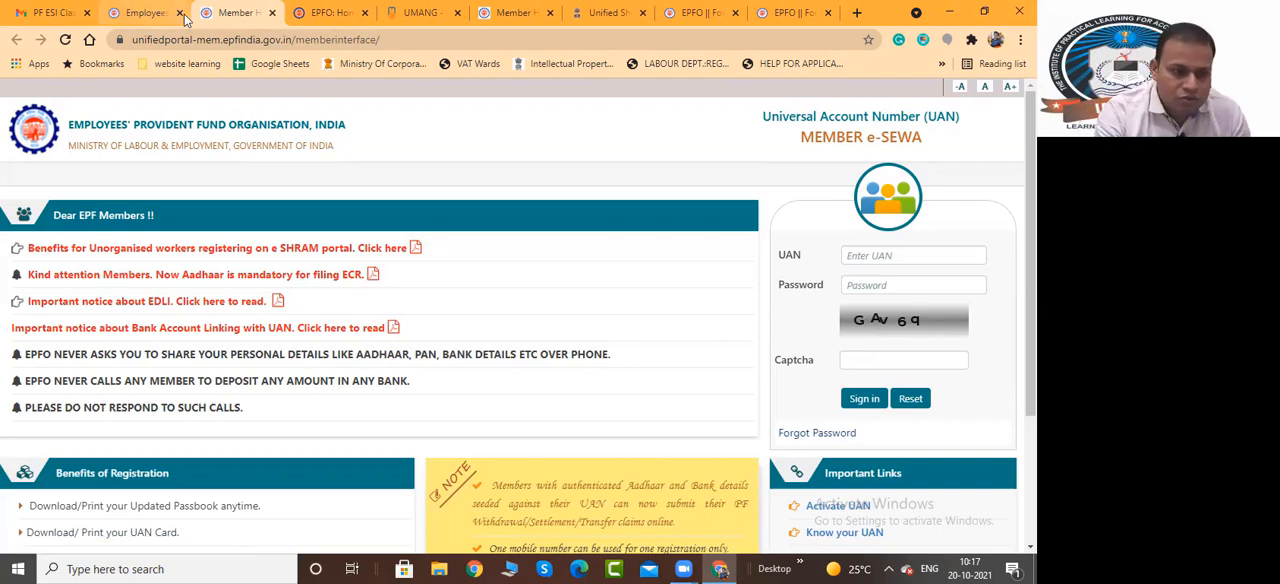
Return to the EPFO home page and open the e-Passbook service
left_click(150, 12)
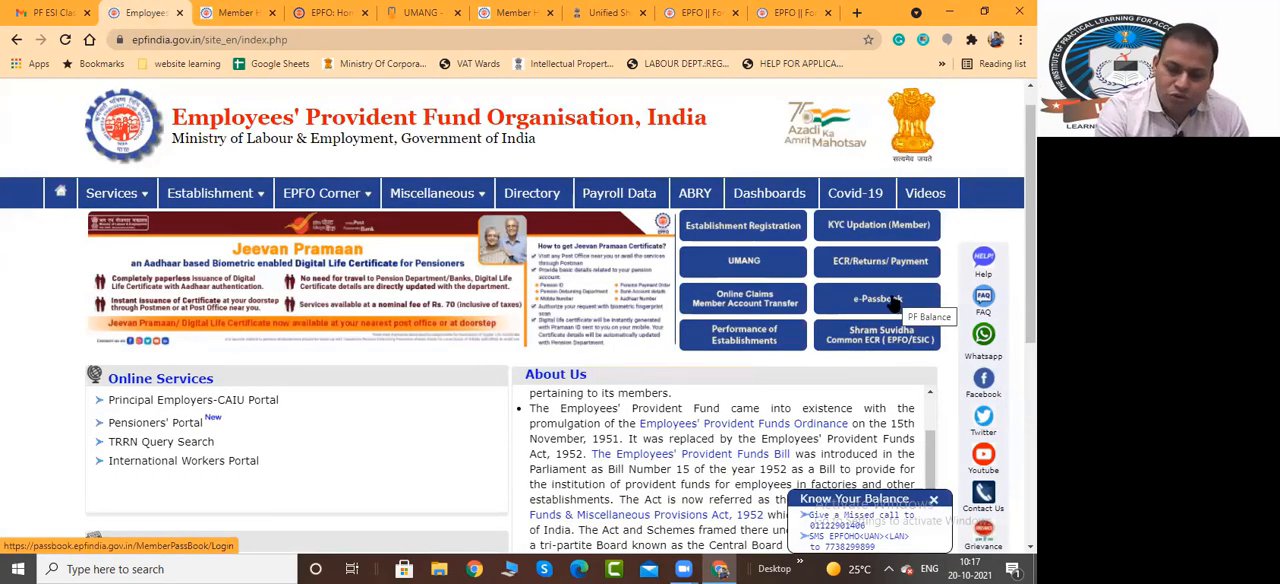
left_click(891, 301)
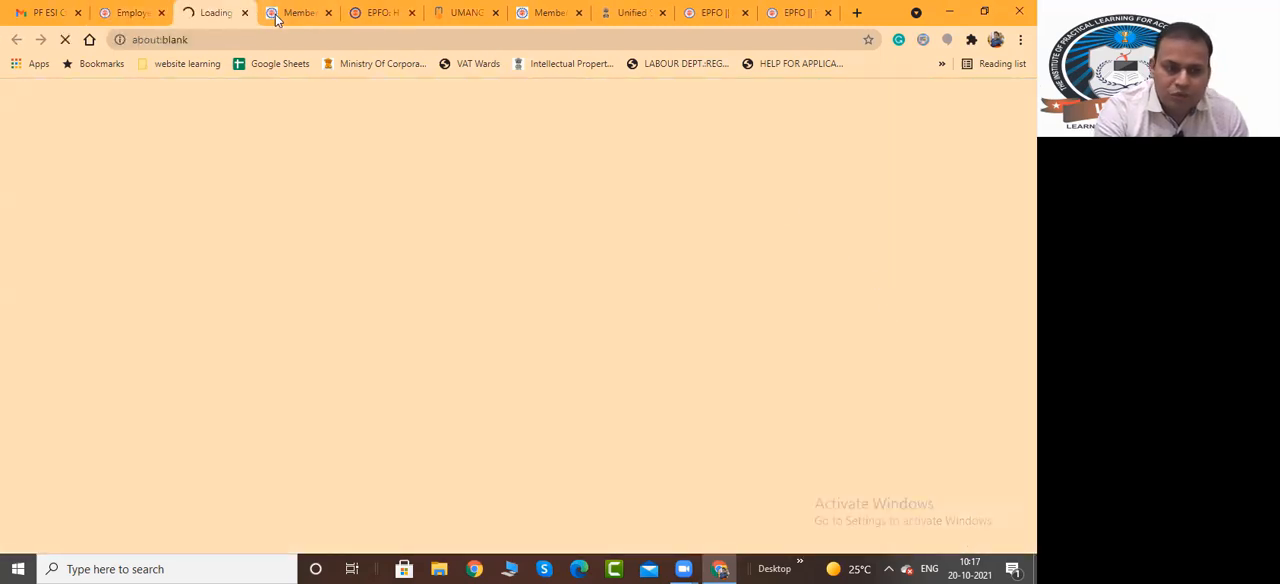
Check the member e-Sewa and e-Passbook pages, return to the EPFO home page and open the Shram Suvidha Common ECR login page
left_click(288, 13)
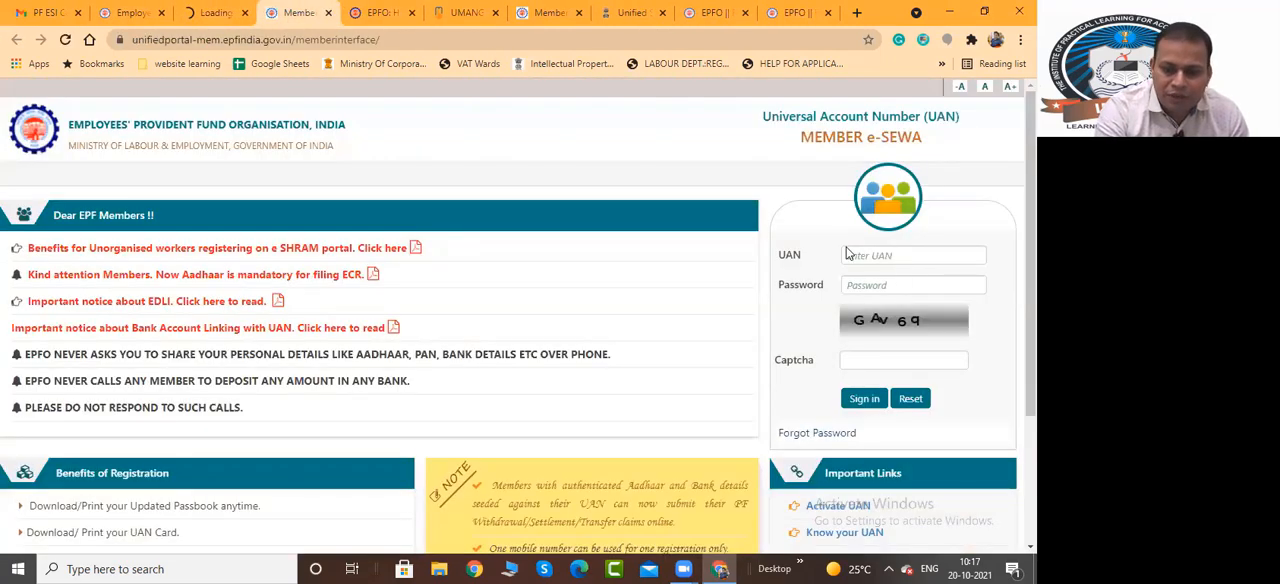
left_click(214, 12)
left_click(133, 12)
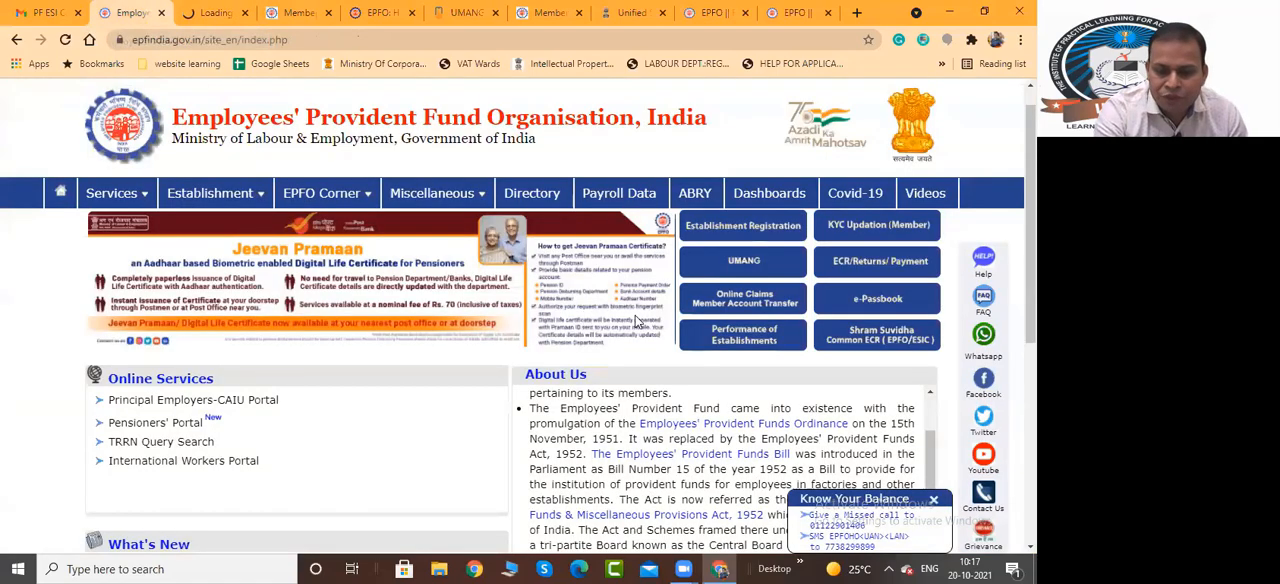
left_click(868, 337)
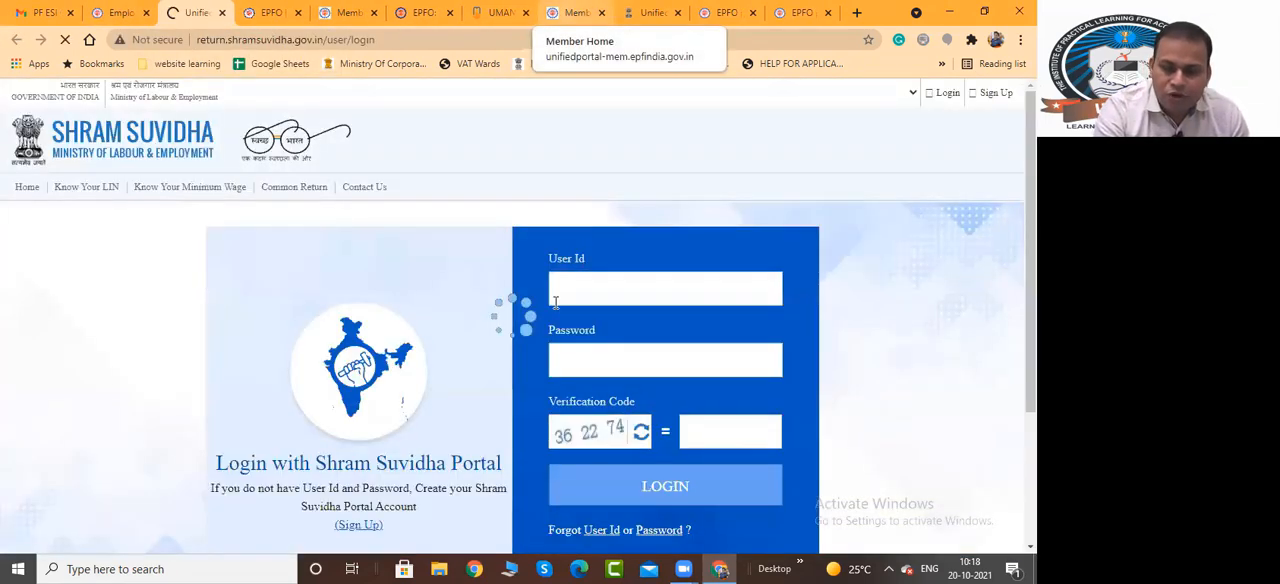
left_click(555, 302)
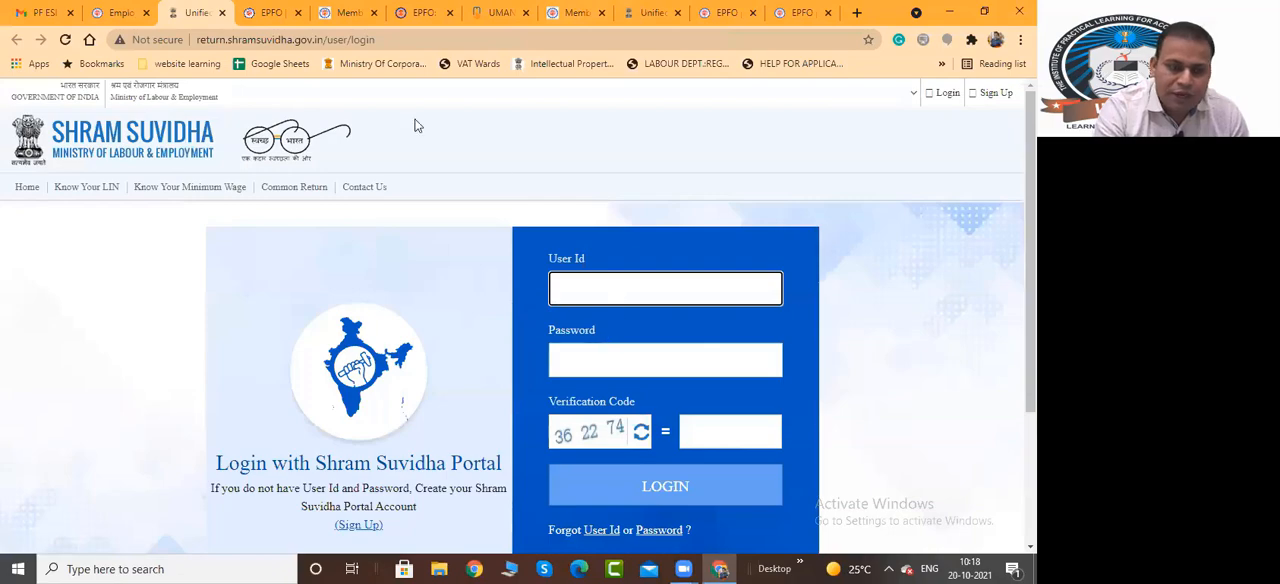
Close the Shram Suvidha page and all the other opened service pages, keeping the EPFO home page open
left_click(224, 18)
left_click(224, 18)
left_click(224, 18)
left_click(224, 18)
left_click(224, 18)
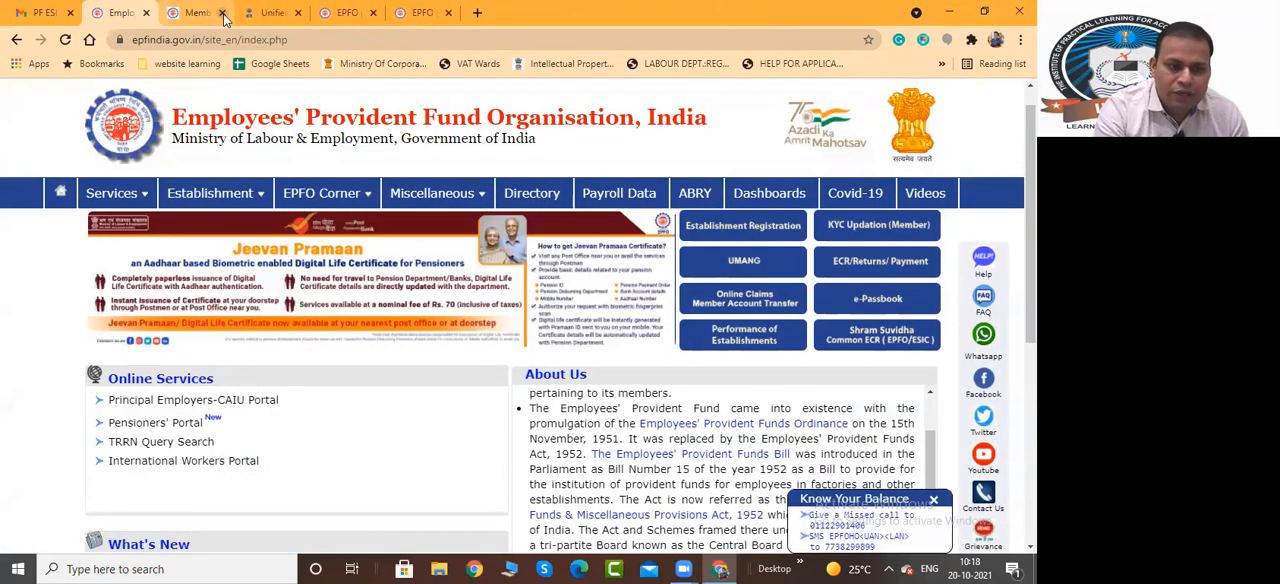
left_click(224, 18)
left_click(224, 18)
left_click(224, 18)
left_click(224, 18)
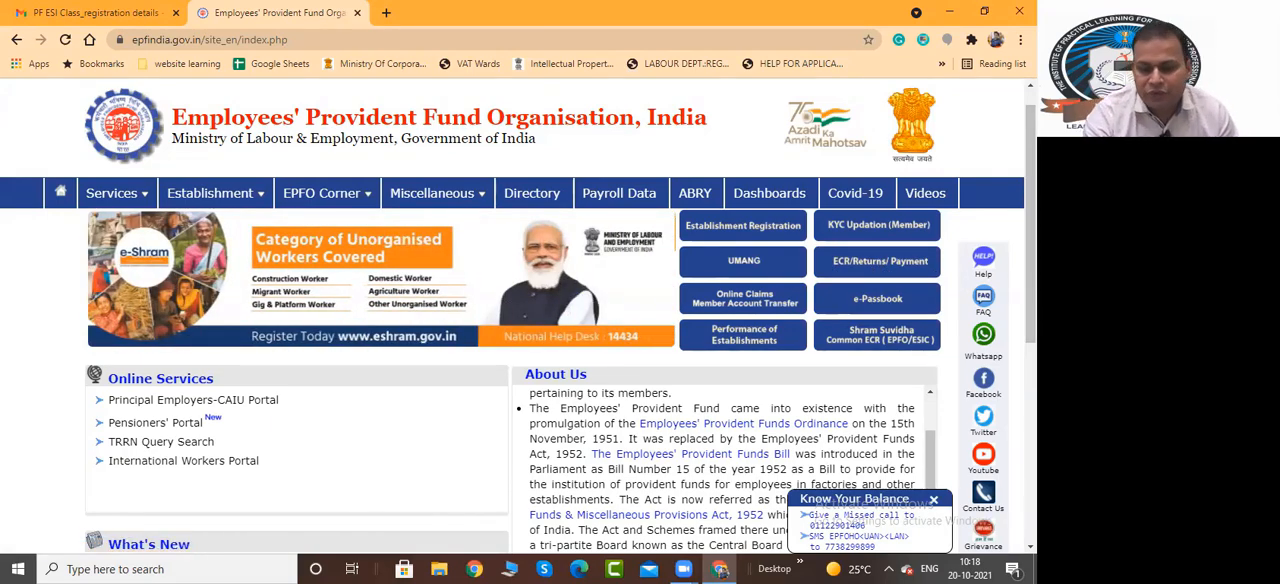
Look through the EPFO home page and open the Employers Portal sign-in page linked near its footer
scroll(518, 315, "down", 2)
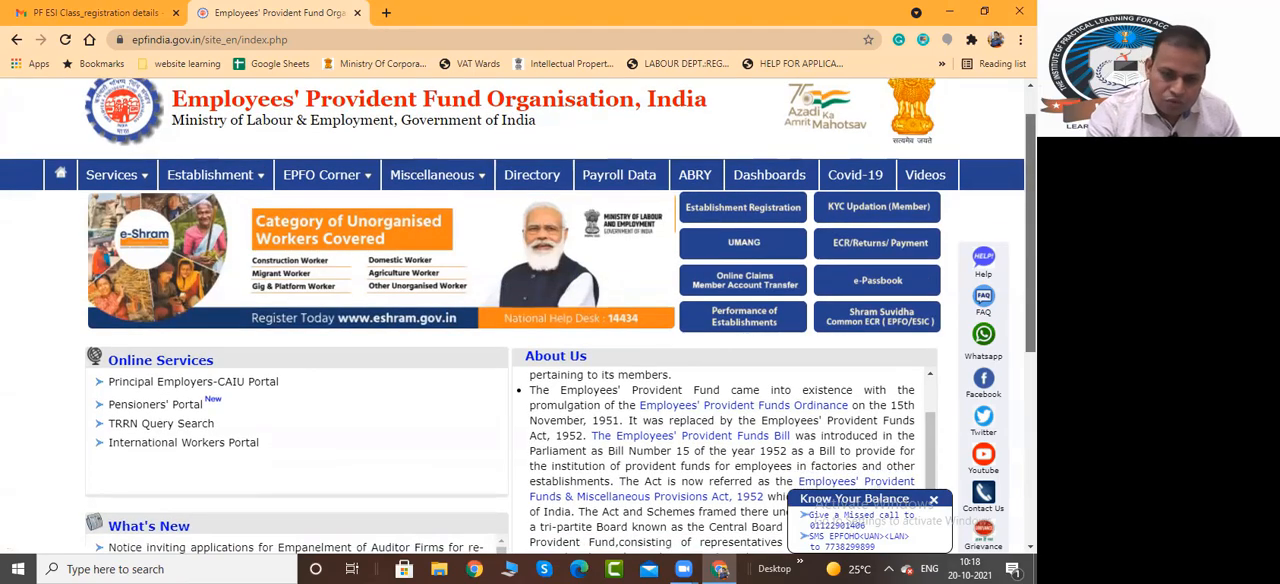
scroll(518, 316, "down", 2)
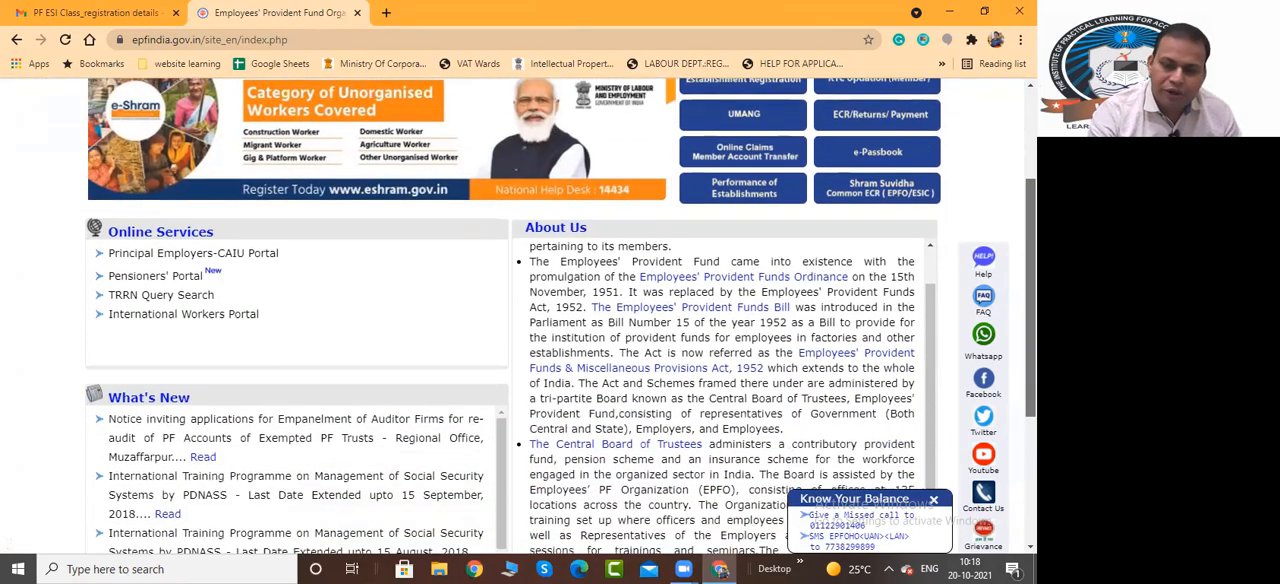
scroll(518, 316, "up", 2)
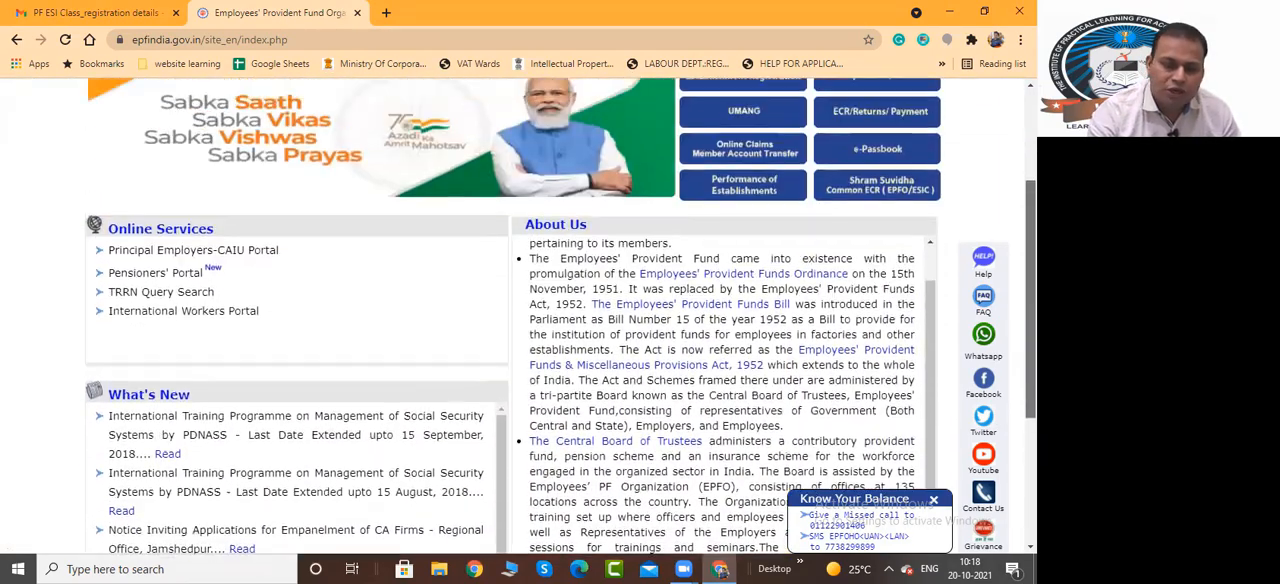
scroll(518, 316, "down", 3)
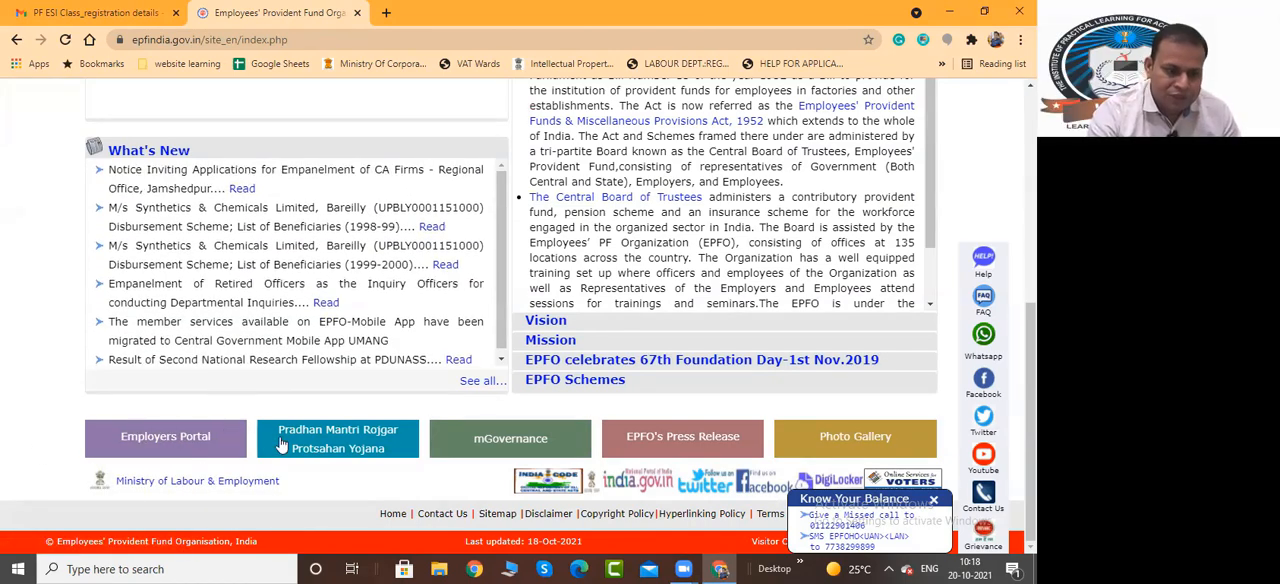
left_click(150, 438)
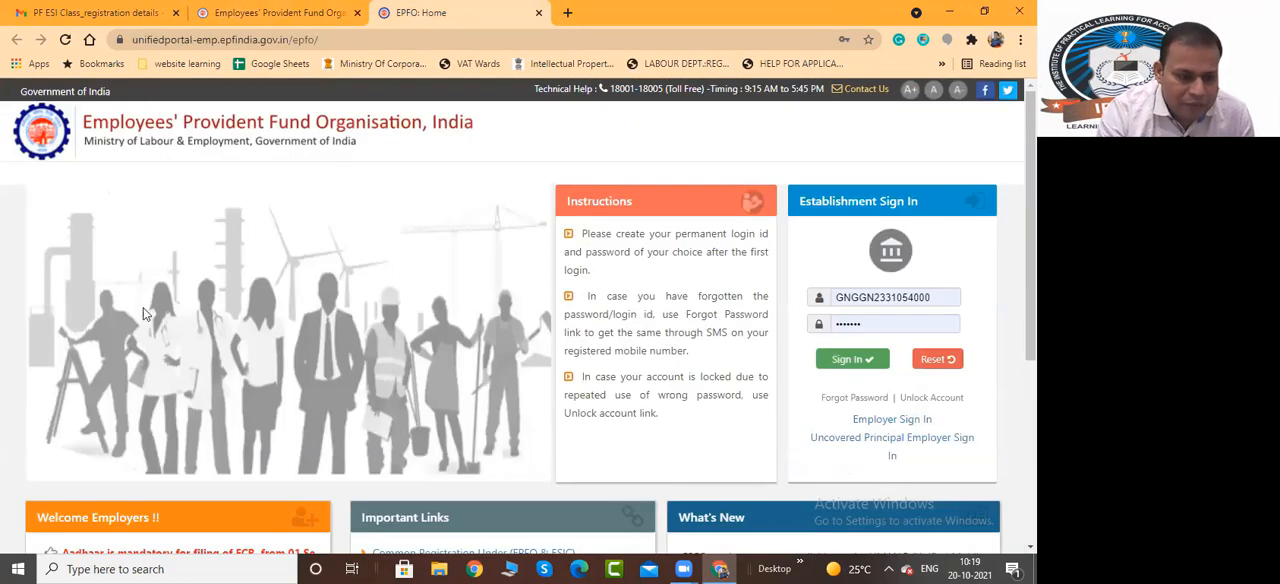
left_click(272, 13)
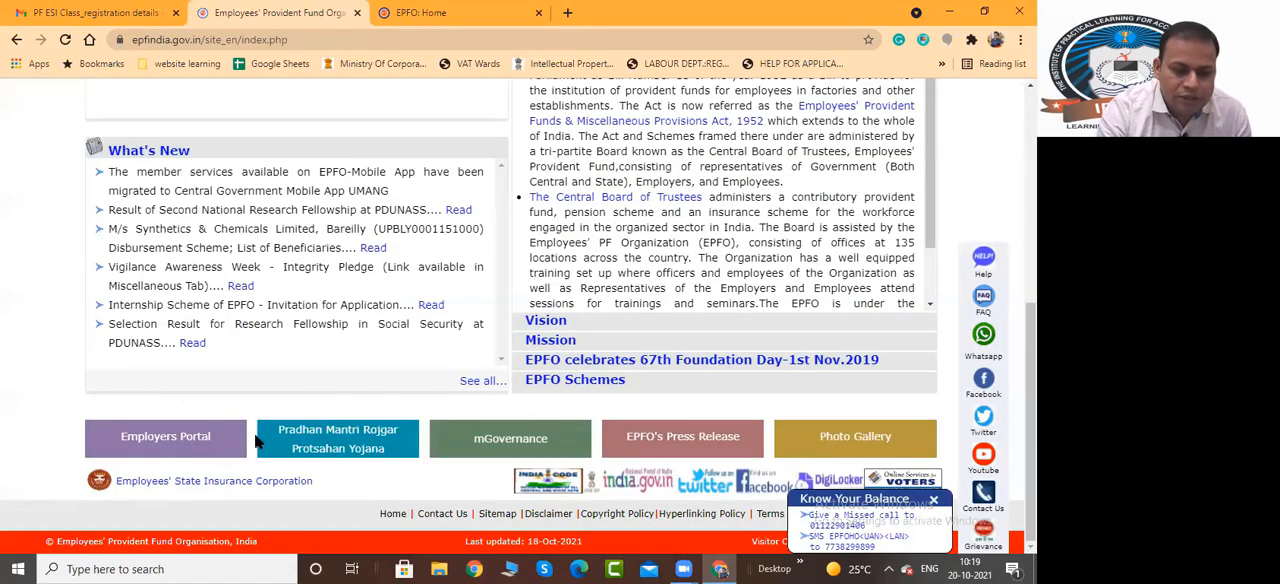
left_click(420, 13)
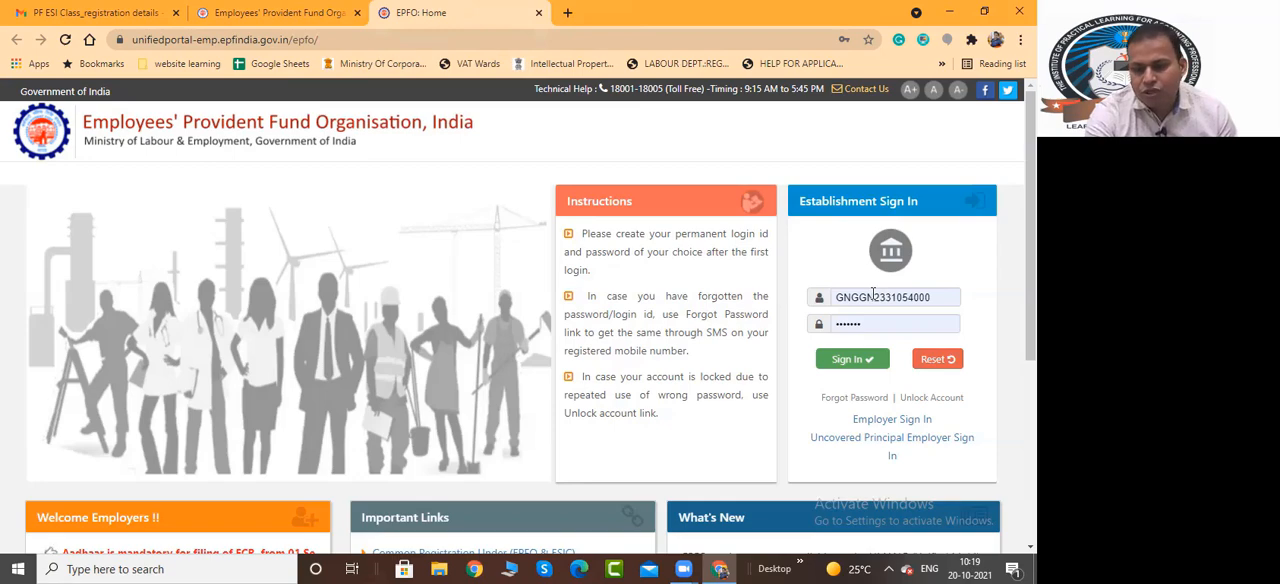
Sign in to the establishment account with the prefilled credentials and choose to verify the email address later
left_click(852, 365)
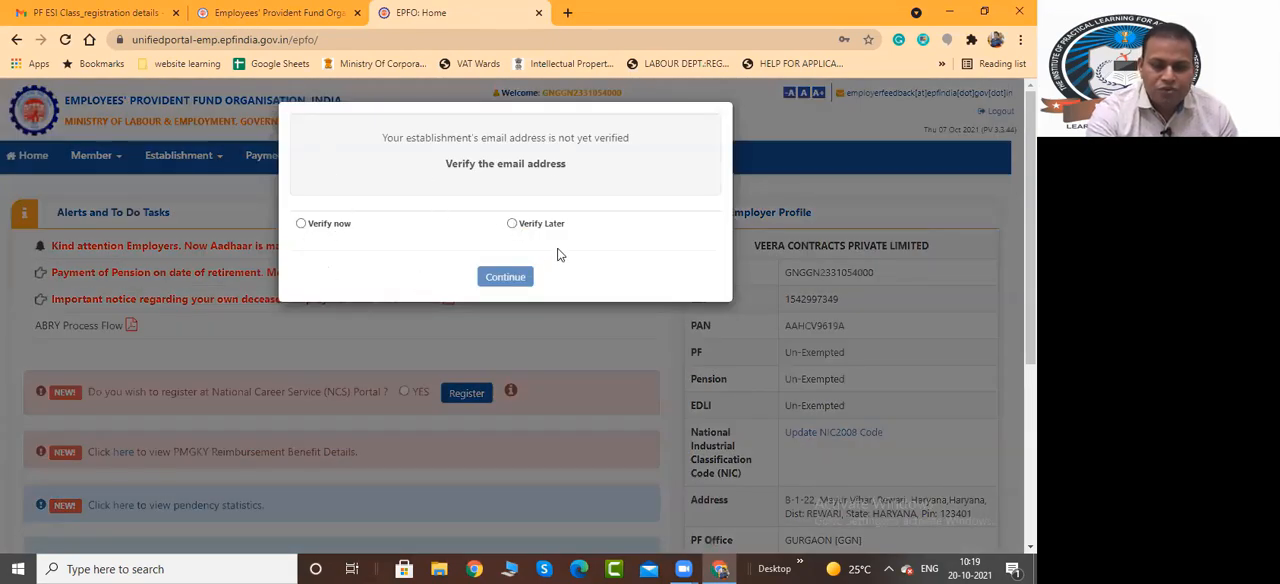
left_click(511, 223)
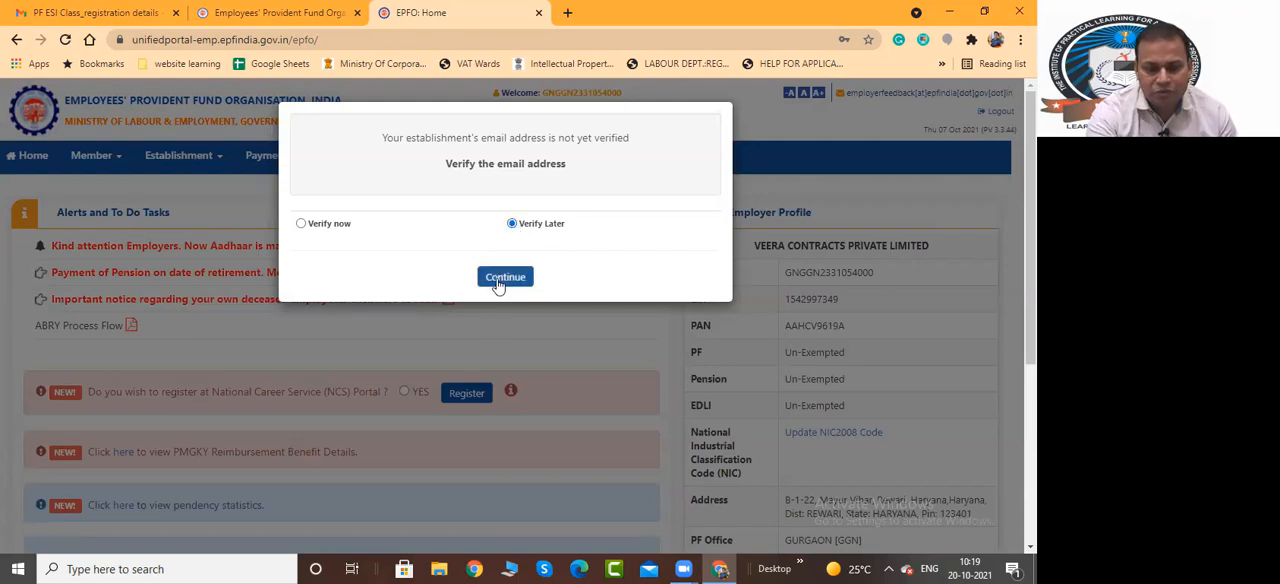
left_click(505, 278)
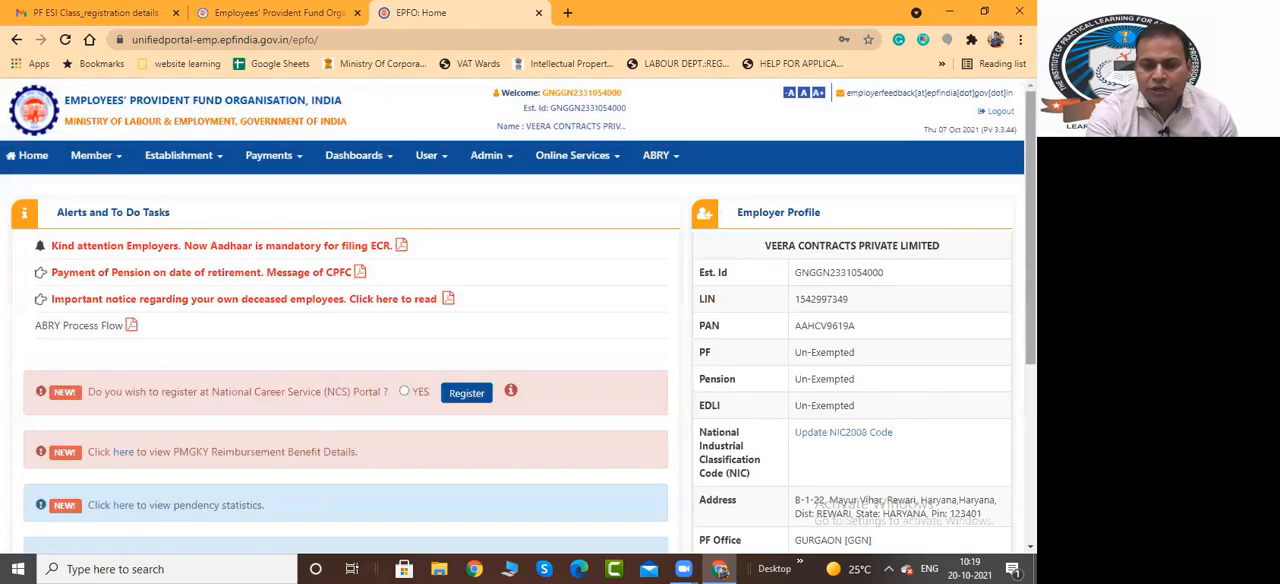
Review the Employer Profile details on the employer home page, highlighting the establishment's name
left_click_drag(765, 246, 940, 246)
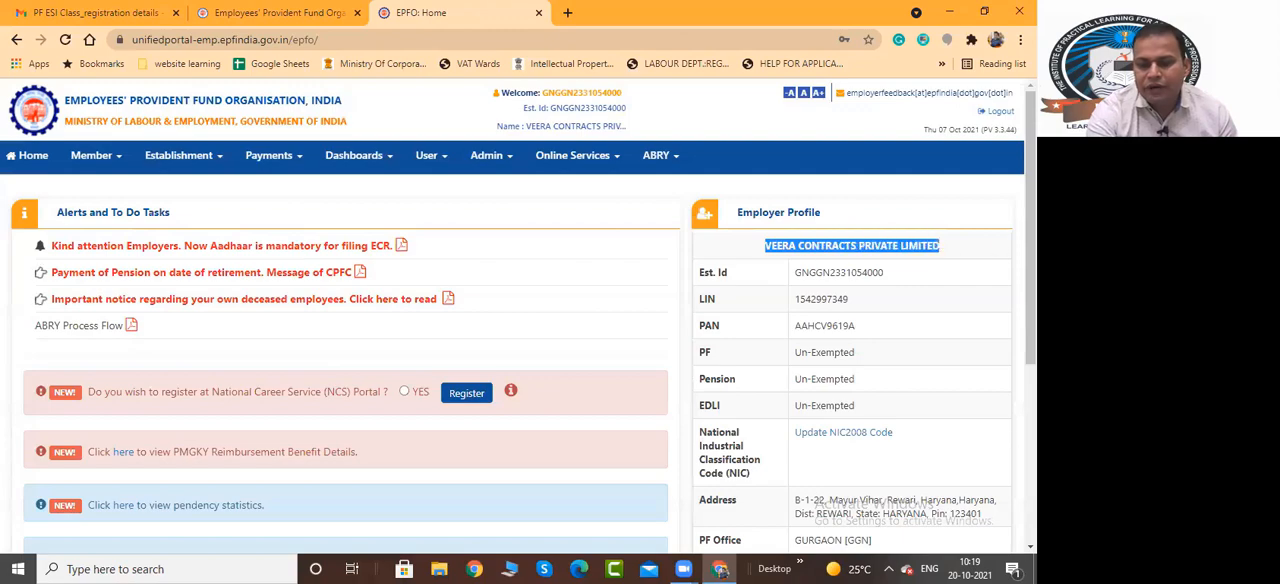
scroll(518, 360, "down", 1)
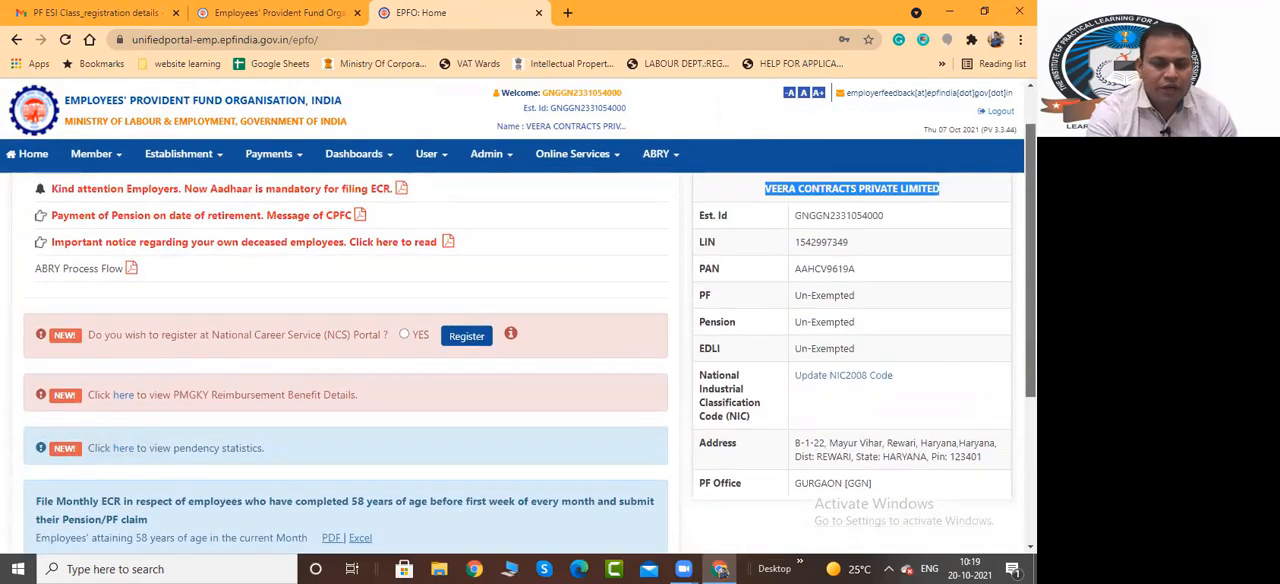
scroll(326, 248, "up", 1)
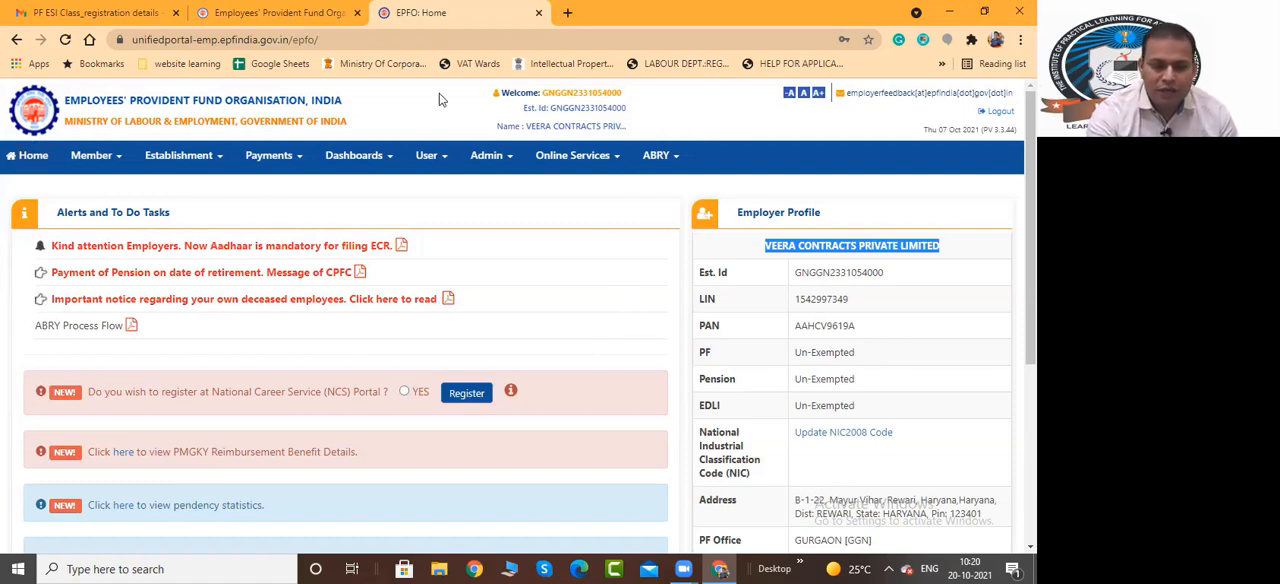
Review the Member, Establishment and Payments options, and open the ECR/Return Filing page
left_click(119, 162)
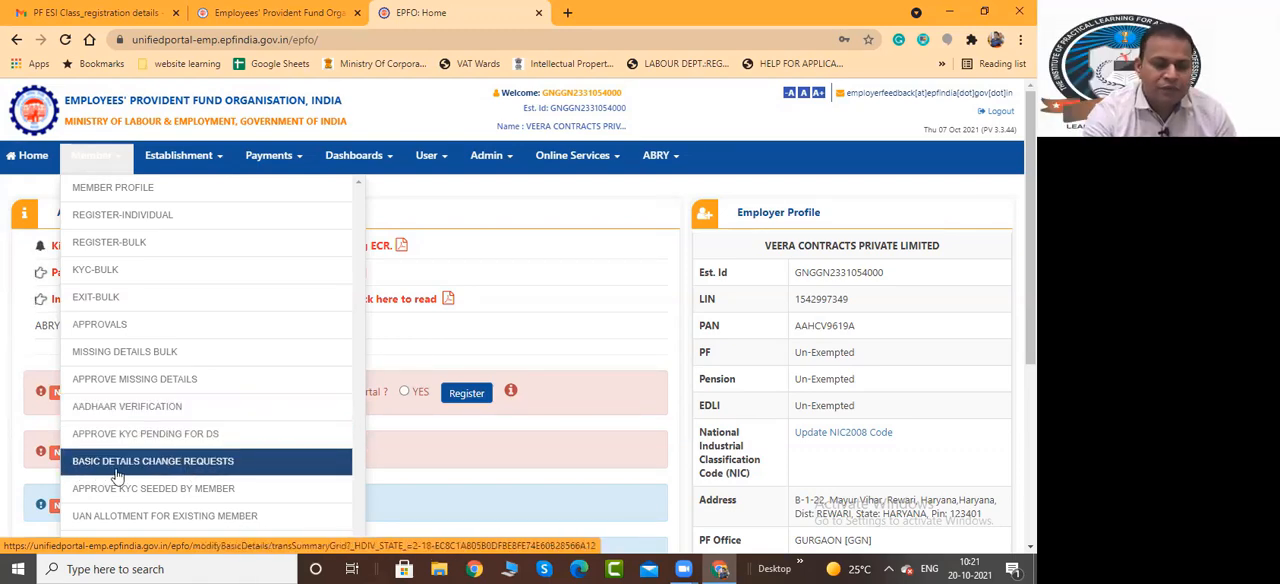
scroll(180, 468, "down", 1)
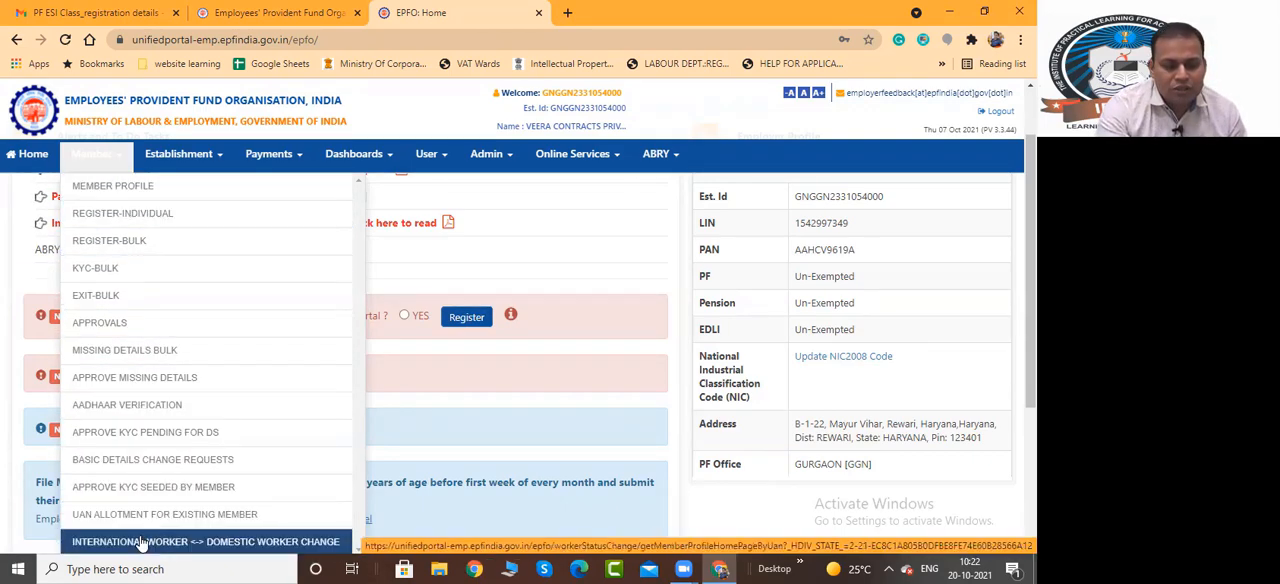
left_click(214, 162)
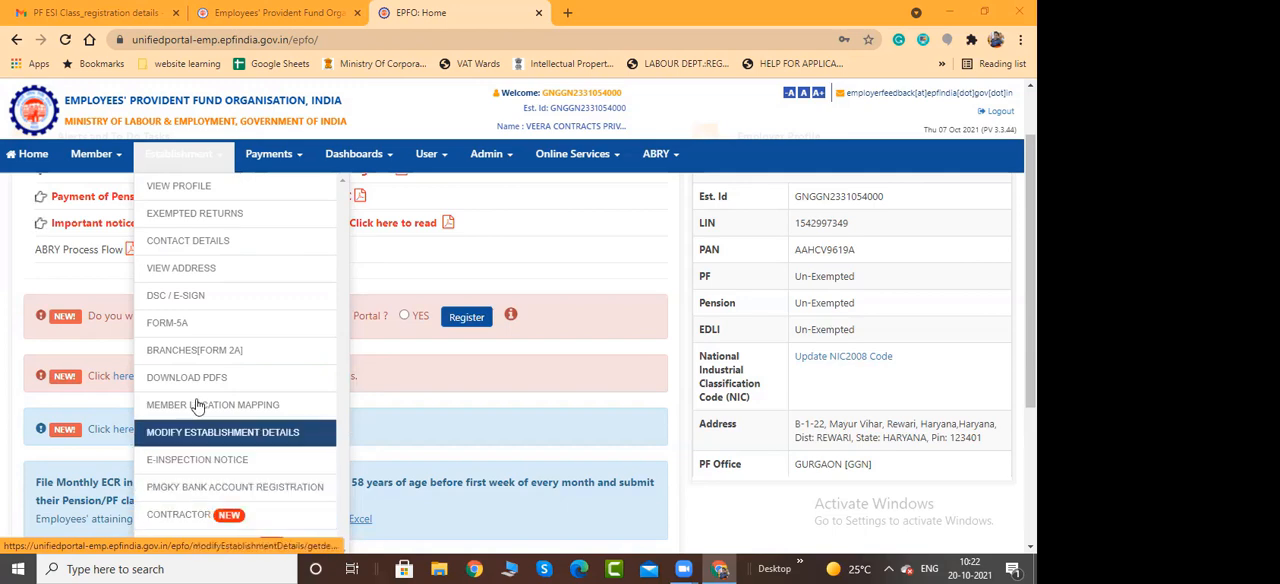
left_click(297, 160)
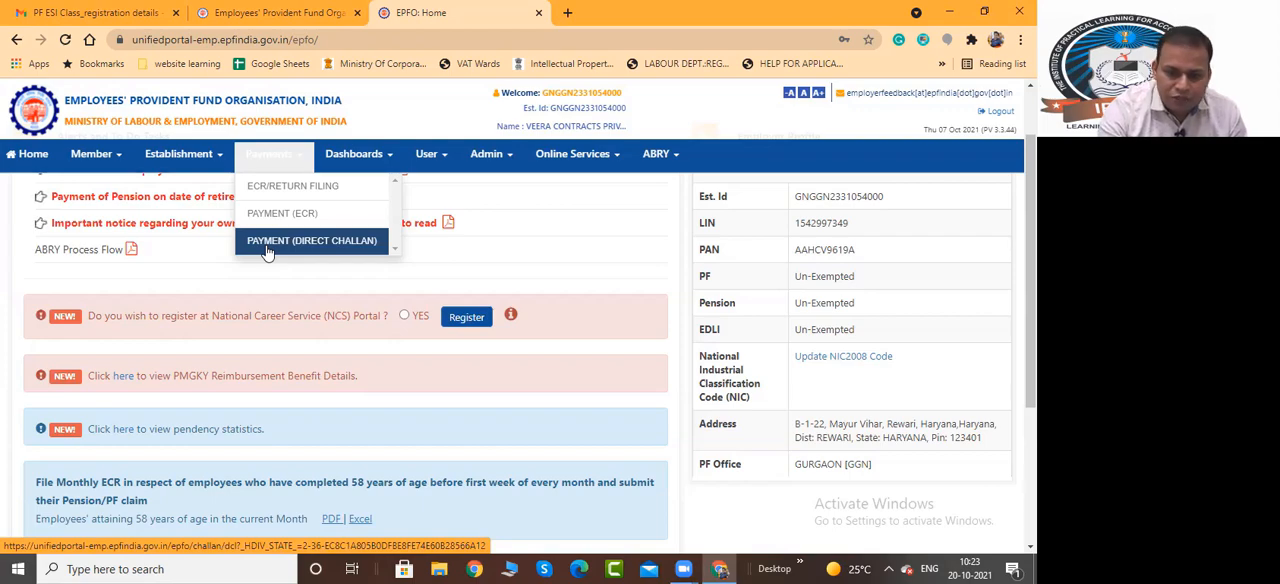
left_click(305, 188)
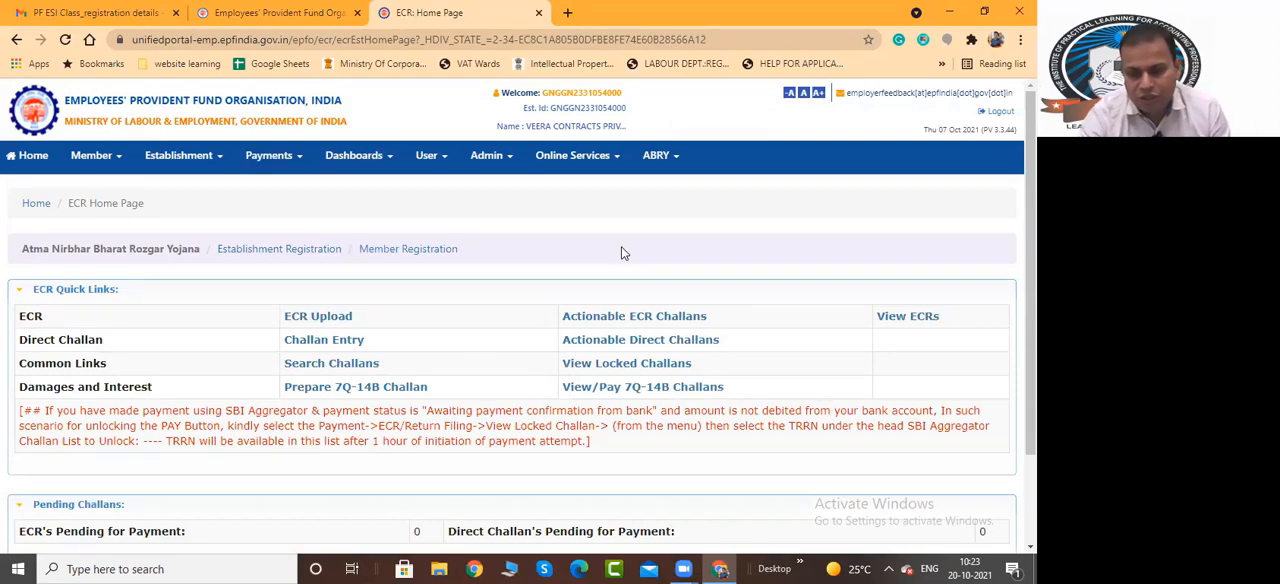
Examine the options offered under Payments, Dashboards, User, Admin, Online Services and ABRY
left_click(299, 157)
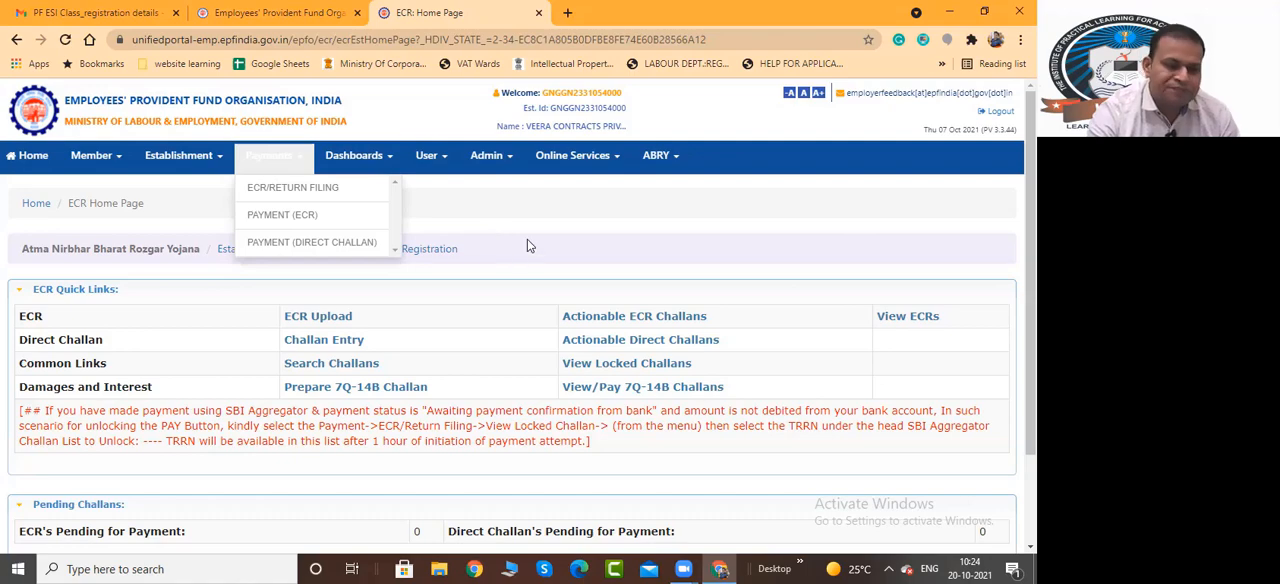
left_click(382, 160)
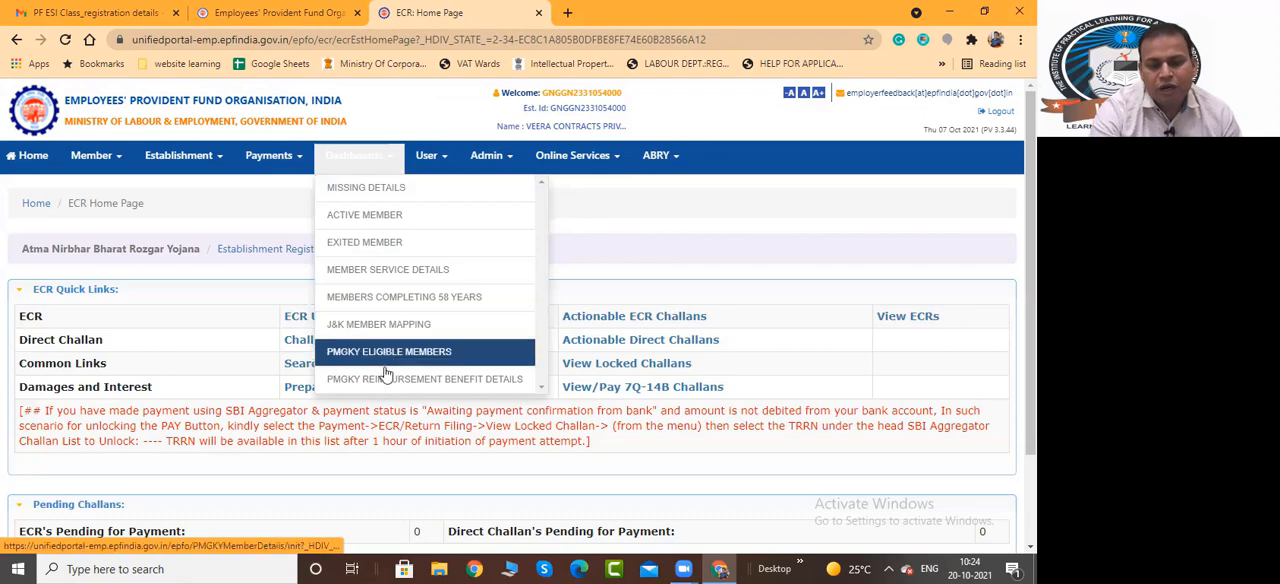
left_click(428, 157)
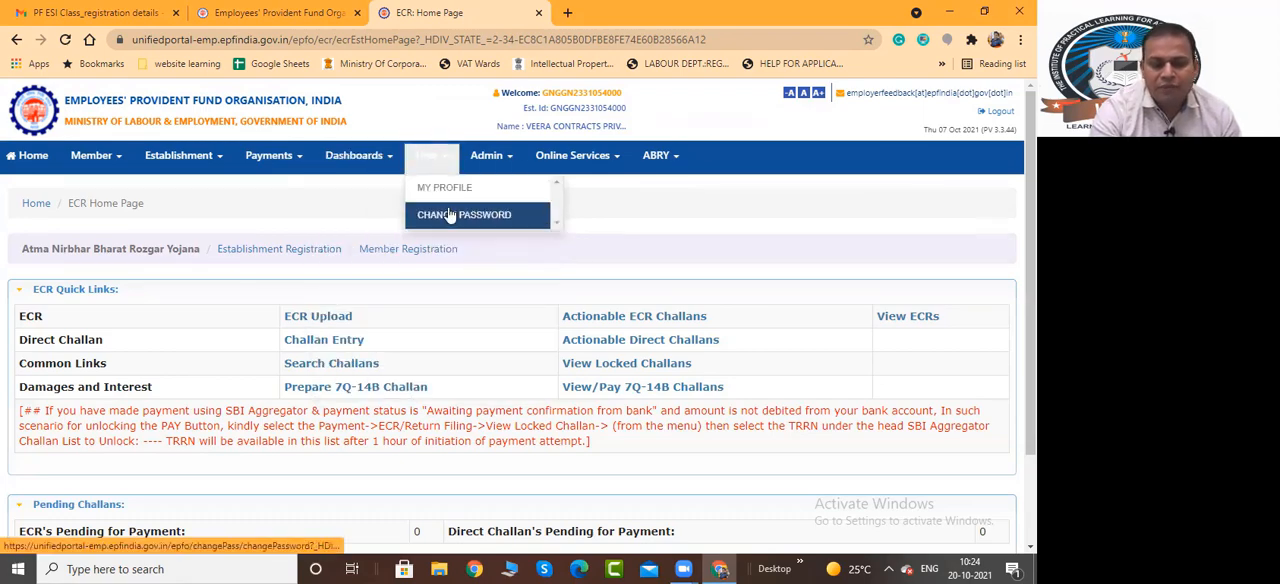
left_click(514, 157)
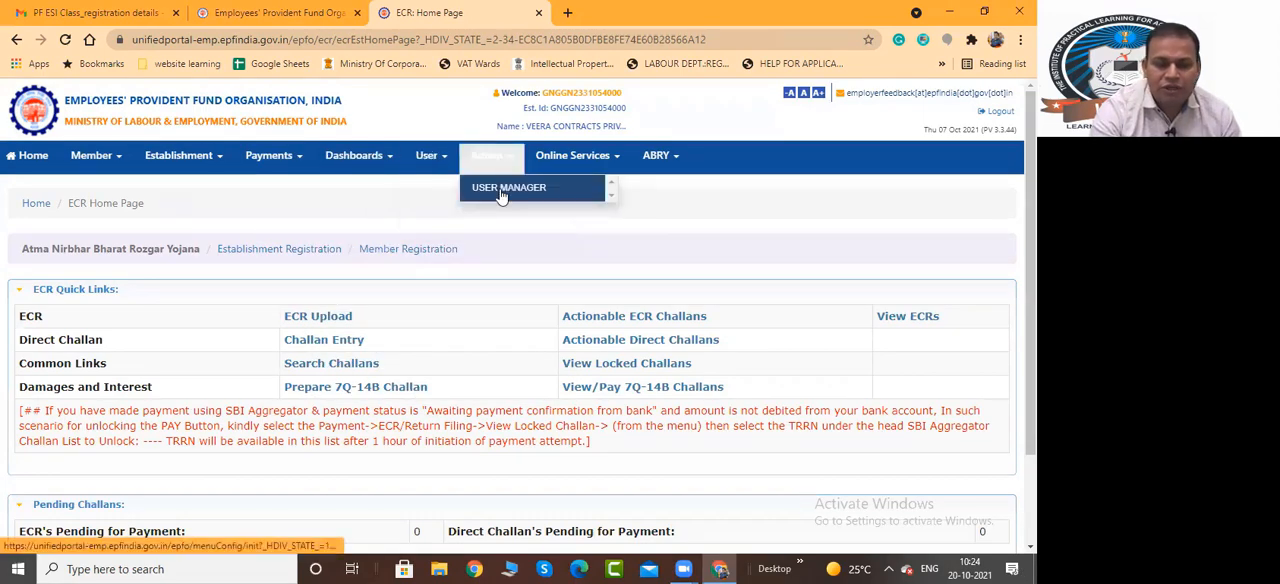
left_click(607, 168)
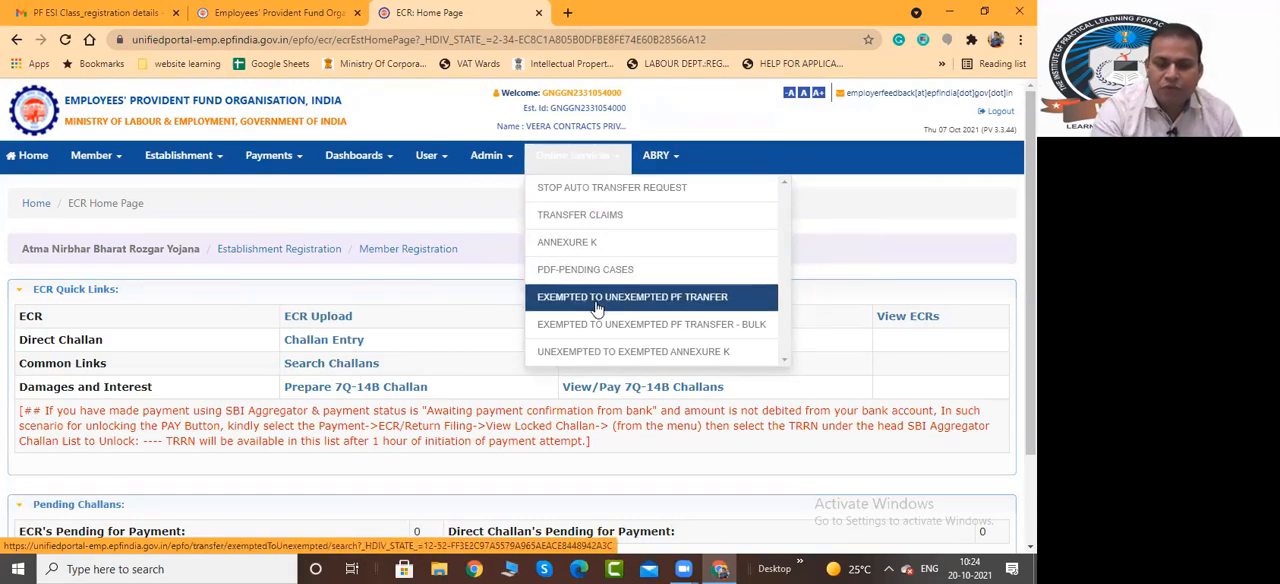
left_click(660, 157)
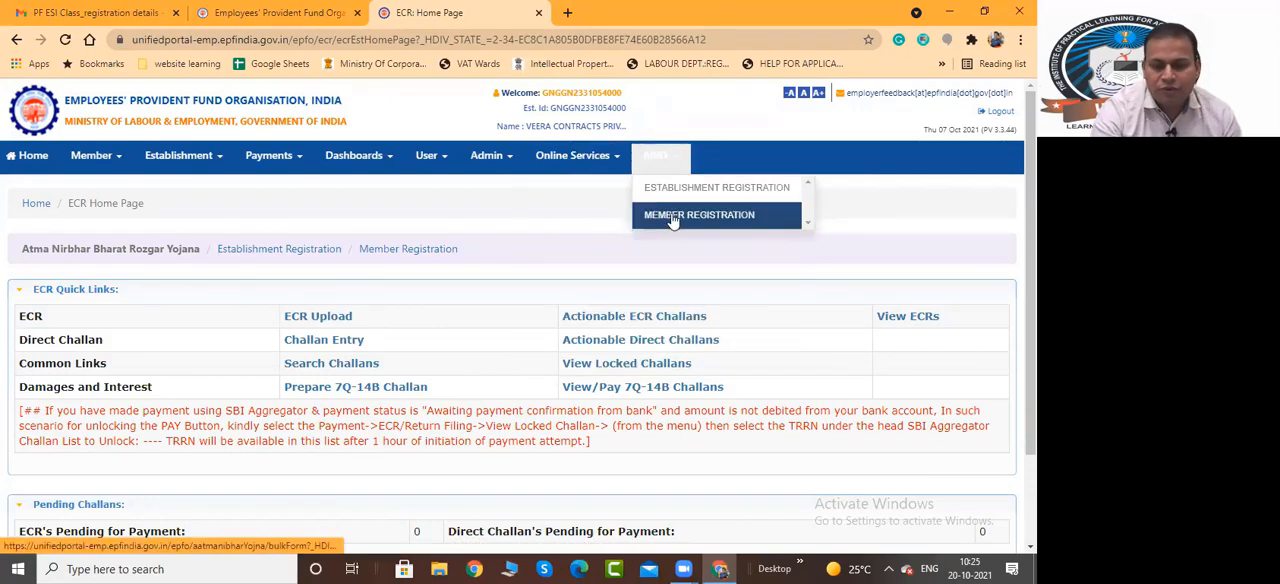
left_click(602, 216)
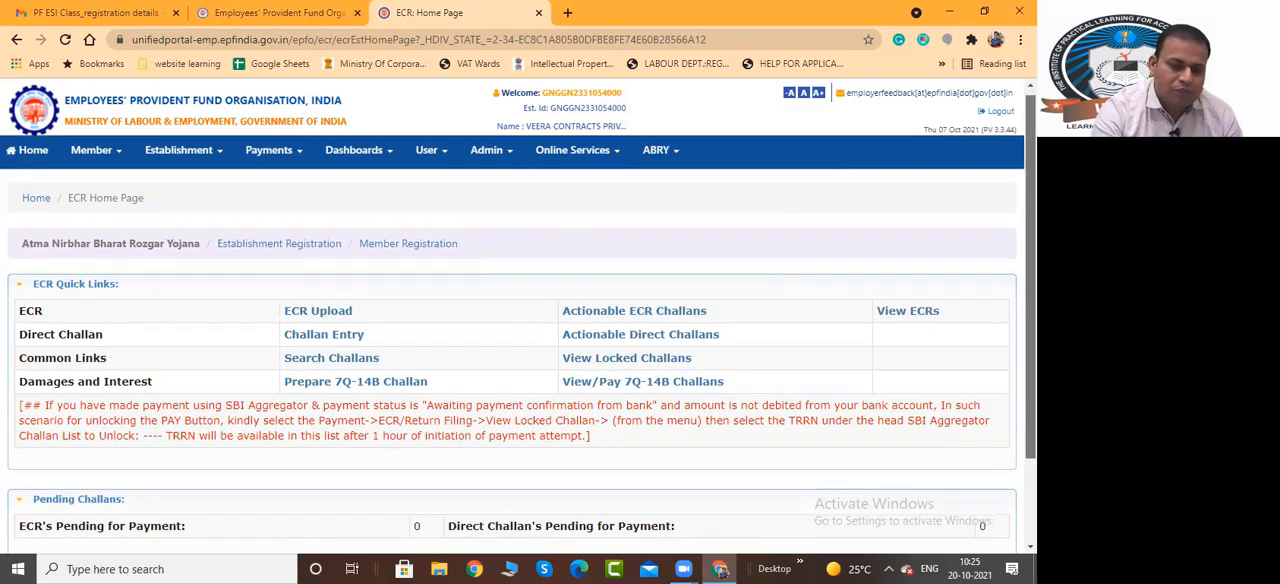
Review the ECR quick links and pending challans, log out of the employer account and close its page
scroll(512, 350, "down", 2)
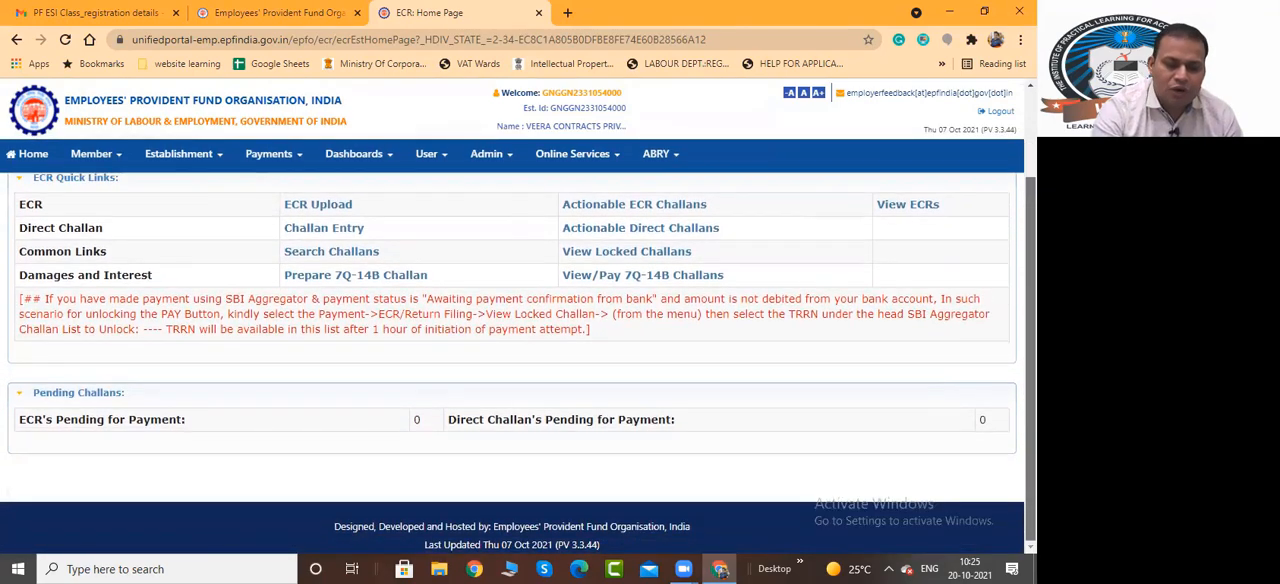
scroll(512, 350, "up", 2)
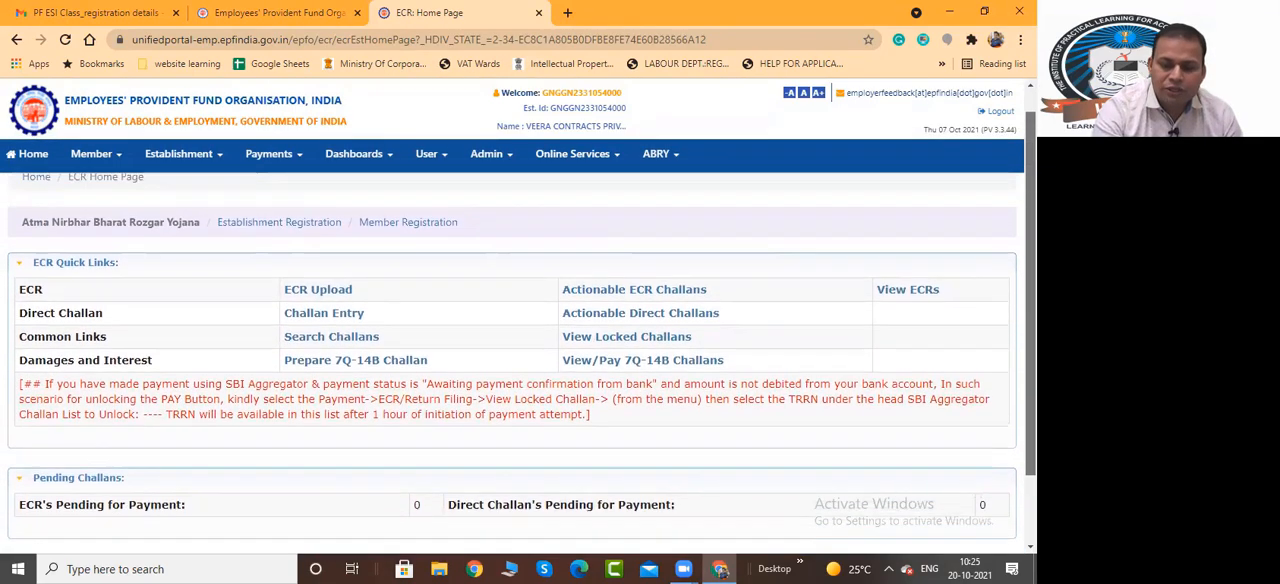
scroll(1008, 157, "up", 1)
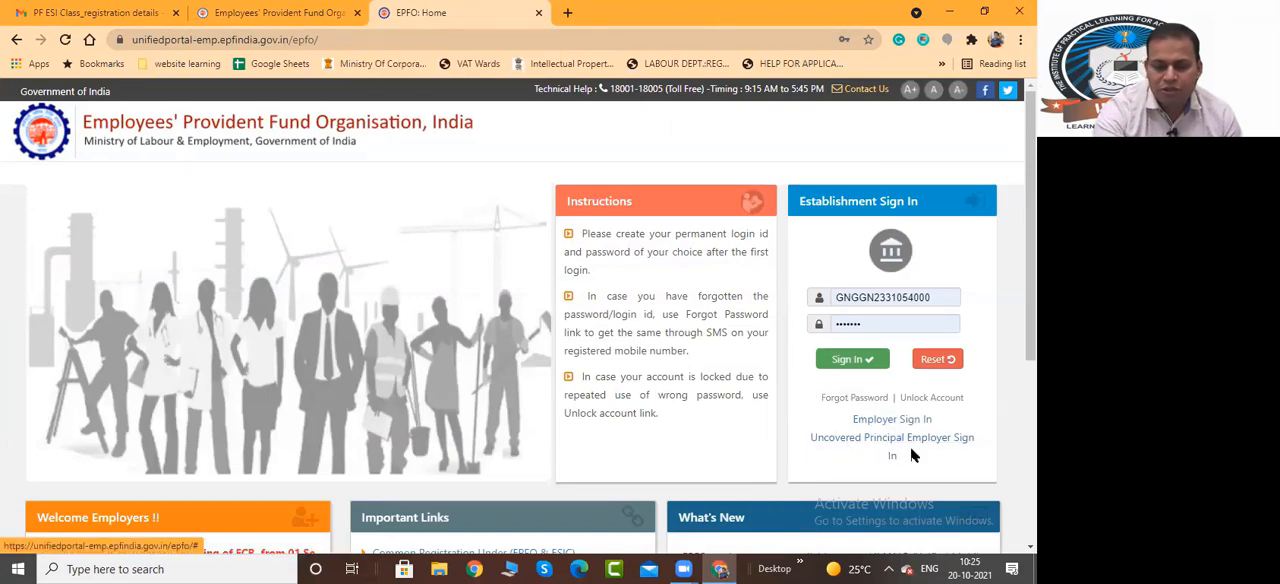
left_click(538, 13)
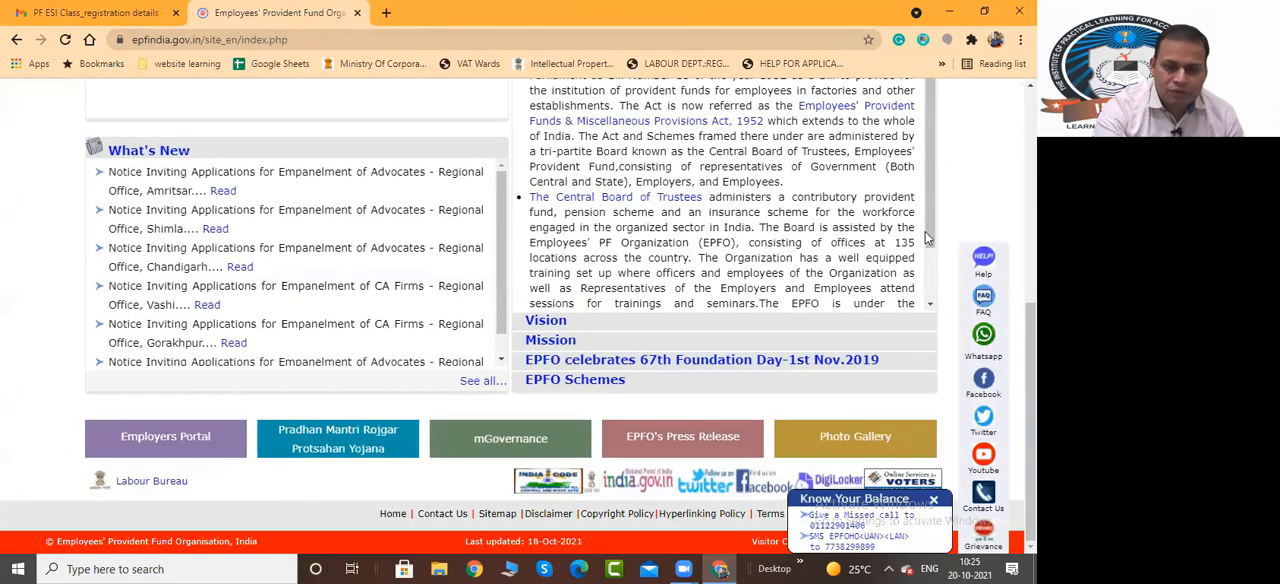
Open Establishment Registration from the EPFO home page and highlight the Shram Suvidha registration portal's web address
scroll(926, 115, "up", 1)
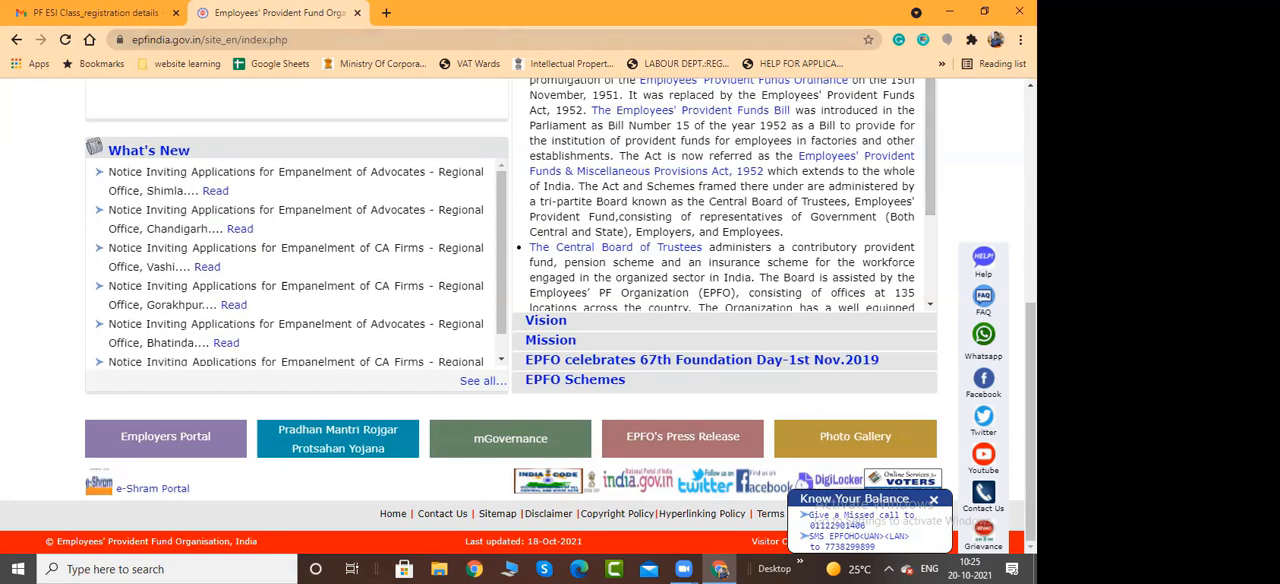
scroll(518, 315, "up", 5)
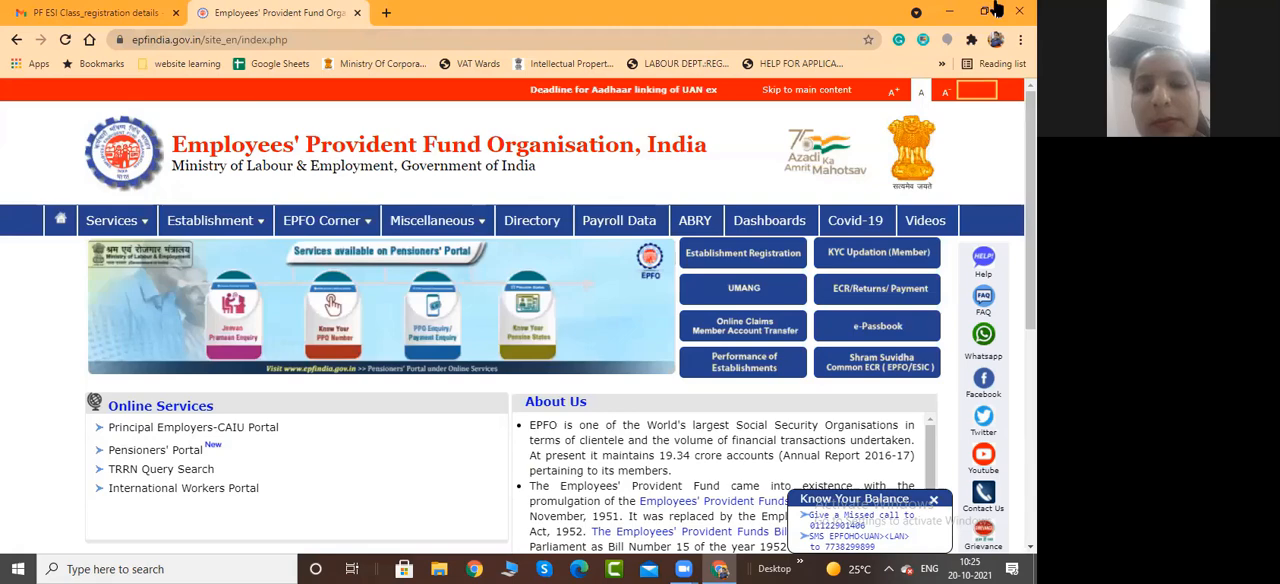
left_click(737, 256)
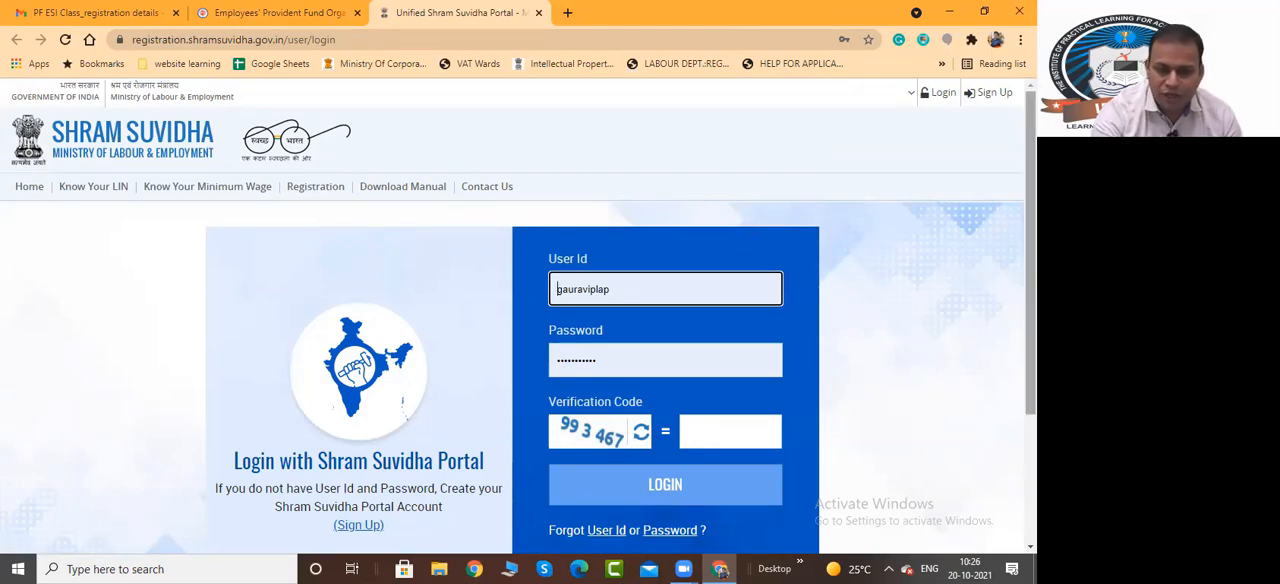
left_click_drag(1031, 206, 1031, 224)
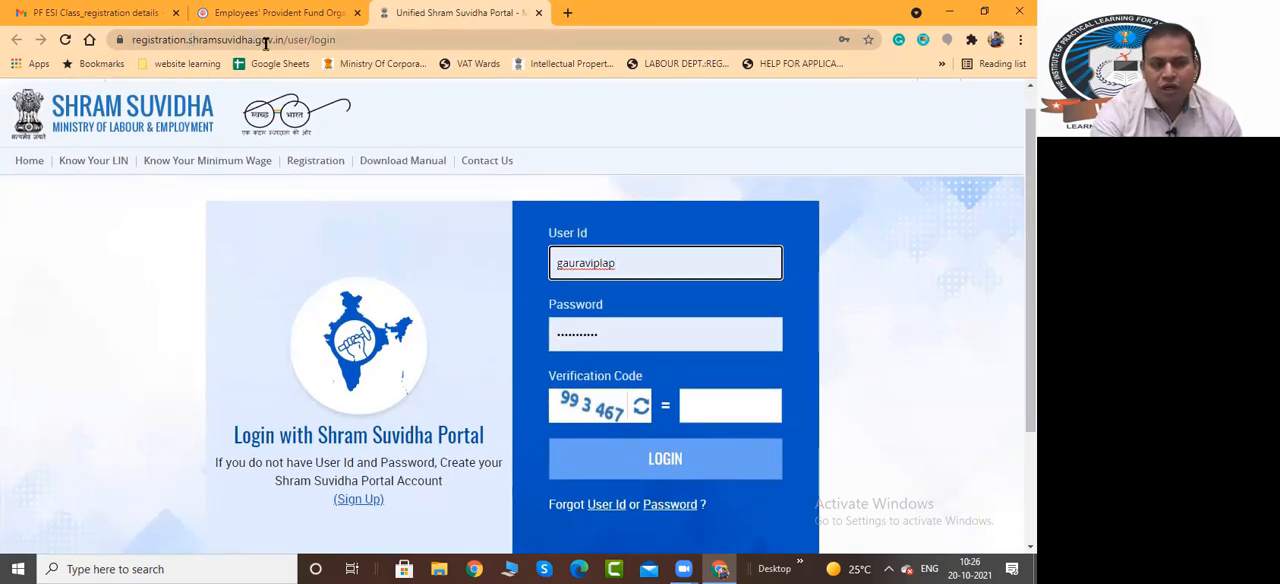
left_click_drag(279, 39, 105, 60)
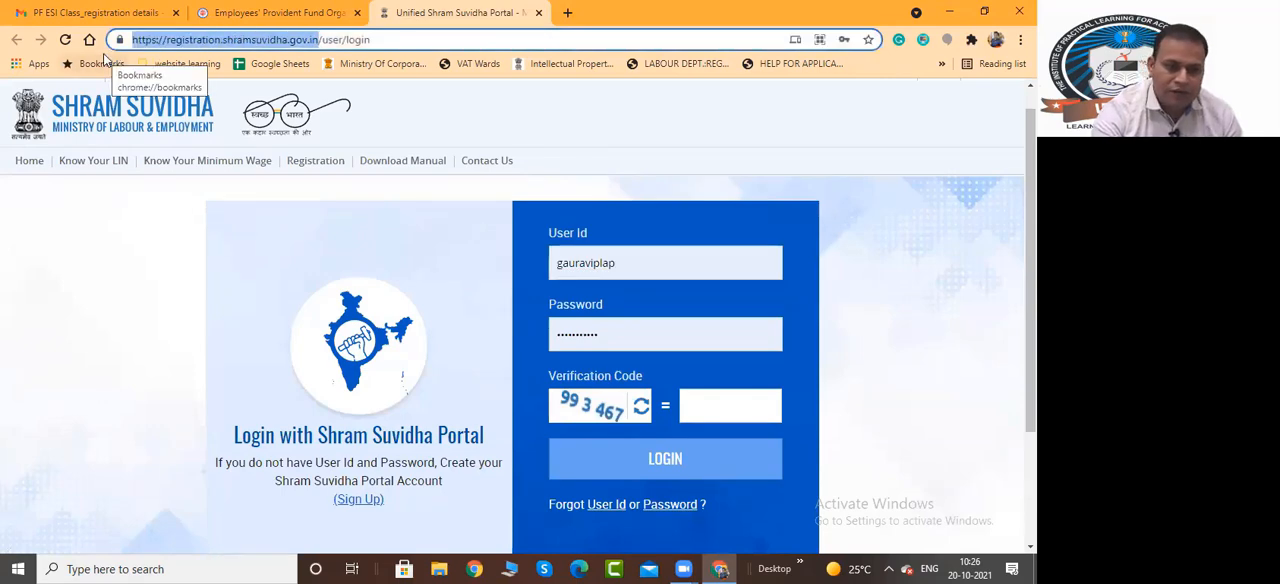
Review the Know Your LIN search options by establishment name and identifier, and return to the portal's login page
left_click(94, 167)
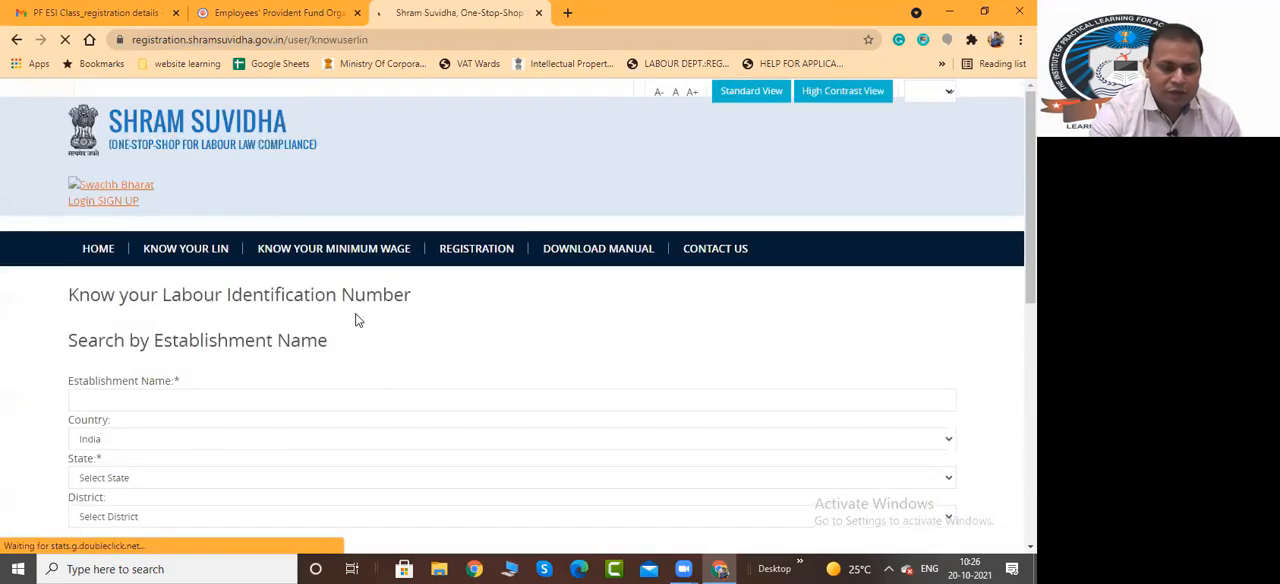
scroll(357, 313, "down", 3)
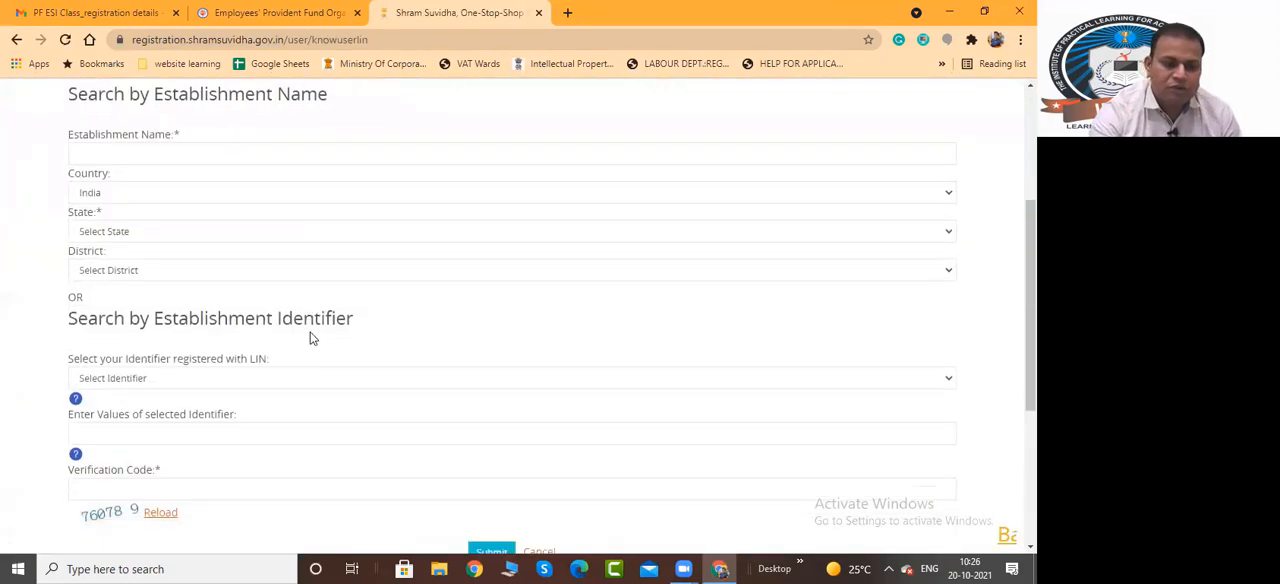
scroll(310, 338, "down", 3)
scroll(452, 328, "up", 1)
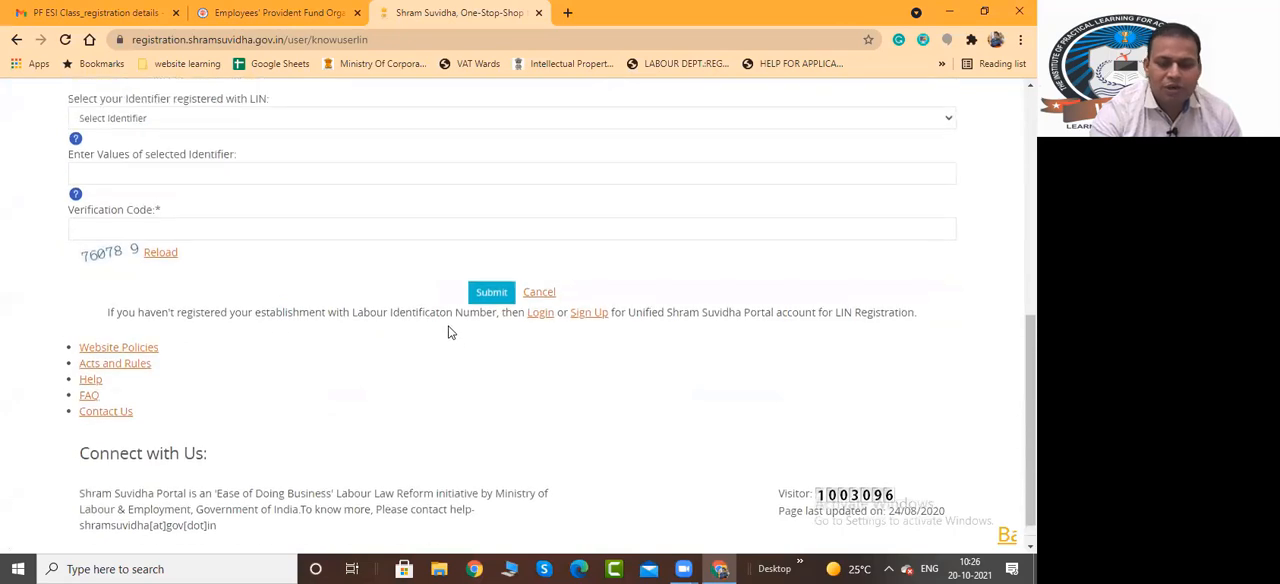
scroll(450, 332, "up", 6)
left_click(17, 40)
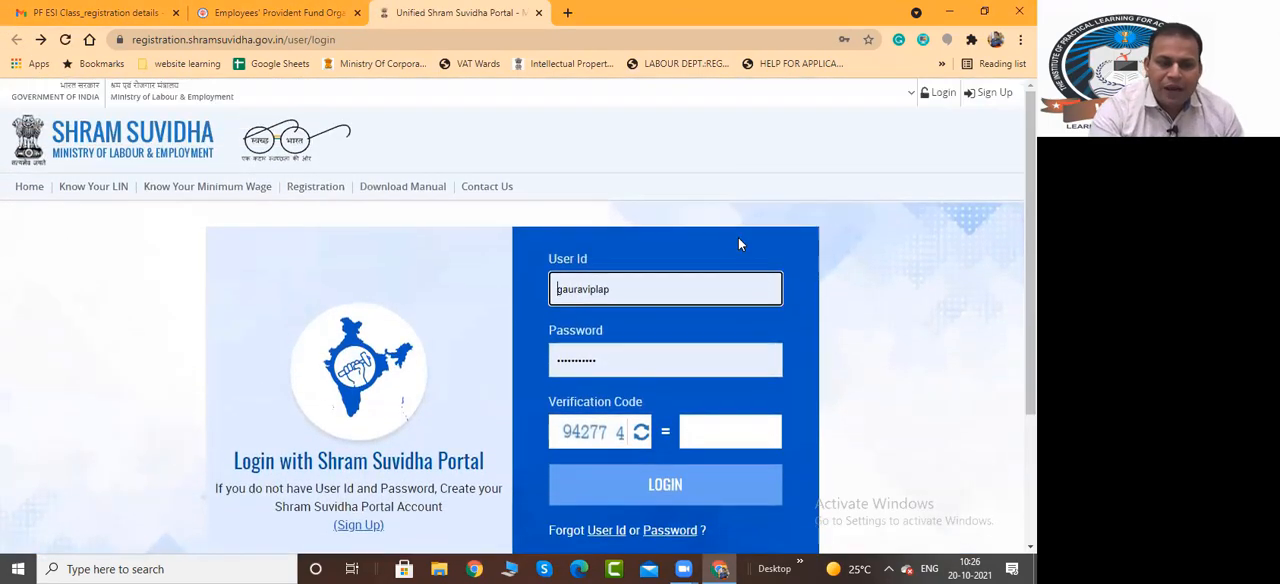
Look over the Shram Suvidha login page and open the sign-up form for a new portal account
scroll(738, 237, "down", 2)
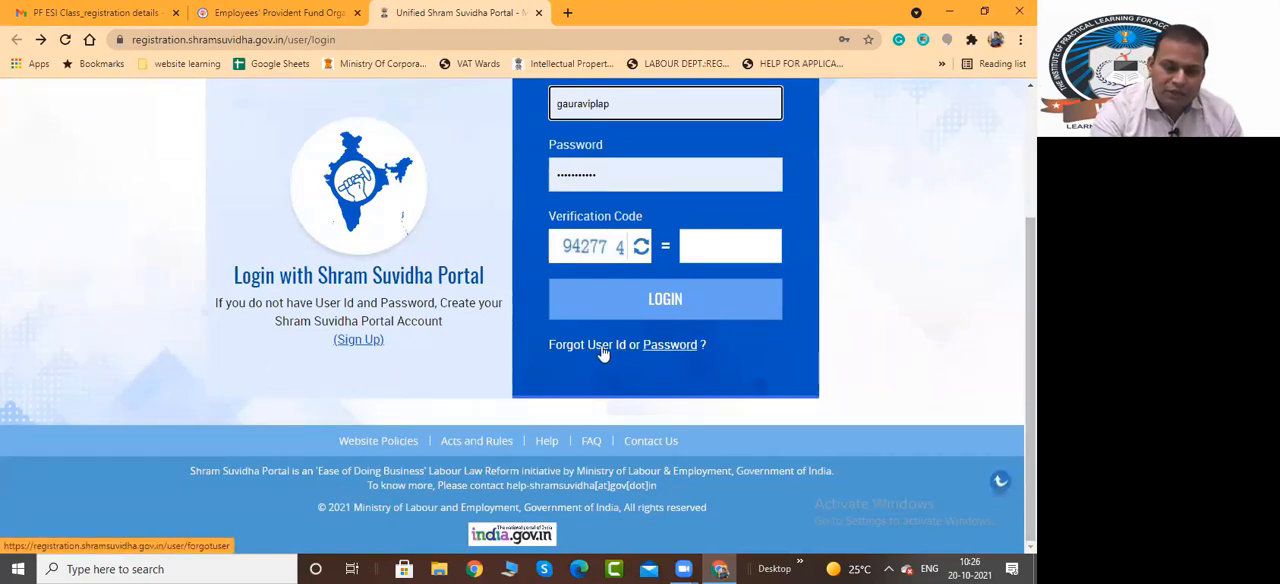
scroll(714, 352, "up", 1)
scroll(195, 271, "down", 1)
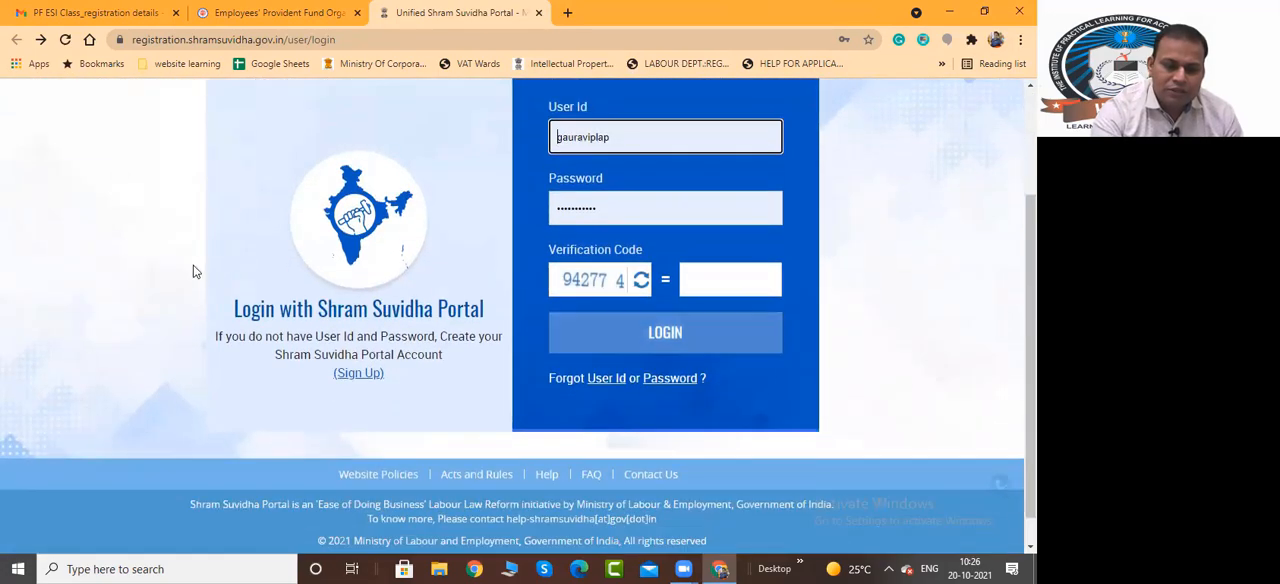
left_click(349, 381)
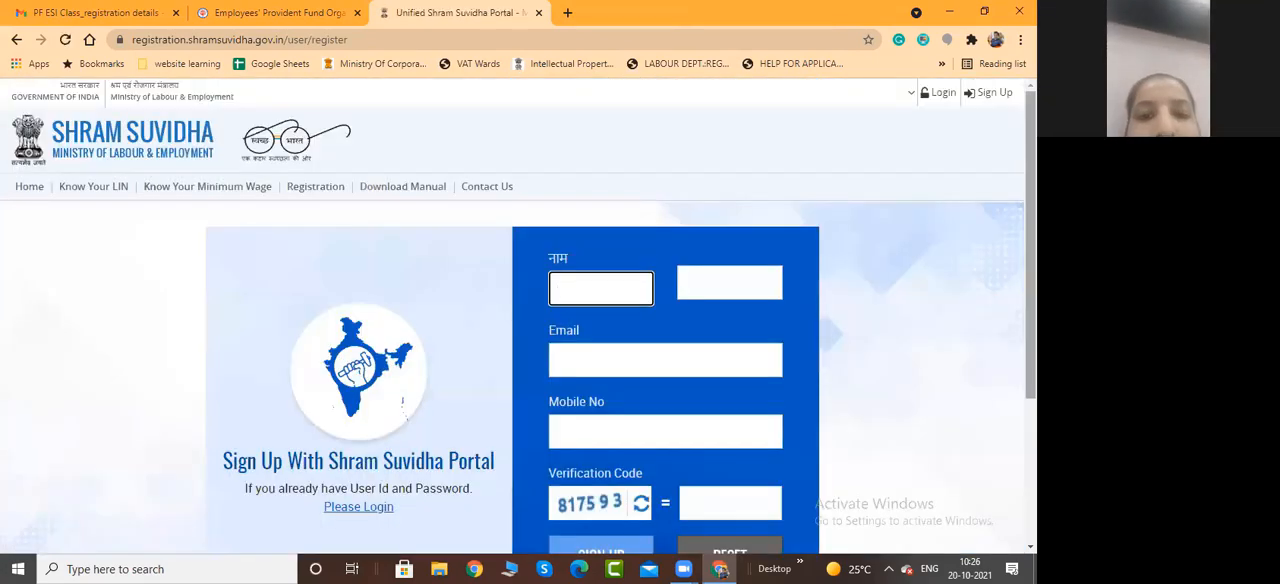
left_click_drag(1031, 245, 1031, 280)
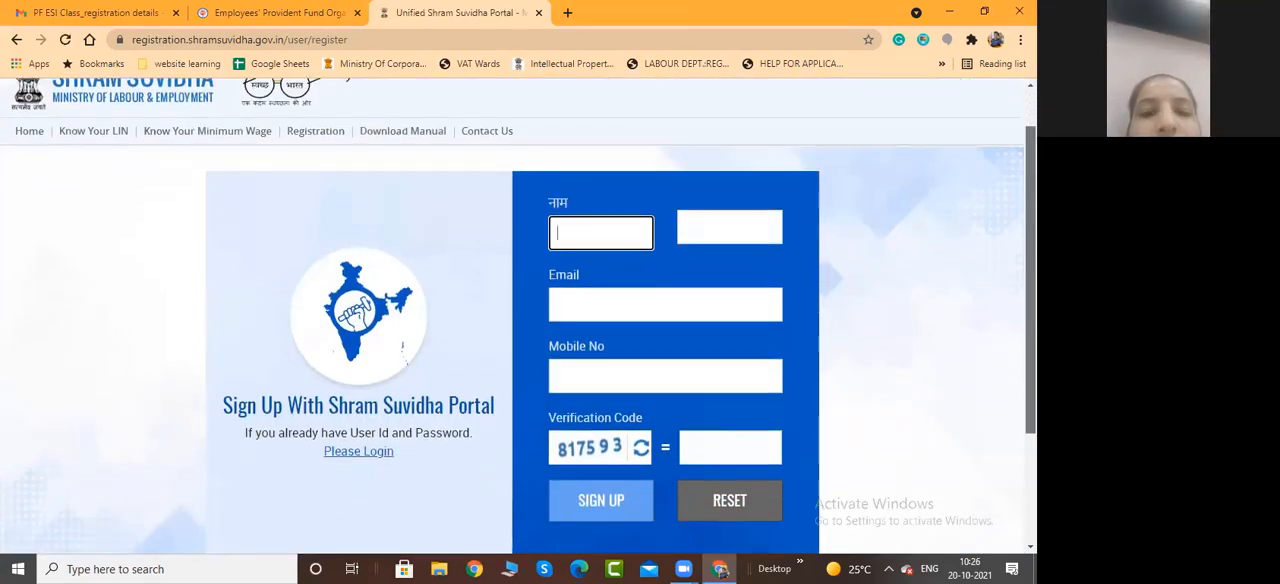
scroll(923, 220, "down", 1)
Fill in the applicant's full name in both English and Hindi on the sign-up form
left_click(600, 201)
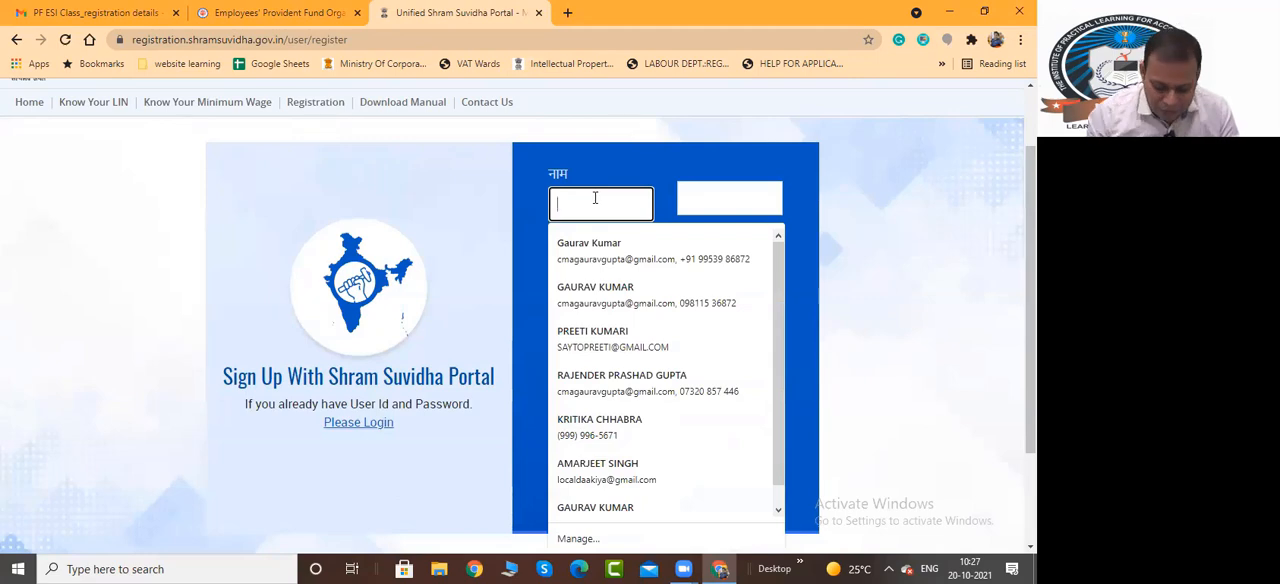
type("gaura")
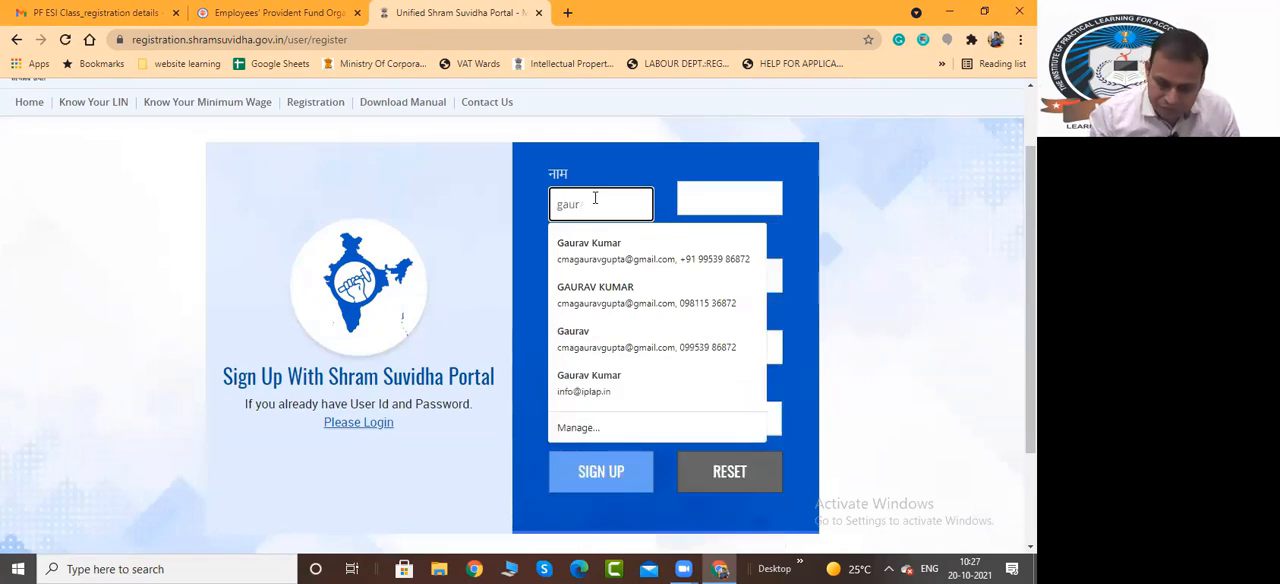
key("BackSpace")
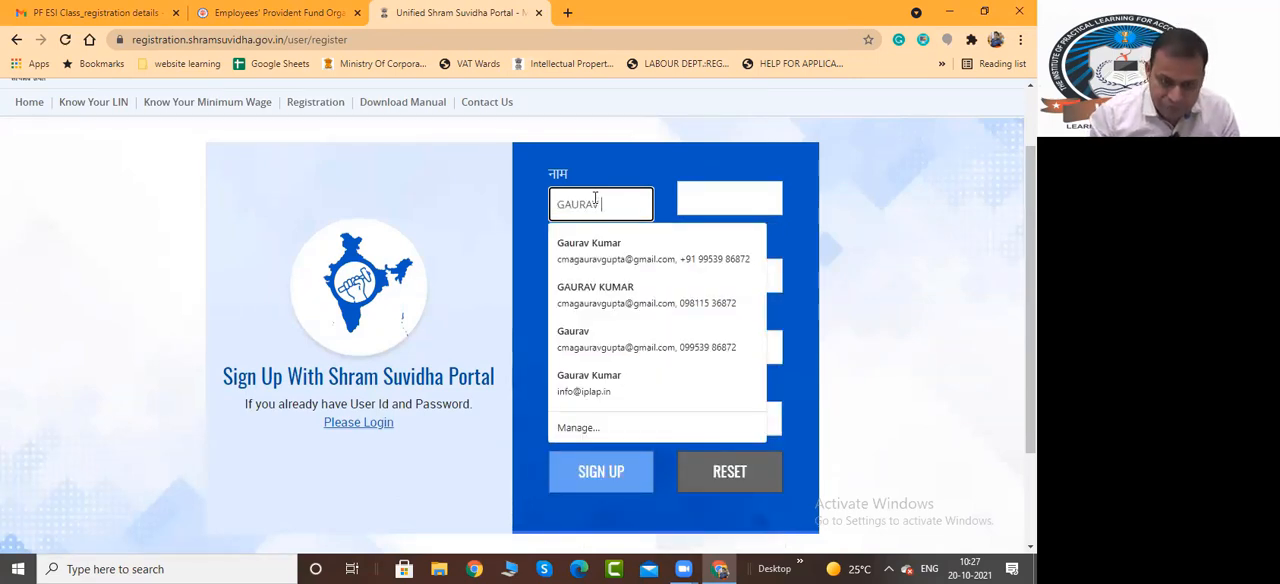
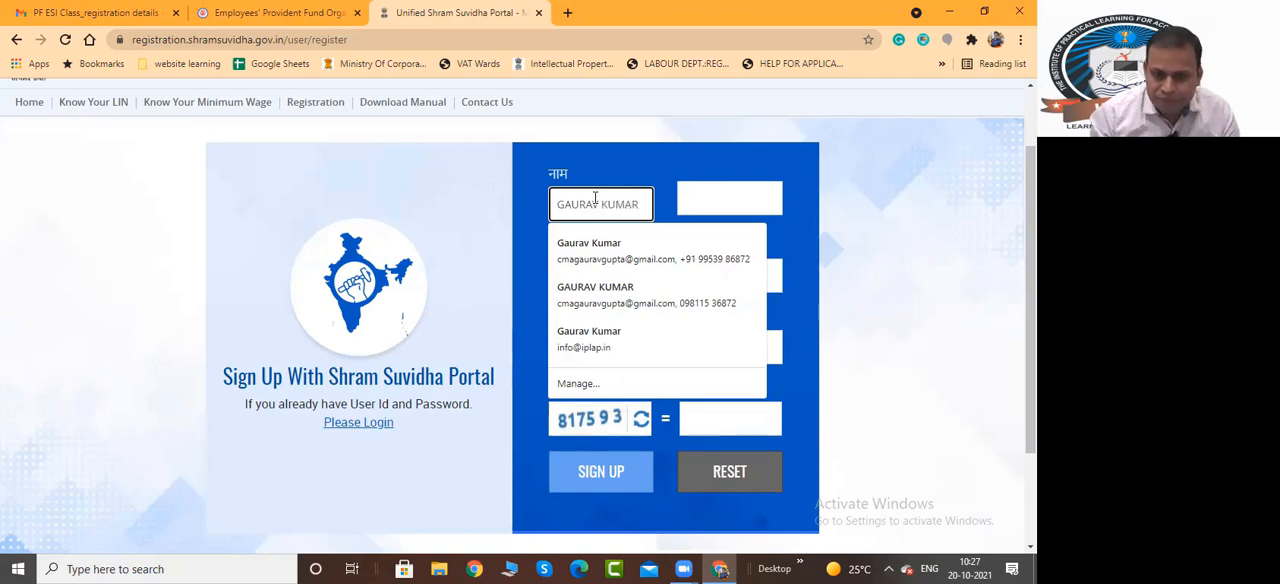
key("Tab")
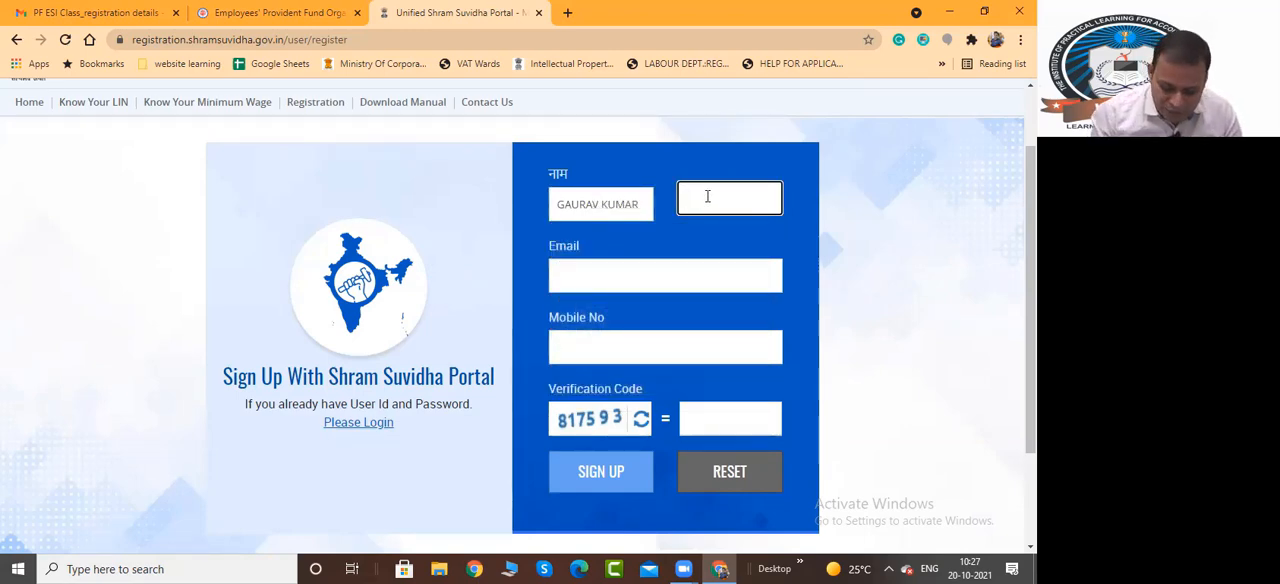
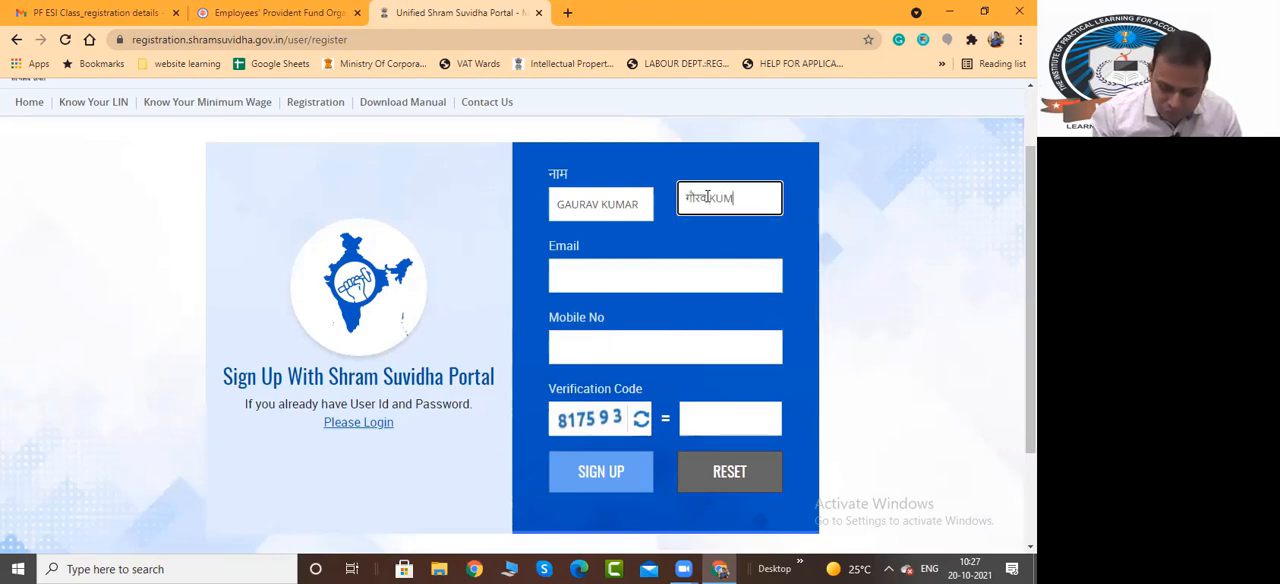
key("Tab")
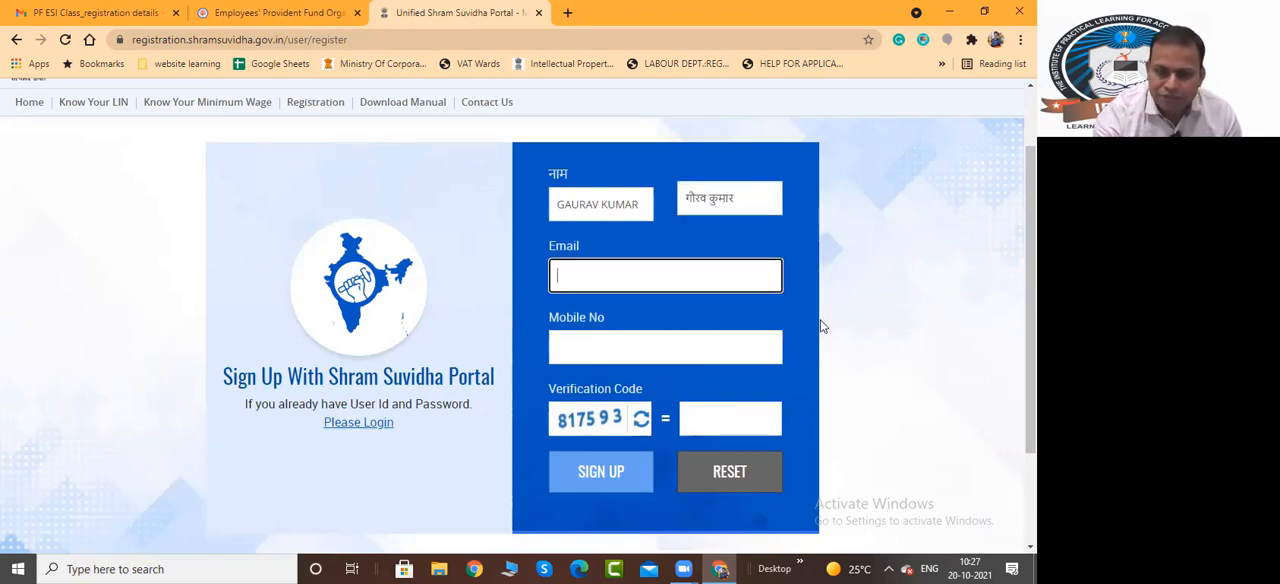
Fill in the applicant's e-mail address on the sign-up form
left_click(628, 281)
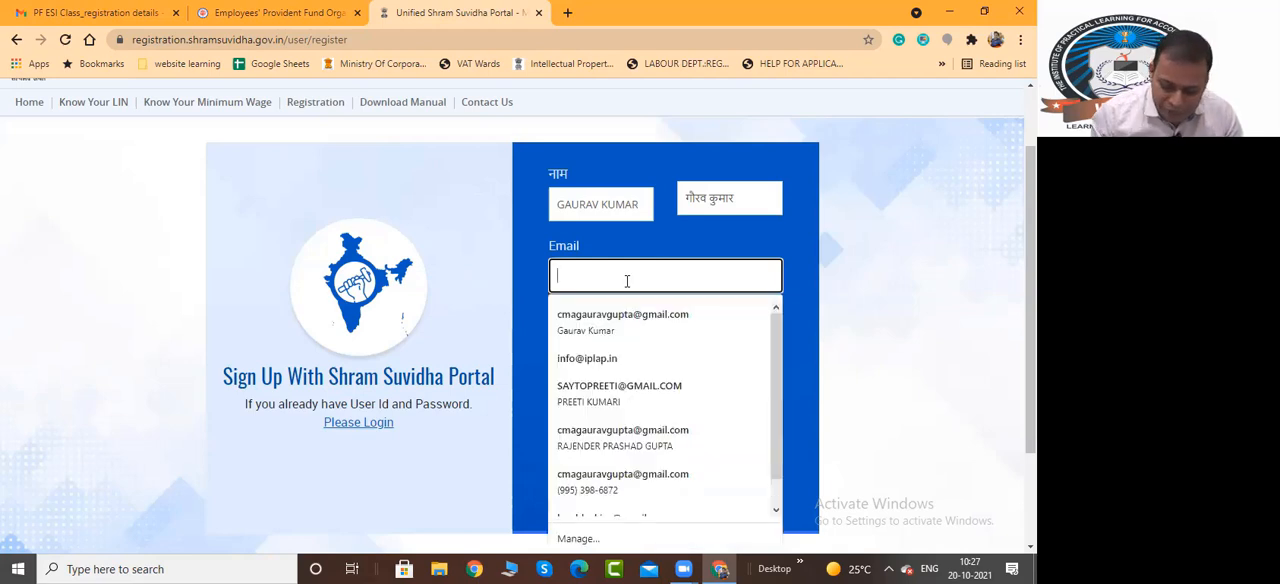
type("IN")
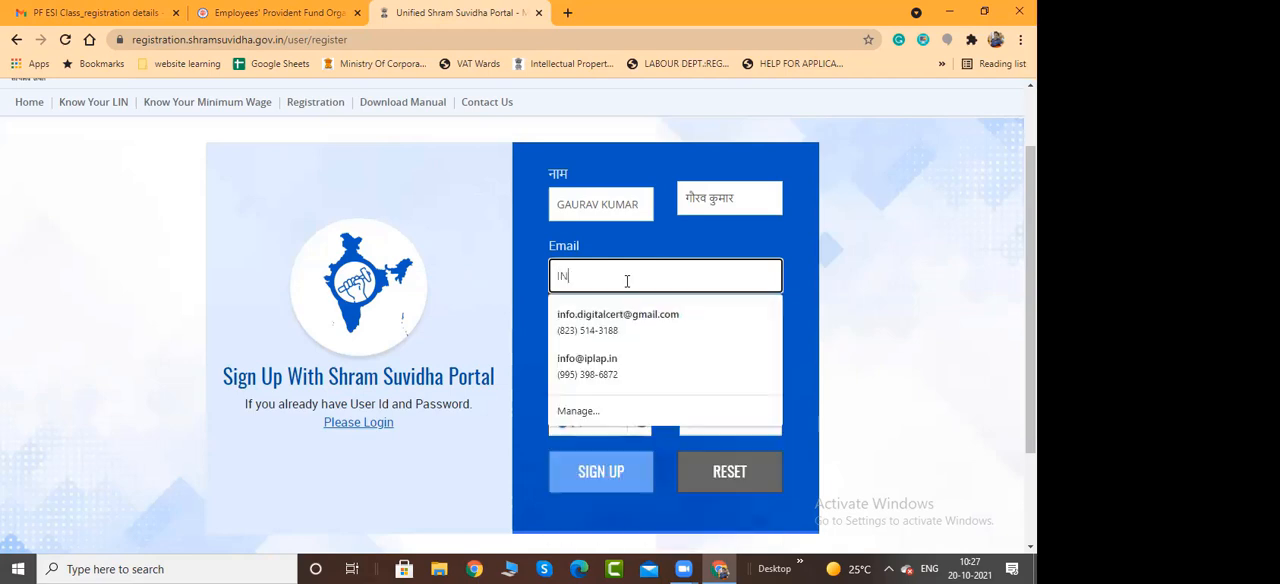
key("BackSpace")
key("BackSpace")
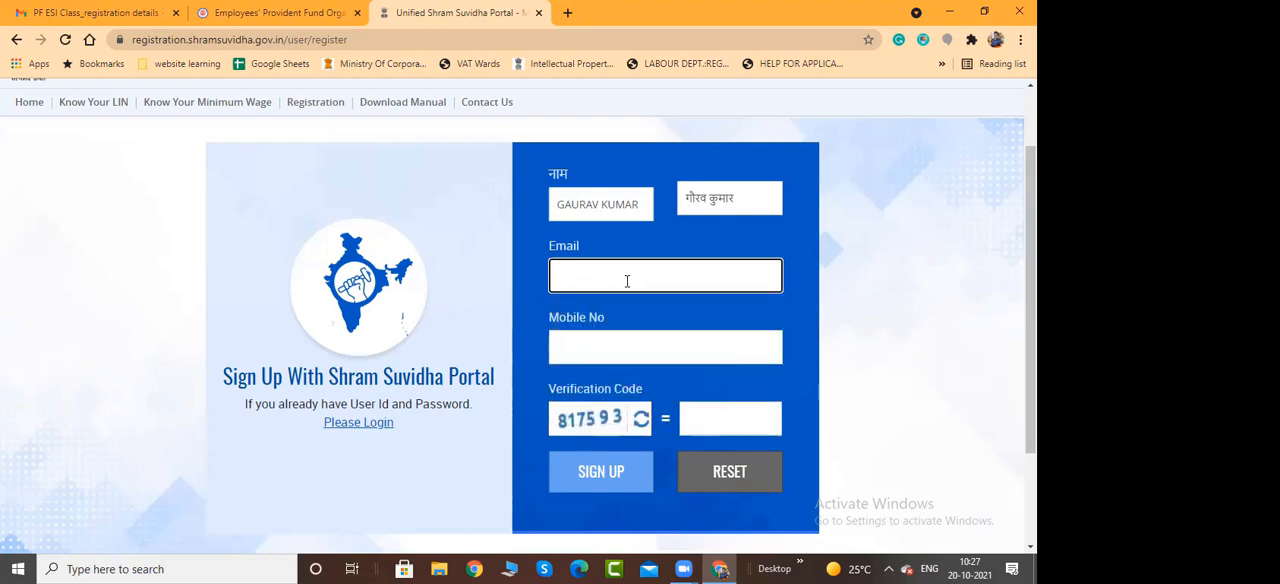
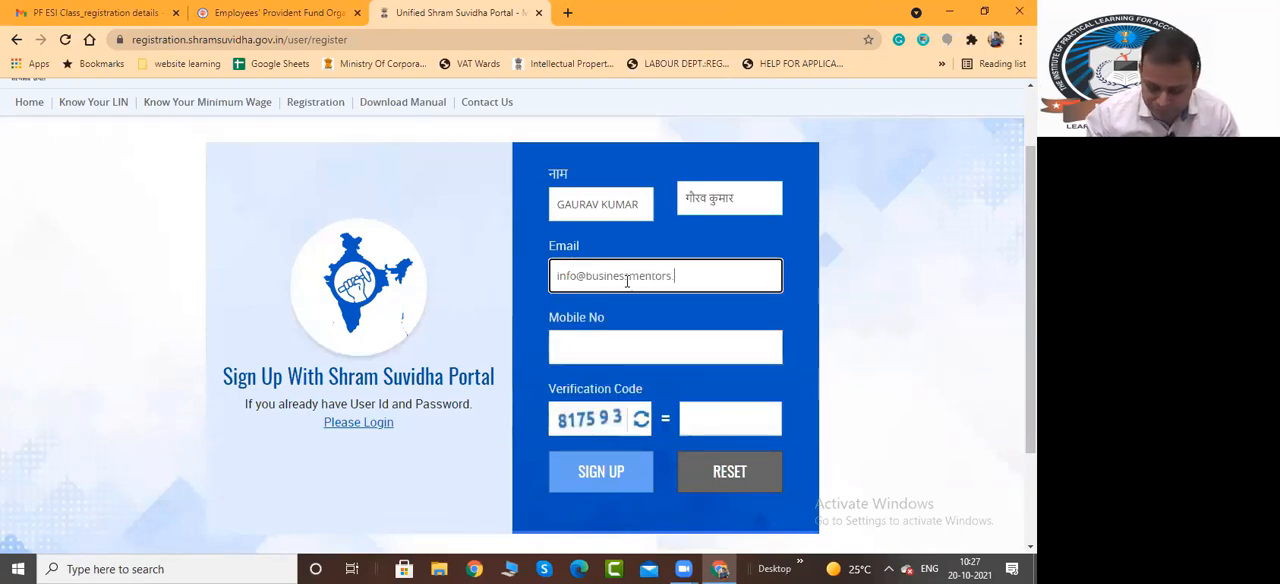
key("Tab")
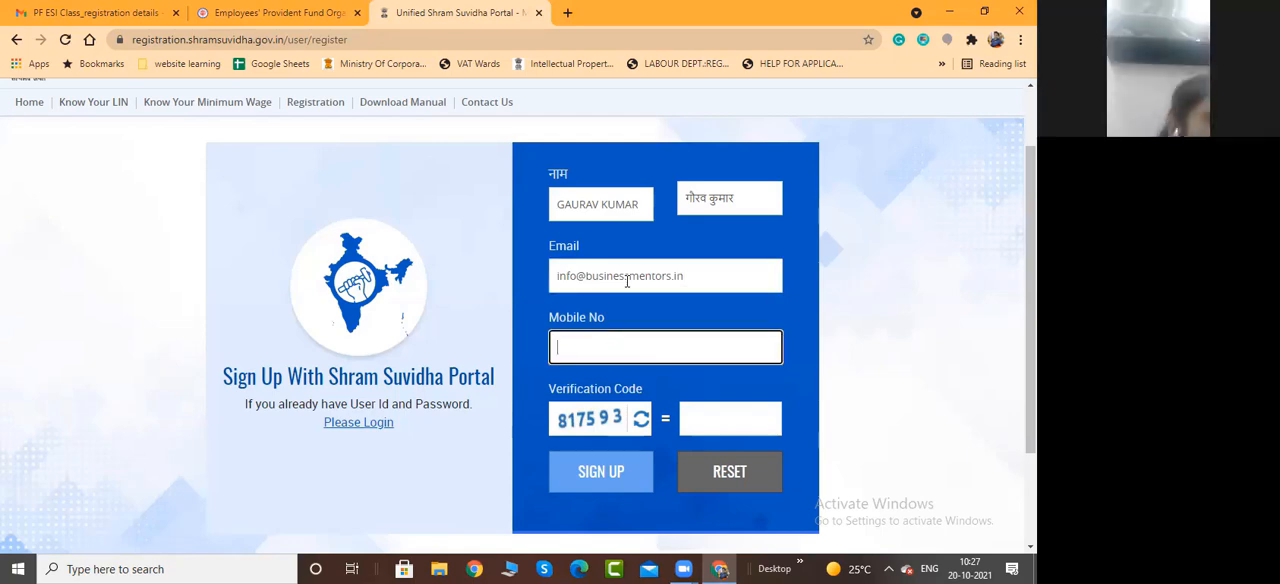
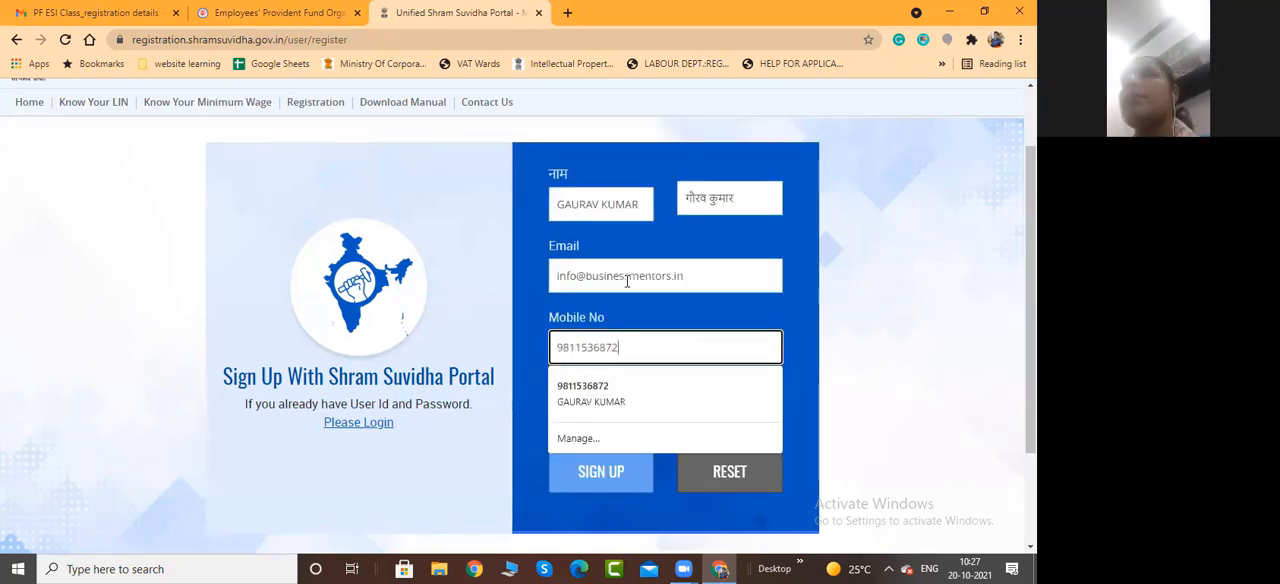
Enter the applicant's mobile number and the displayed verification code on the sign-up form
key("Tab")
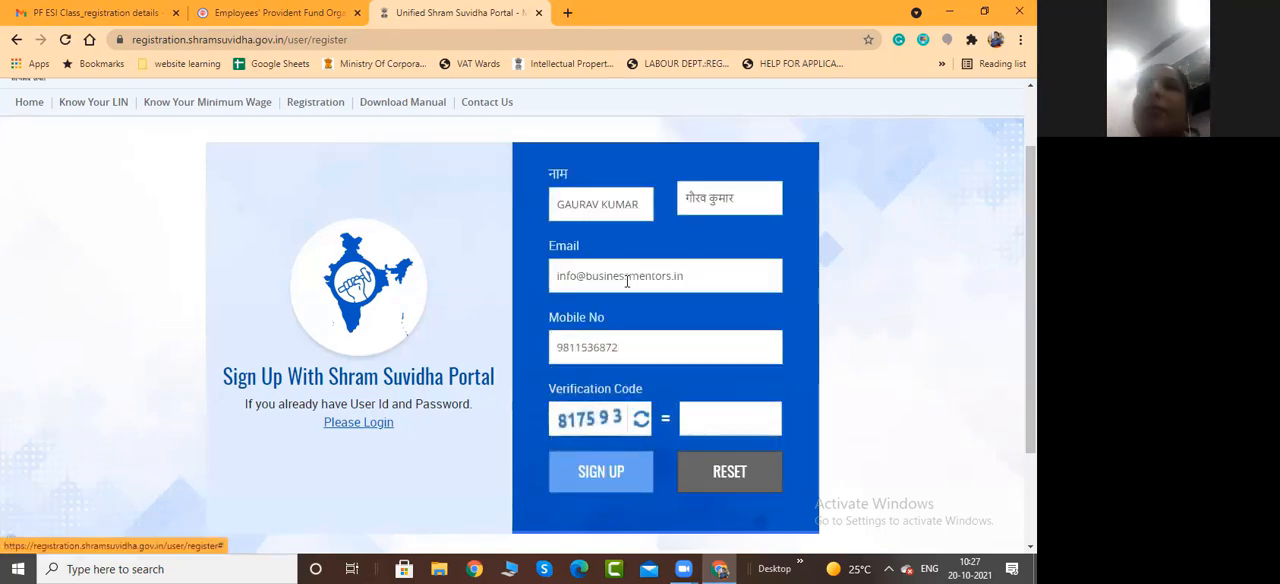
left_click(767, 425)
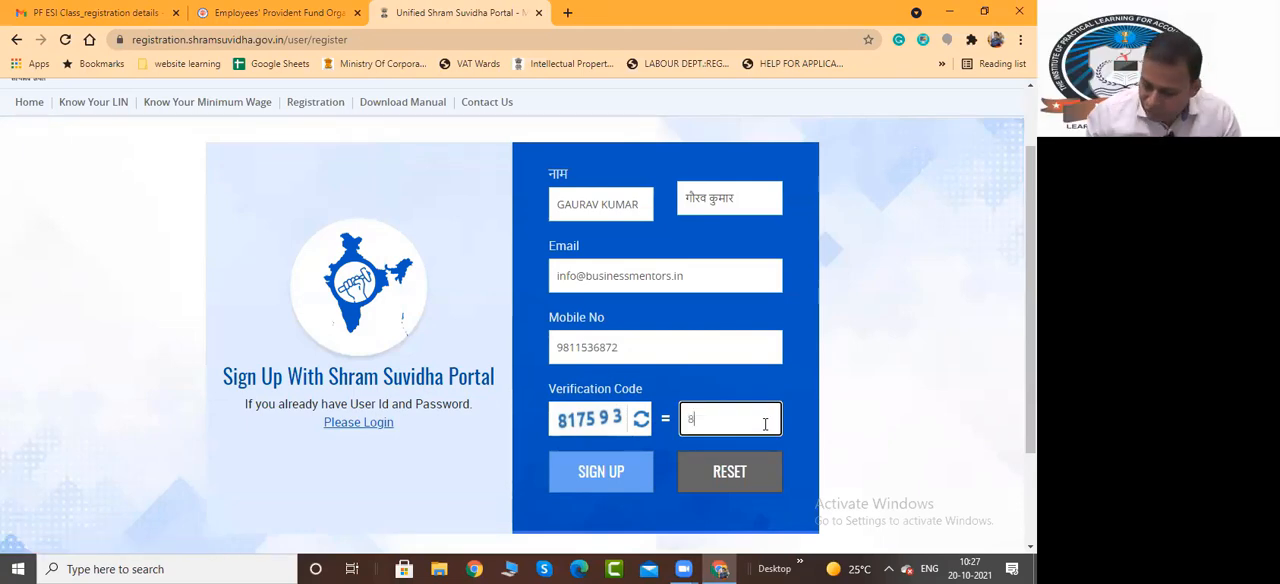
type("817593")
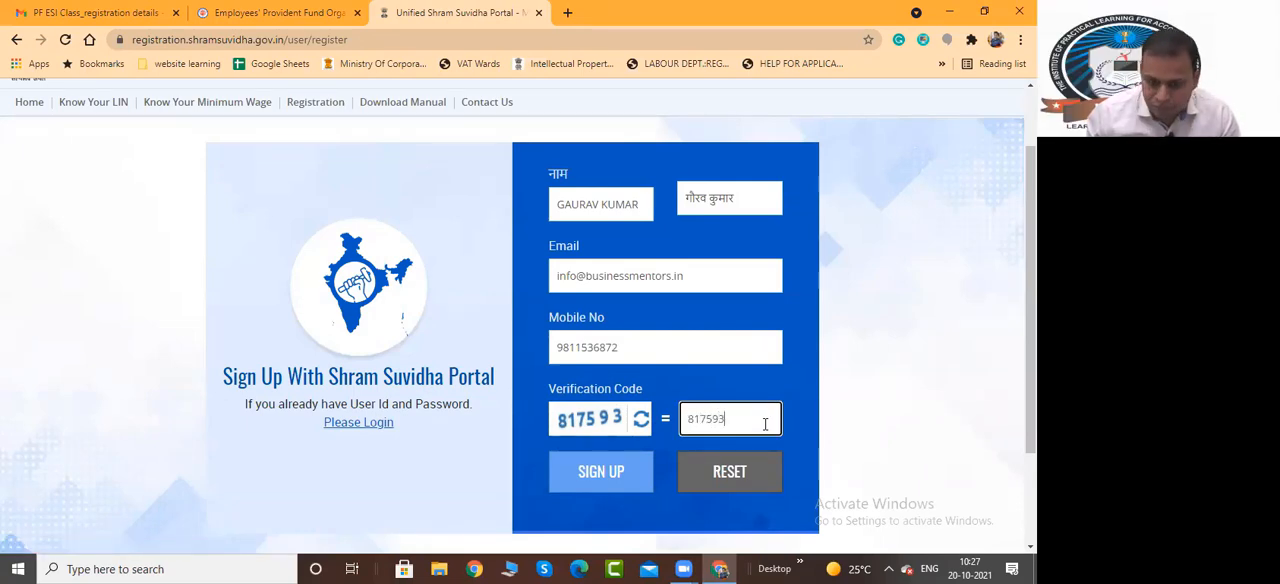
Submit the Shram Suvidha sign-up form and look over the page that follows
scroll(620, 420, "down", 1)
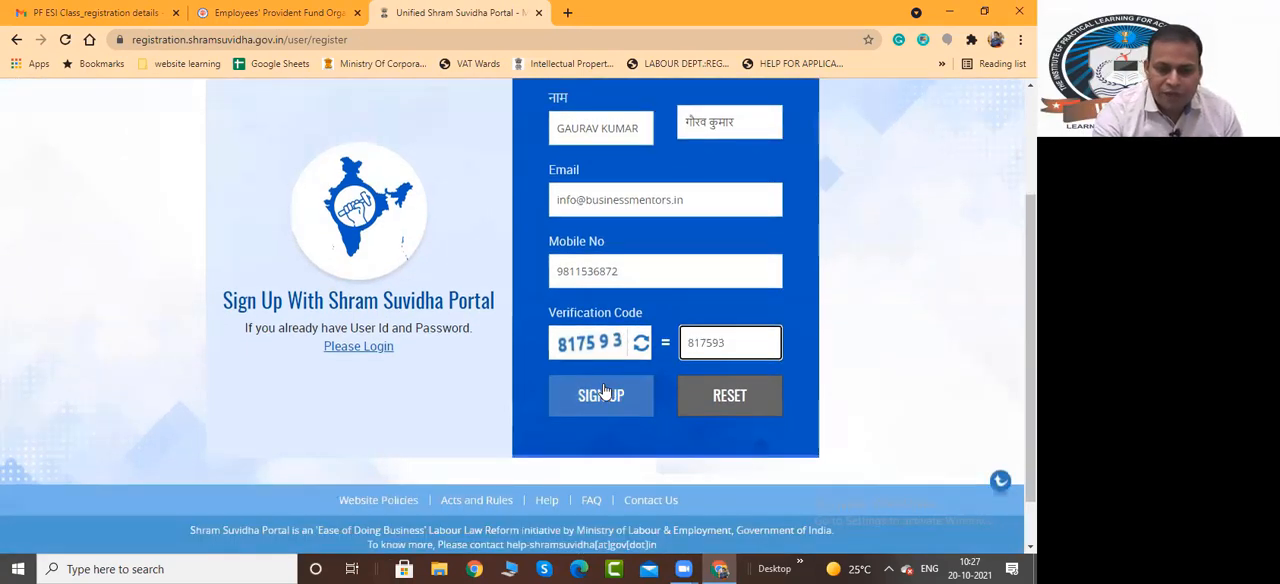
left_click(603, 392)
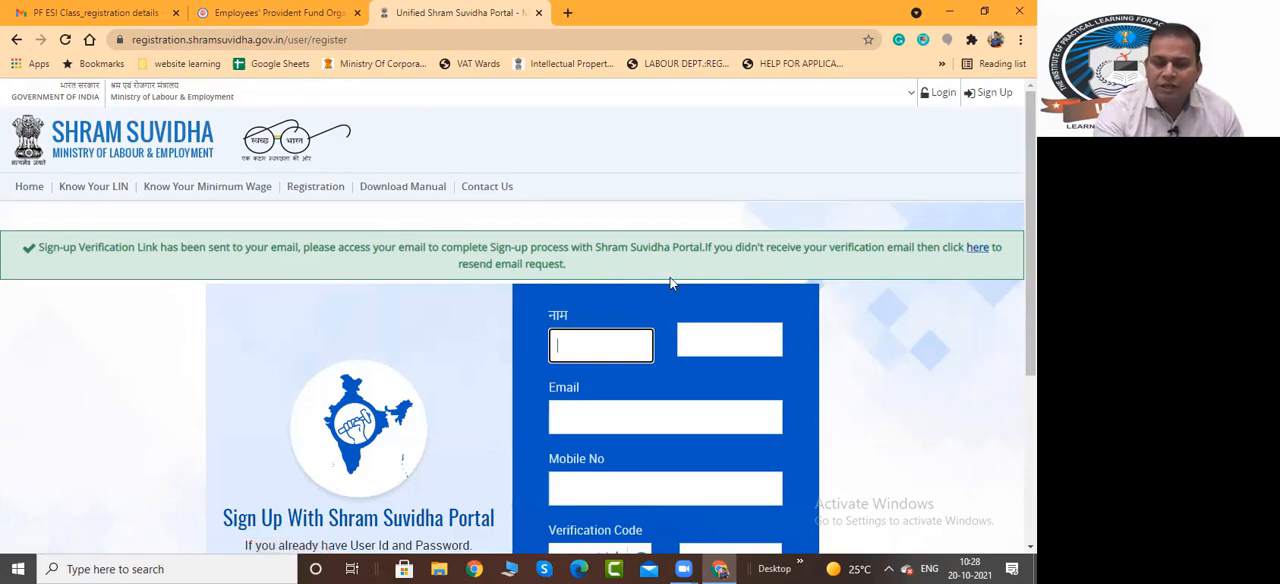
scroll(670, 277, "down", 2)
scroll(670, 277, "up", 2)
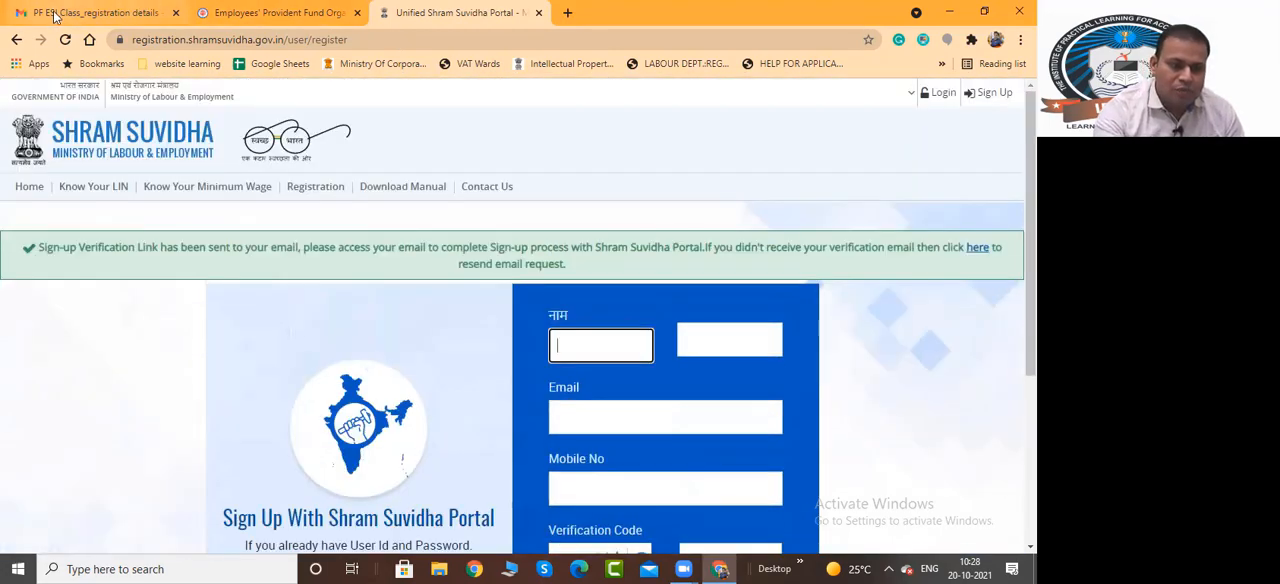
Switch to Gmail, sign in to the business account with its password, and decline a separate Chrome profile
left_click(150, 10)
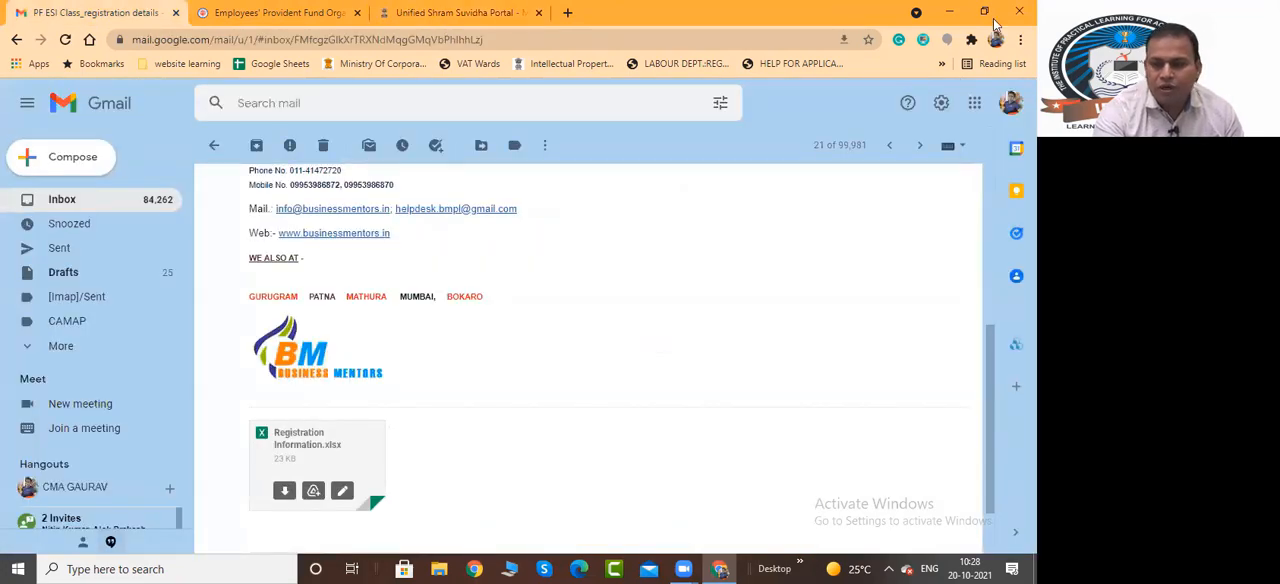
left_click(1010, 103)
left_click(860, 322)
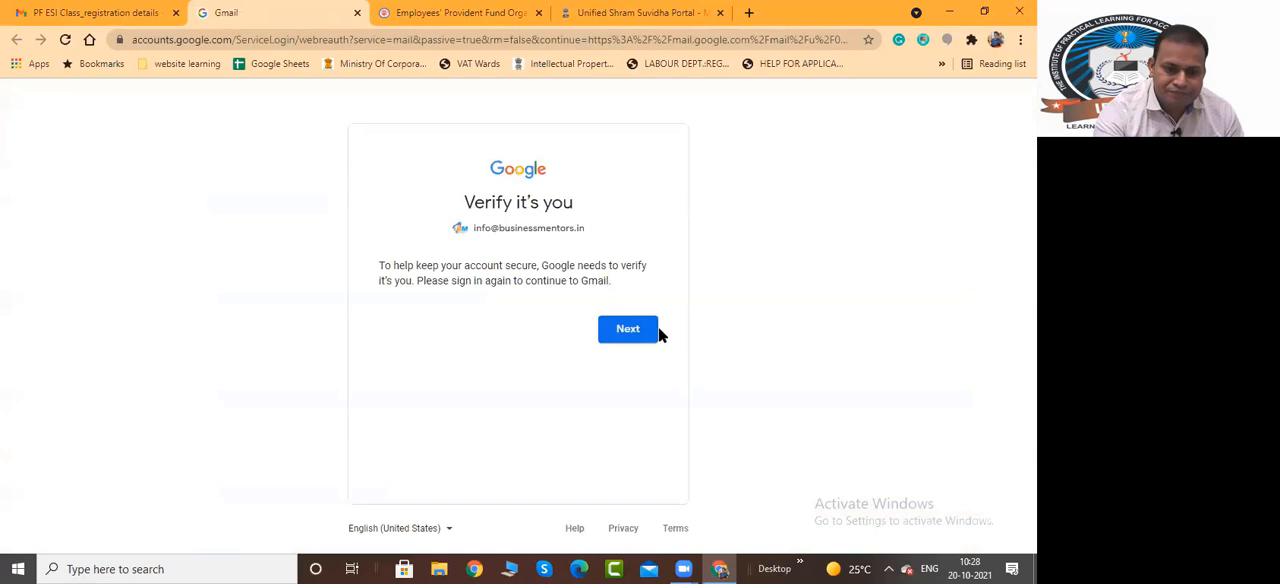
left_click(608, 330)
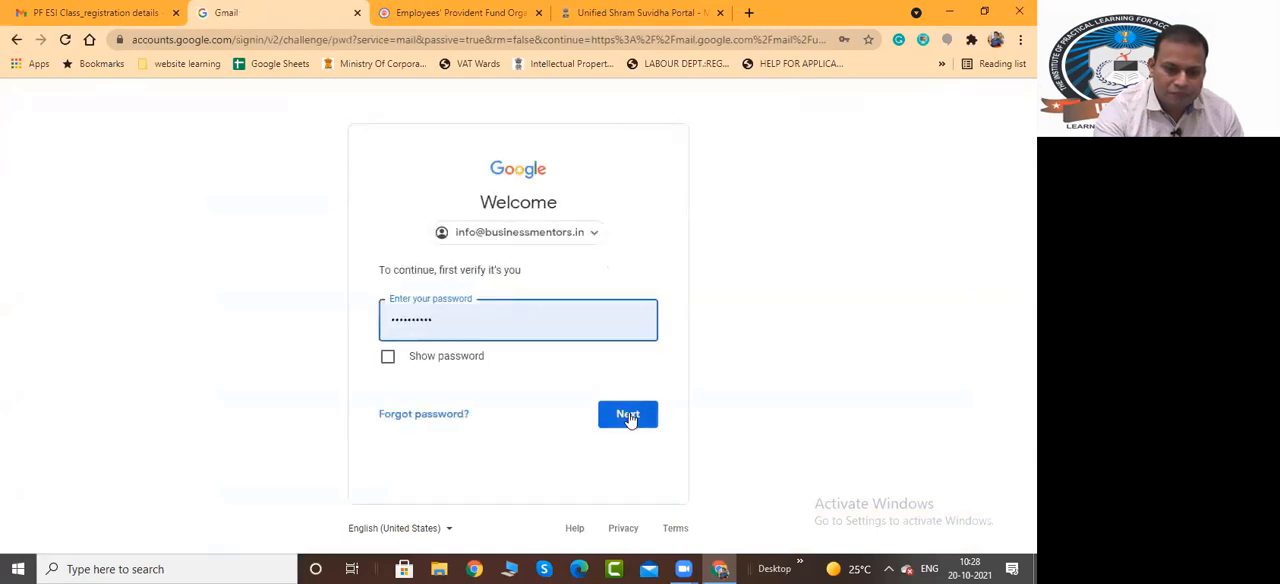
left_click(628, 413)
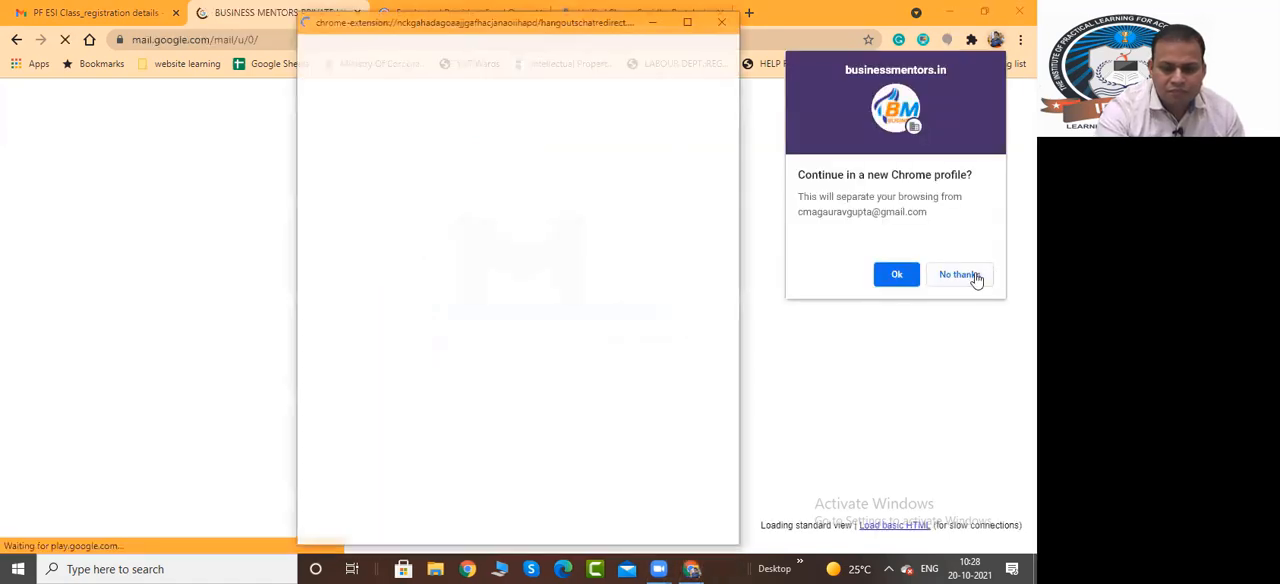
left_click(969, 275)
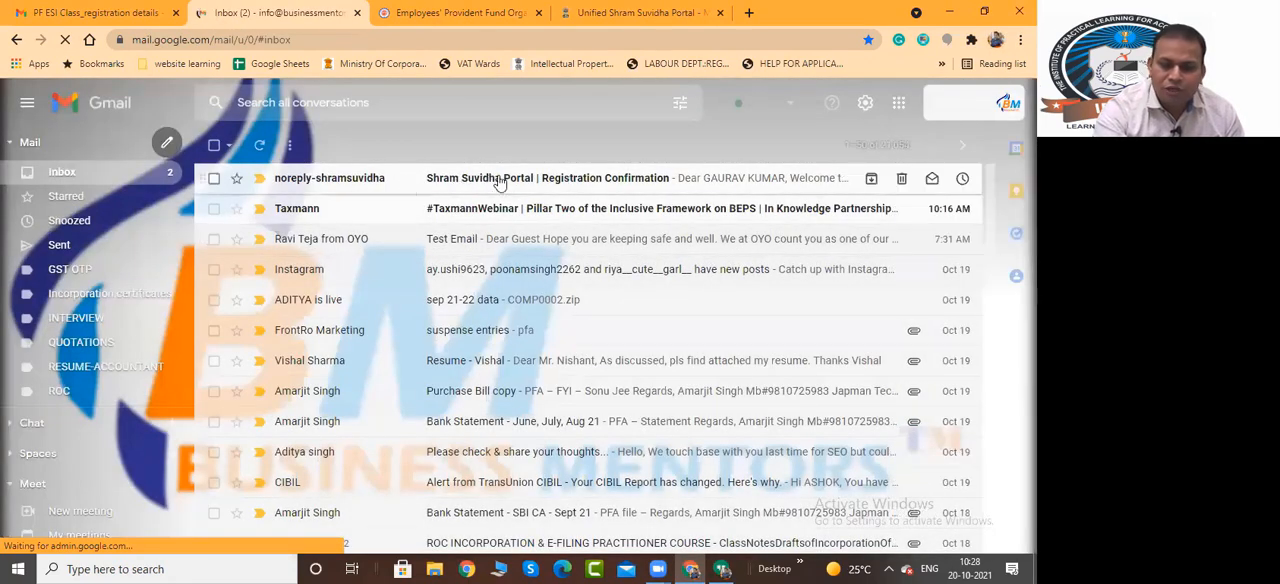
Open the Shram Suvidha registration confirmation e-mail, block the site's request to open email links, and follow the link for setting the user ID and password
left_click(500, 182)
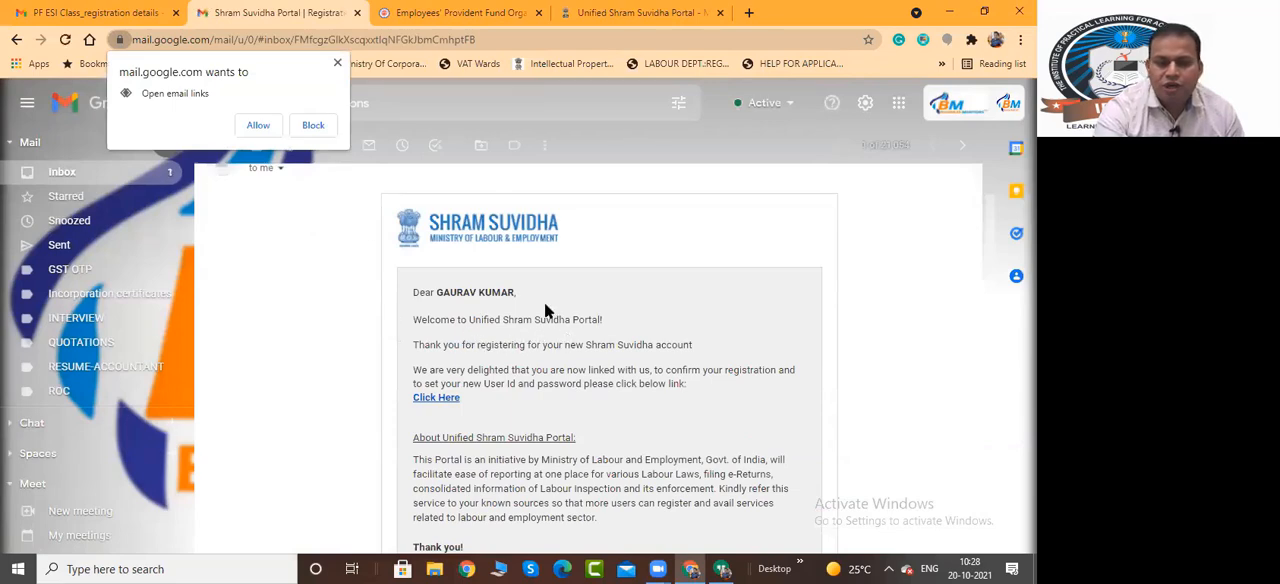
left_click(313, 126)
scroll(446, 366, "down", 1)
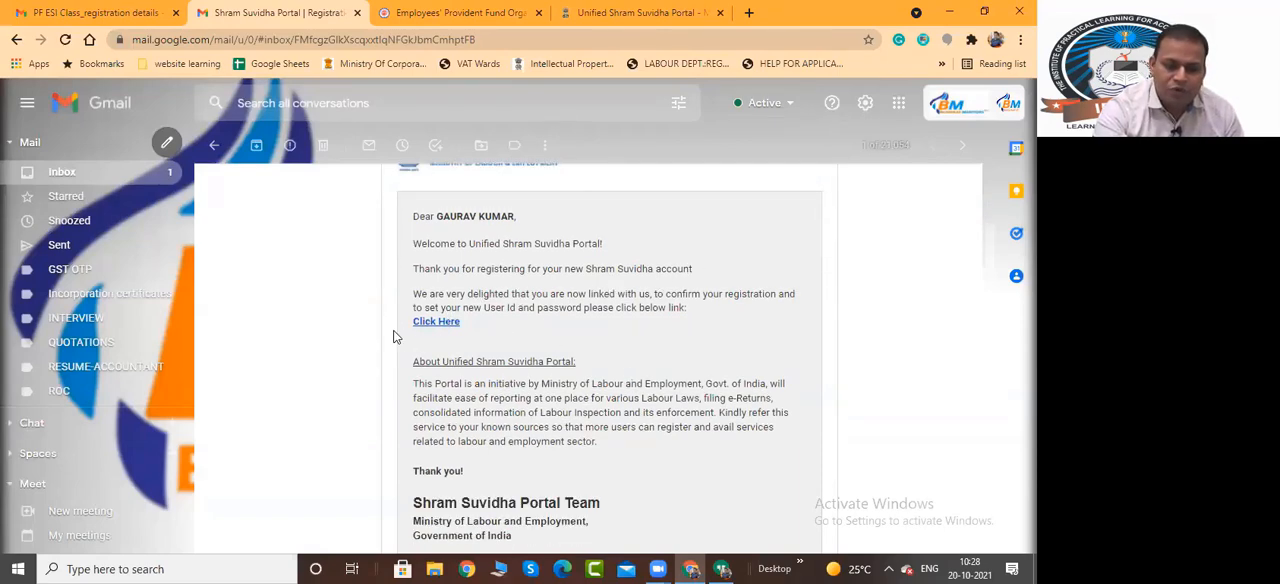
scroll(393, 337, "down", 3)
scroll(428, 251, "up", 1)
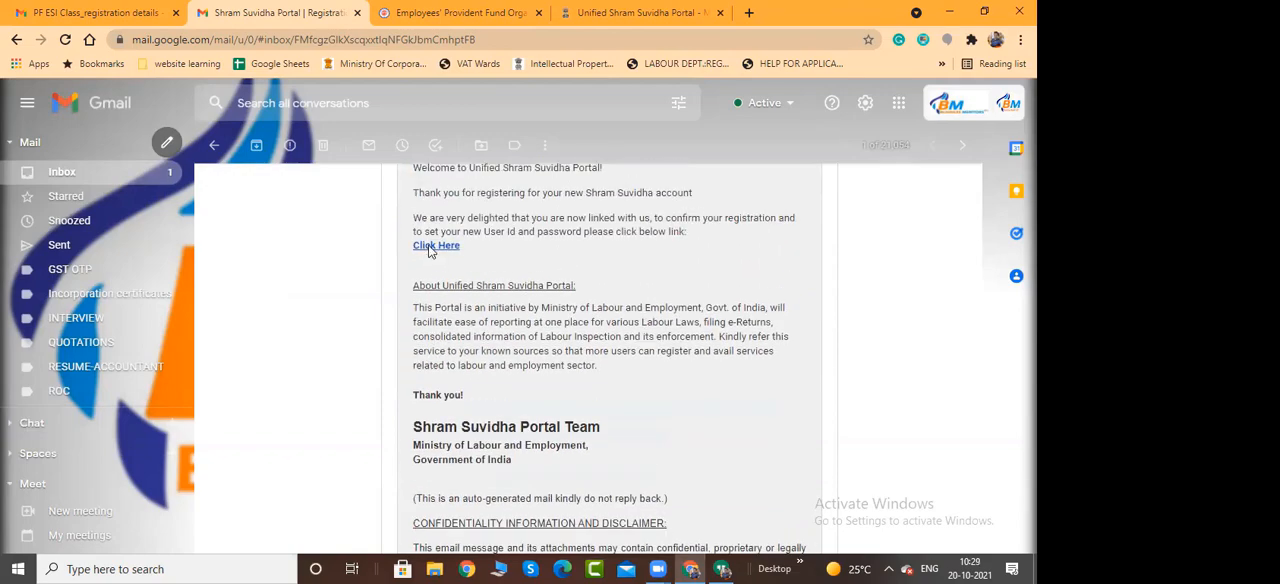
left_click(432, 246)
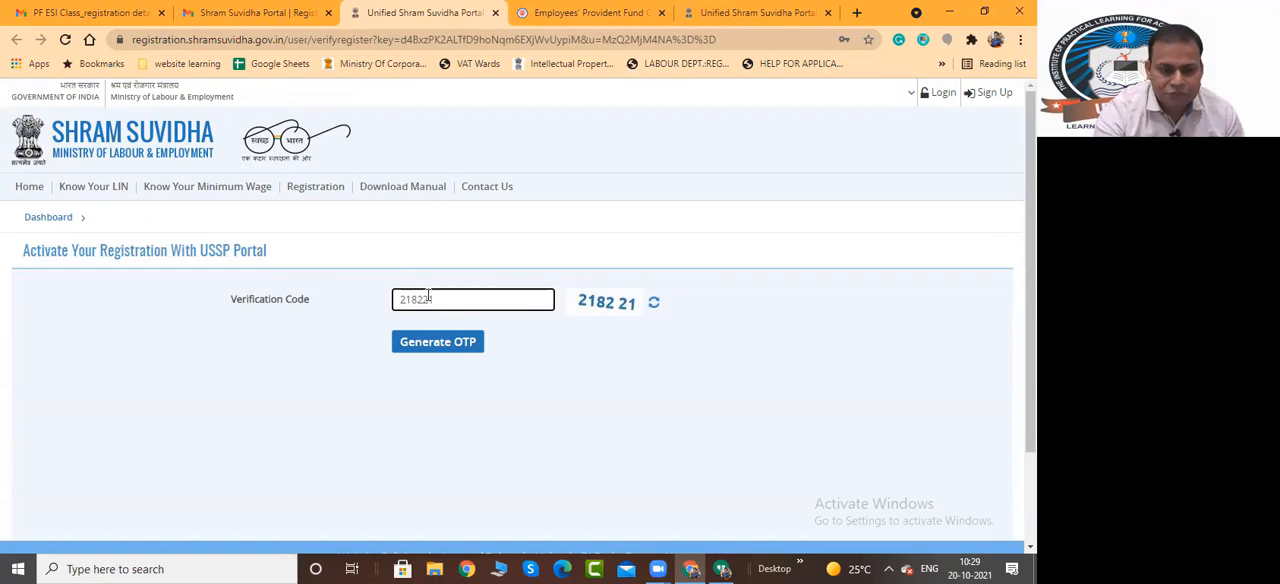
Enter the displayed verification code on the activation page and generate the OTP
type("1")
left_click(434, 342)
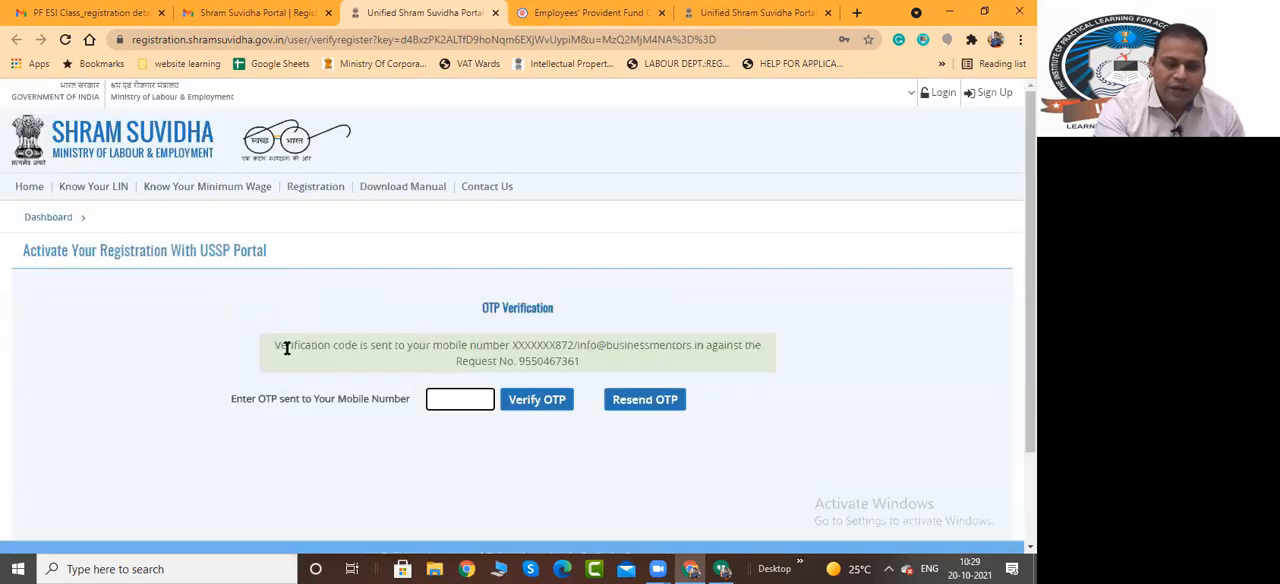
left_click_drag(281, 346, 688, 348)
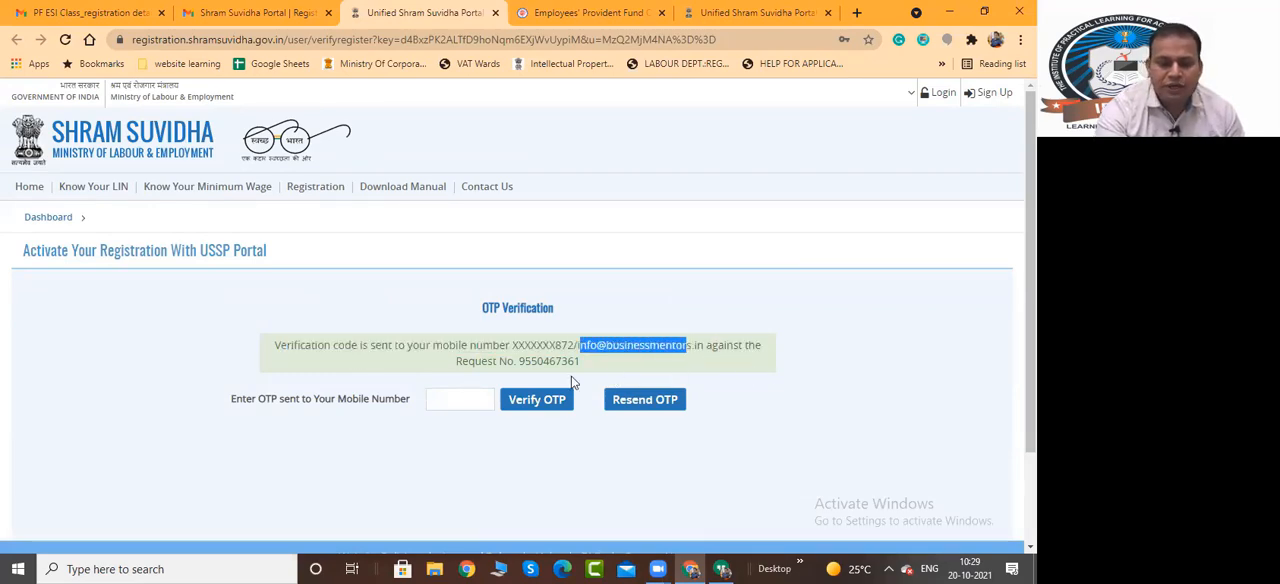
Look up the one-time password in the OTP Verification Code e-mail in the Gmail inbox
left_click(213, 14)
left_click(63, 172)
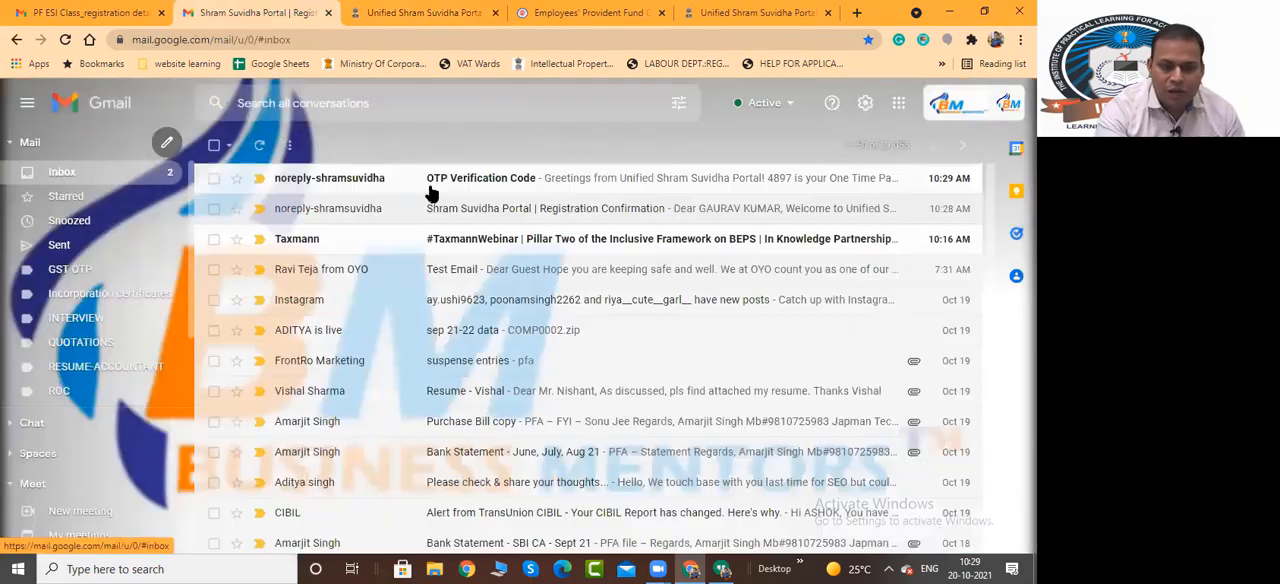
left_click(497, 180)
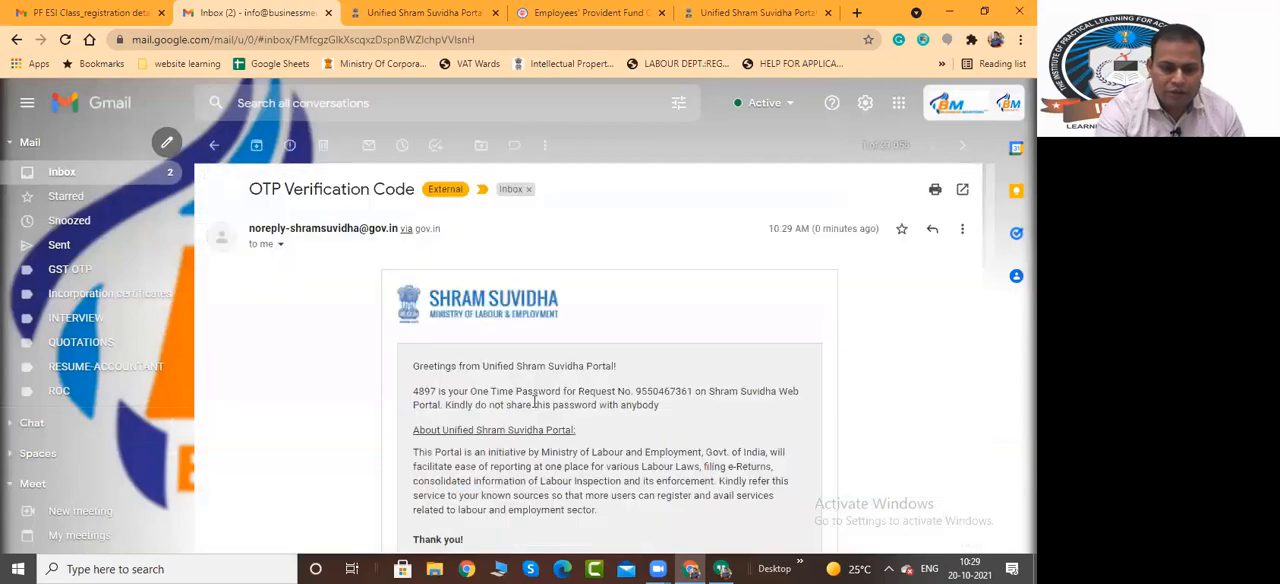
scroll(409, 323, "down", 2)
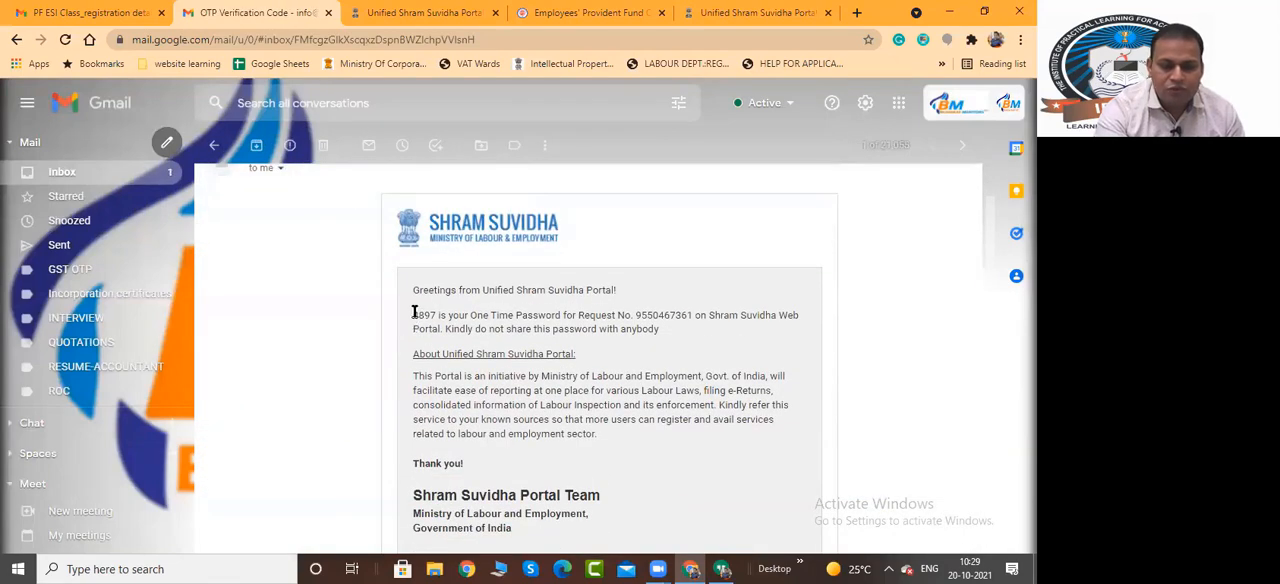
left_click_drag(413, 312, 438, 318)
Return to the activation page, enter the one-time password and verify it
left_click(425, 12)
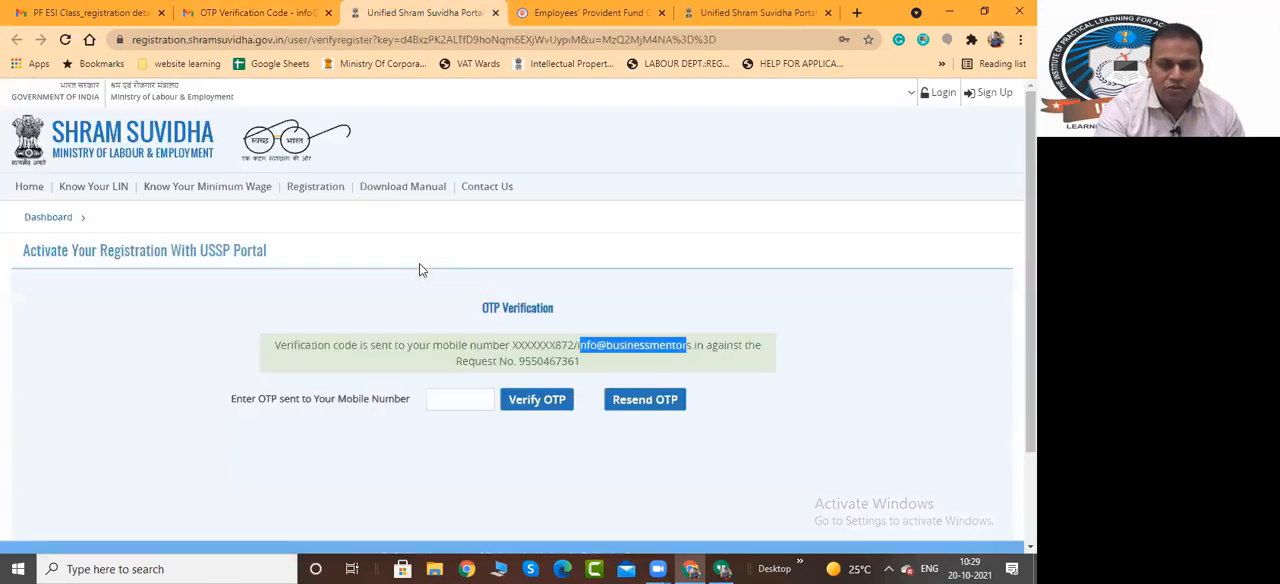
left_click(463, 398)
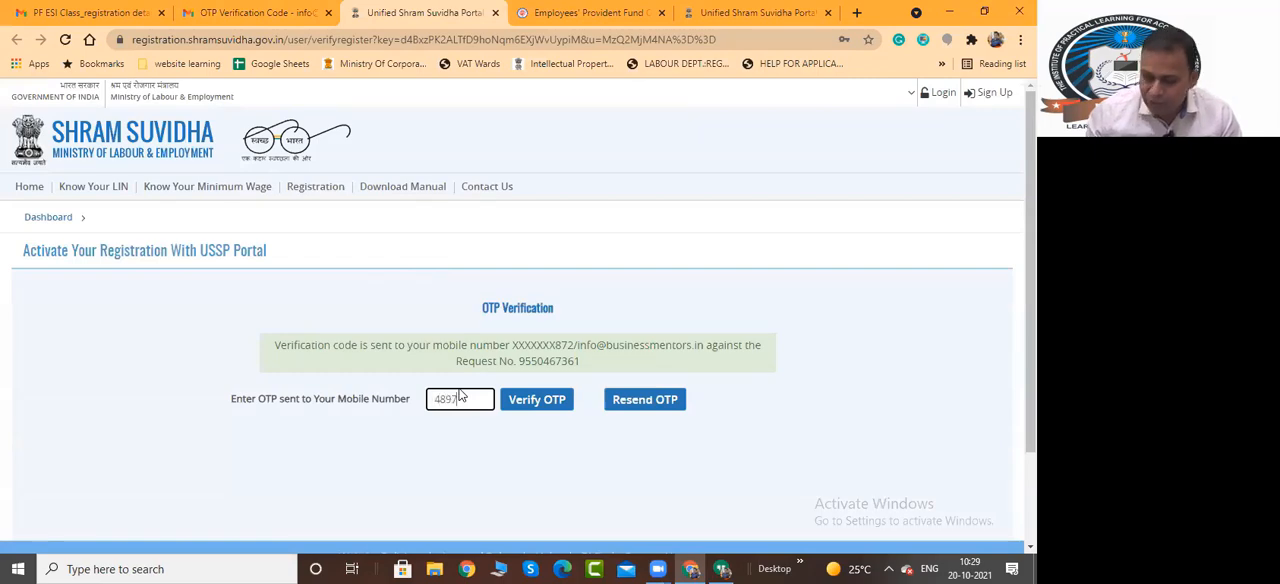
left_click(541, 407)
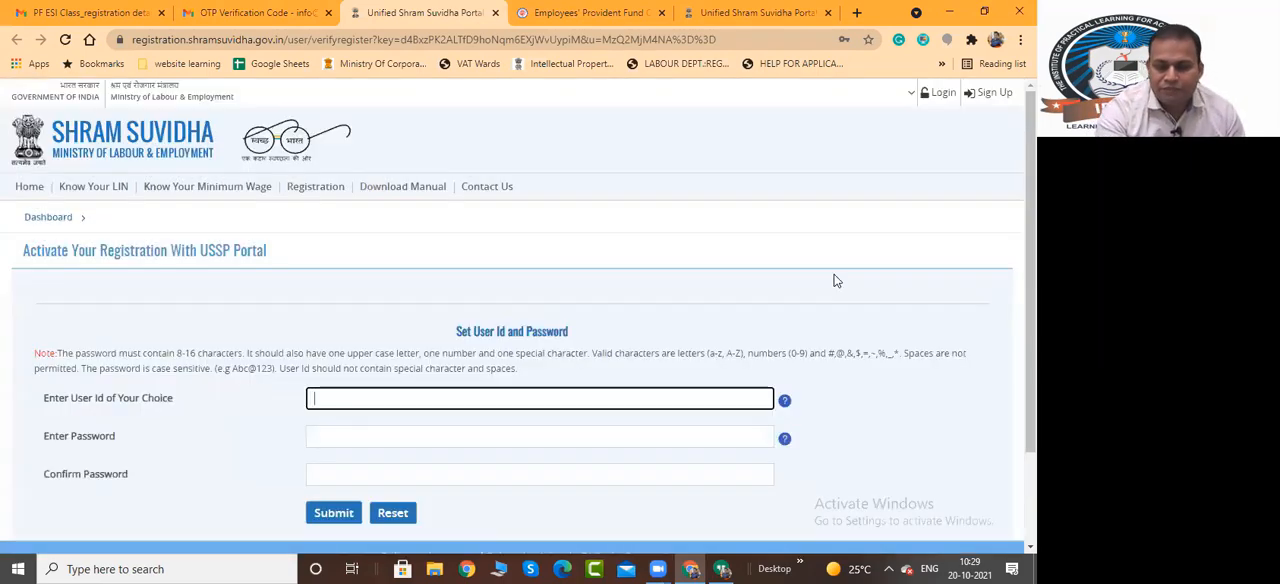
Set the user ID to pfesiclass21, and enter and confirm the new account password
scroll(800, 250, "down", 2)
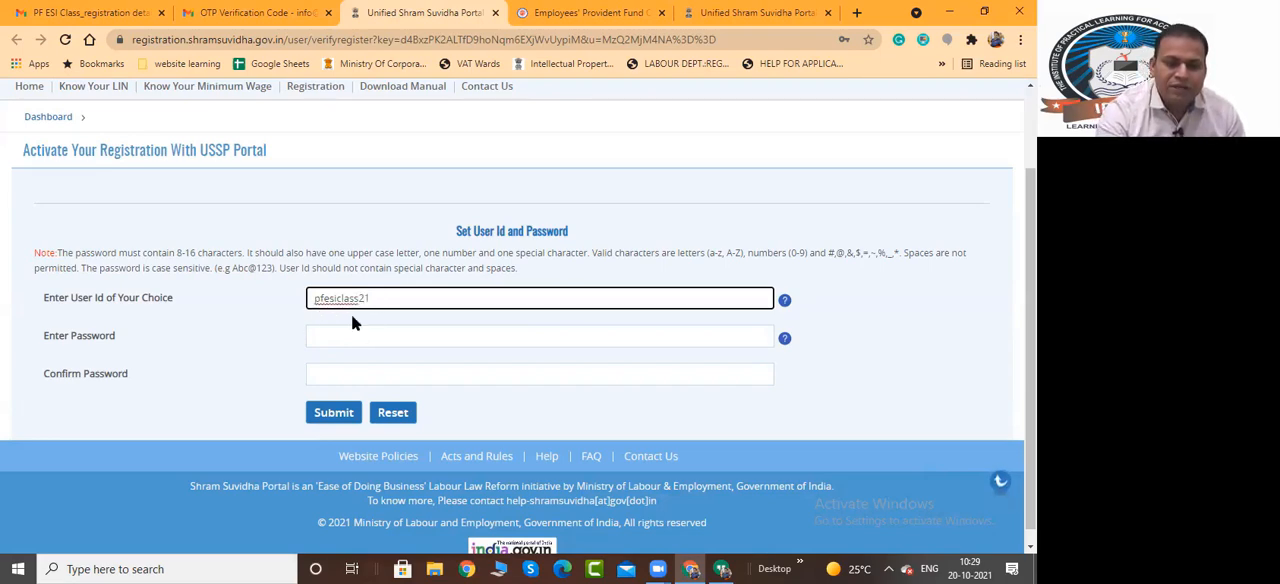
left_click(357, 337)
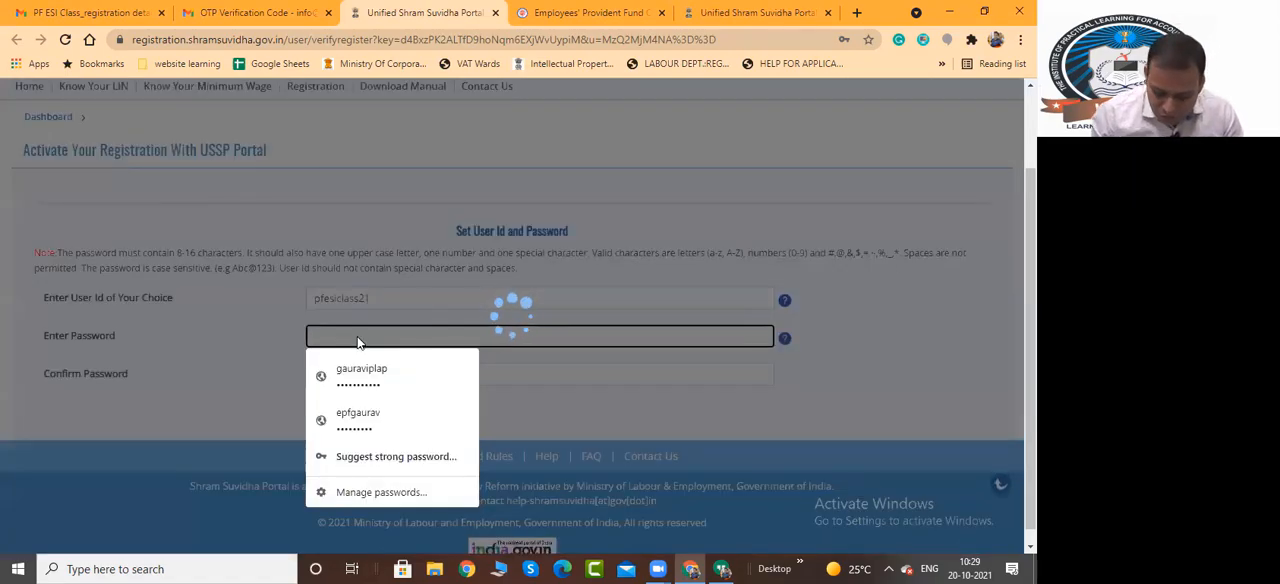
type("••")
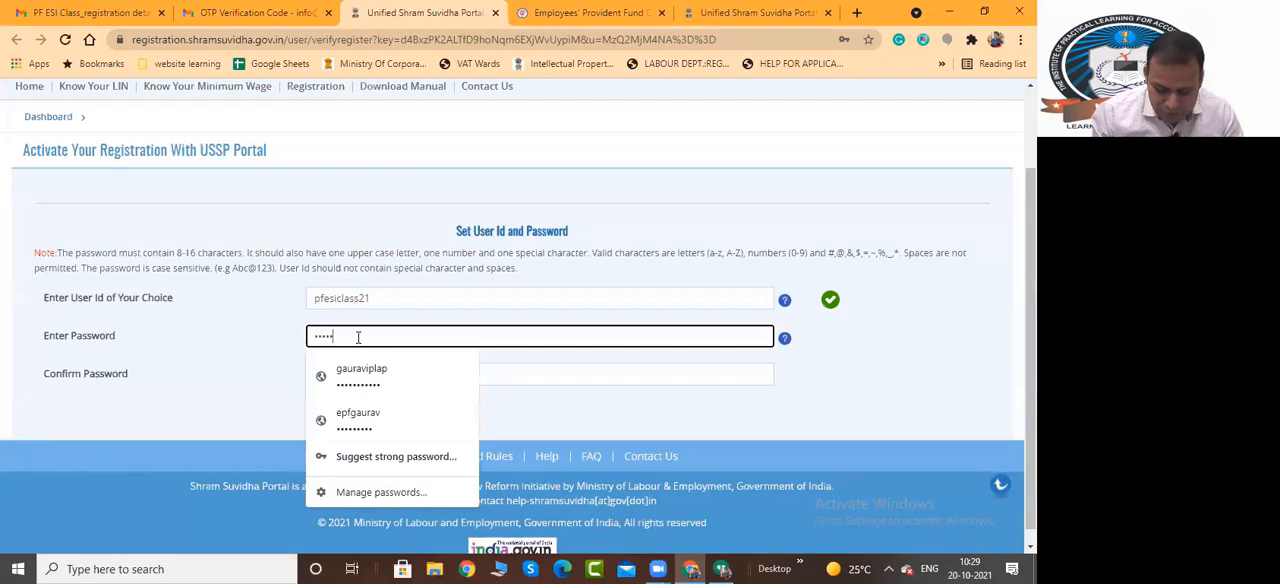
left_click(532, 373)
type("•")
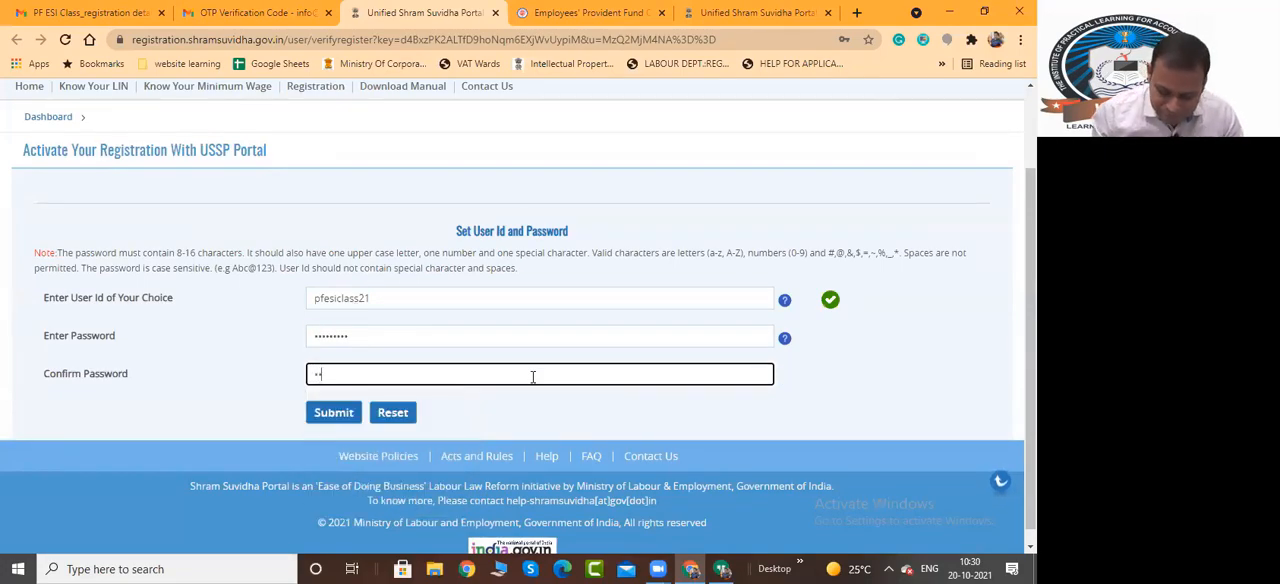
type("•••••")
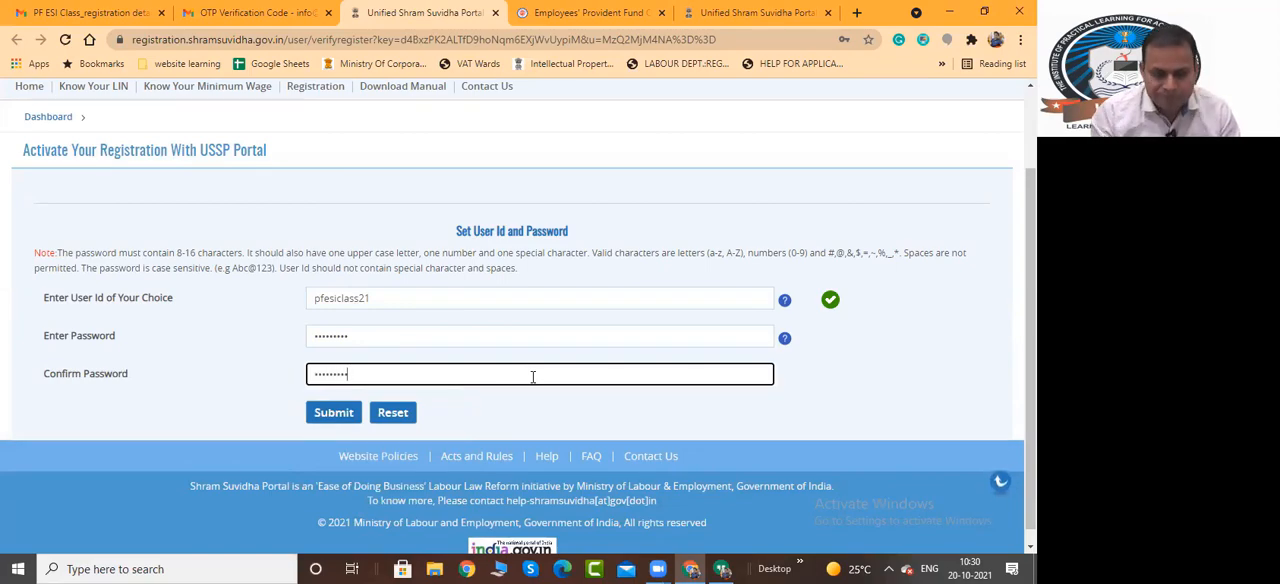
Submit the user ID and password form, saving the login in the browser, and acknowledge the registration message
left_click(336, 413)
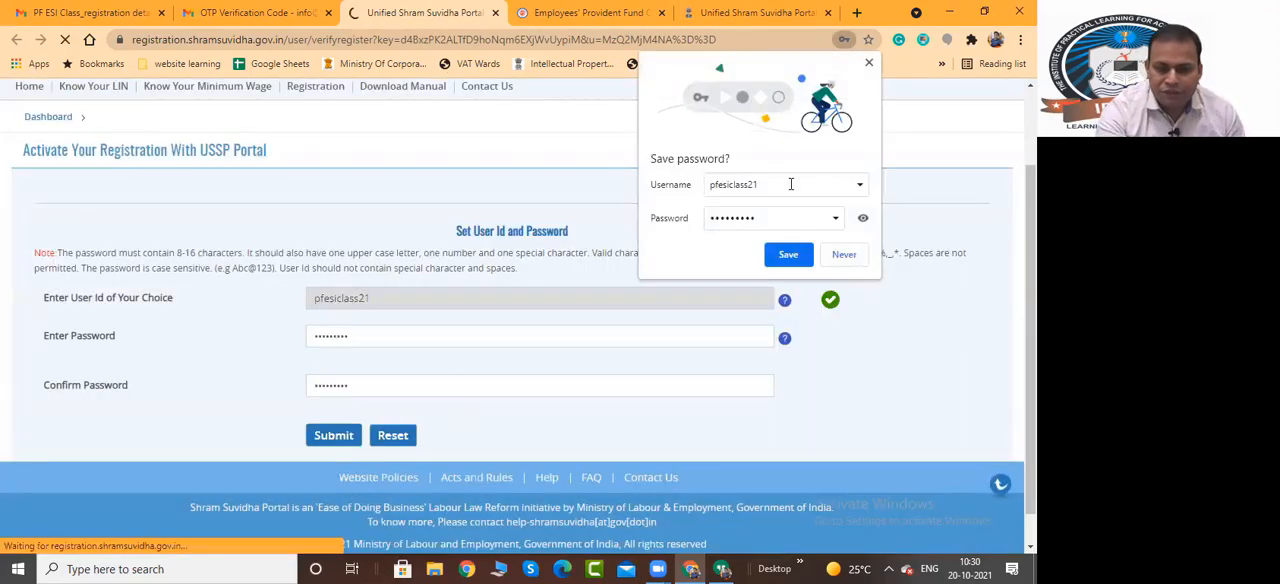
left_click(786, 254)
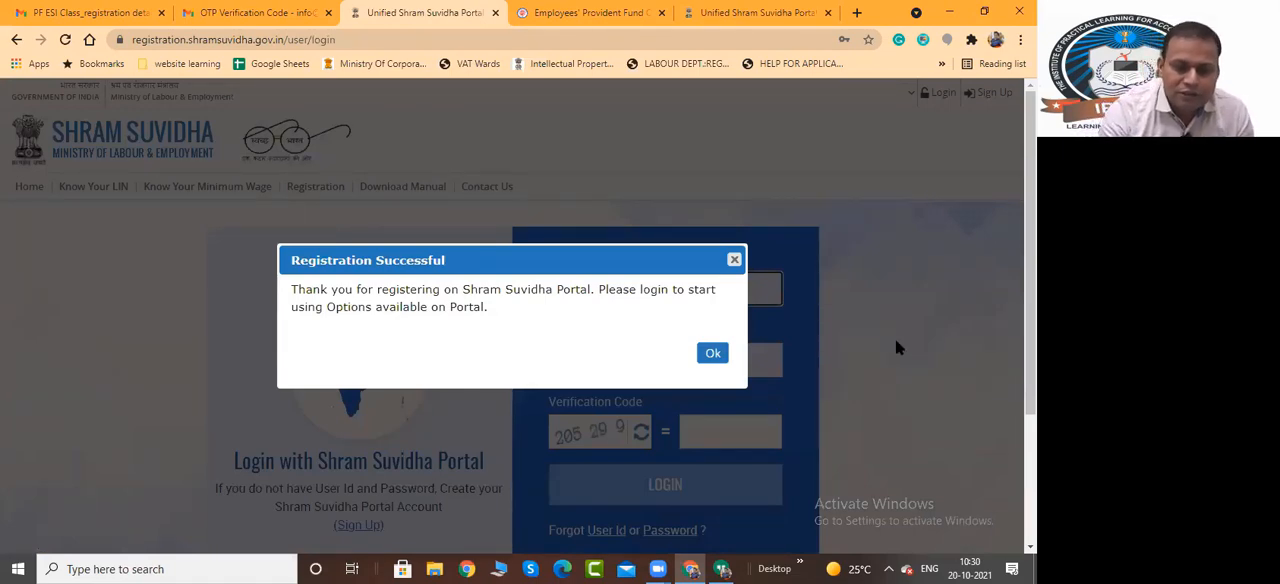
left_click(712, 356)
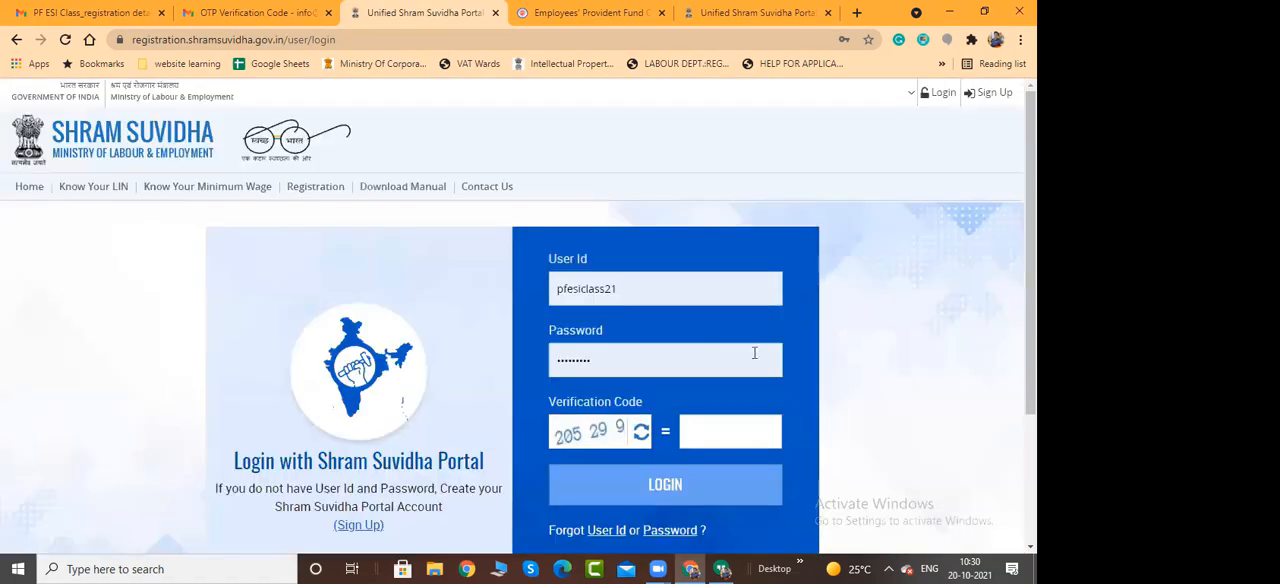
Log in to the Shram Suvidha Portal as pfesiclass21, entering the displayed verification code
scroll(774, 350, "down", 2)
scroll(774, 350, "up", 2)
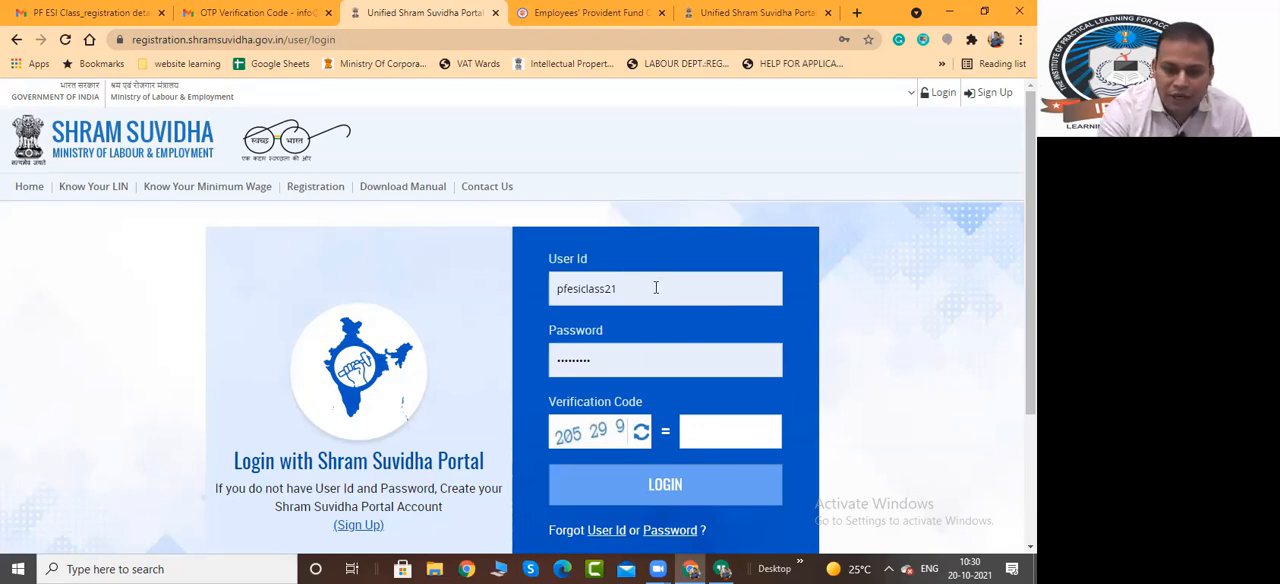
scroll(745, 400, "down", 1)
left_click(751, 353)
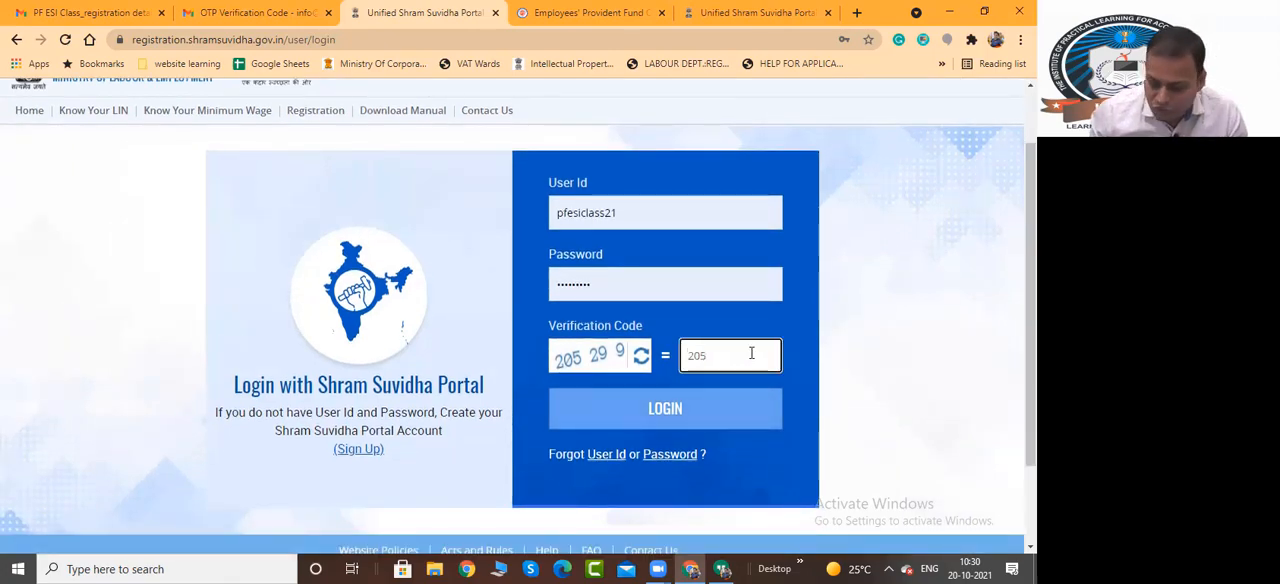
type("205299")
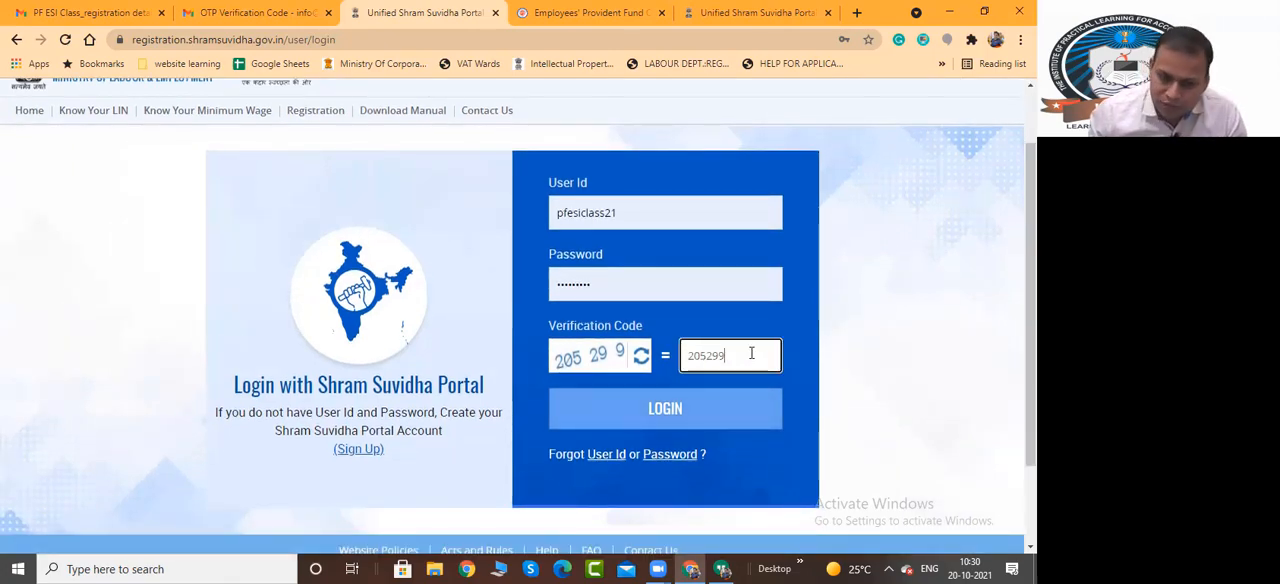
left_click(667, 409)
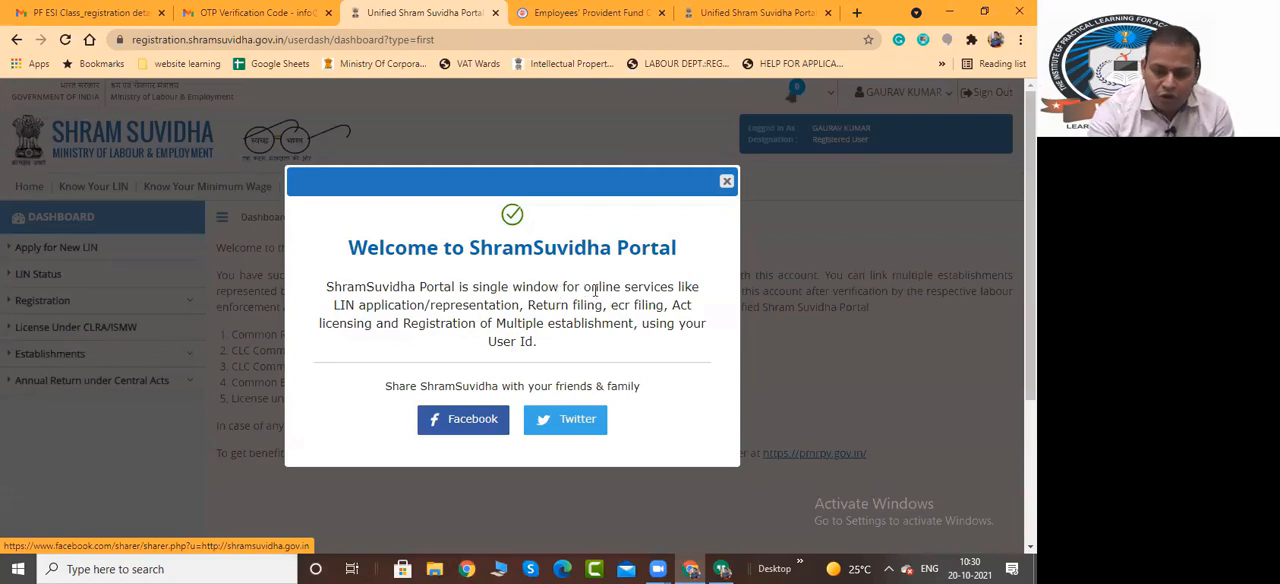
Read the portal's welcome message about its online services and close it
left_click_drag(583, 292, 686, 290)
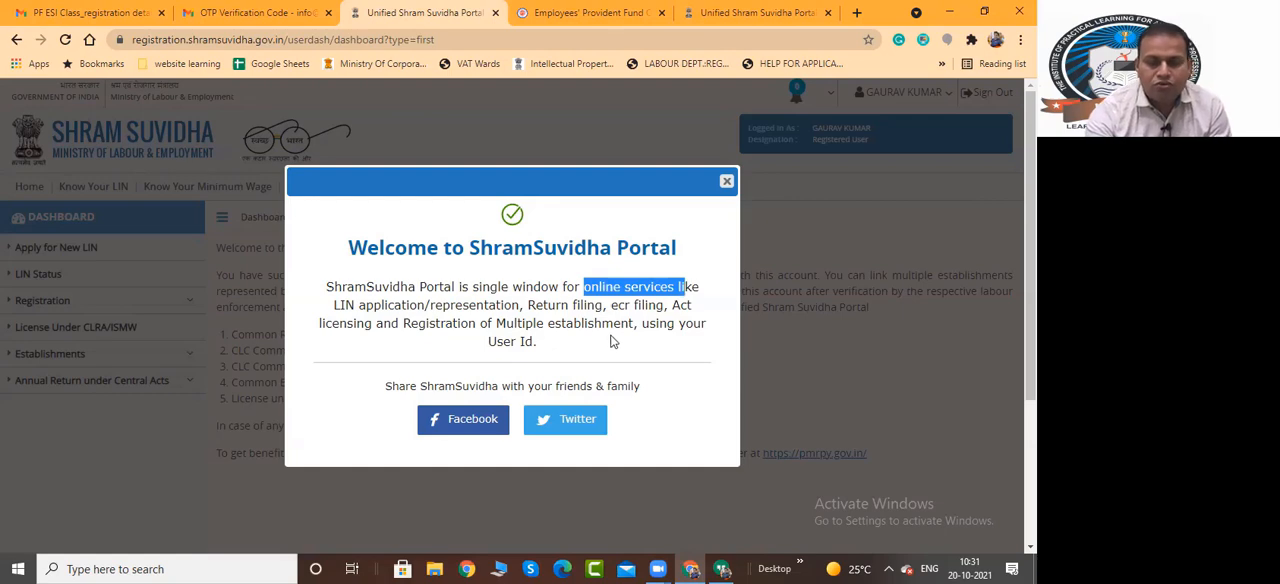
left_click_drag(332, 309, 649, 307)
left_click_drag(322, 322, 572, 351)
left_click(567, 353)
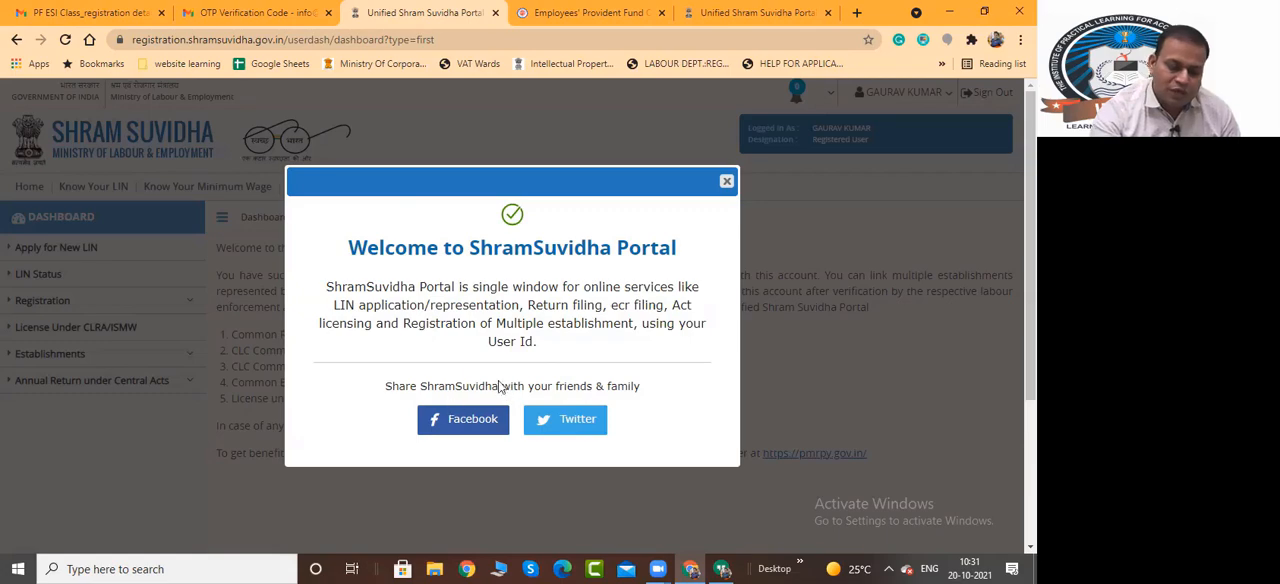
scroll(667, 271, "down", 1)
scroll(692, 272, "up", 1)
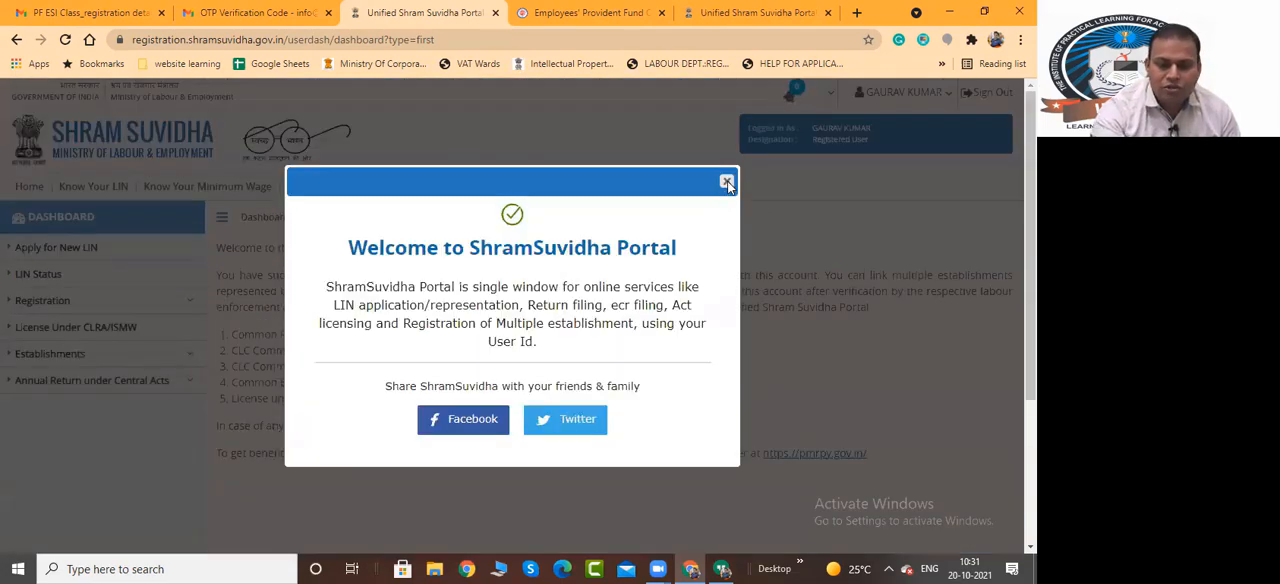
left_click(726, 183)
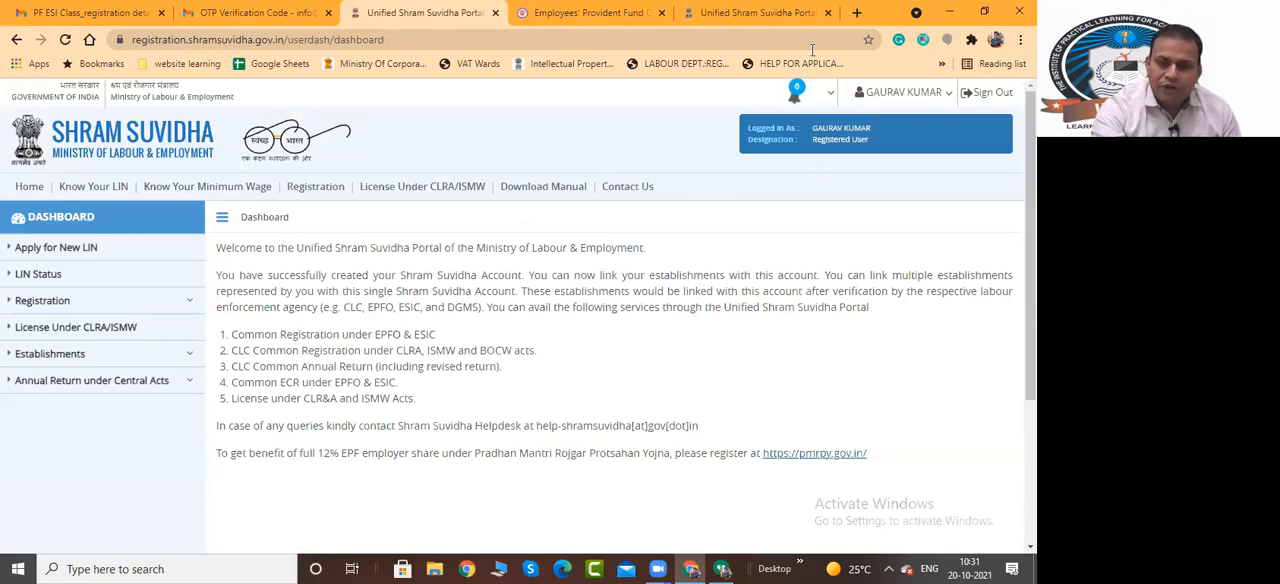
Open the signed-in account's profile for updating
left_click(945, 92)
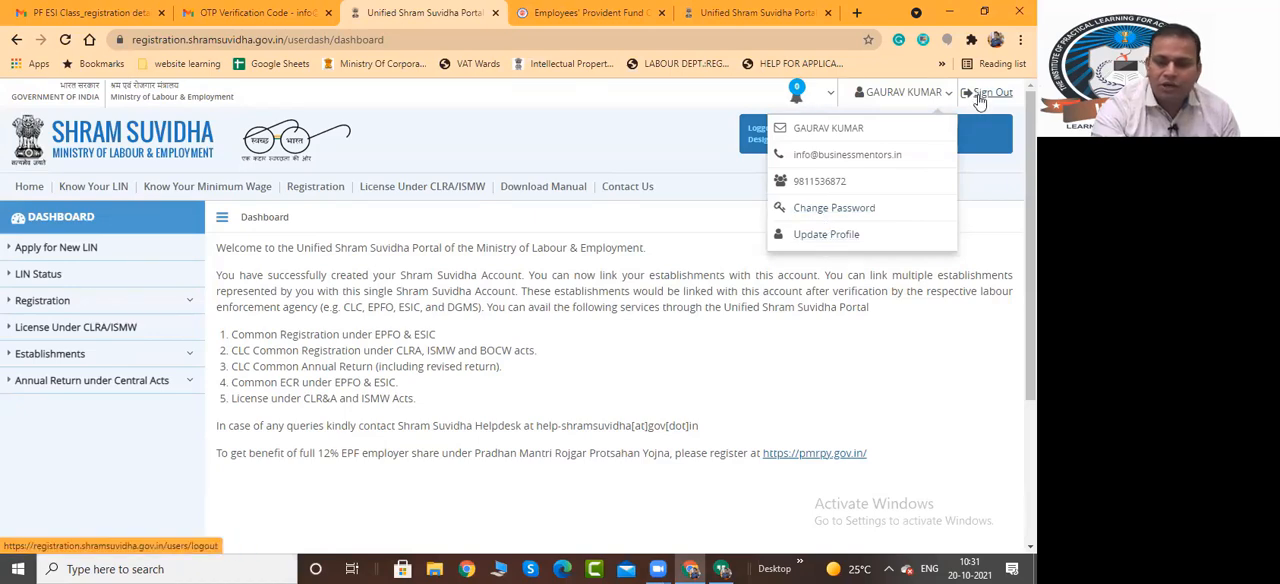
left_click(820, 236)
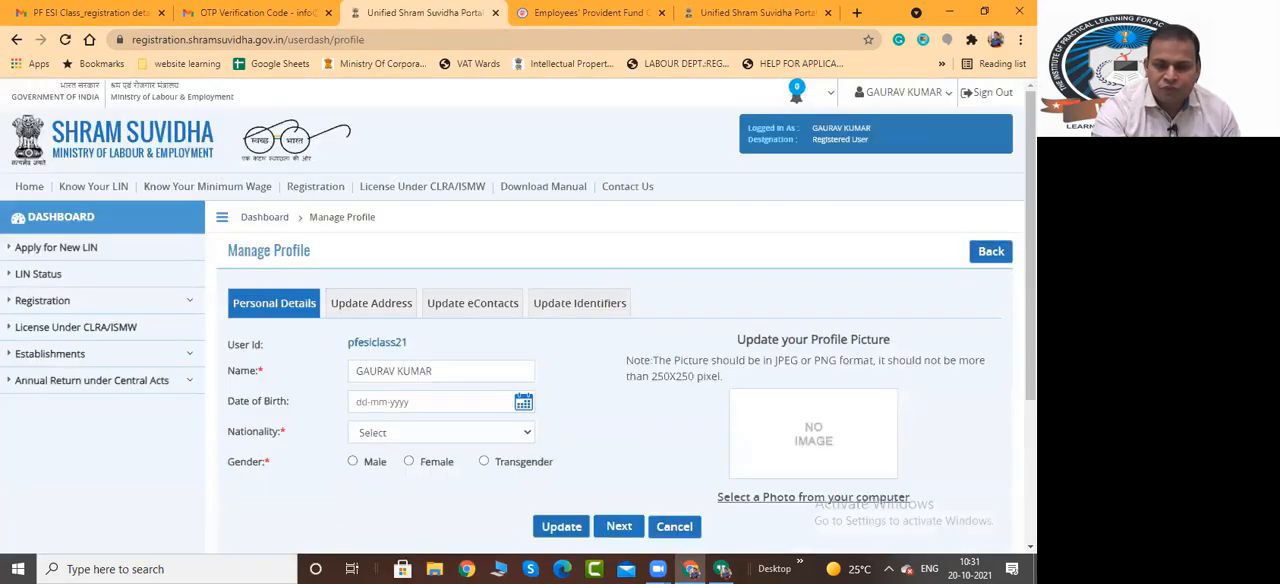
Choose the account holder's date of birth from the calendar in the profile's personal details
left_click_drag(1031, 245, 1031, 299)
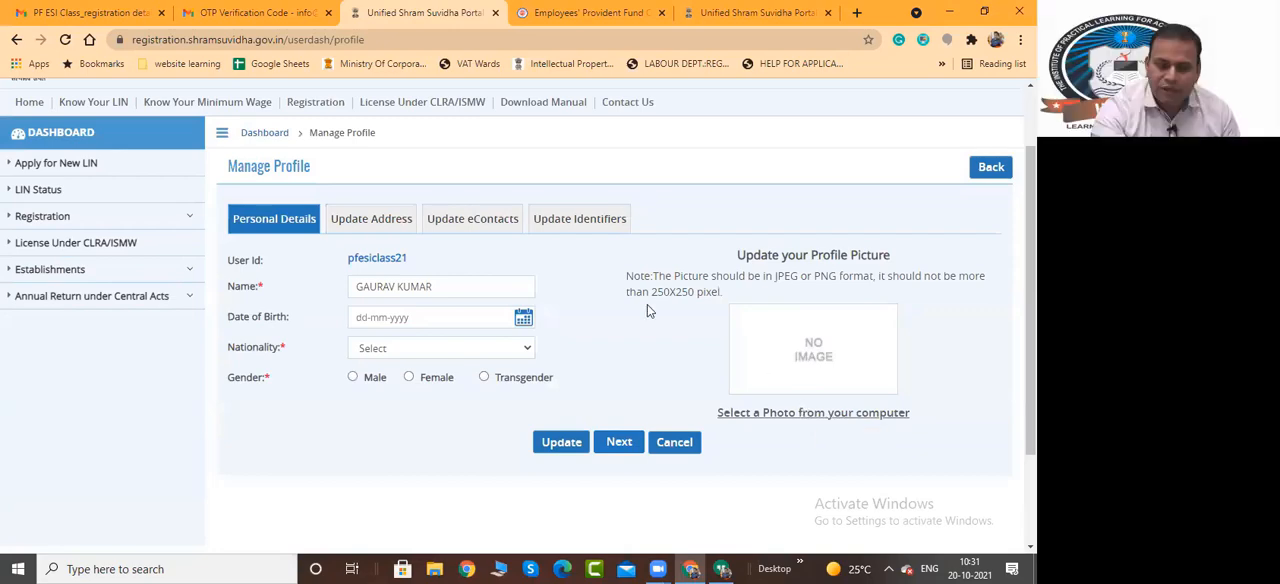
left_click(362, 316)
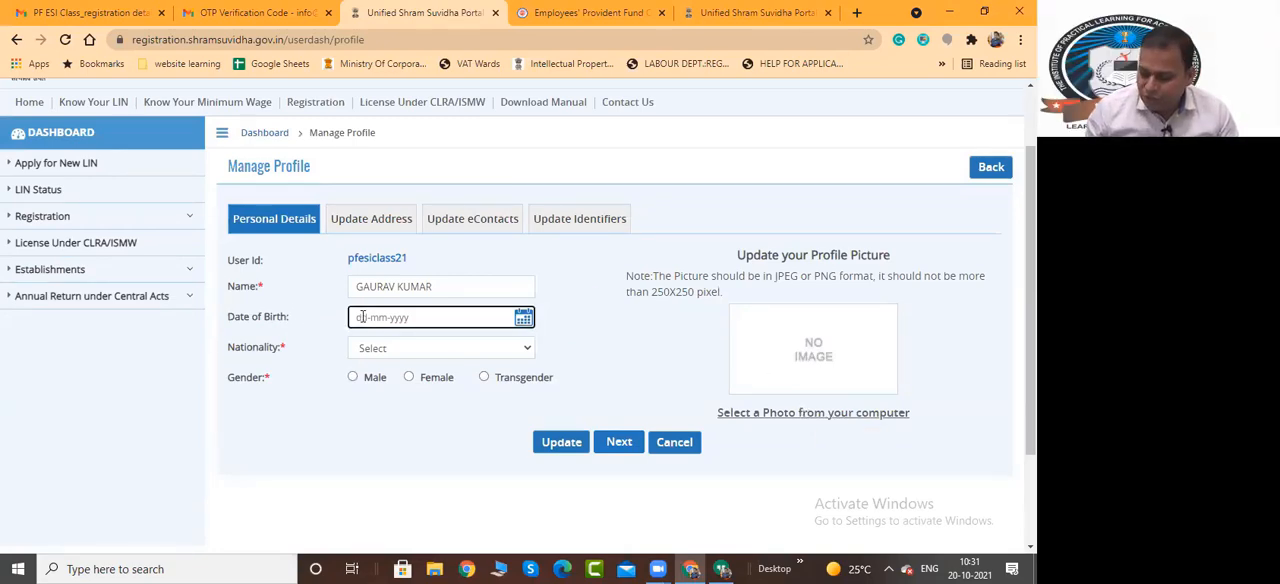
left_click(522, 318)
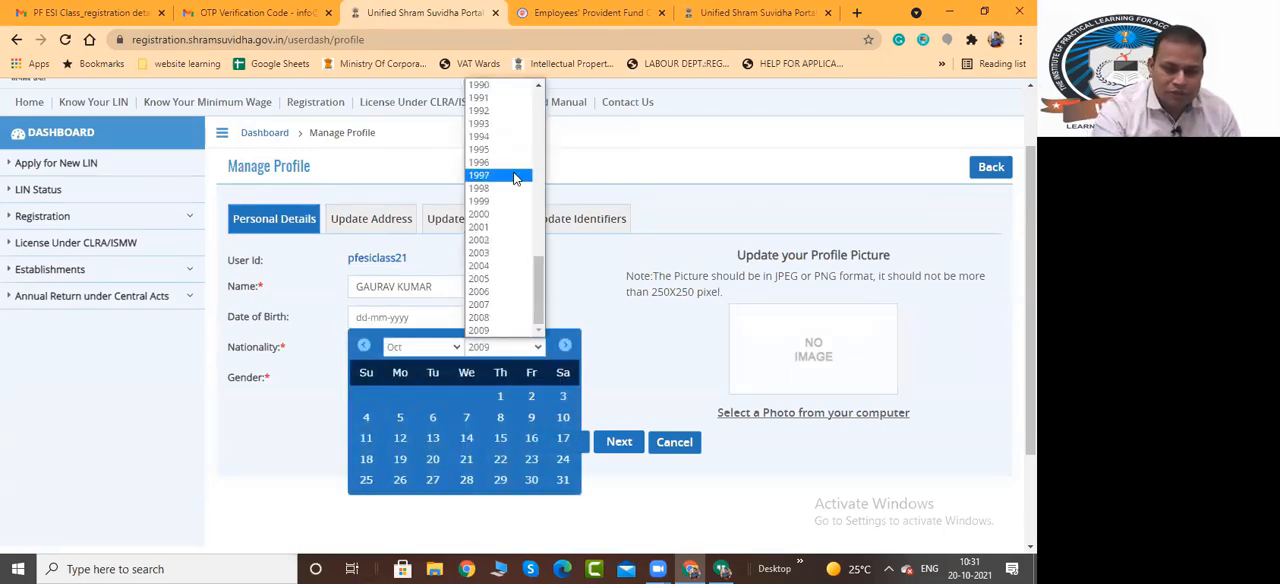
scroll(499, 185, "up", 5)
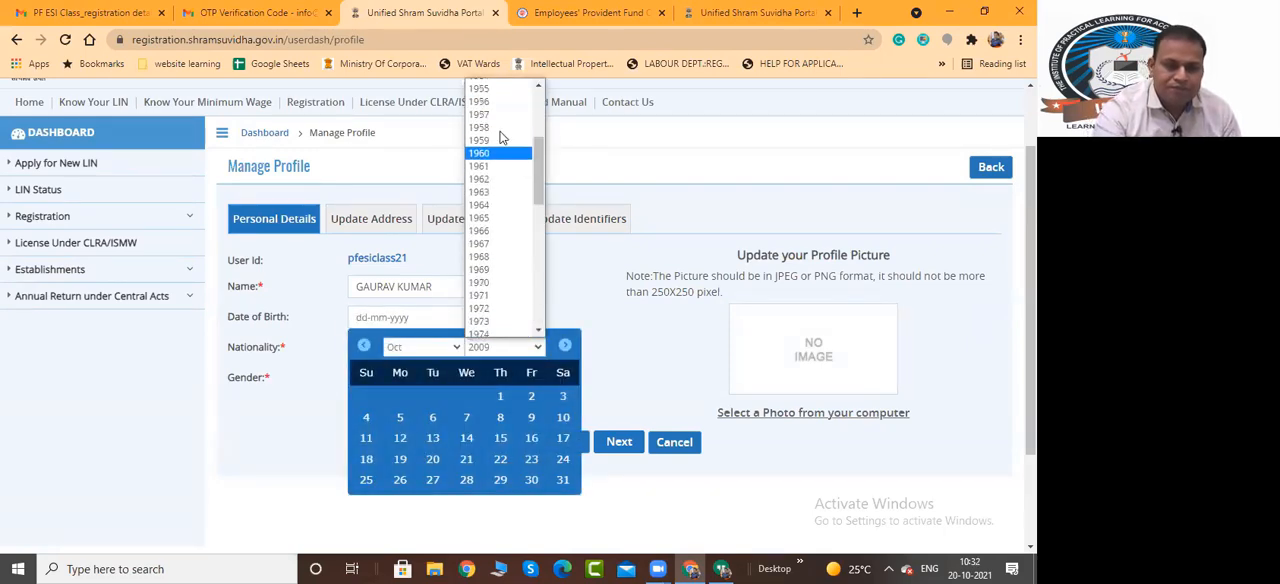
scroll(501, 257, "down", 3)
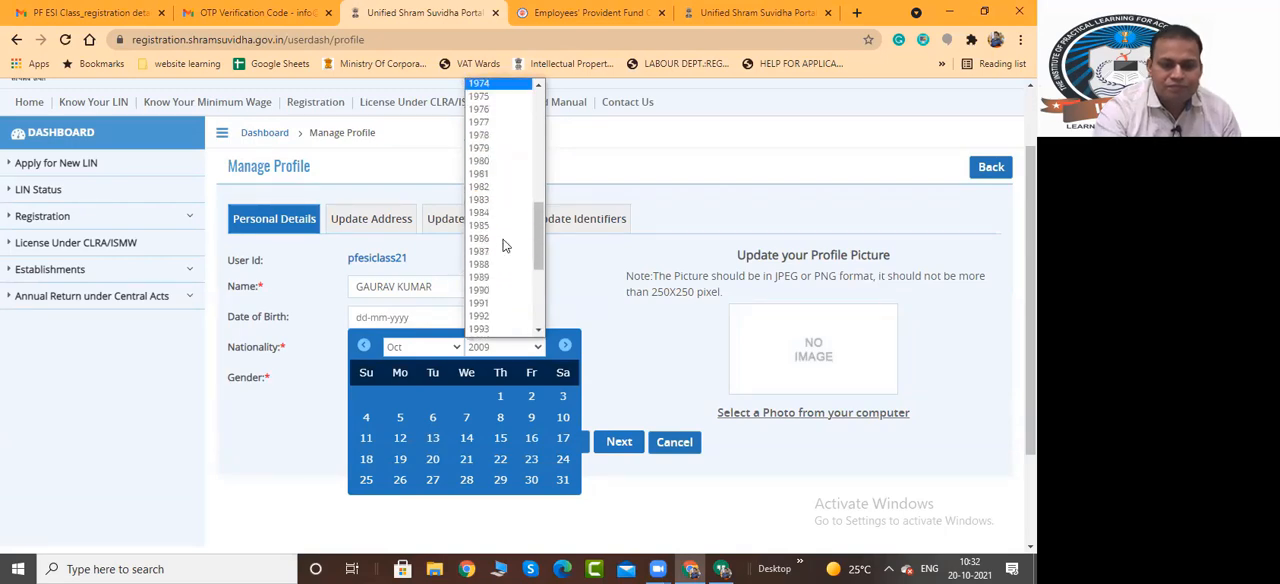
left_click(501, 168)
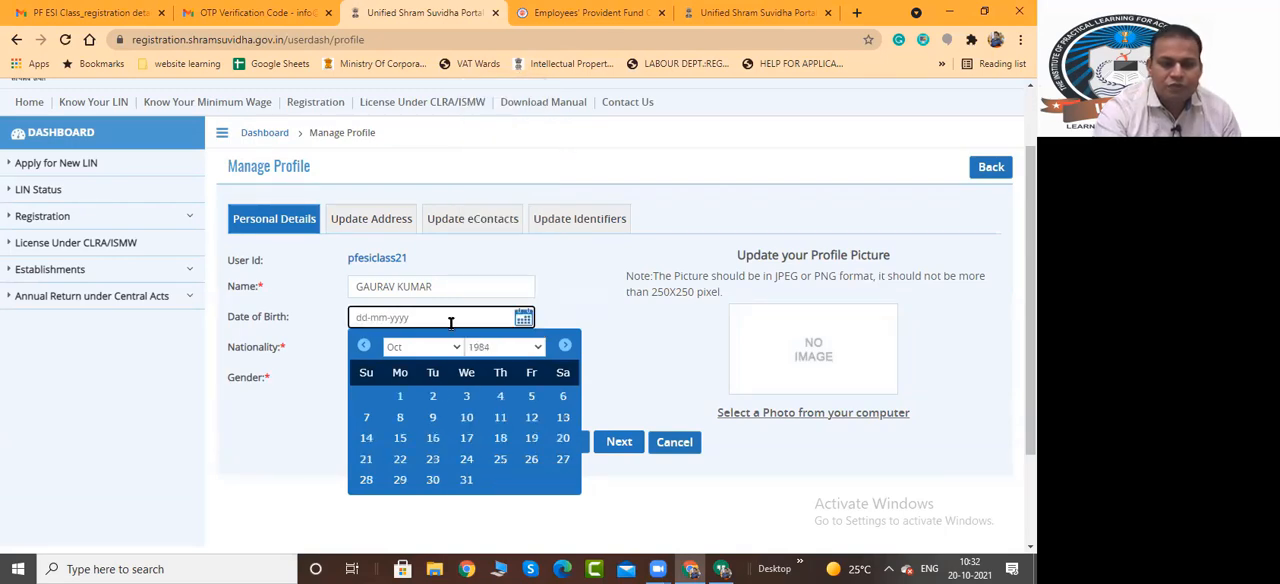
left_click(432, 417)
Set the nationality to Indian and the gender to Male, and save the updated personal details
left_click(393, 350)
left_click(378, 381)
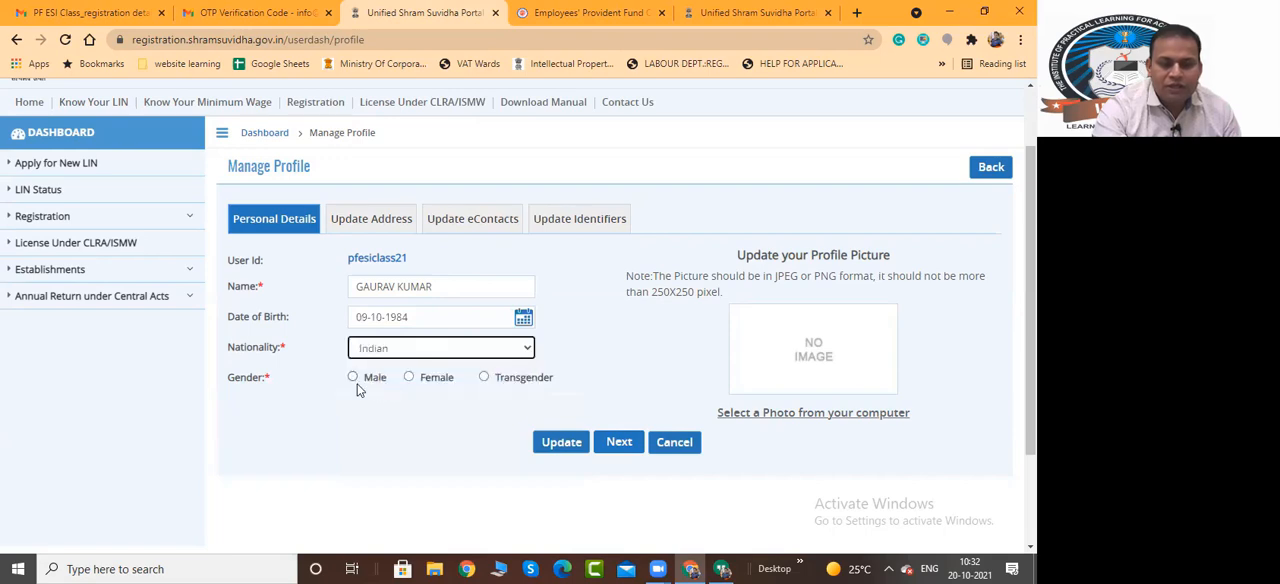
left_click(354, 378)
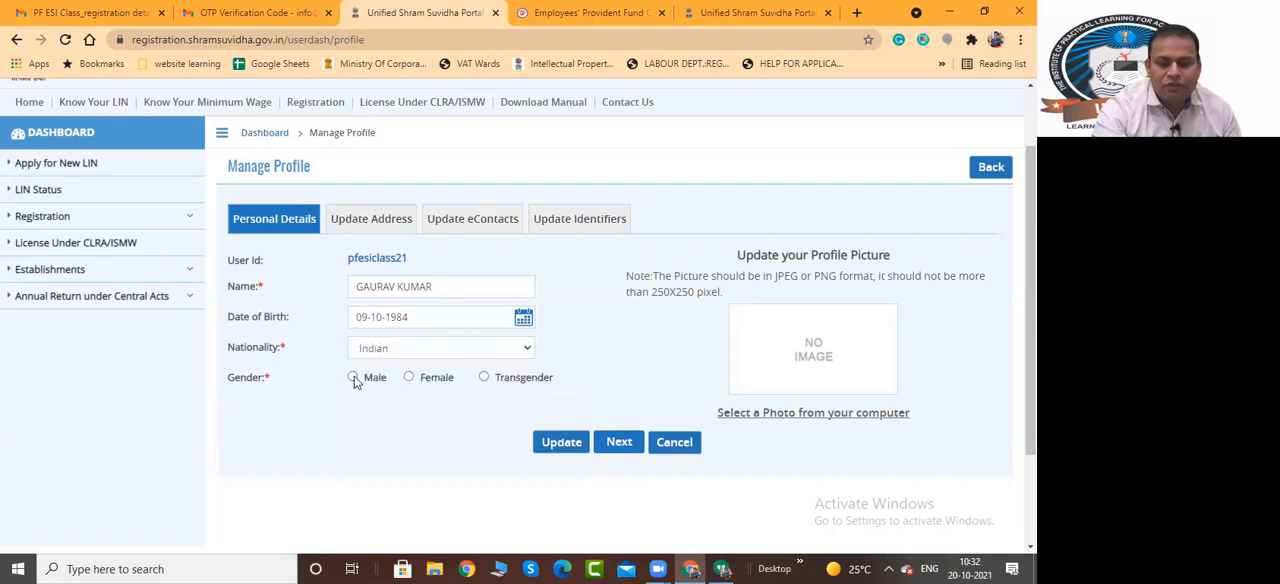
left_click(558, 446)
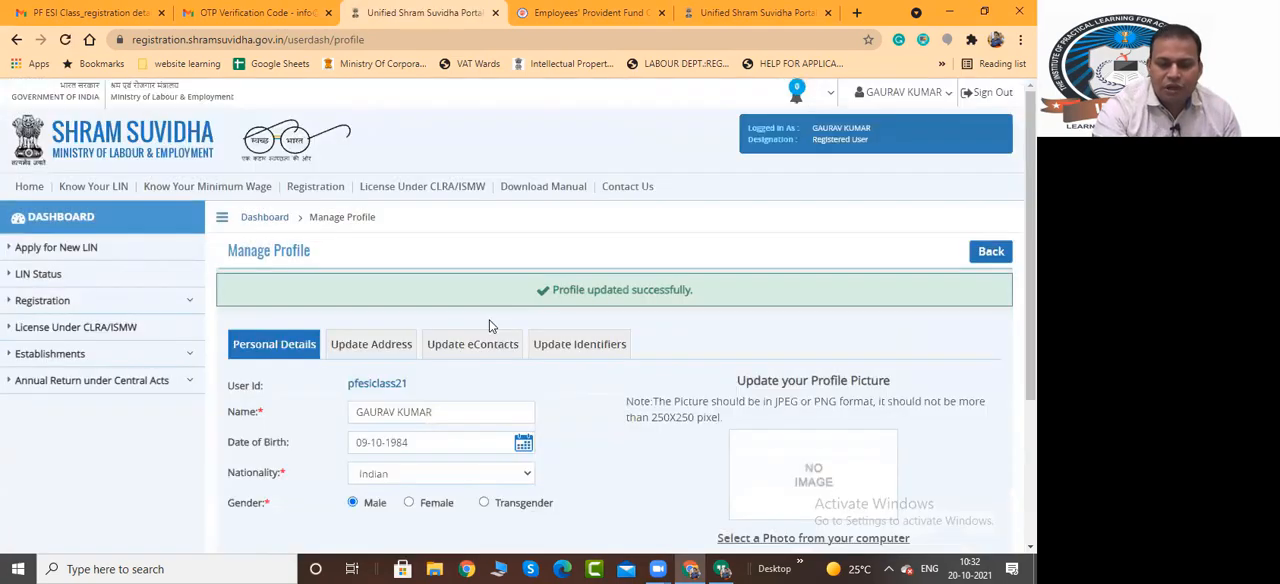
Review which address fields the profile asks for, including the map-based geo-coordinates
scroll(489, 319, "down", 1)
scroll(381, 122, "down", 2)
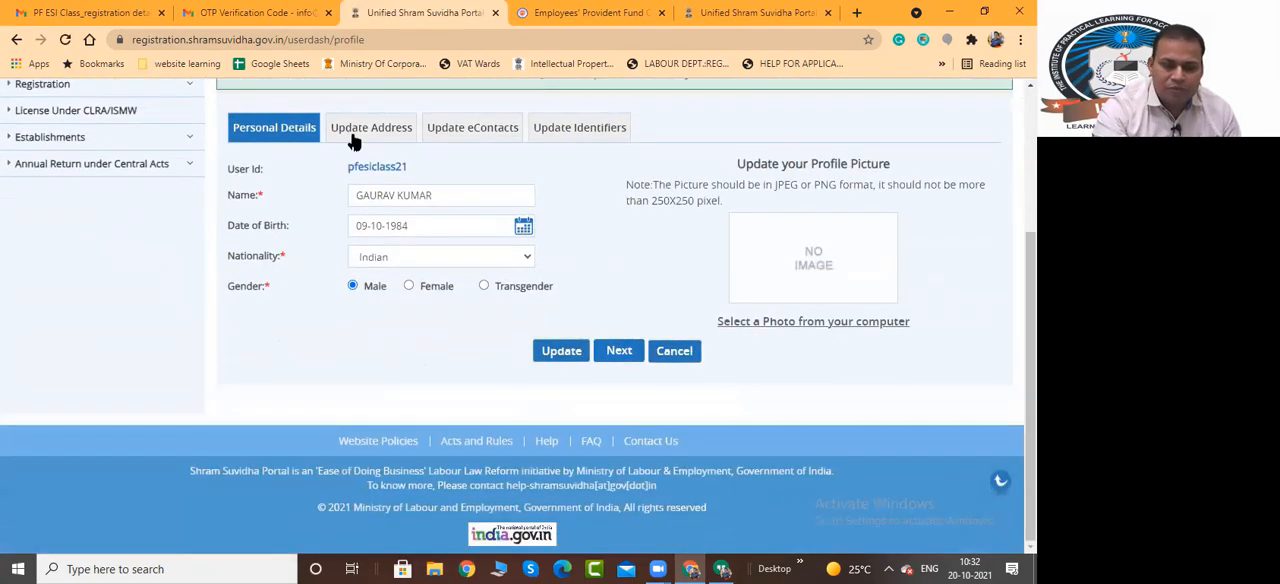
left_click(357, 143)
scroll(378, 208, "up", 1)
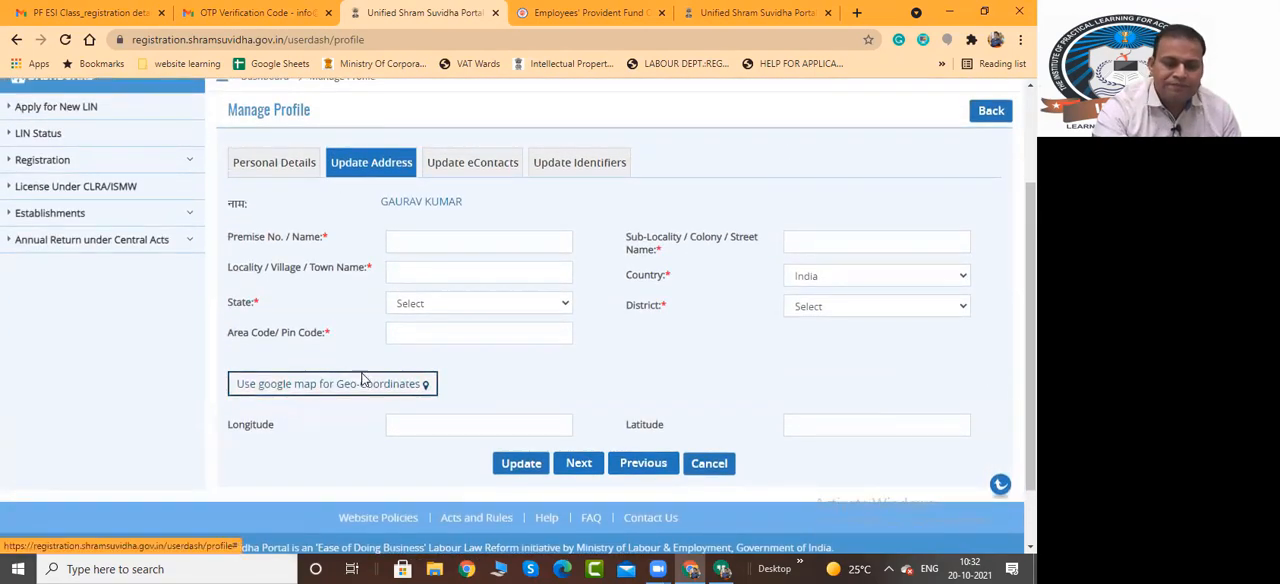
Add a Land Line Phone entry with the landline number to the profile's eContacts
left_click(455, 165)
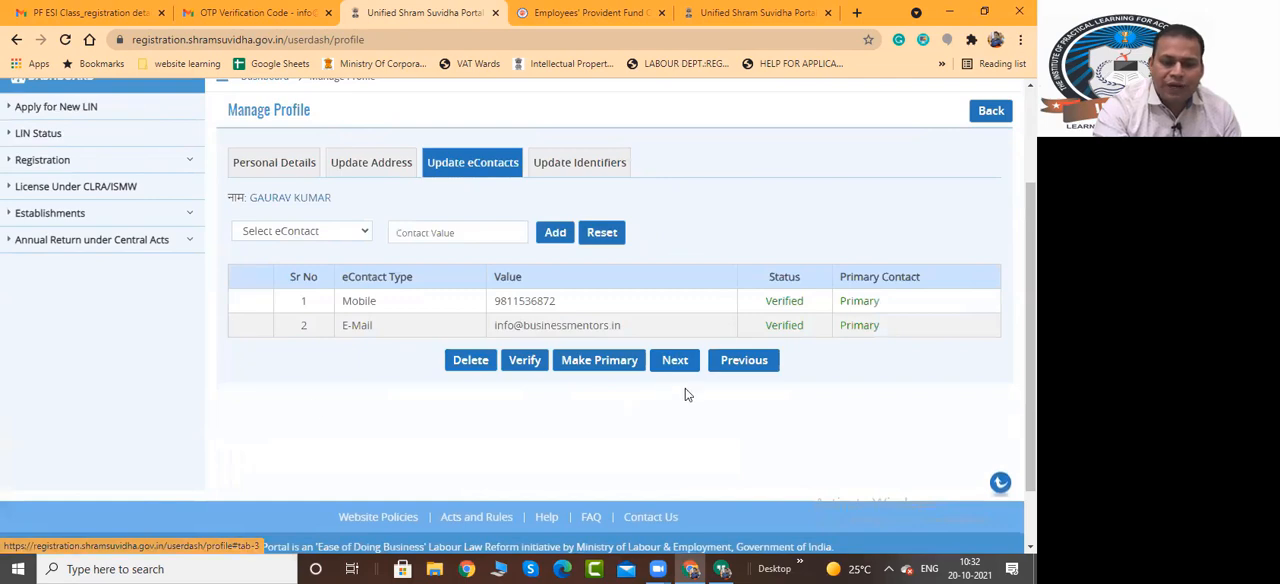
left_click(344, 233)
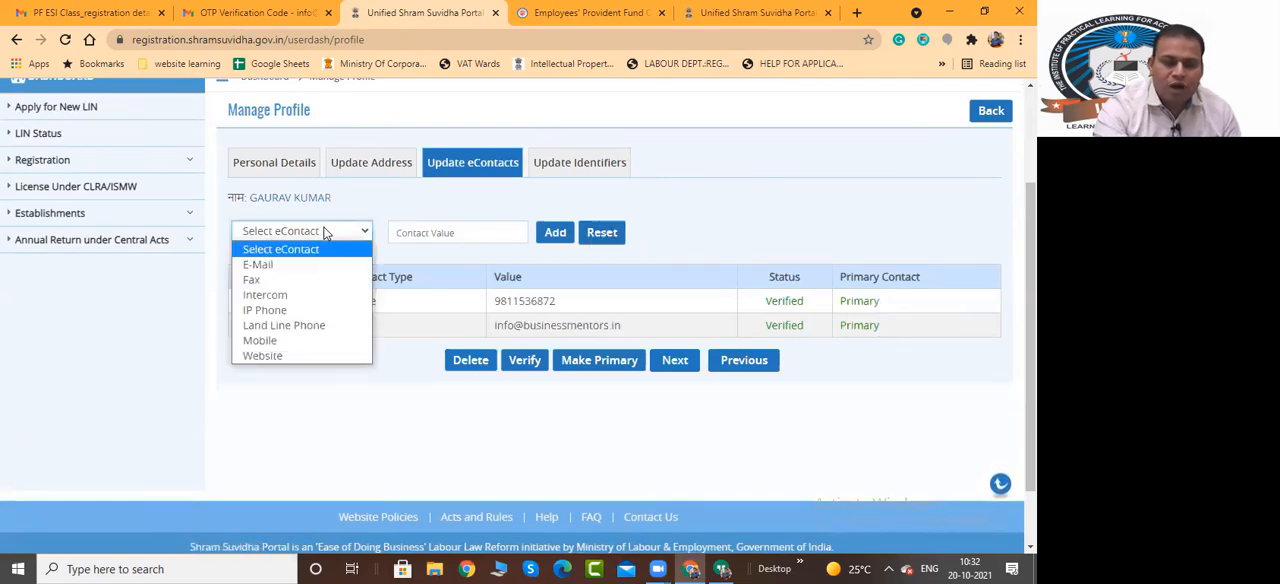
left_click(574, 207)
left_click(340, 231)
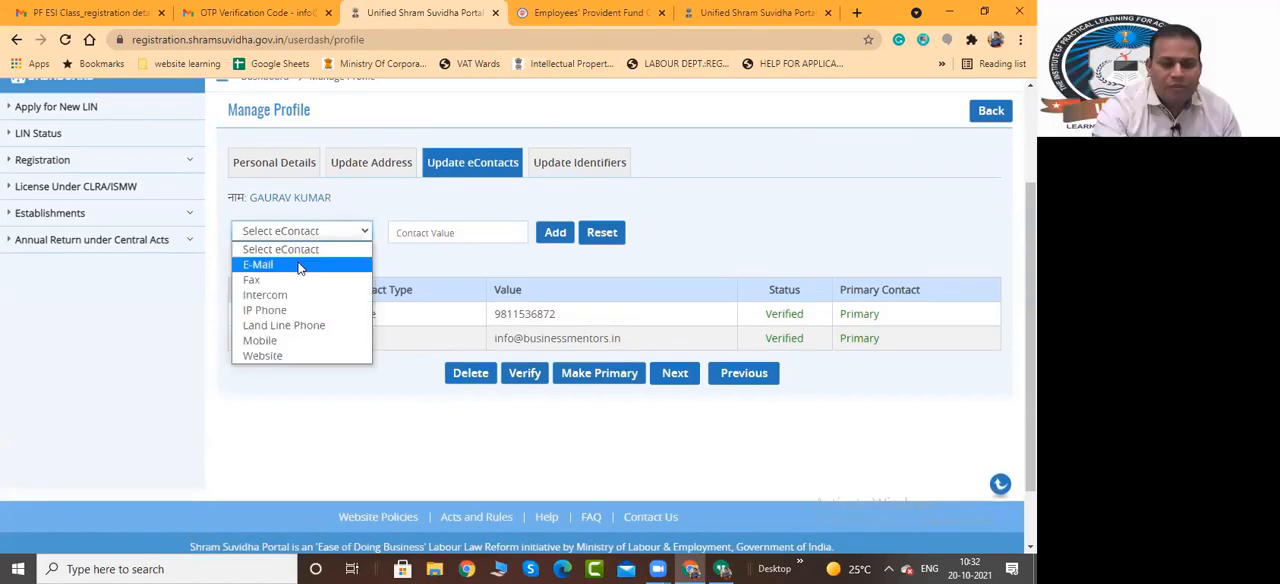
left_click(293, 327)
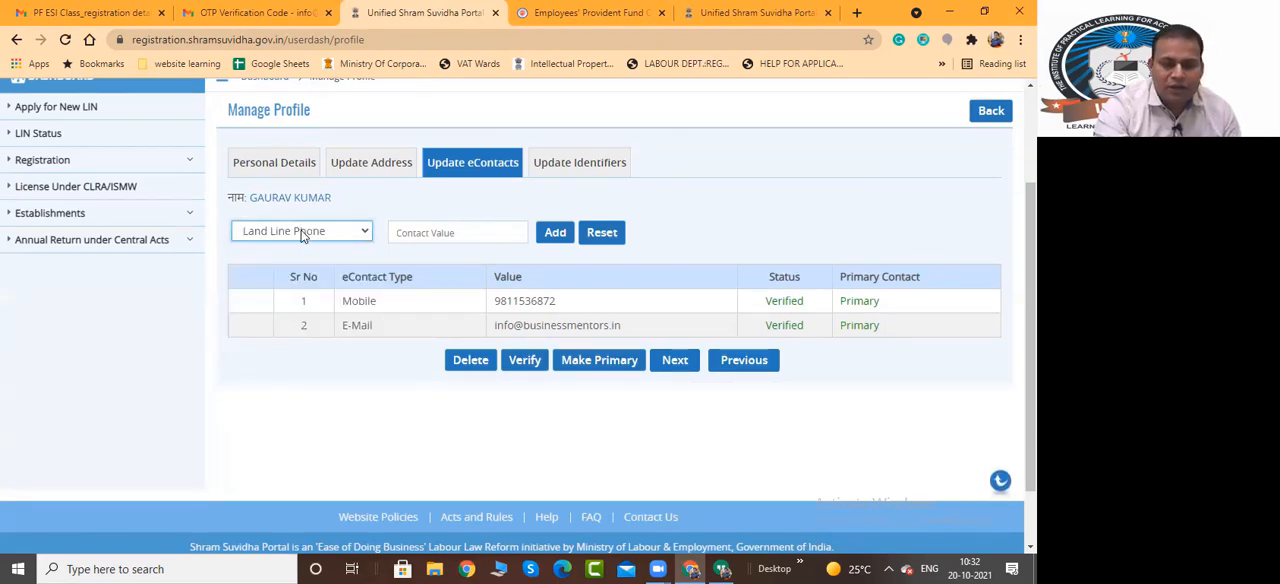
left_click(422, 232)
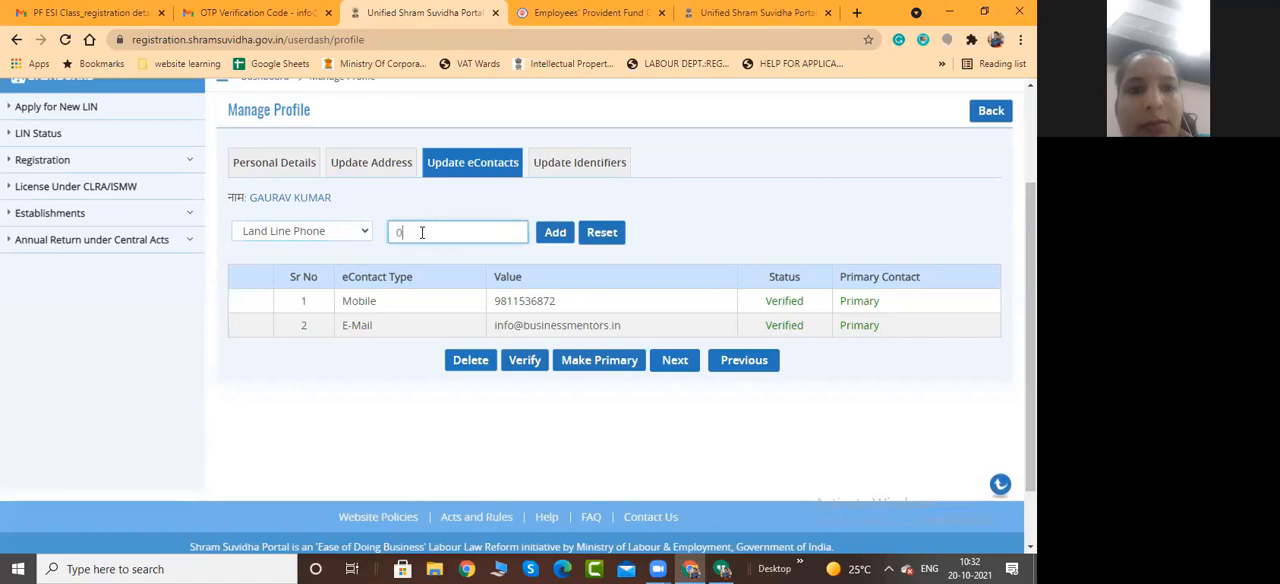
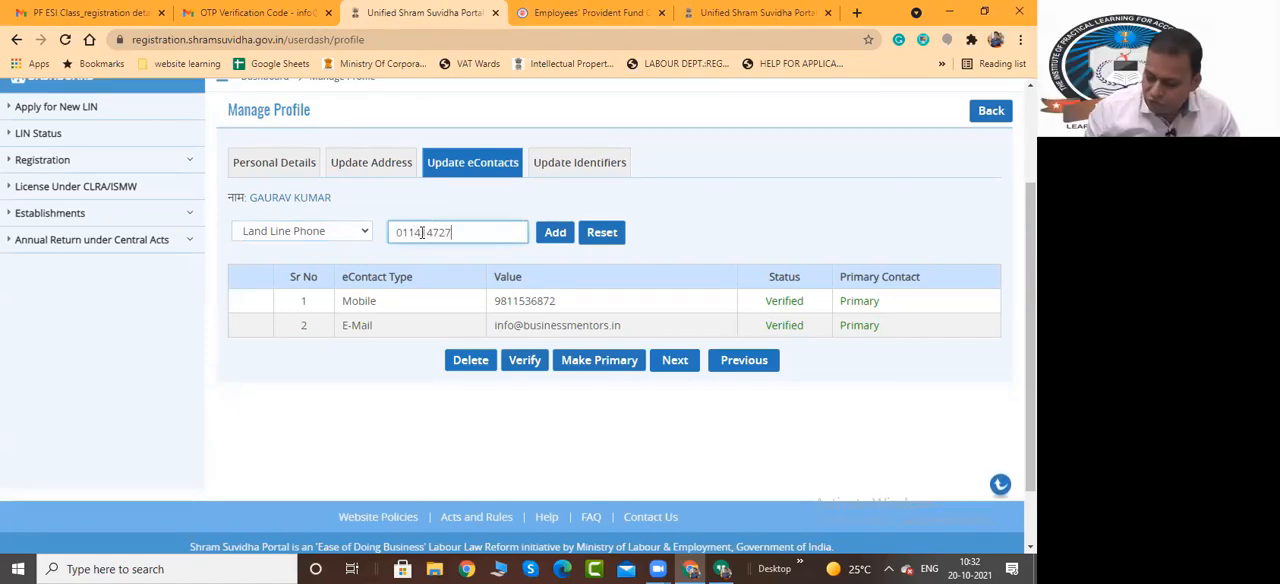
left_click(557, 238)
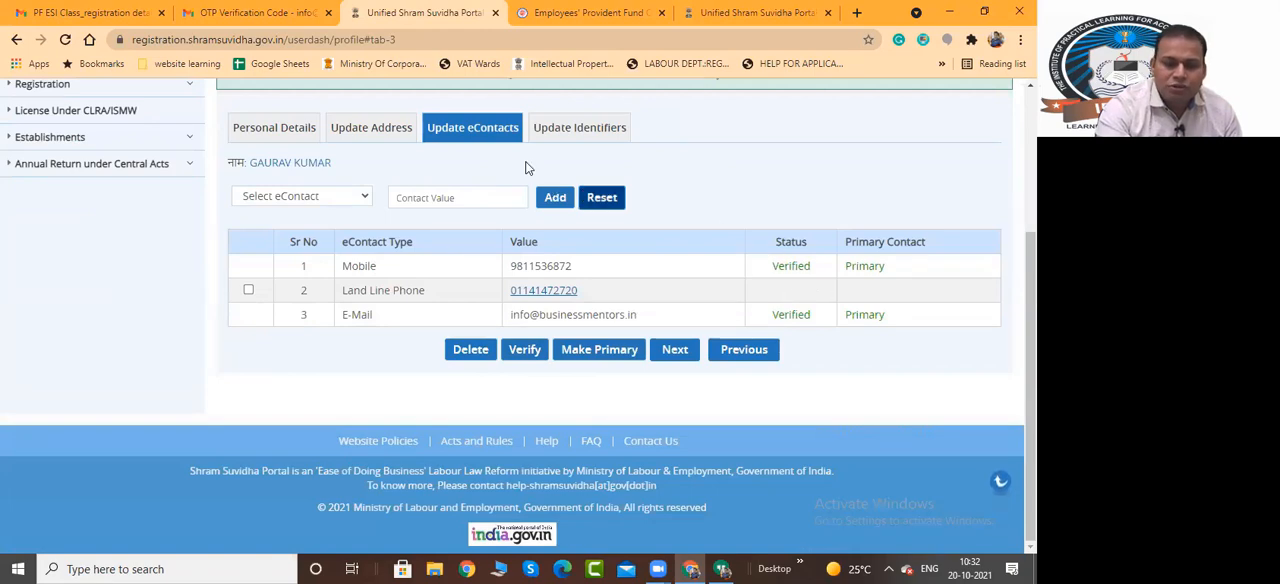
Review the identifier types that can be added to the profile, and return to the eContacts list
left_click(561, 130)
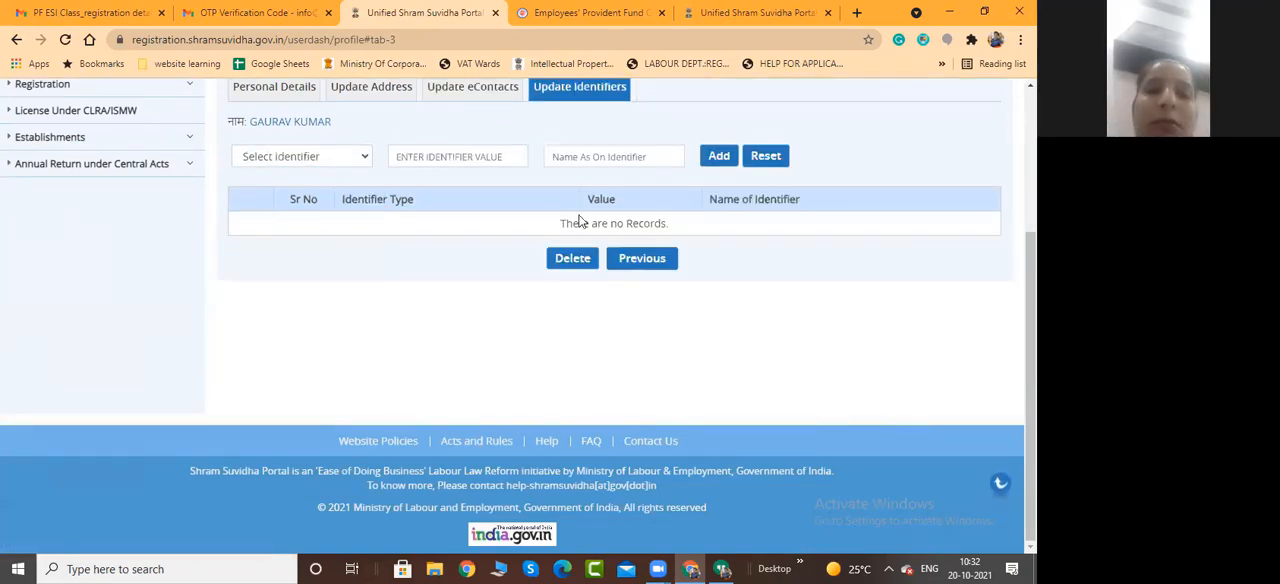
scroll(494, 280, "up", 3)
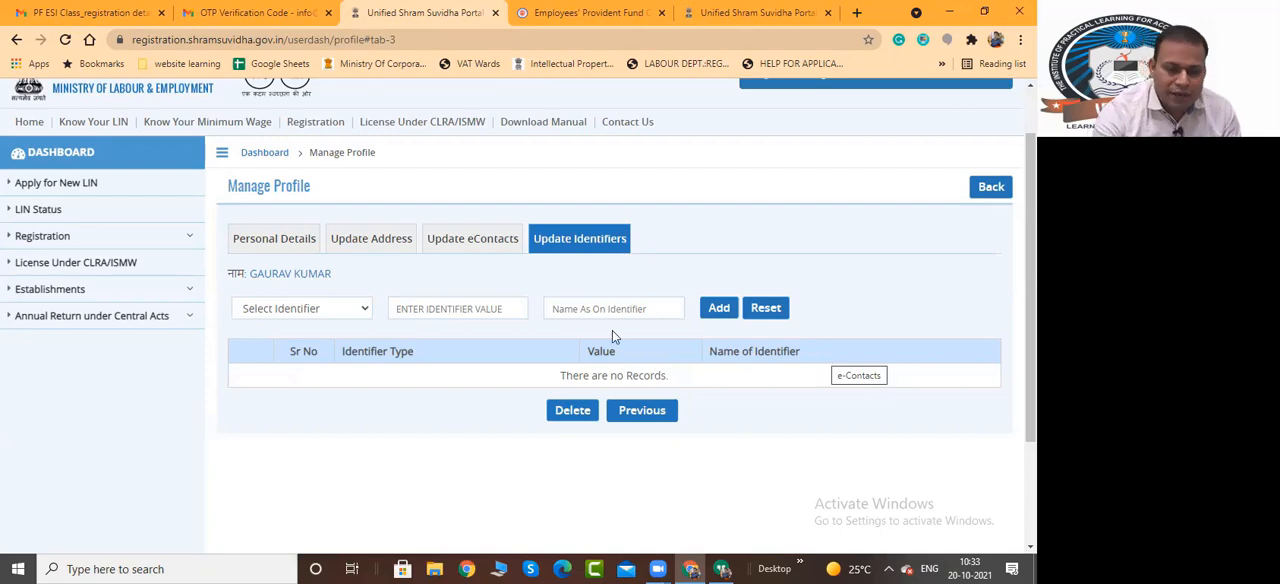
left_click(349, 312)
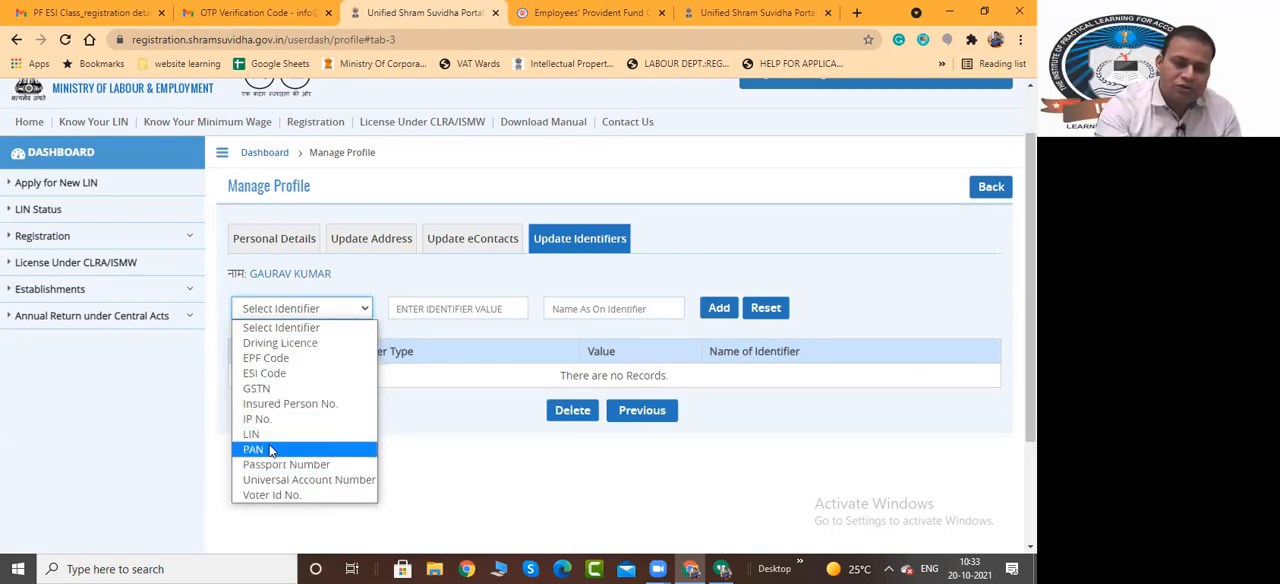
left_click(464, 288)
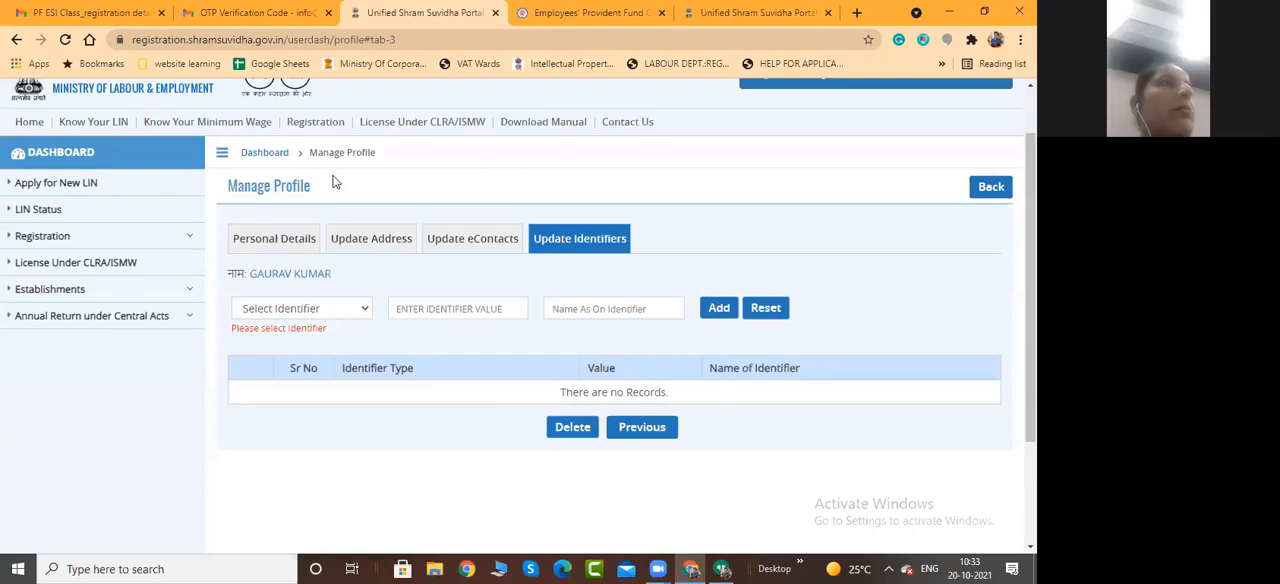
left_click(461, 246)
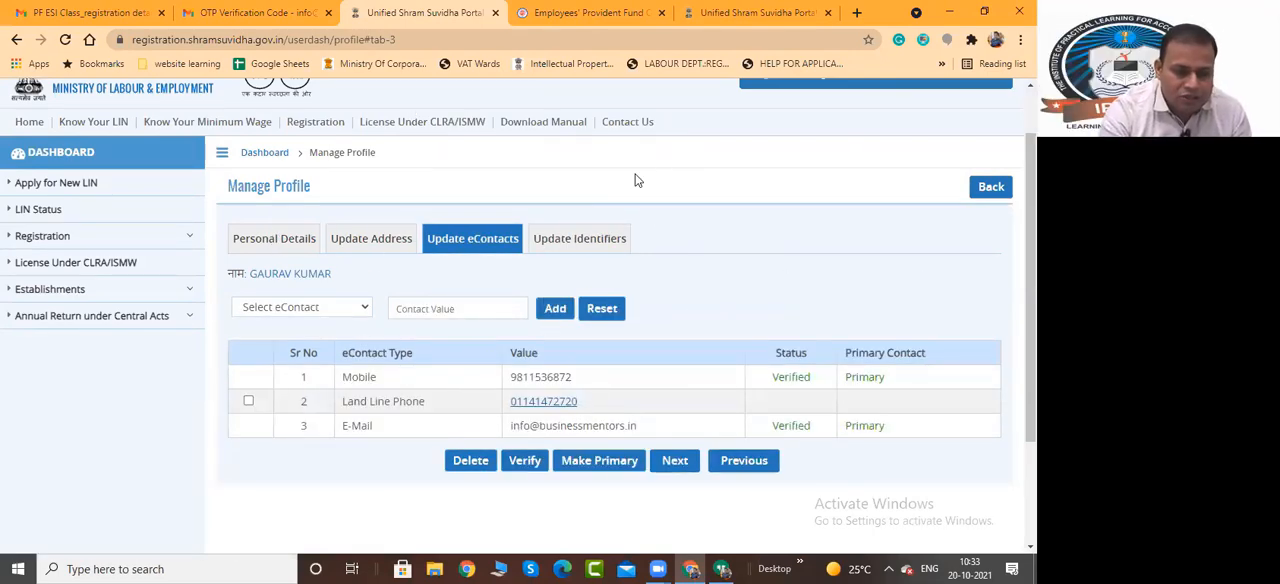
scroll(745, 279, "up", 1)
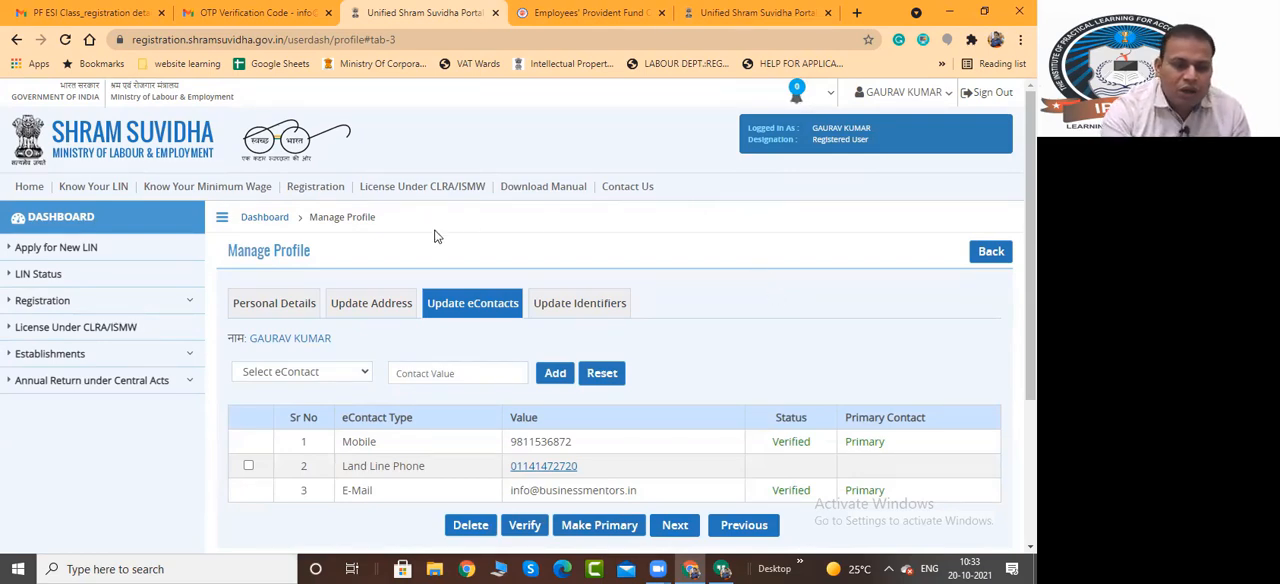
Open the new LIN application and examine its sections and the required establishment details
left_click(51, 254)
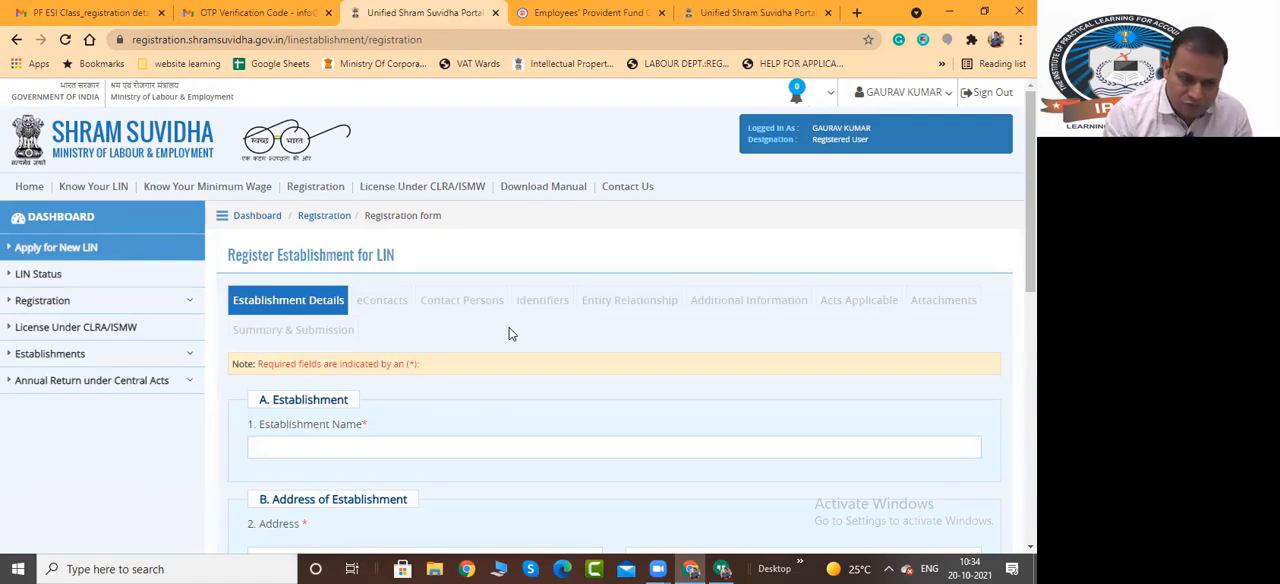
left_click(36, 252)
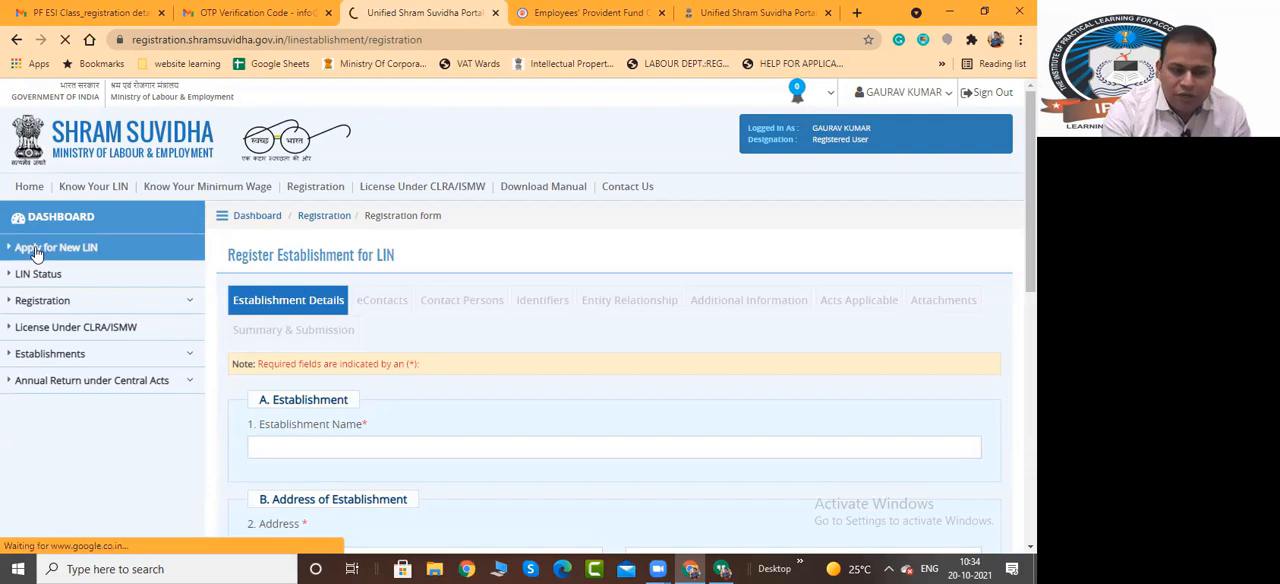
scroll(400, 240, "down", 1)
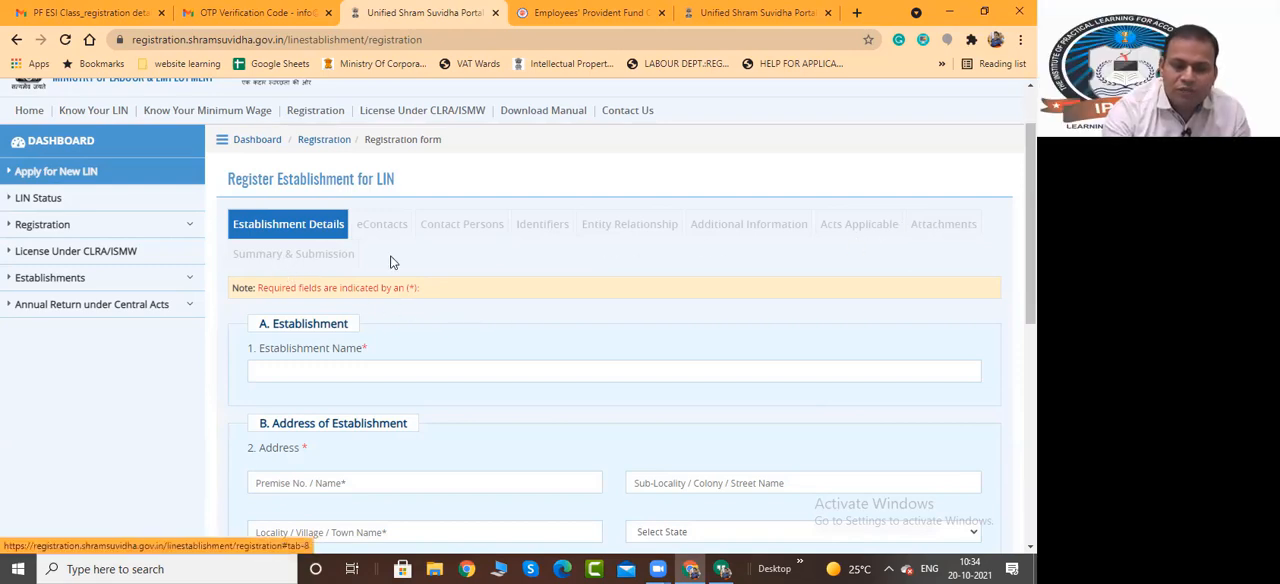
scroll(445, 397, "down", 5)
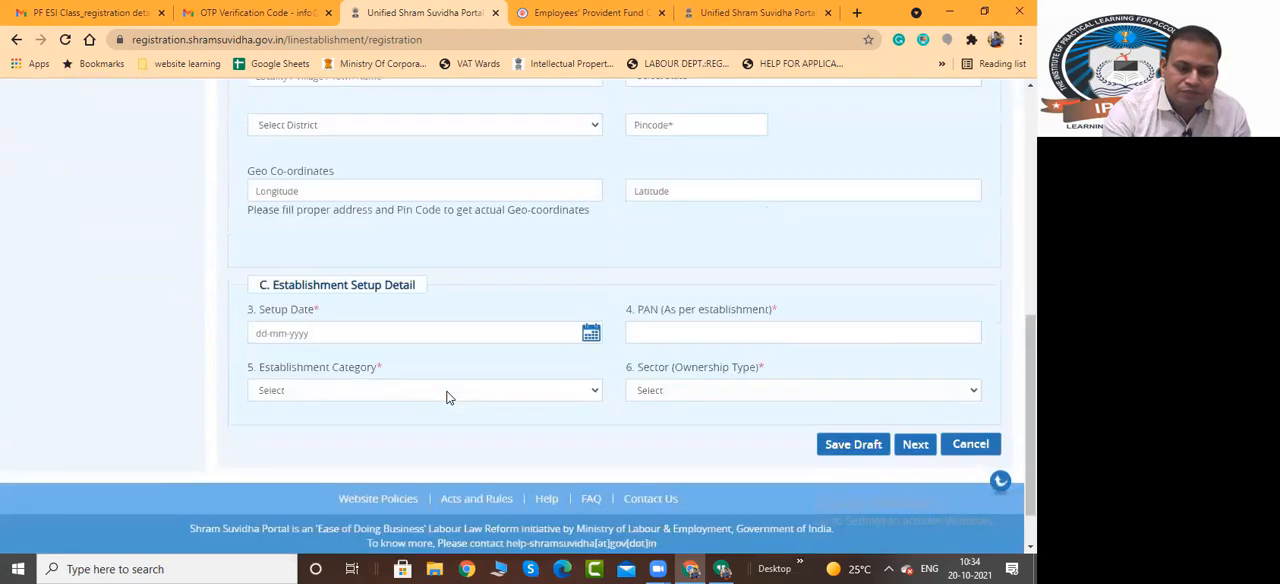
scroll(450, 394, "up", 4)
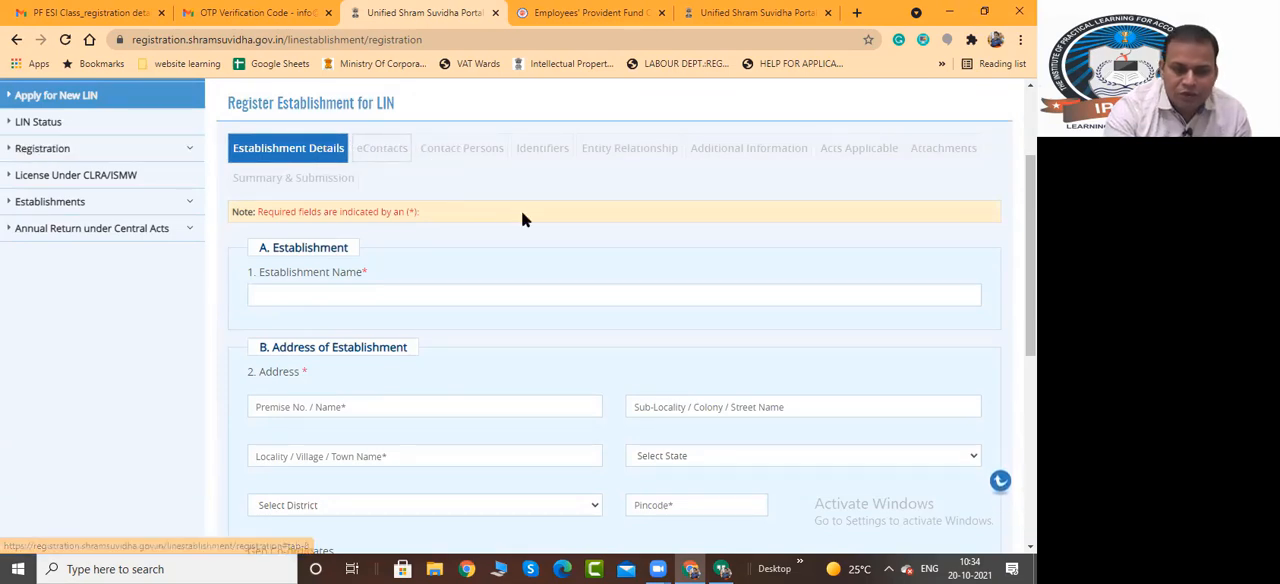
scroll(588, 209, "up", 1)
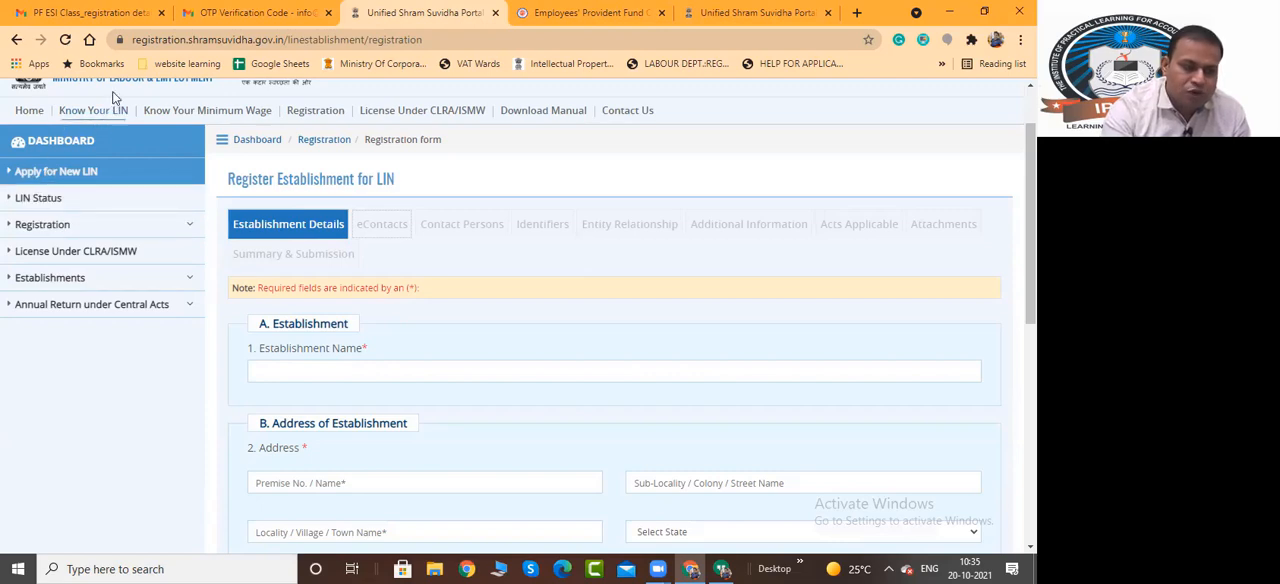
Check the LIN status list of applications made and start a new LIN registration from it
left_click(35, 204)
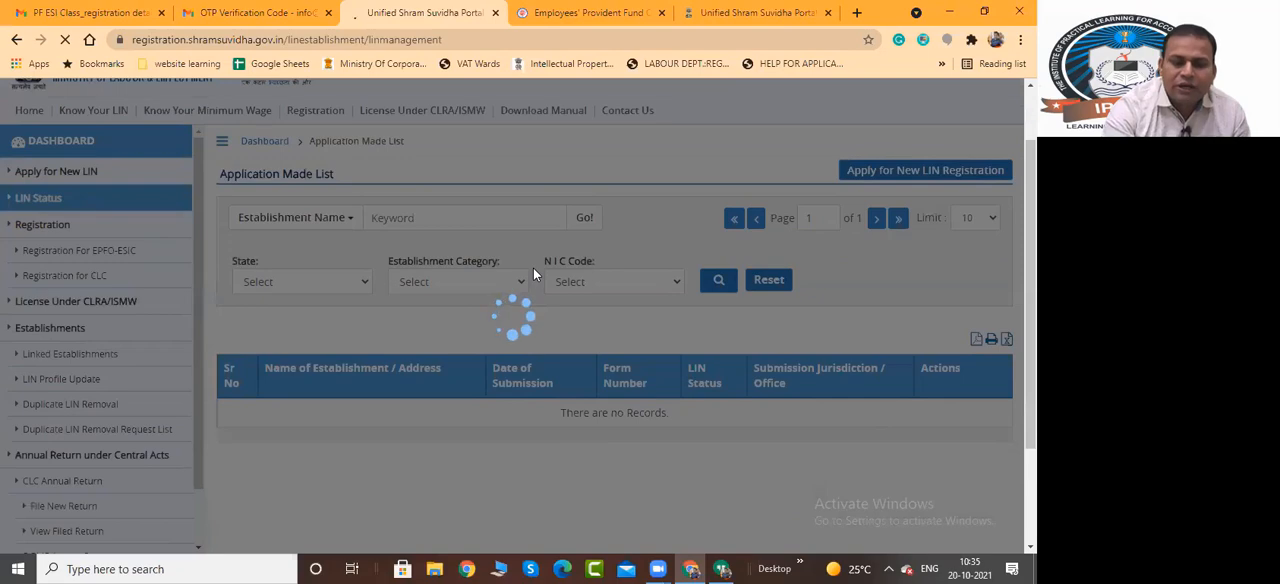
scroll(349, 251, "down", 3)
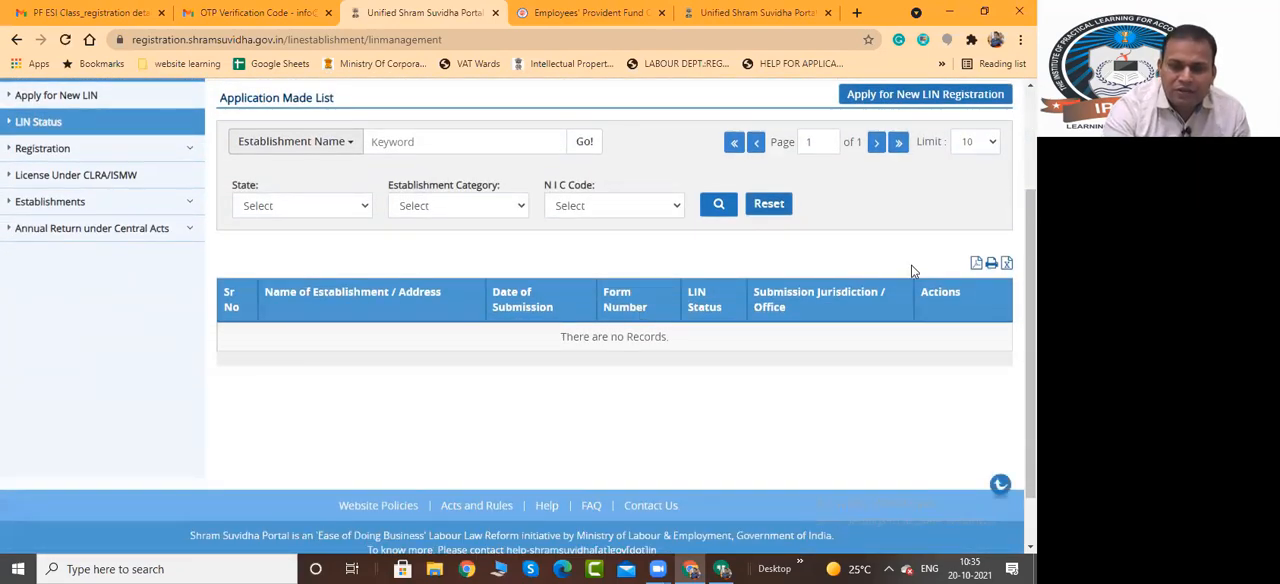
scroll(912, 270, "up", 1)
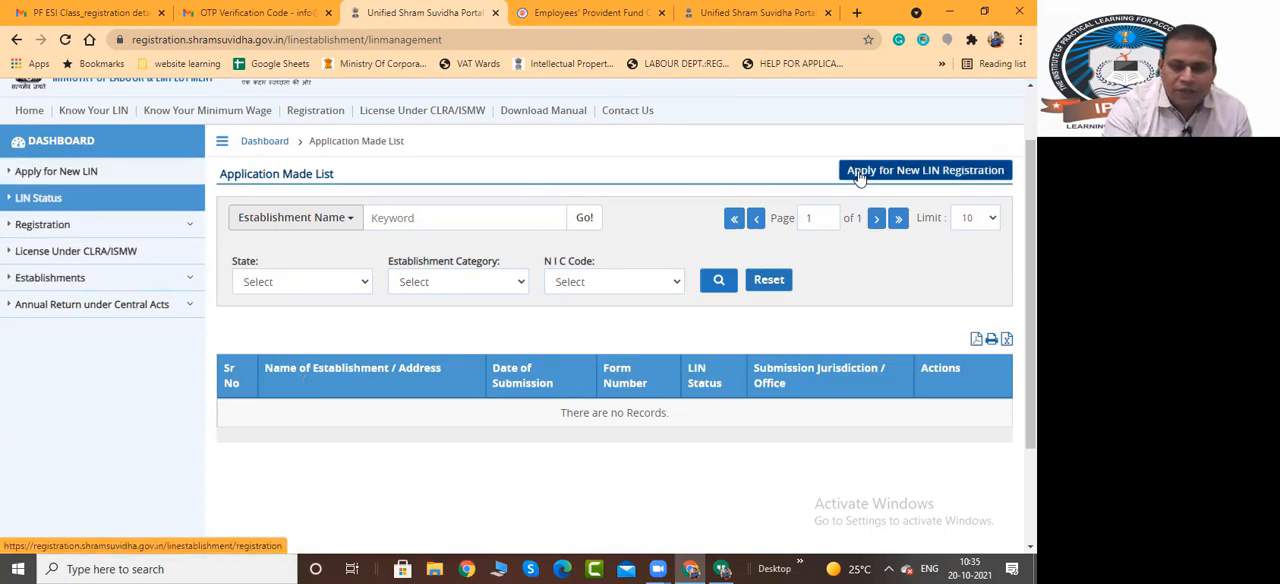
left_click(912, 172)
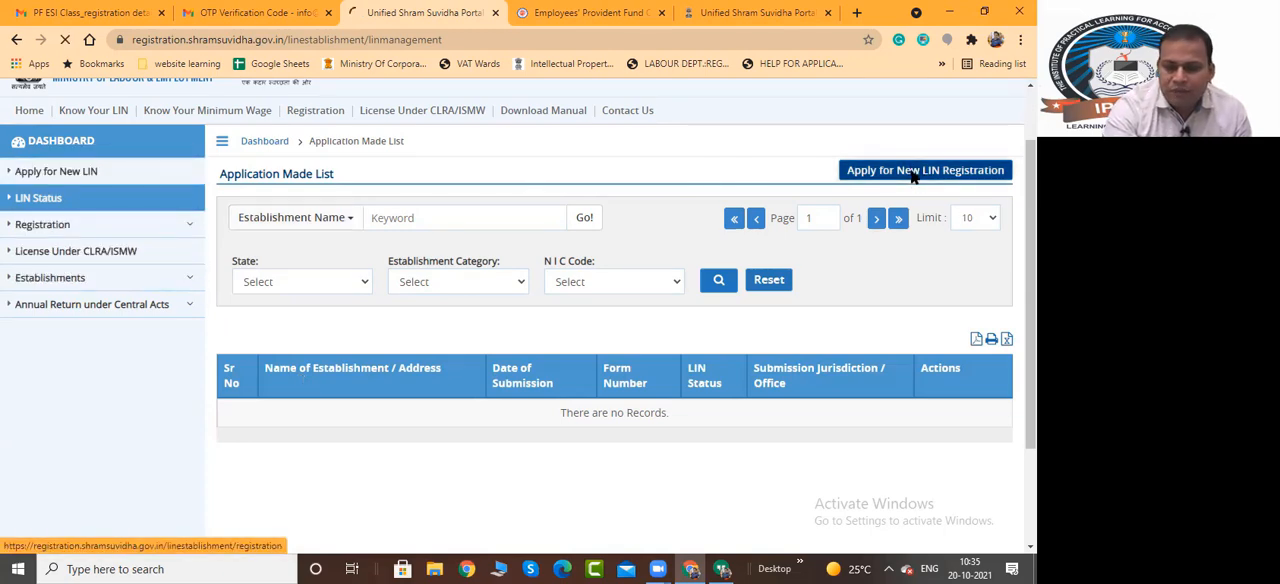
scroll(431, 416, "down", 1)
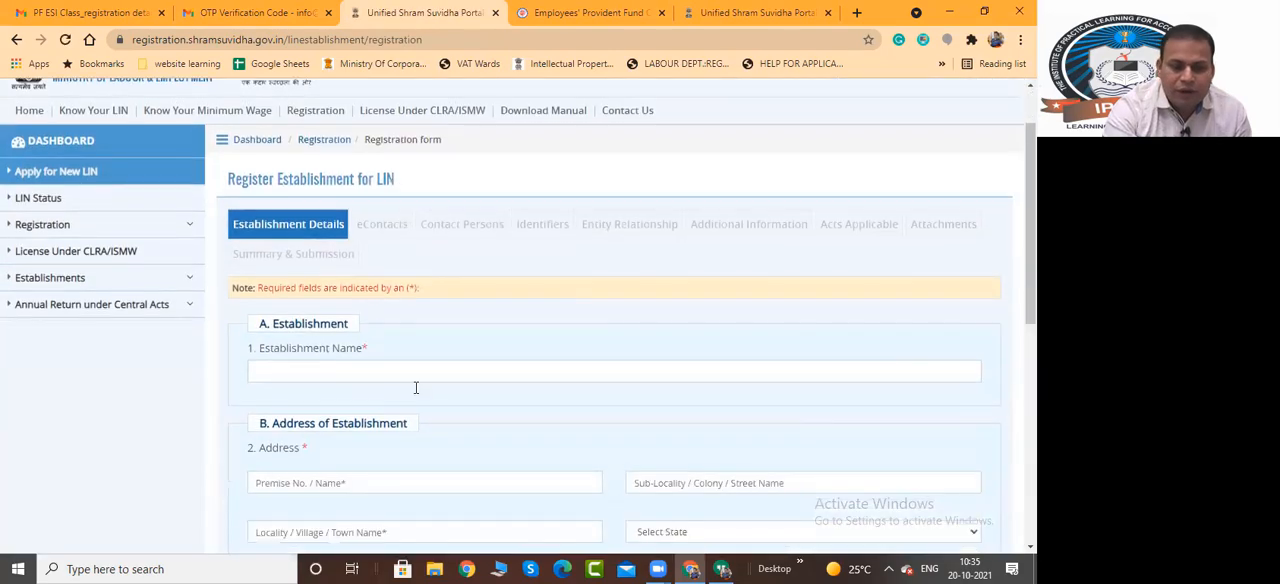
Enter IPLAP as the establishment name and fill in the premise, sub-locality and locality of its address
left_click(394, 368)
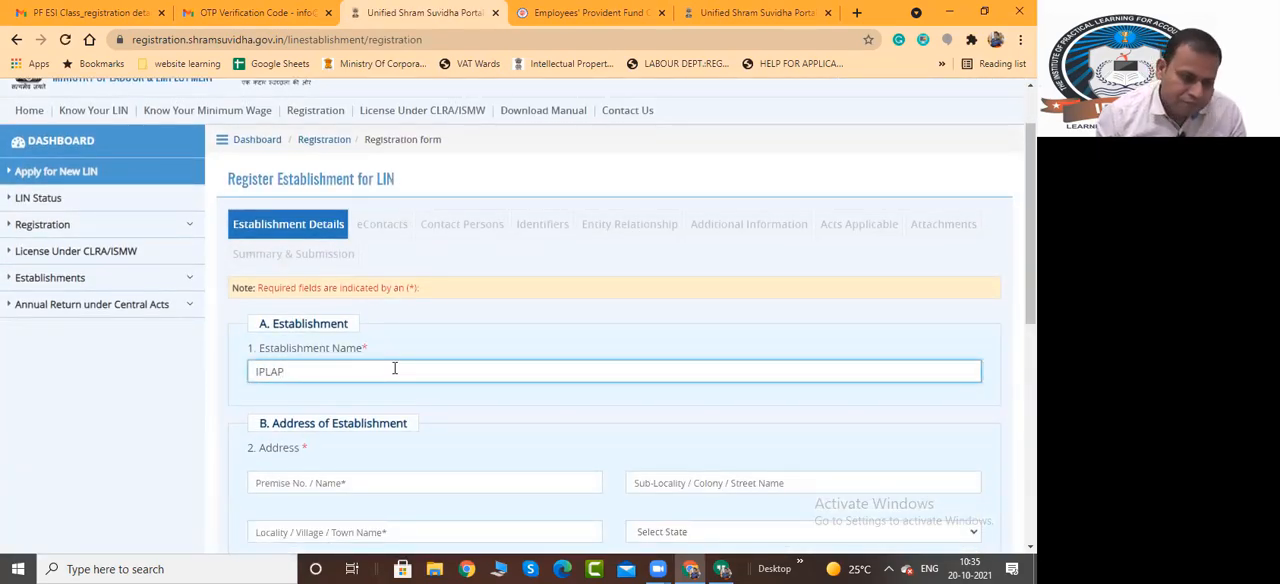
scroll(418, 411, "down", 2)
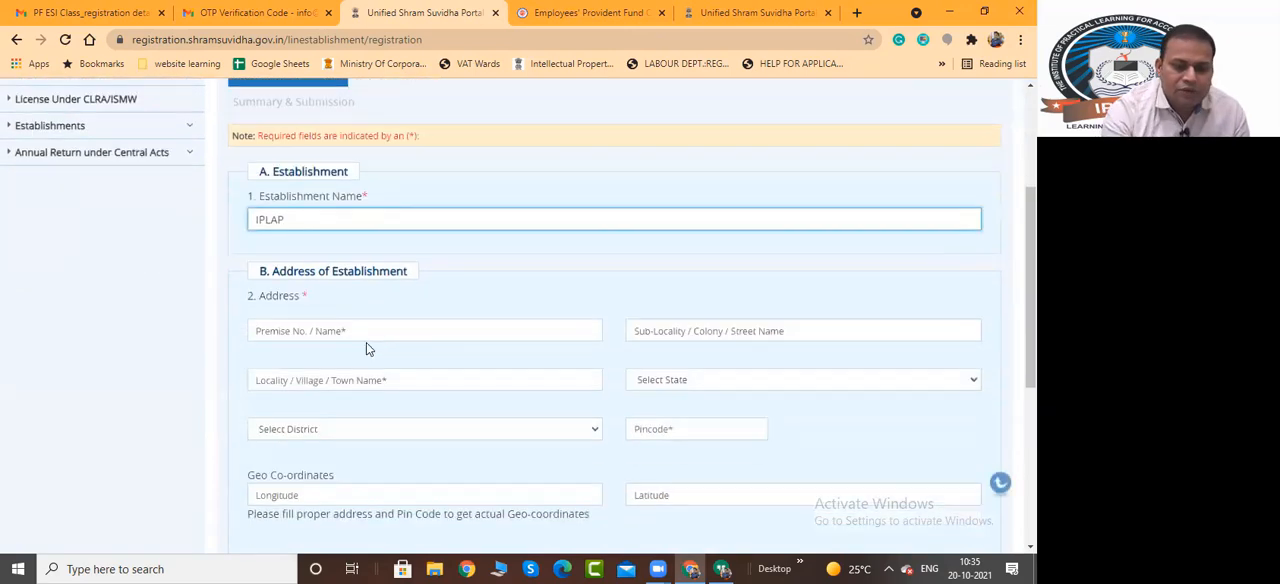
left_click(364, 331)
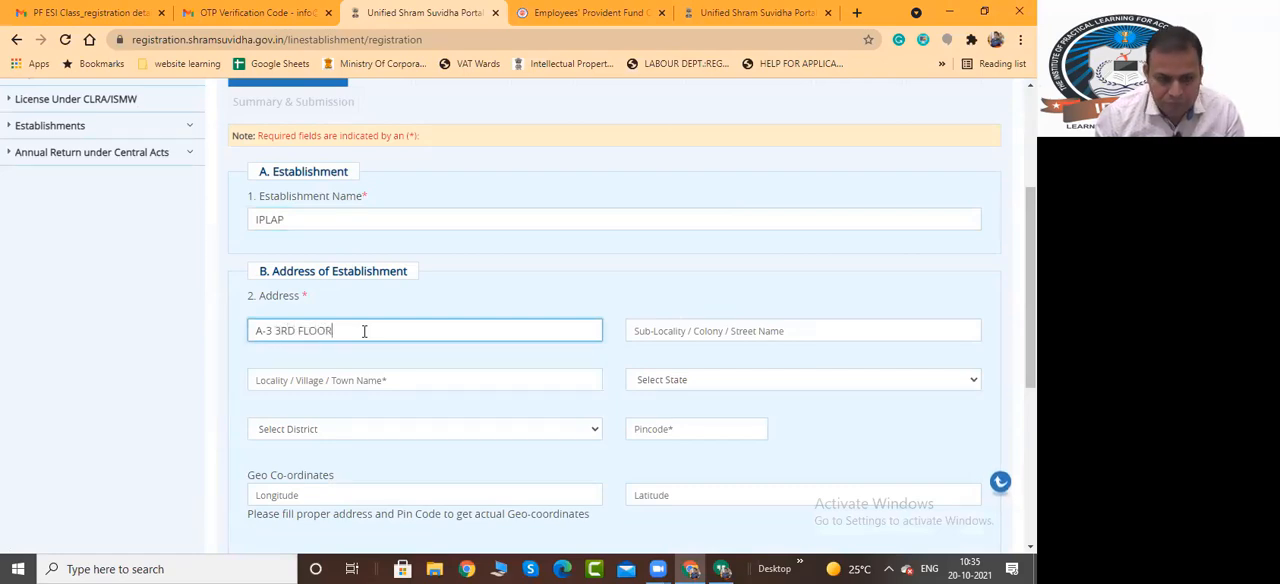
key("Tab")
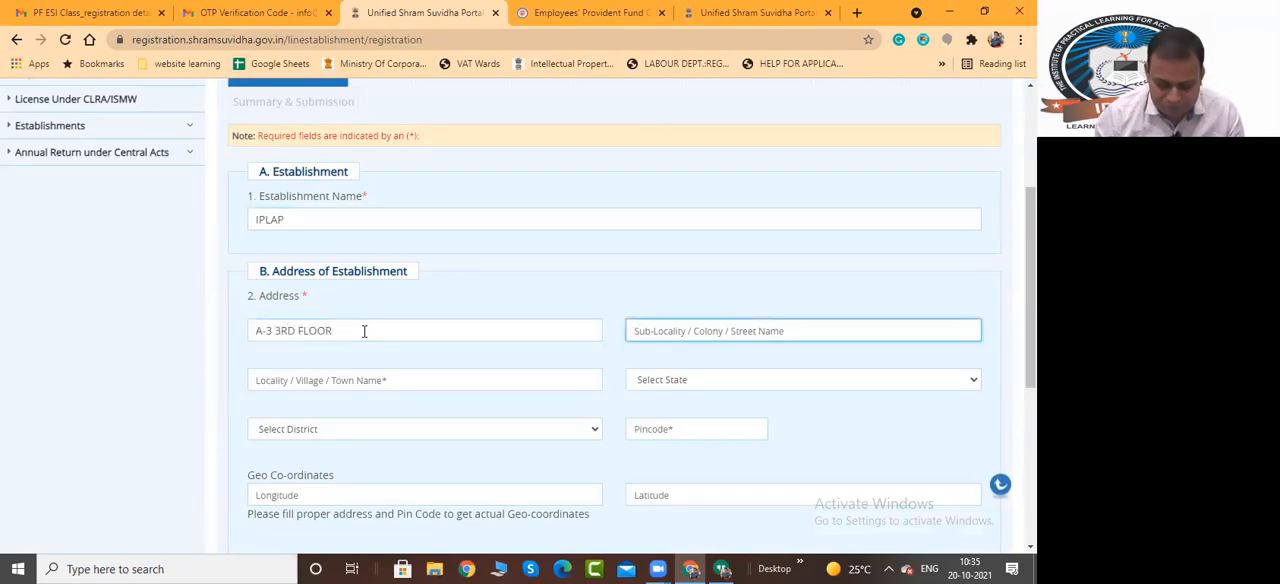
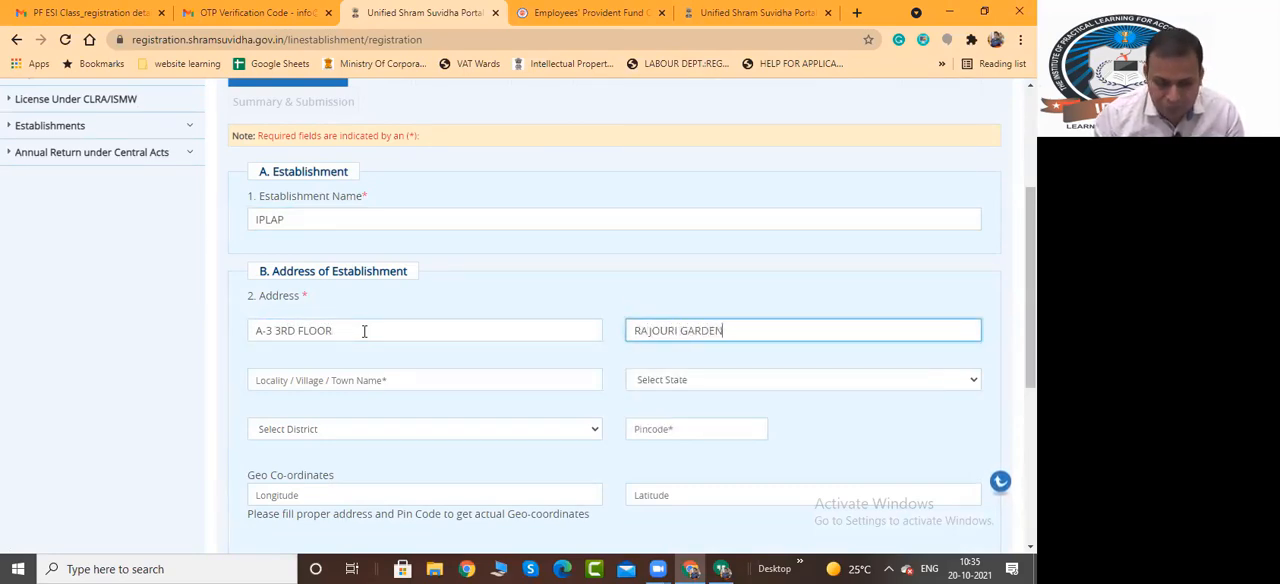
key("Tab")
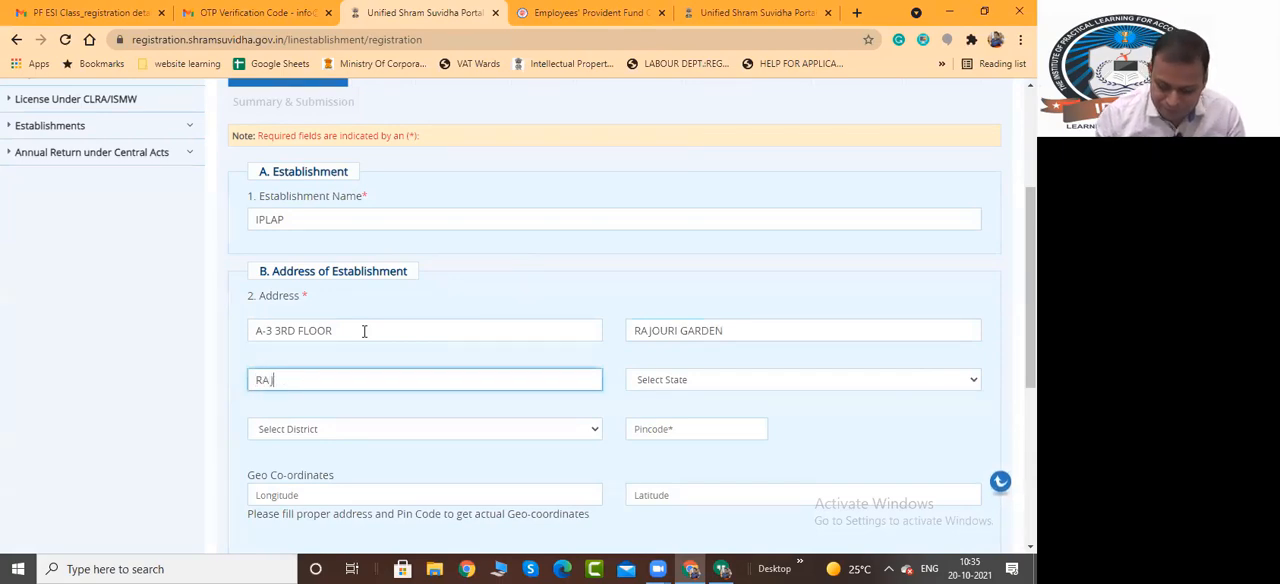
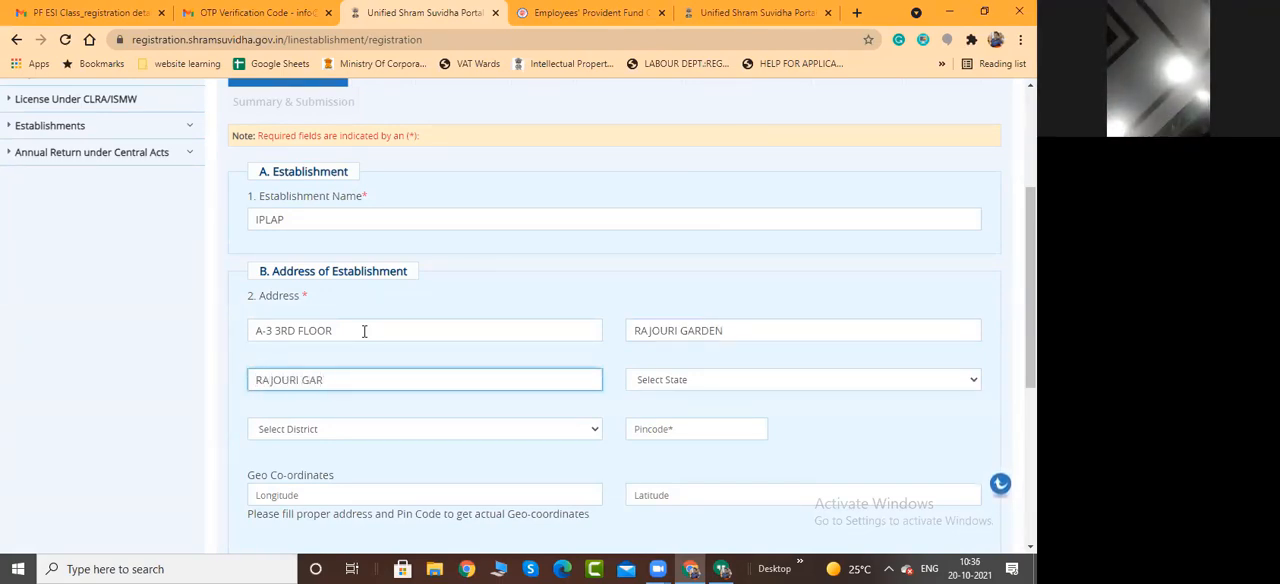
key("Tab")
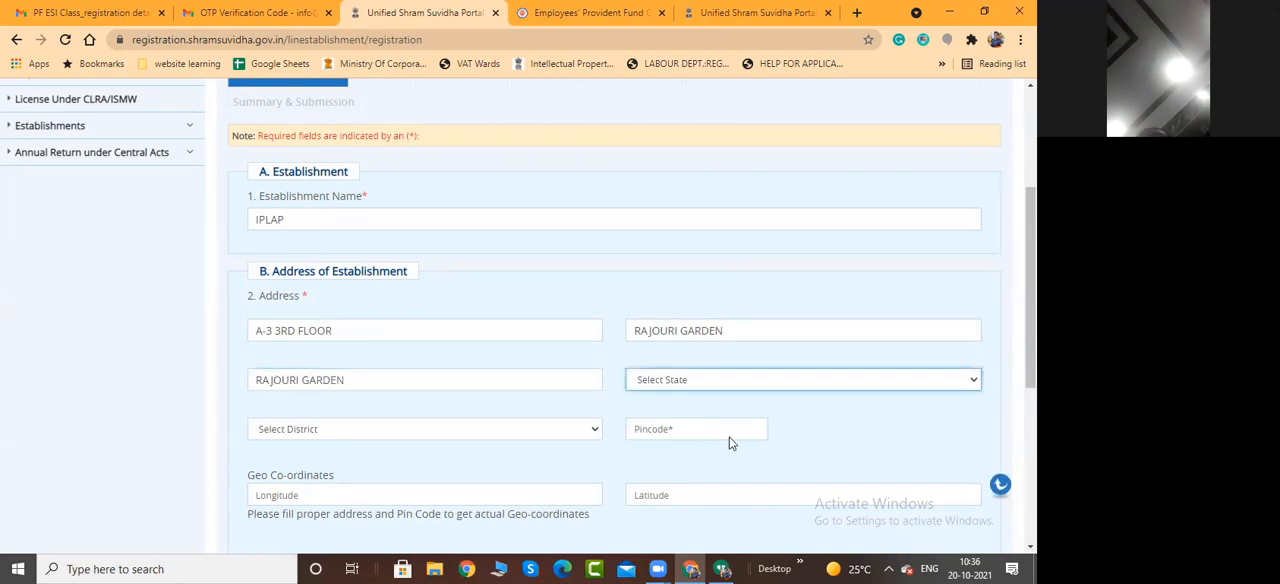
Set the establishment address's state to Delhi and district to West, and enter its postal pincode
left_click(736, 381)
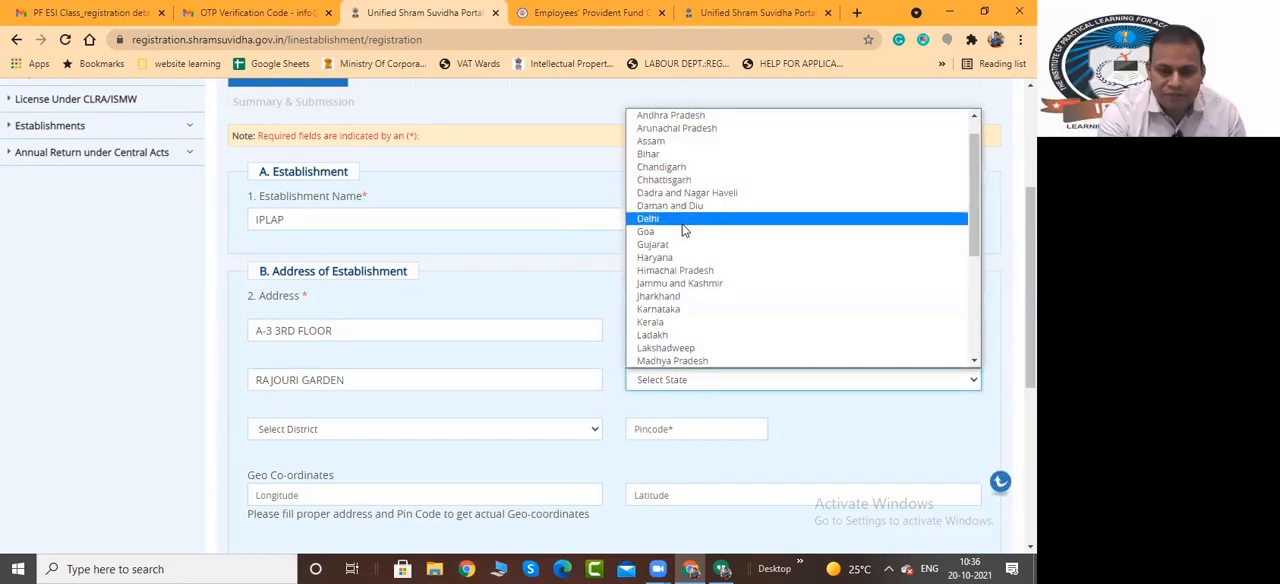
key("Return")
scroll(506, 262, "down", 2)
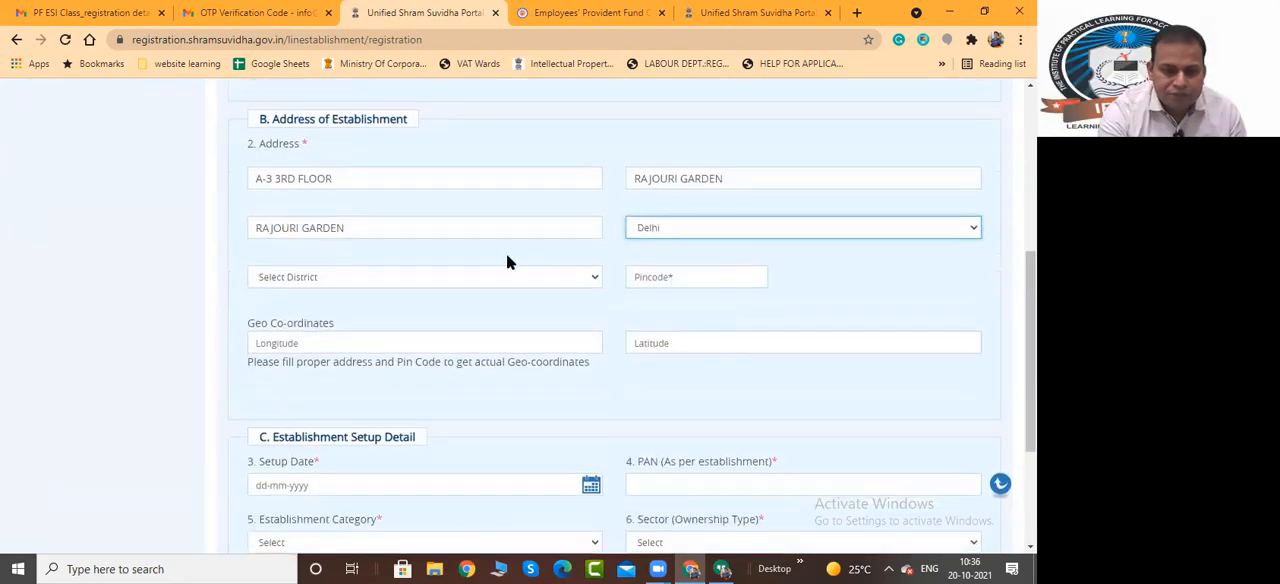
left_click(414, 280)
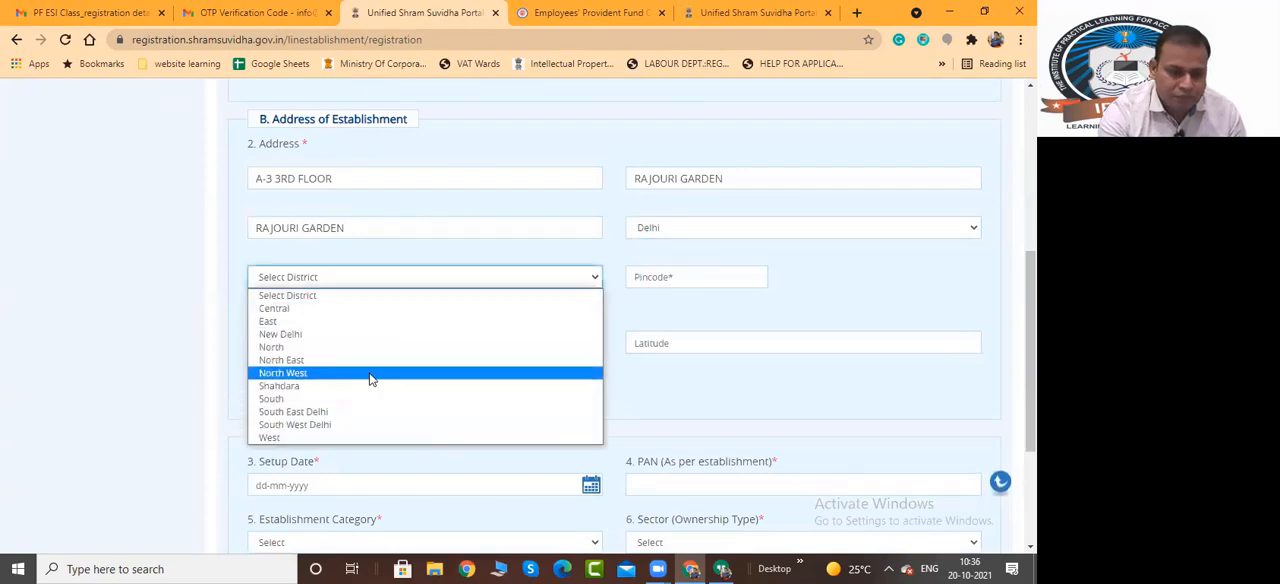
left_click(371, 437)
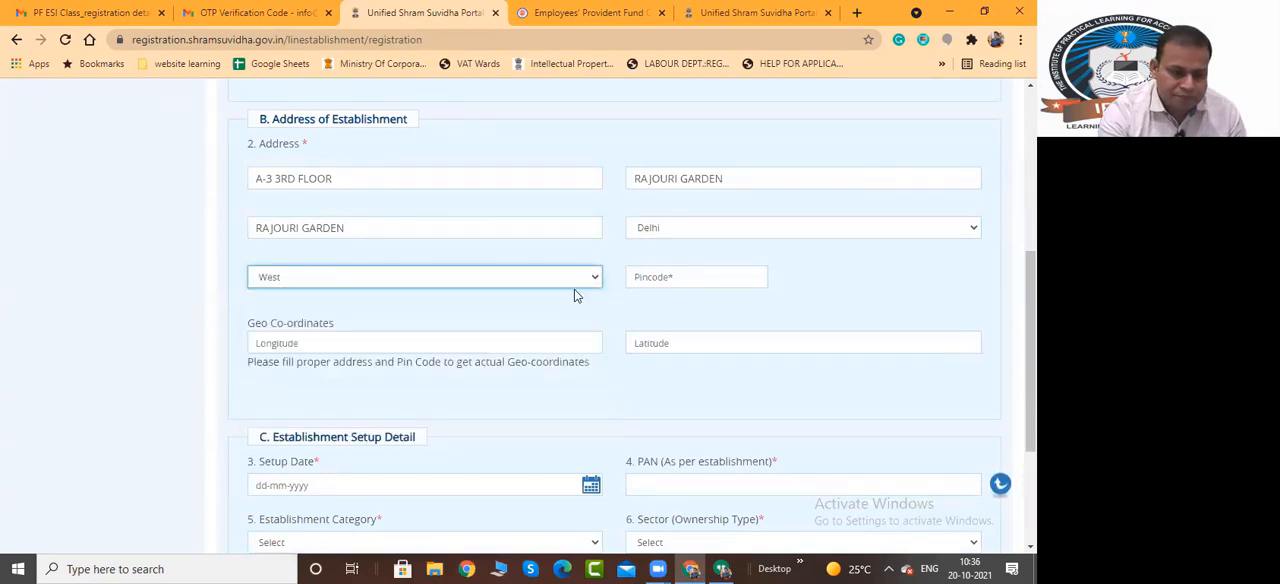
left_click(659, 275)
type("110027")
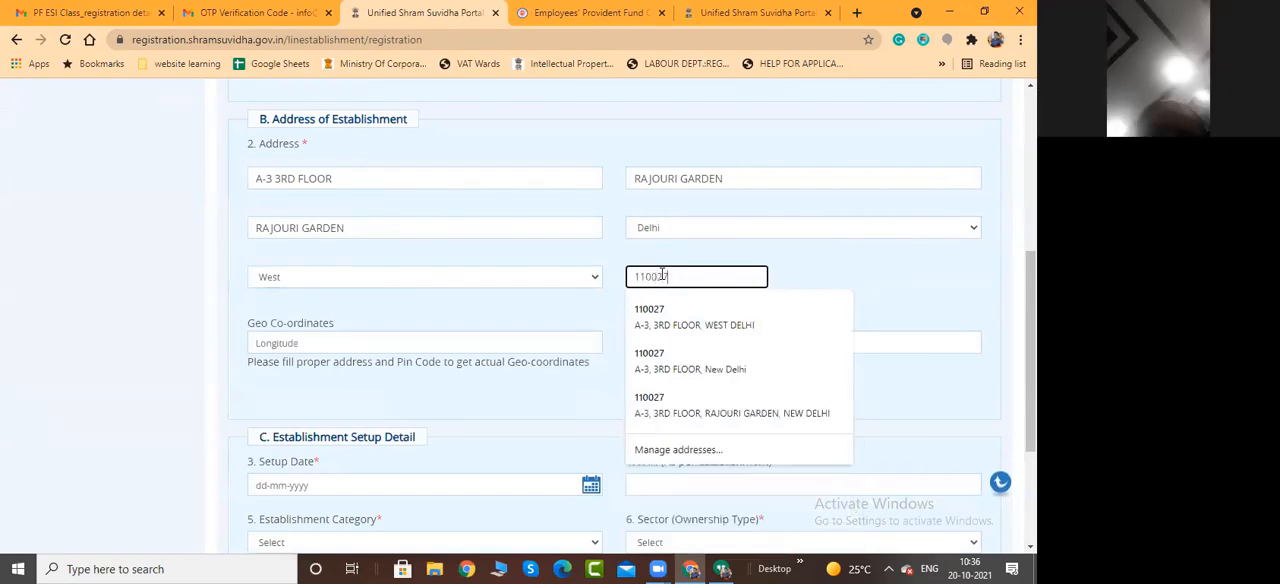
key("Tab")
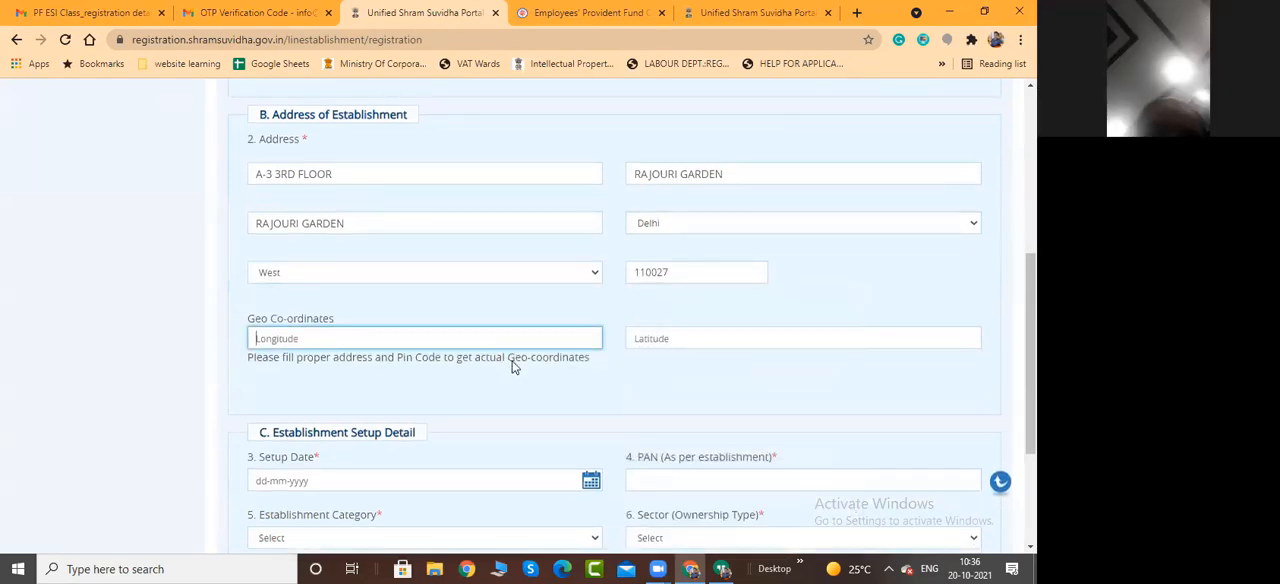
Set the establishment's setup date to 01-10-2021 and enter its PAN
scroll(677, 283, "down", 1)
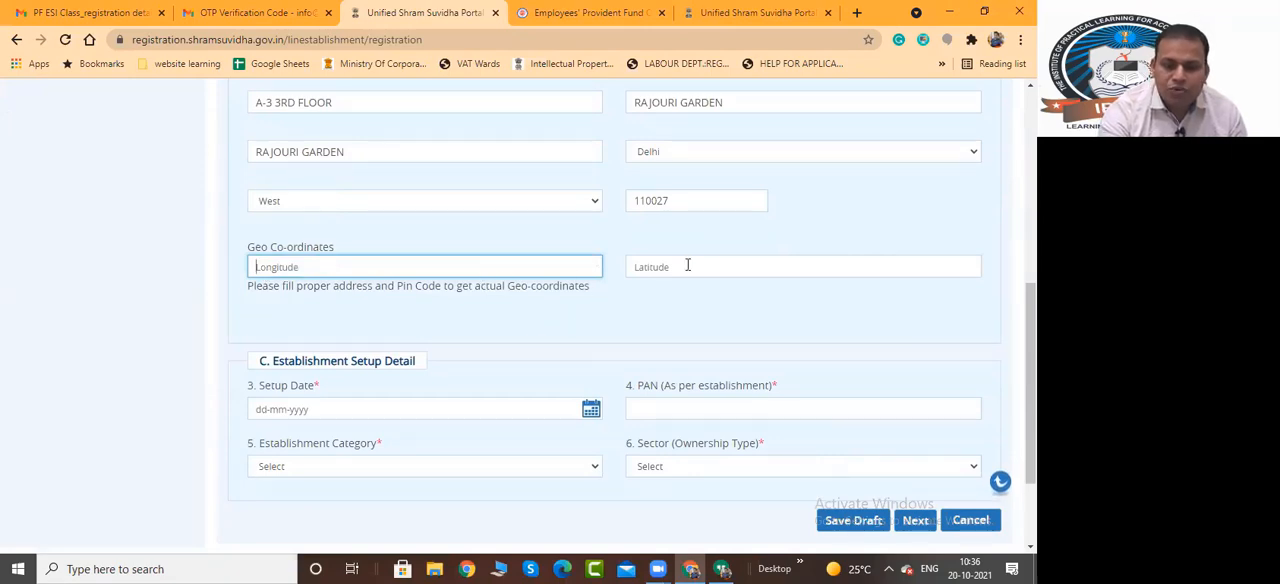
scroll(352, 326, "down", 2)
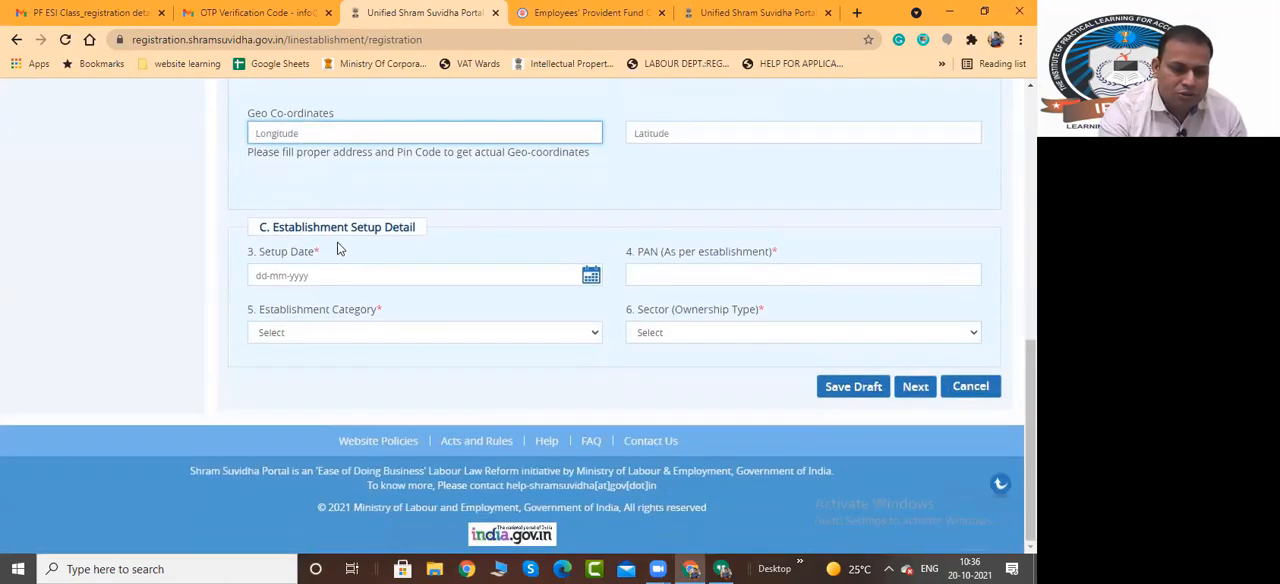
left_click(590, 276)
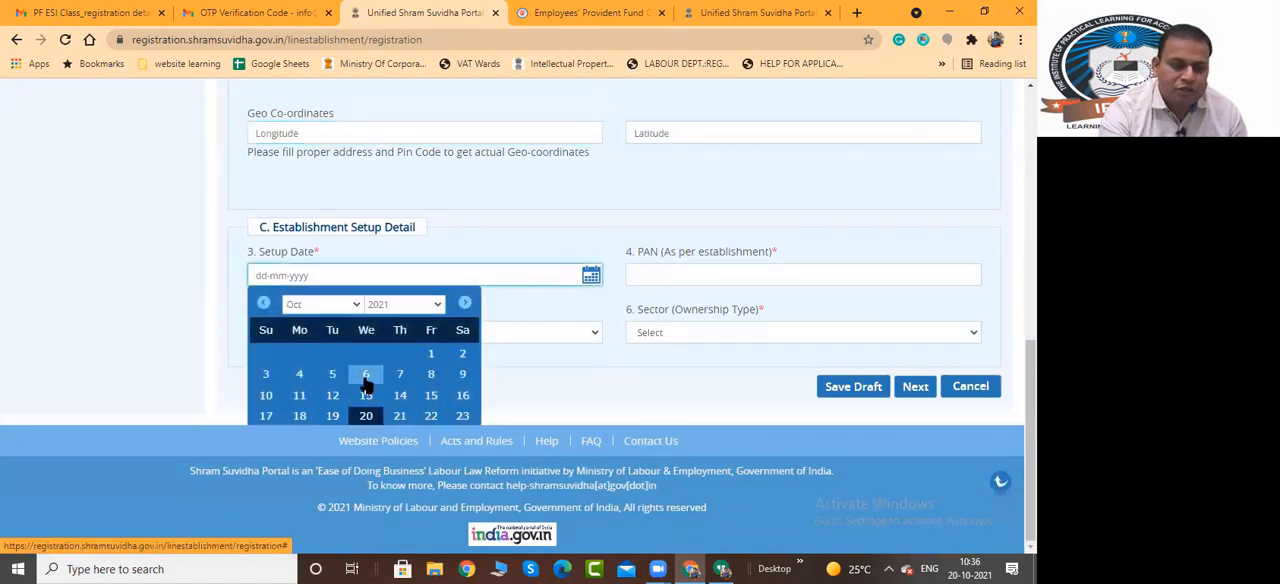
left_click(431, 355)
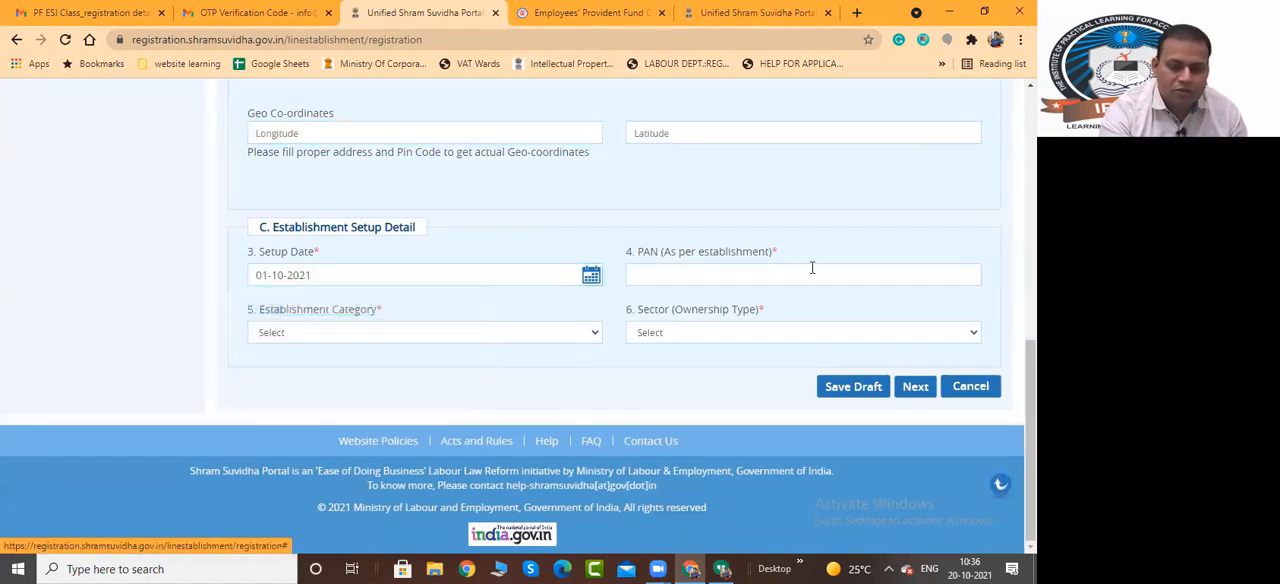
left_click(745, 280)
type("au")
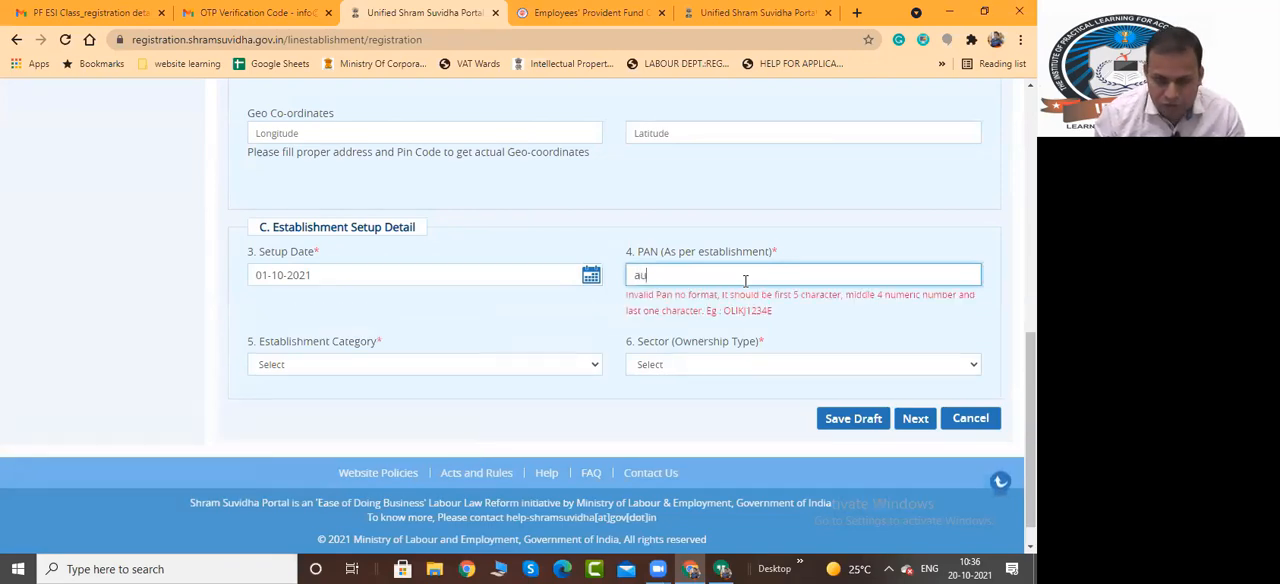
key("BackSpace")
key("BackSpace")
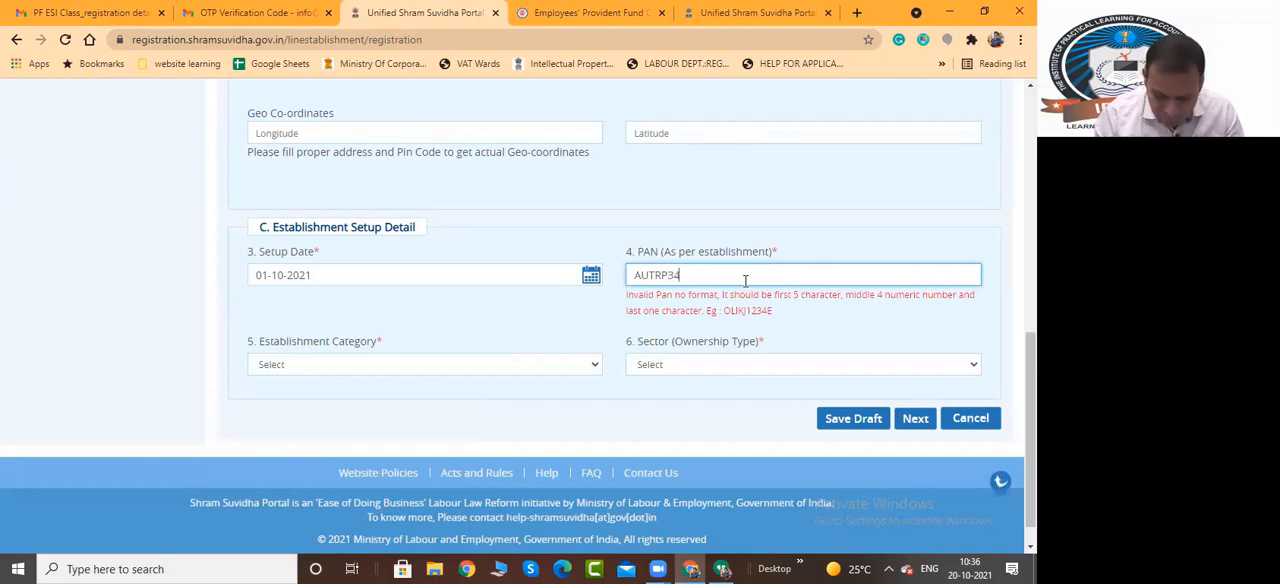
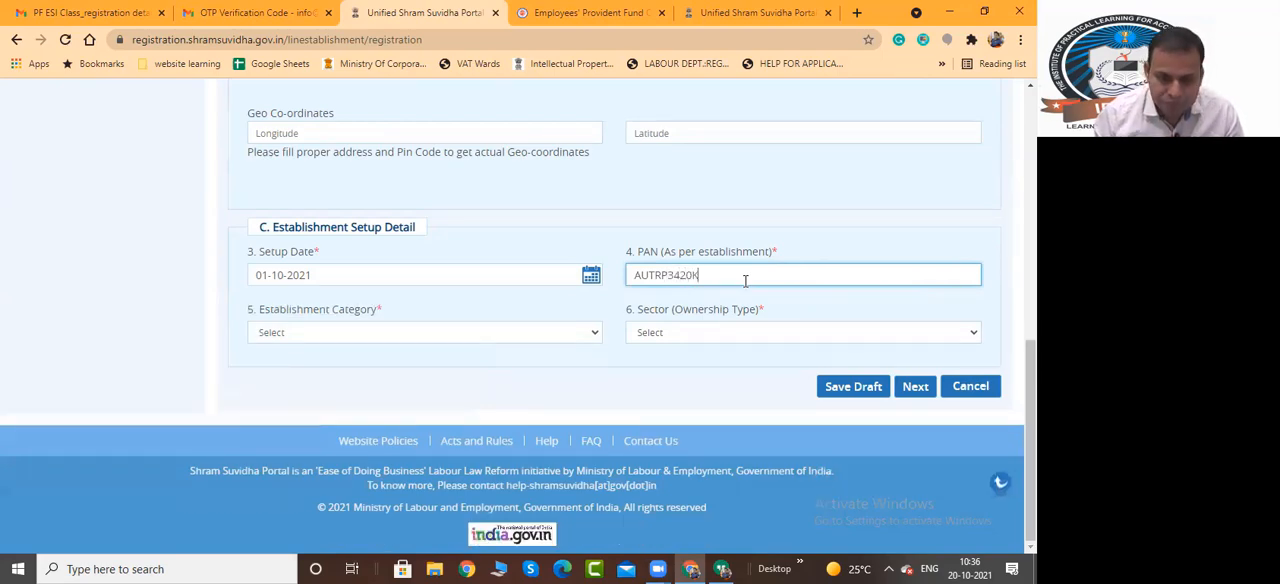
Set the category to Commercial Establishment and the ownership type to Proprietory Firms, and save the application as a draft
left_click(533, 334)
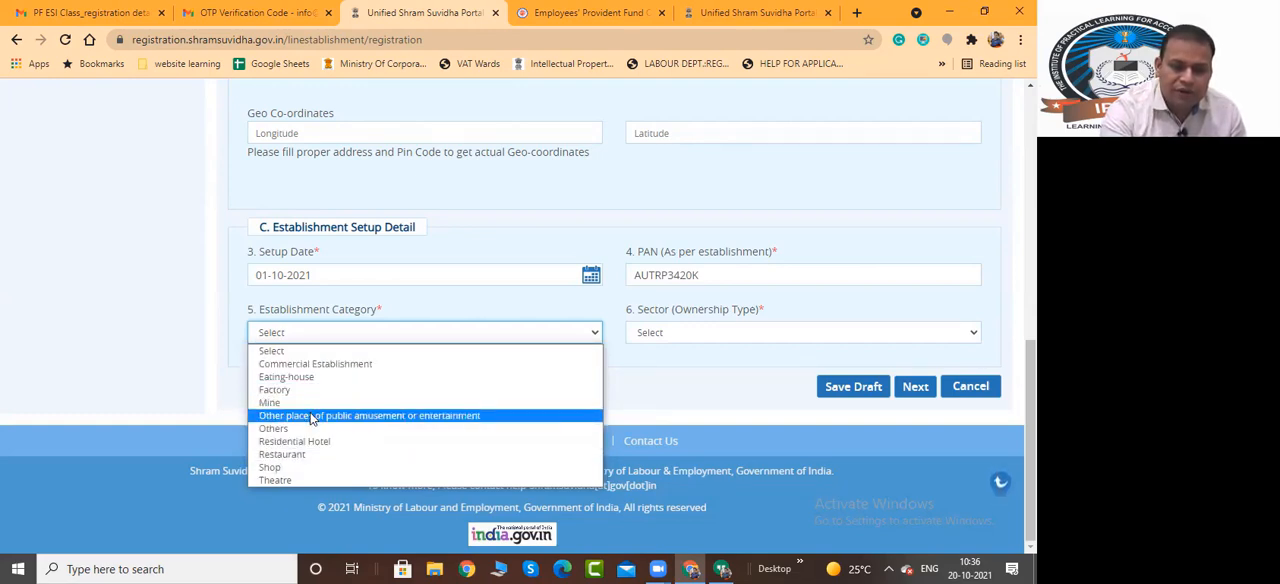
left_click(322, 364)
left_click(749, 330)
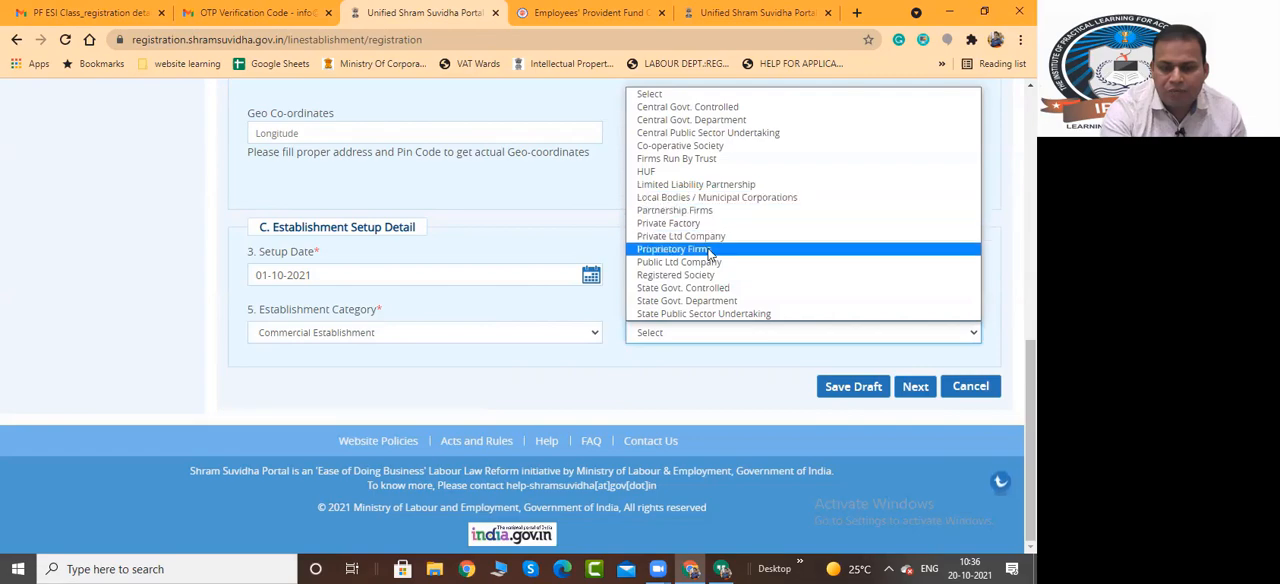
left_click(709, 252)
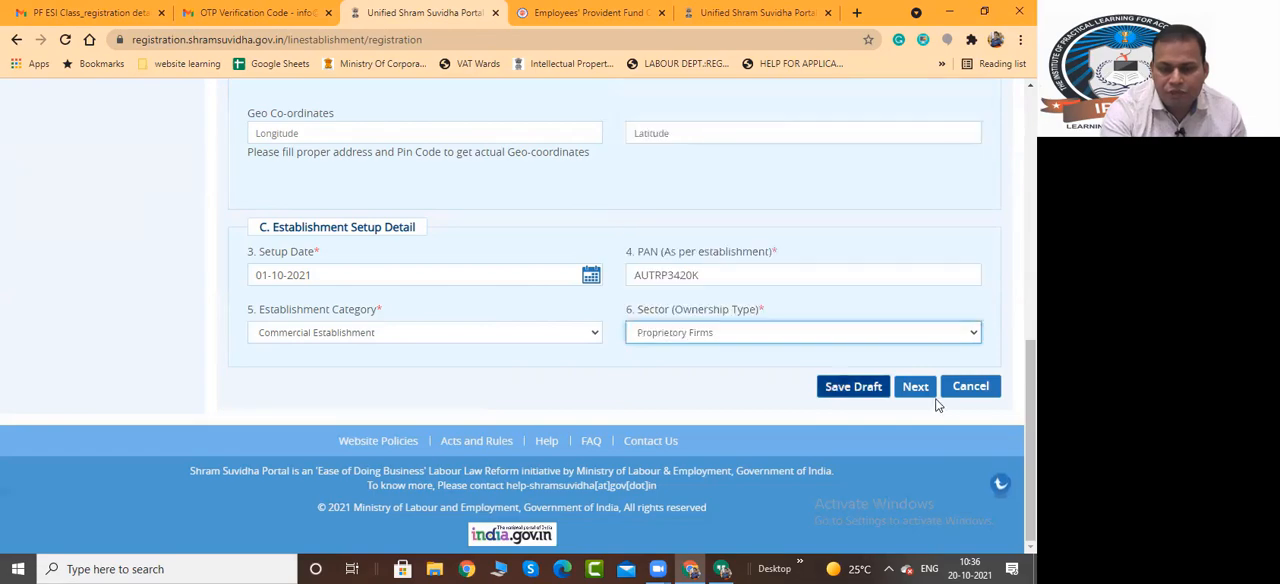
left_click(856, 388)
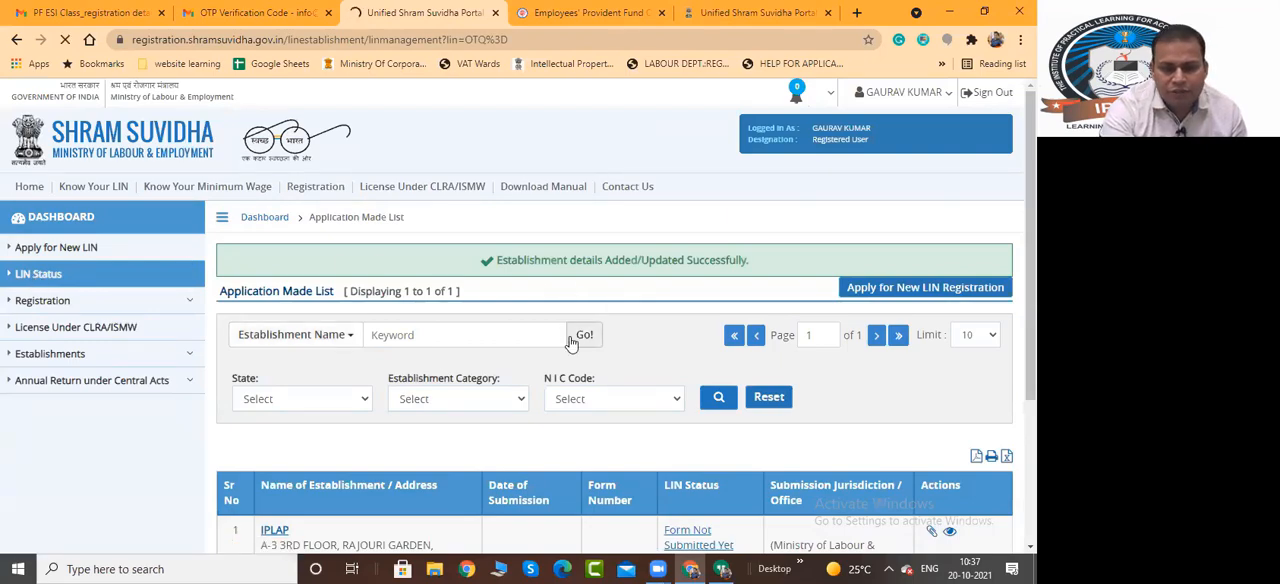
Find the IPLAP draft in the list of applications made and reopen its unsubmitted form
scroll(570, 343, "down", 1)
scroll(550, 335, "down", 3)
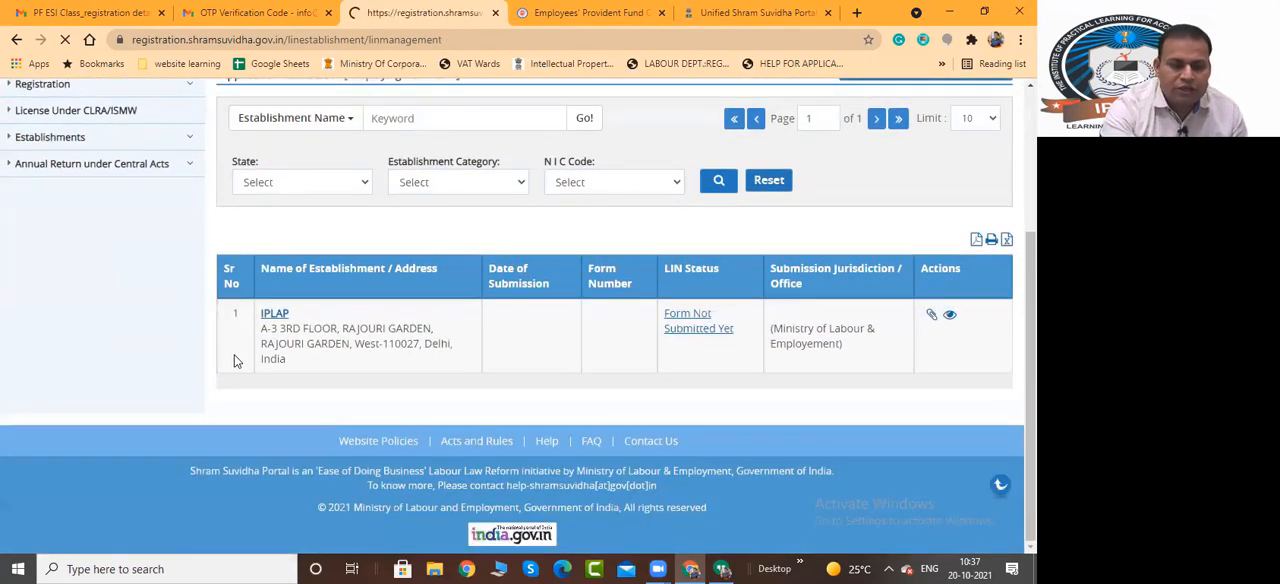
scroll(255, 290, "down", 2)
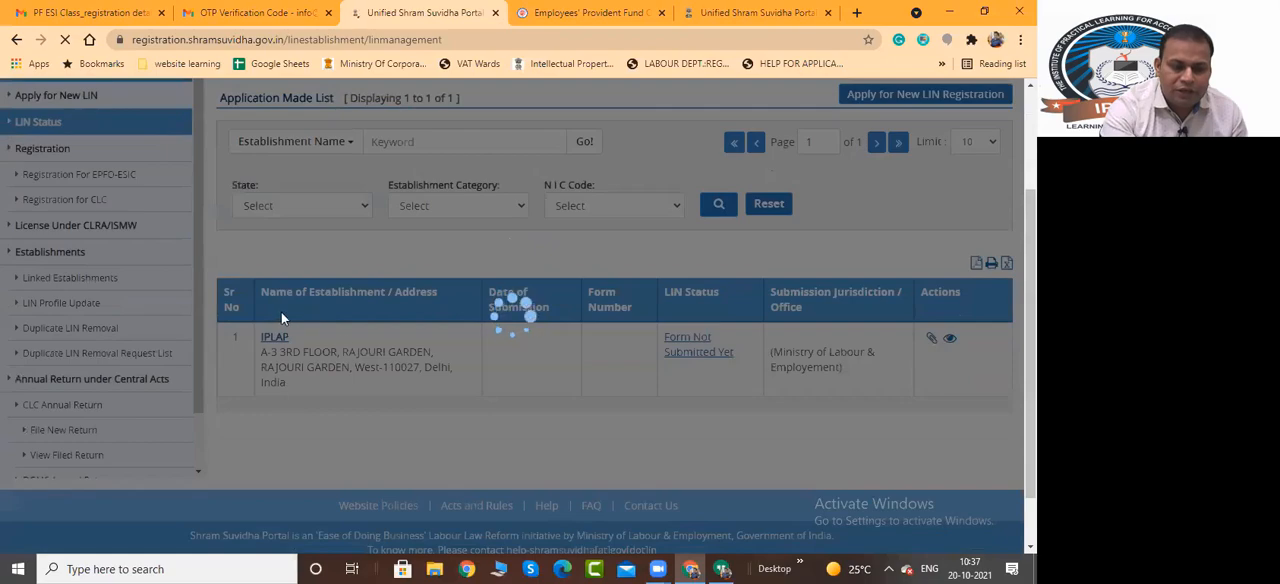
scroll(210, 344, "down", 2)
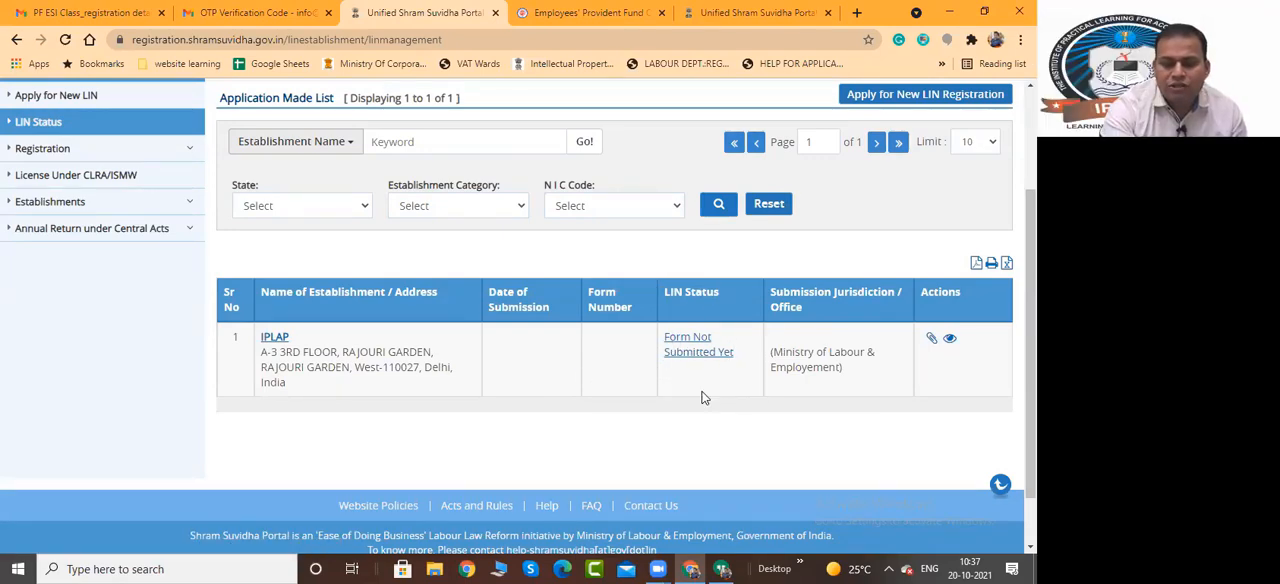
left_click(699, 345)
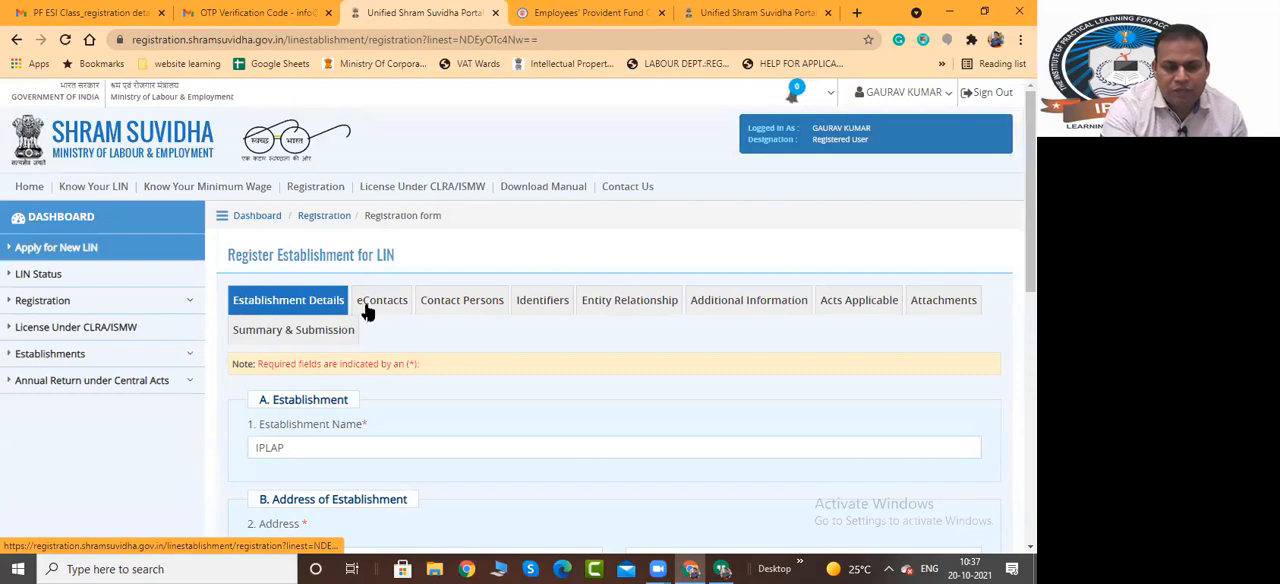
Open the establishment's eContacts section and choose Land Line Phone as the contact type under Other eContact
scroll(617, 205, "down", 2)
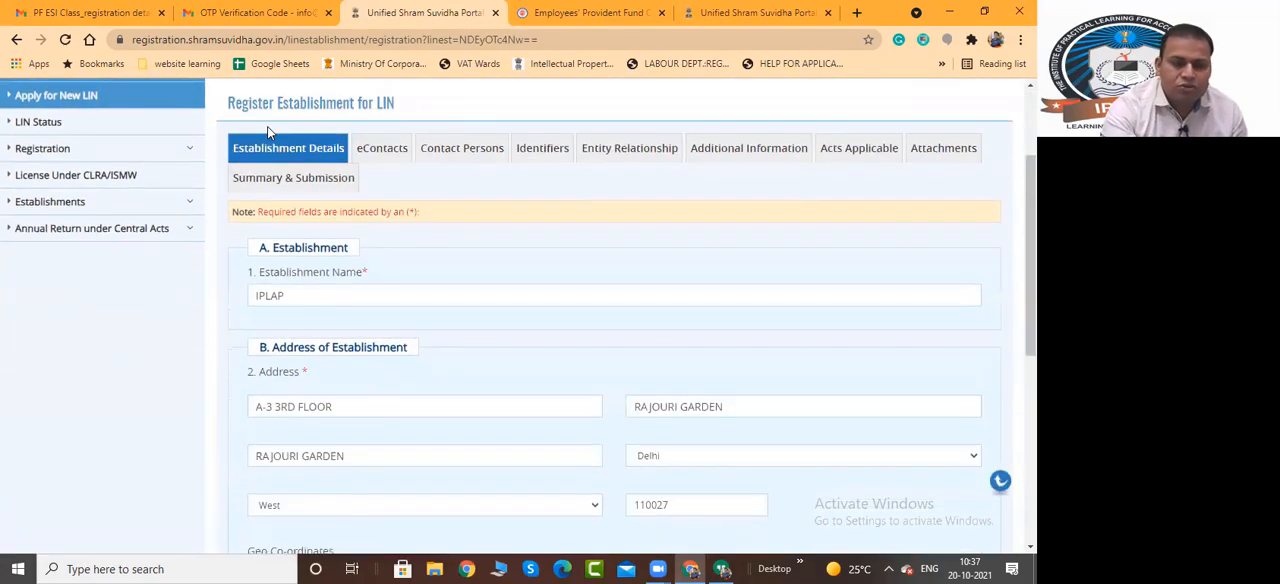
left_click(385, 150)
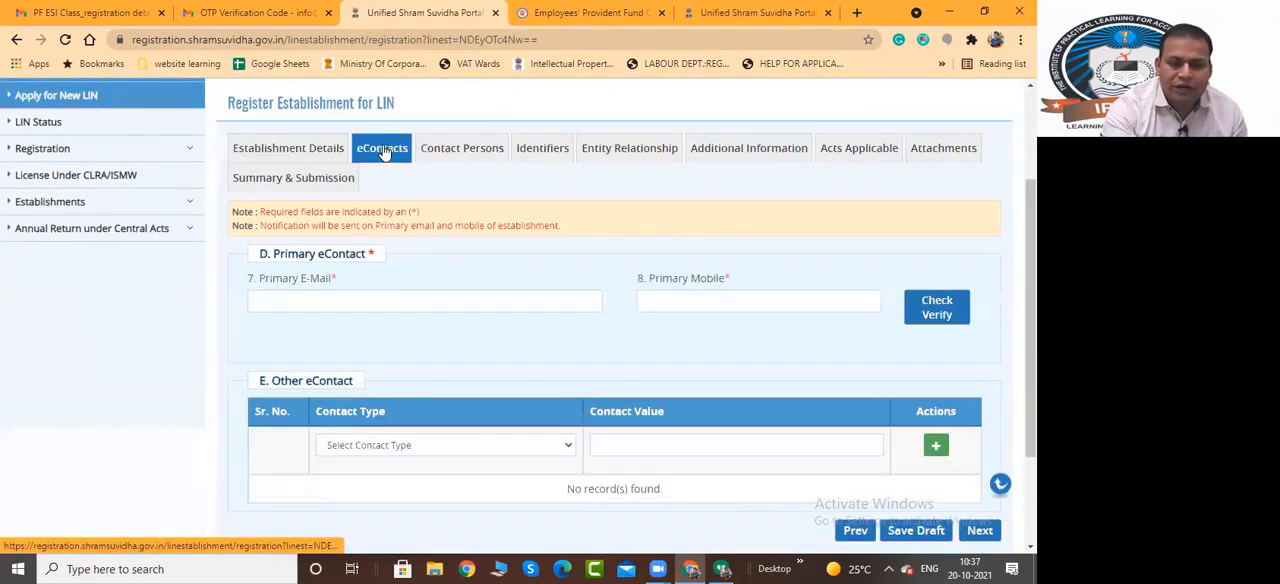
scroll(420, 293, "down", 2)
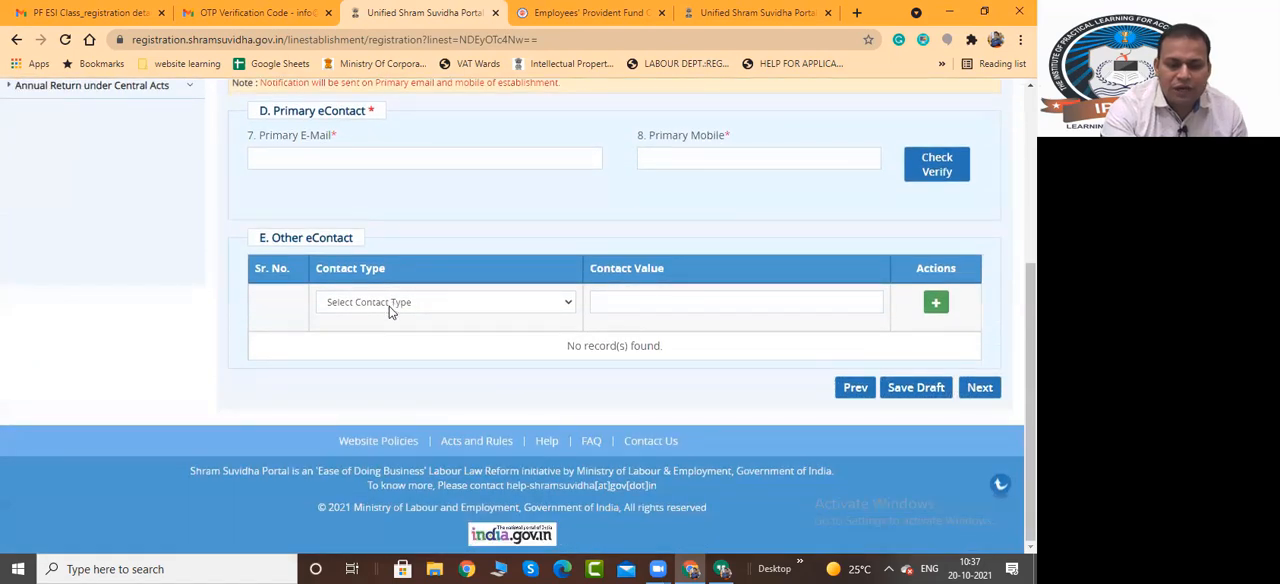
left_click(390, 302)
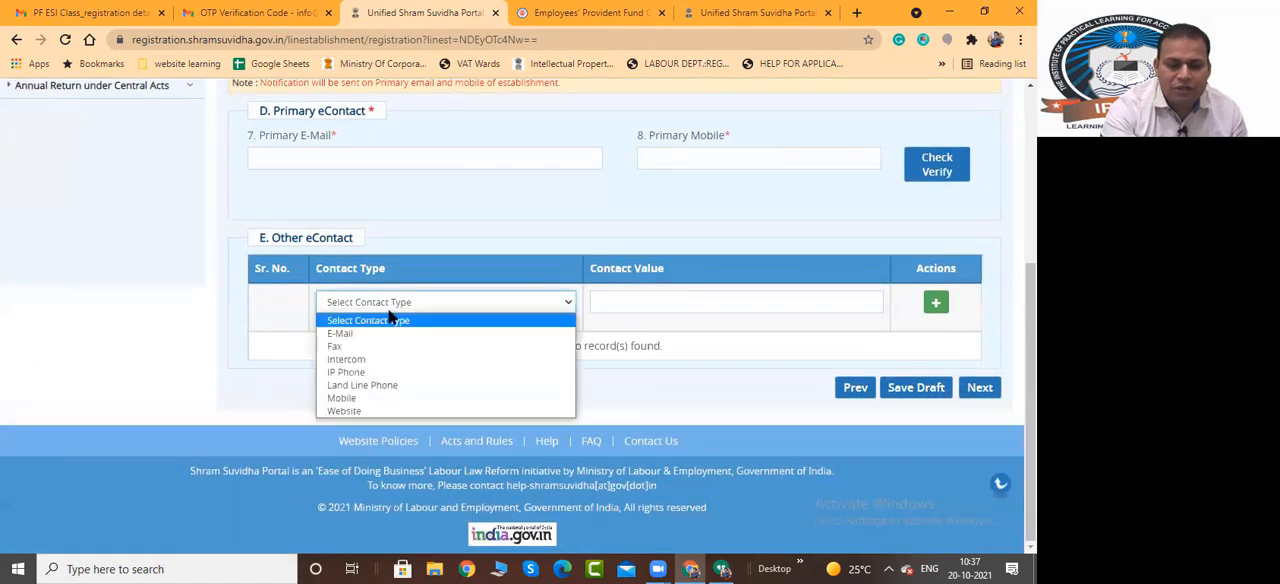
left_click(378, 385)
left_click(691, 301)
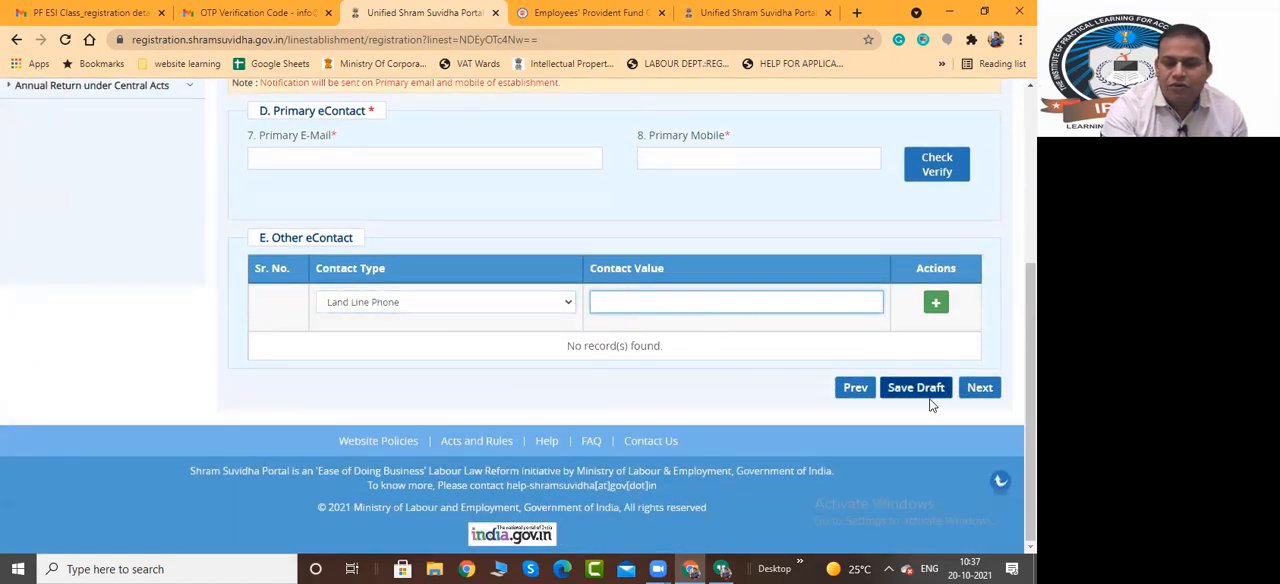
scroll(600, 254, "up", 3)
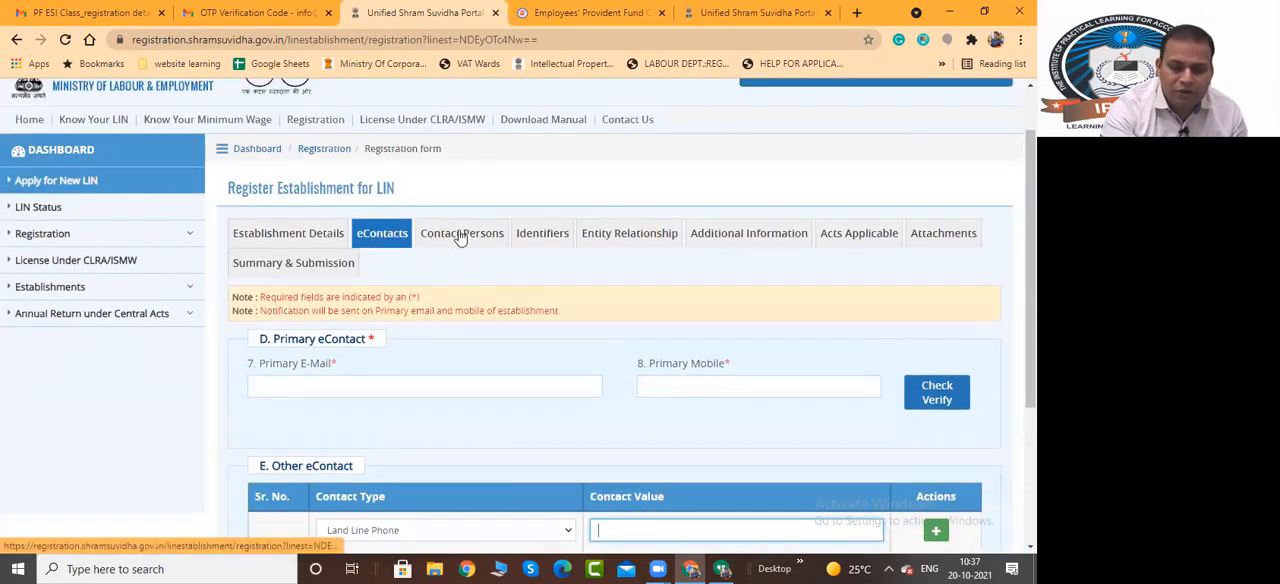
Review the Contact Persons section of the LIN registration form, including the Representation Type choices and the User Id fields
left_click(460, 235)
scroll(451, 270, "down", 2)
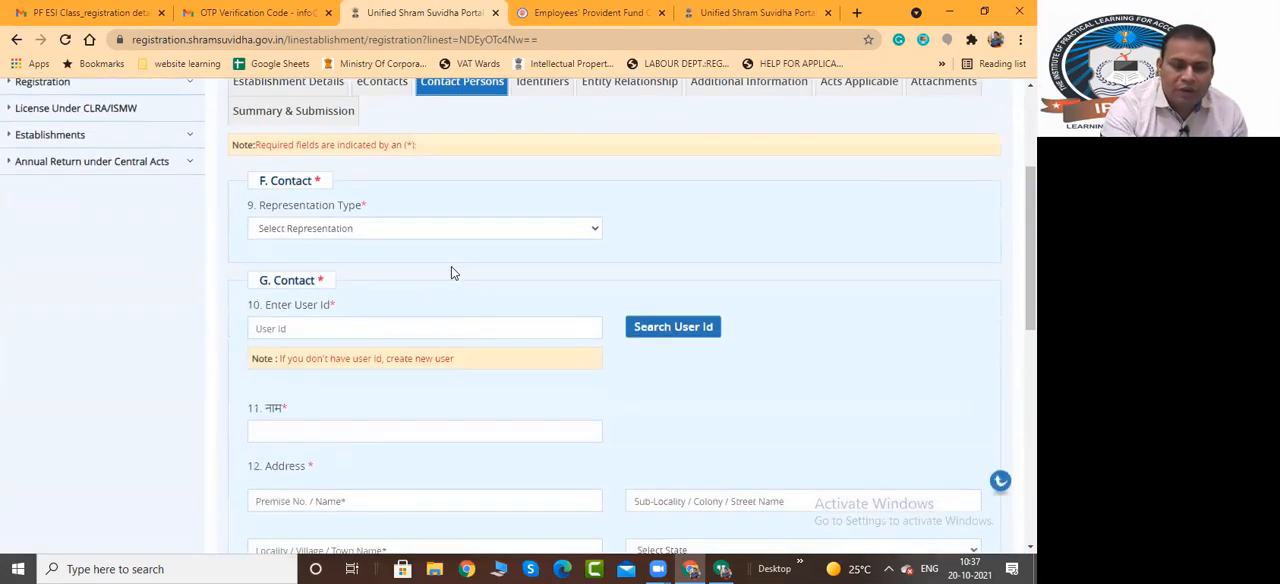
left_click(450, 231)
left_click(580, 229)
scroll(536, 220, "up", 3)
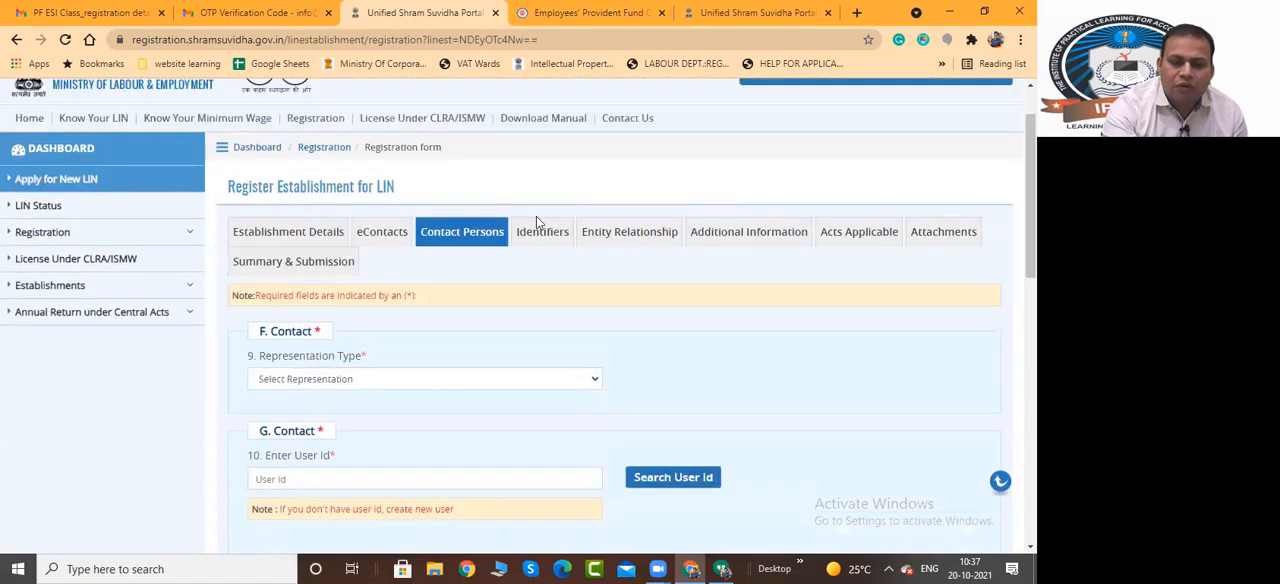
Go through the form's Identifiers, Entity Relationship, Additional Information, Acts Applicable and Attachments sections
left_click(533, 304)
left_click(640, 303)
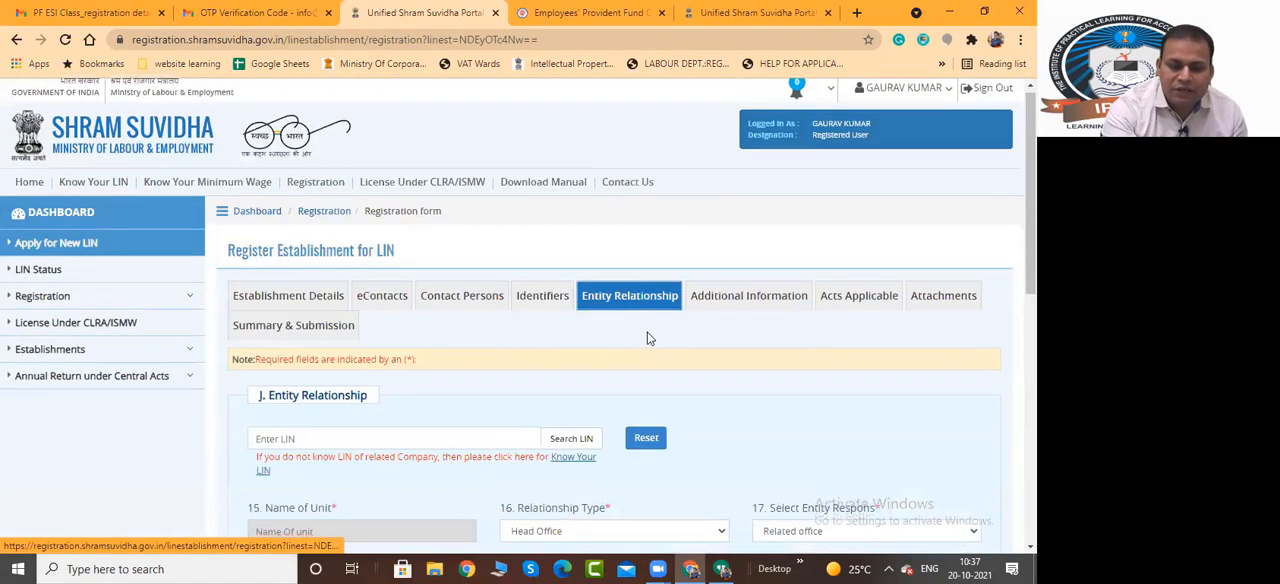
scroll(768, 268, "down", 1)
left_click(752, 230)
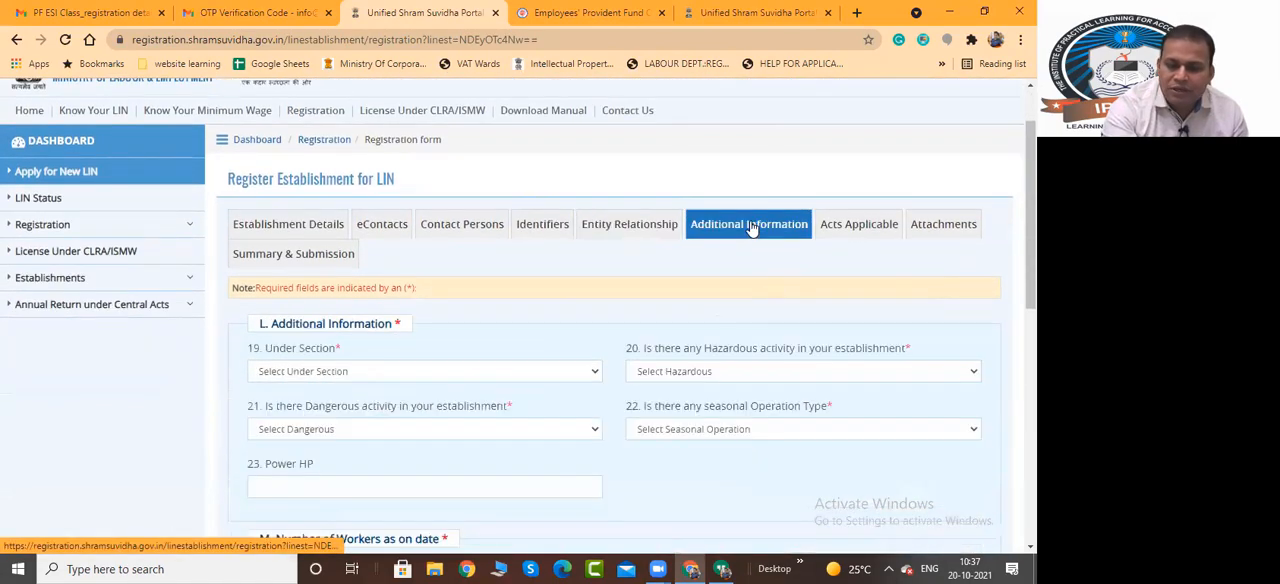
left_click(857, 231)
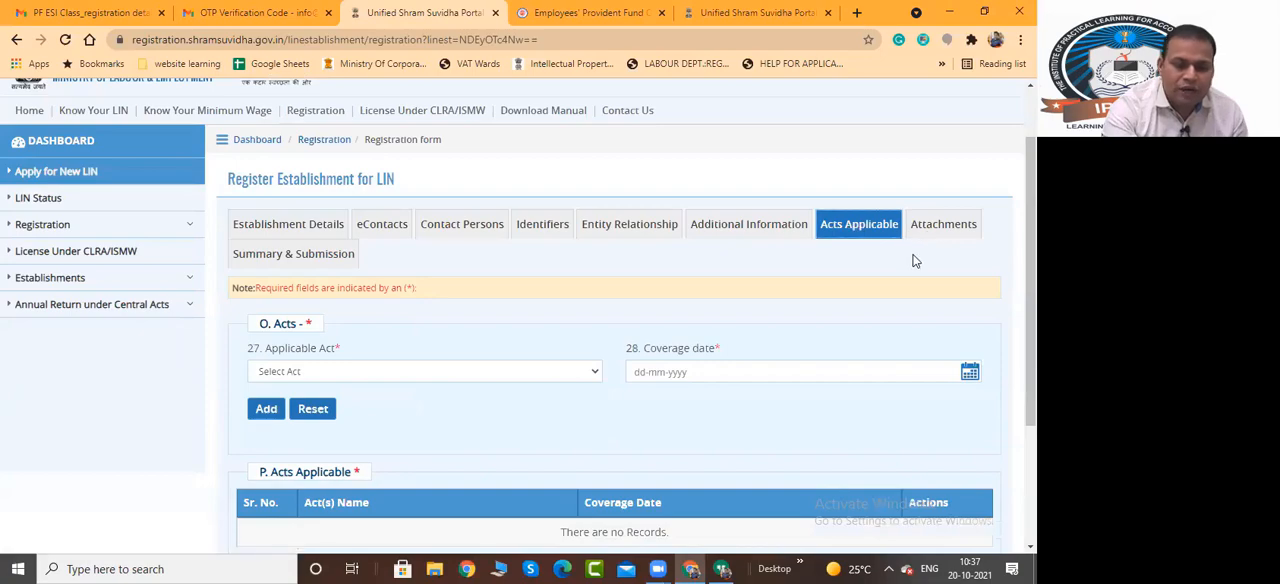
left_click(940, 225)
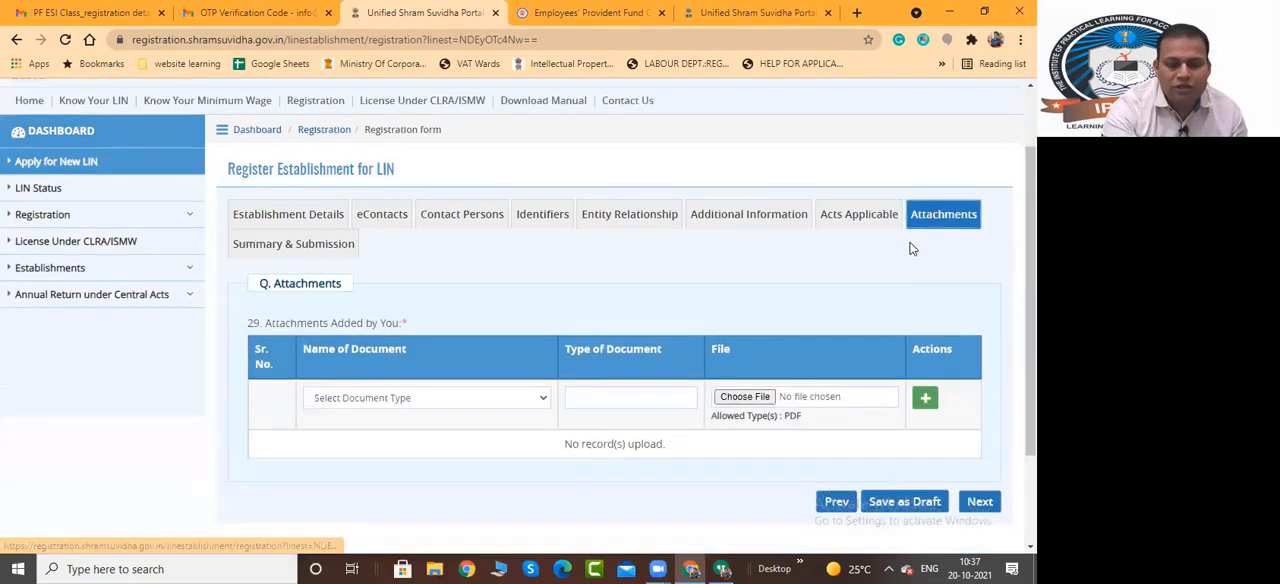
scroll(265, 210, "down", 1)
Open the Summary & Submission section and review the application summary and the details required before submitting the LIN request
left_click(266, 182)
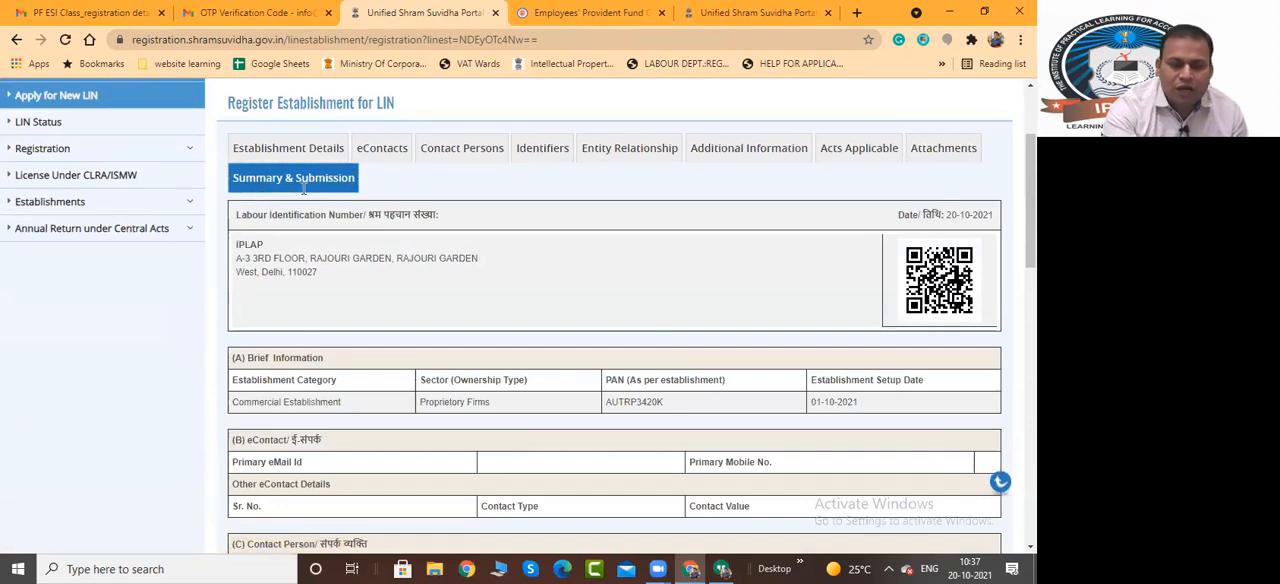
scroll(473, 256, "down", 15)
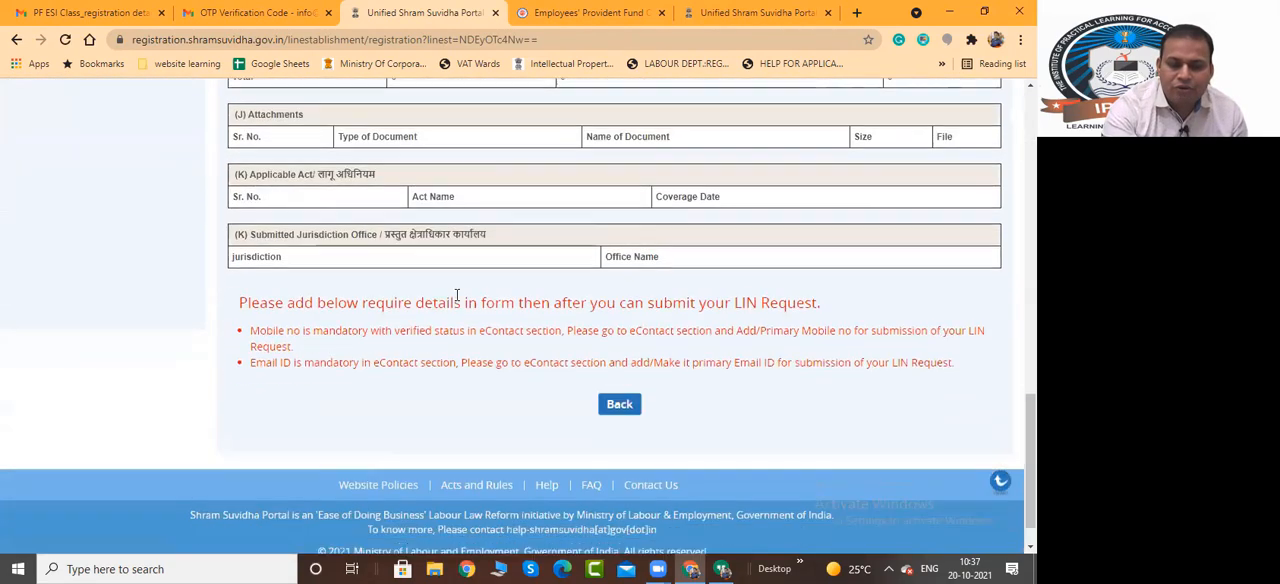
scroll(723, 351, "up", 4)
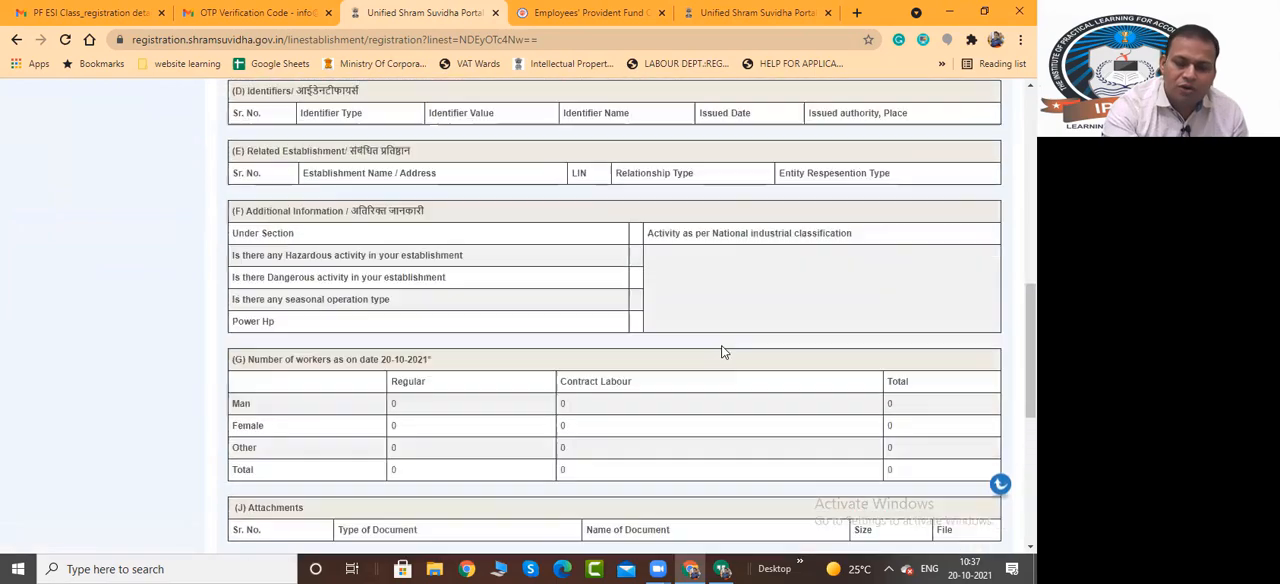
scroll(723, 351, "down", 4)
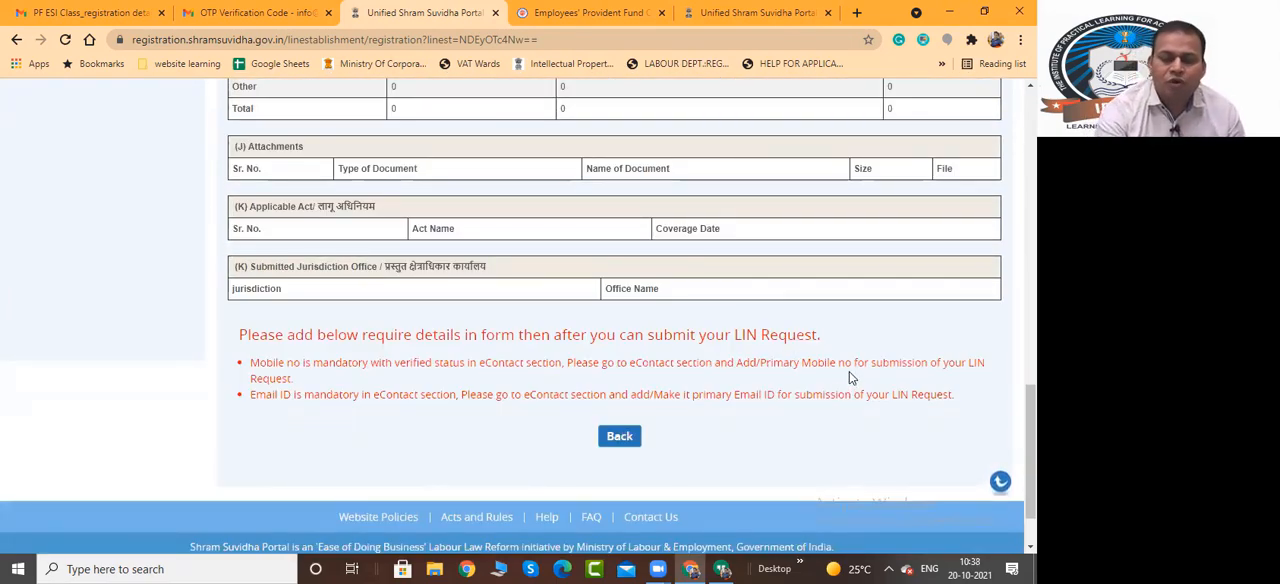
scroll(845, 375, "up", 7)
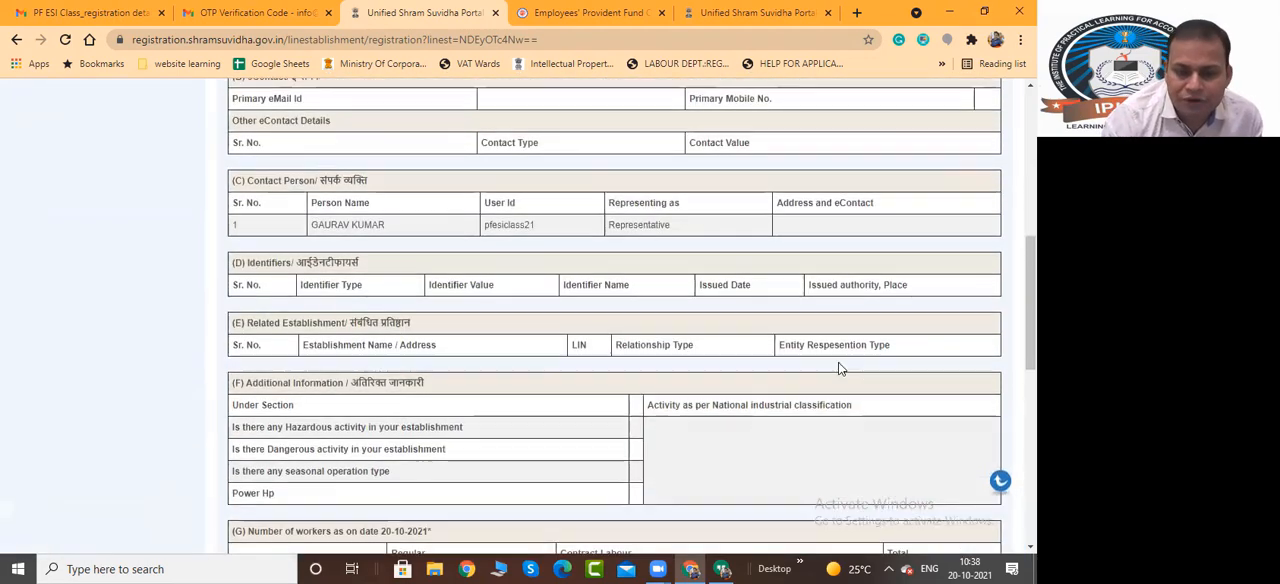
scroll(840, 369, "up", 8)
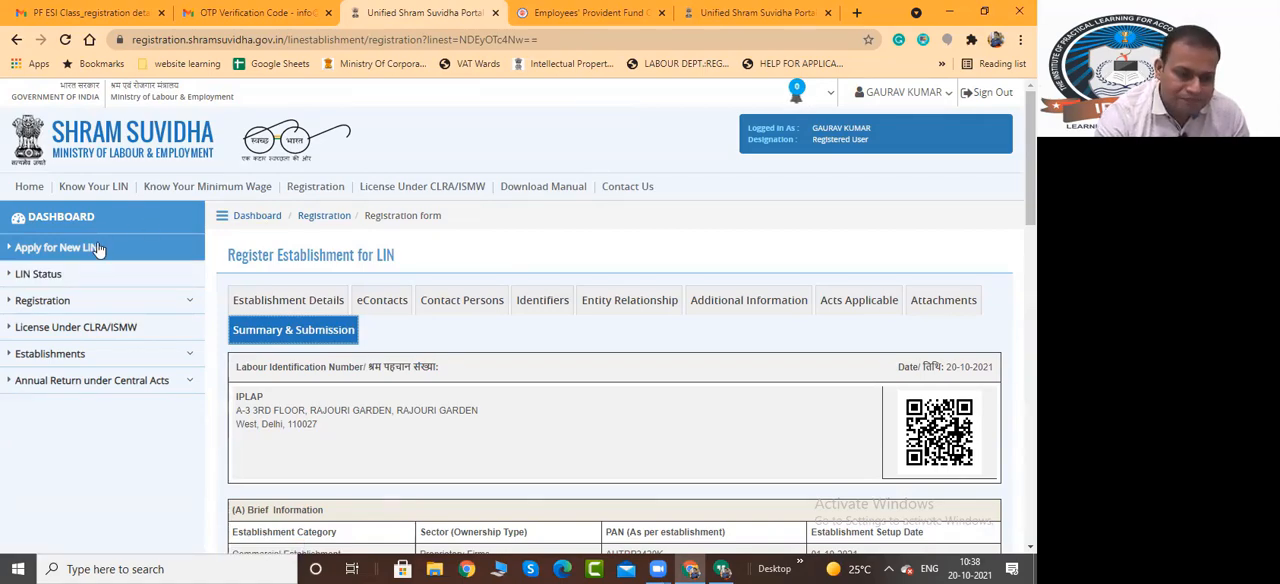
Open Registration For EPFO-ESIC and highlight the note on new company registrations and the AGILE-PRO form name
left_click(178, 301)
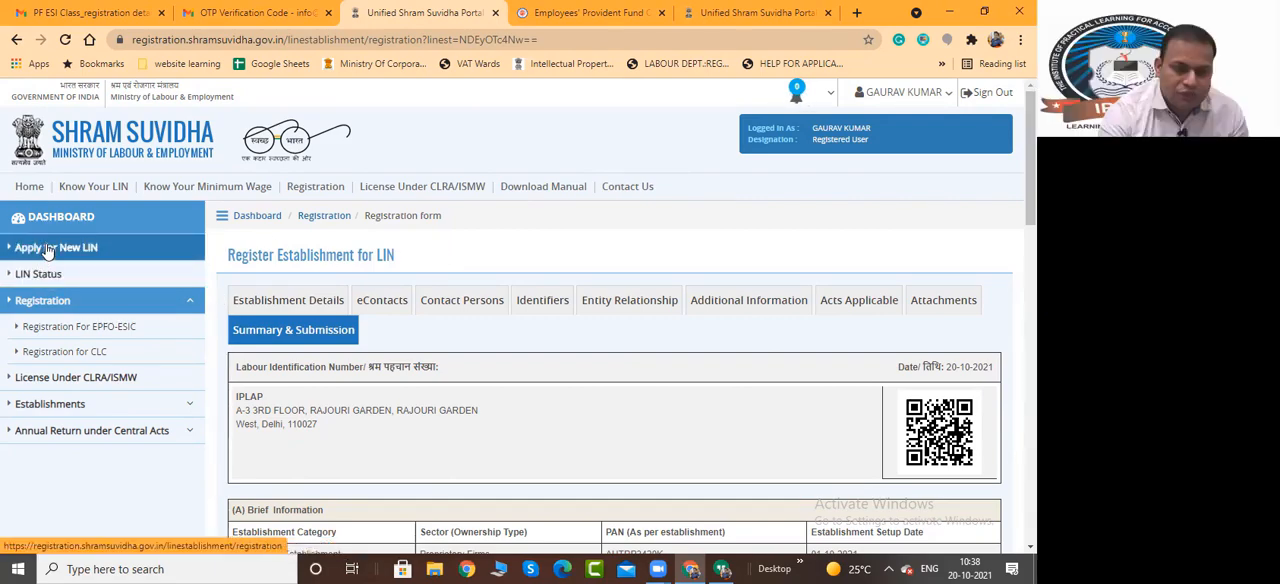
left_click(98, 333)
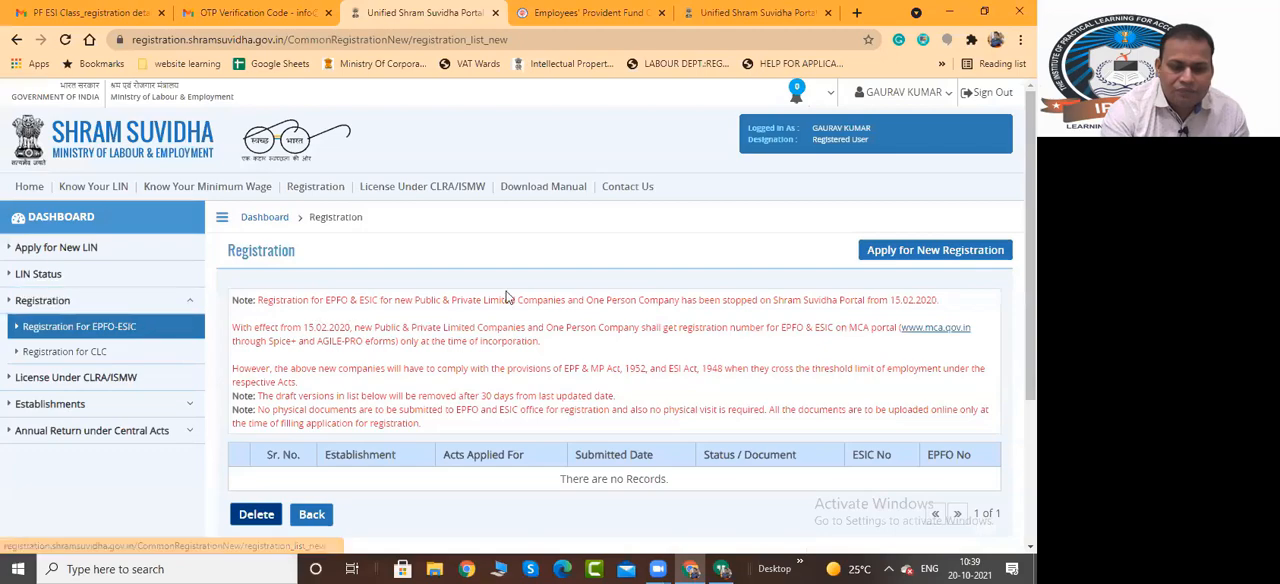
scroll(506, 290, "down", 1)
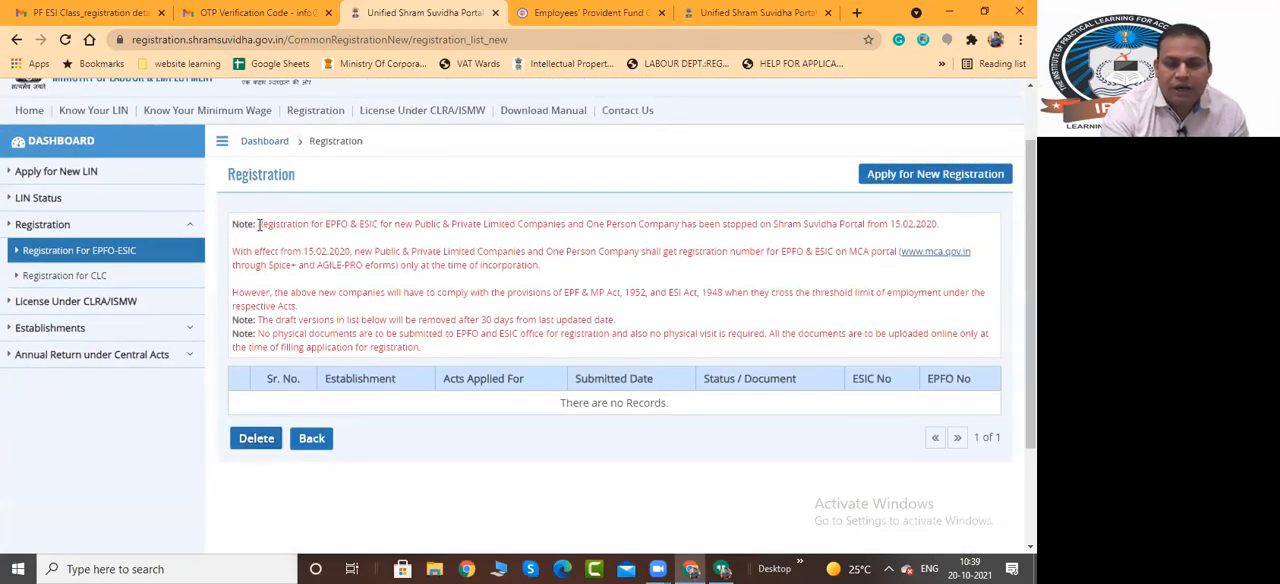
left_click_drag(259, 225, 942, 231)
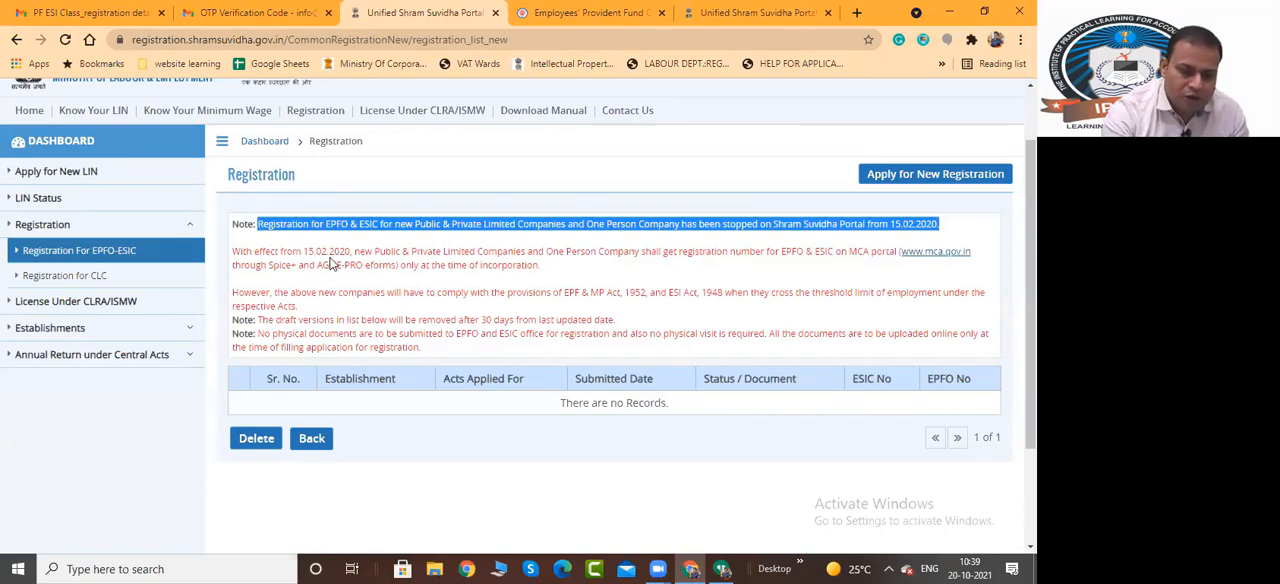
left_click_drag(316, 265, 365, 266)
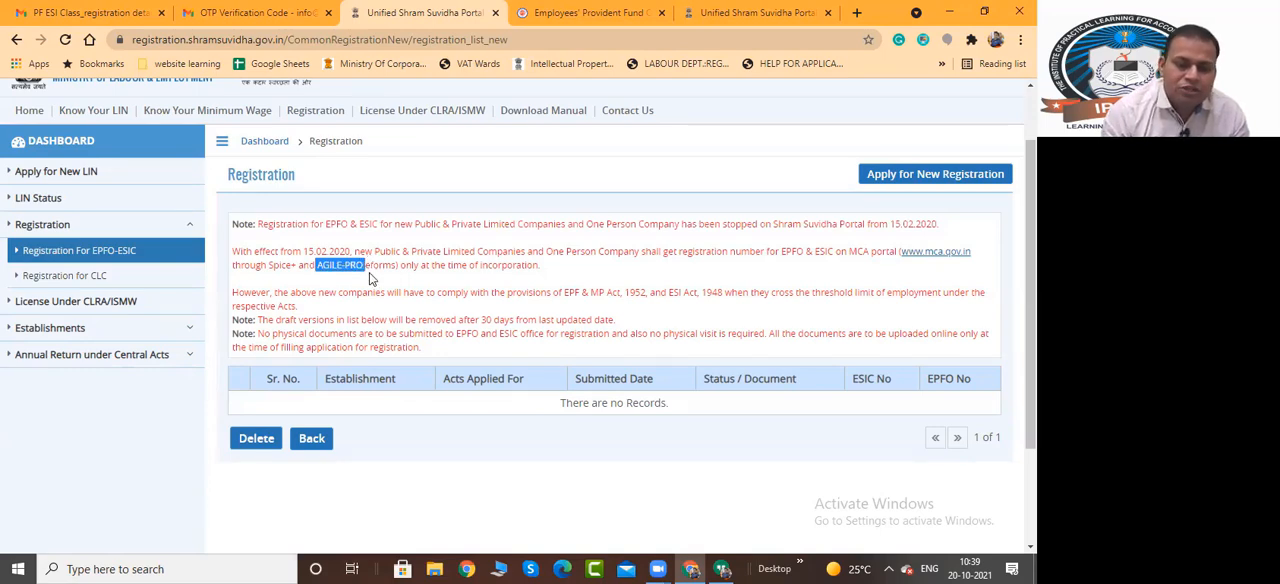
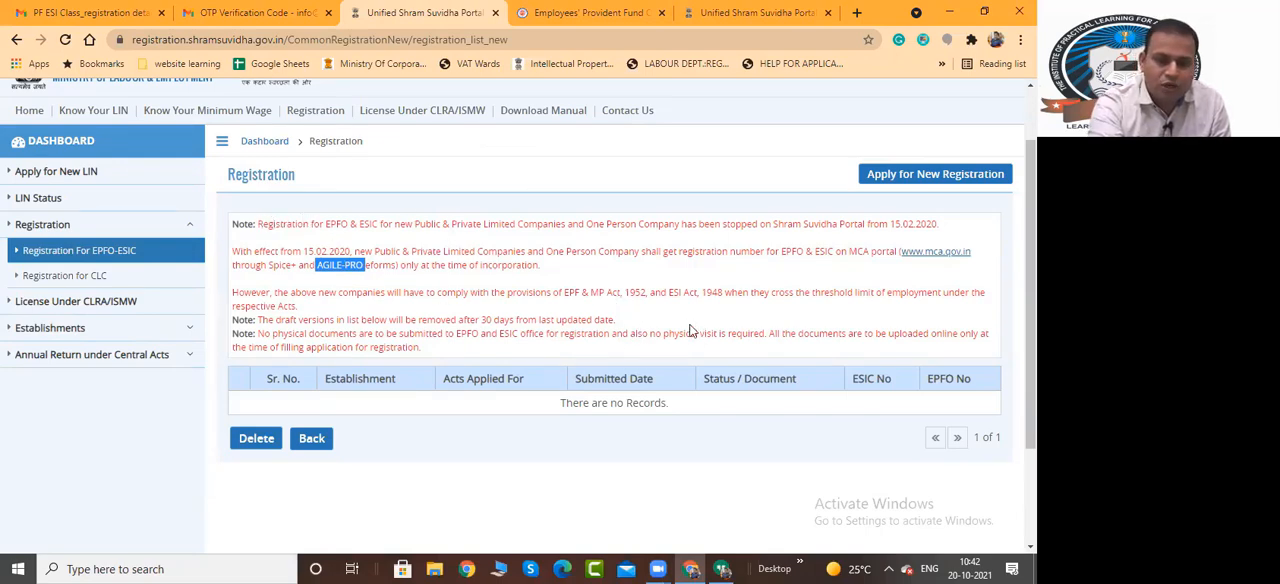
Start a new registration covering both the Employees' State Insurance Act, 1948 and the Employees' Provident Fund and Miscellaneous Provision Act, 1952
left_click(636, 288)
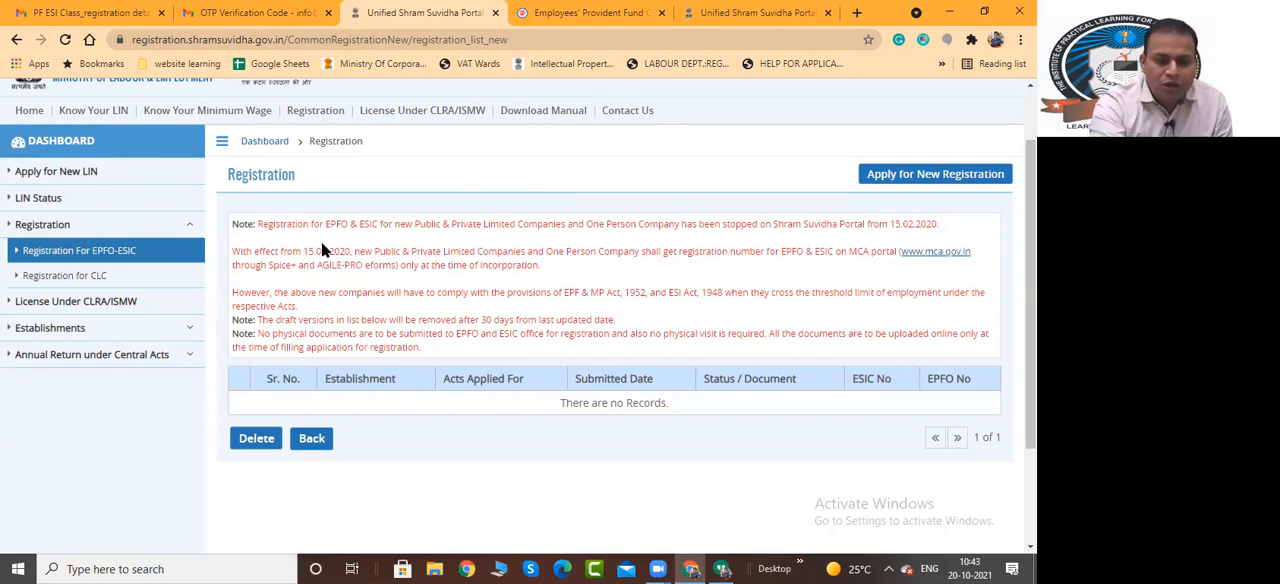
left_click(907, 176)
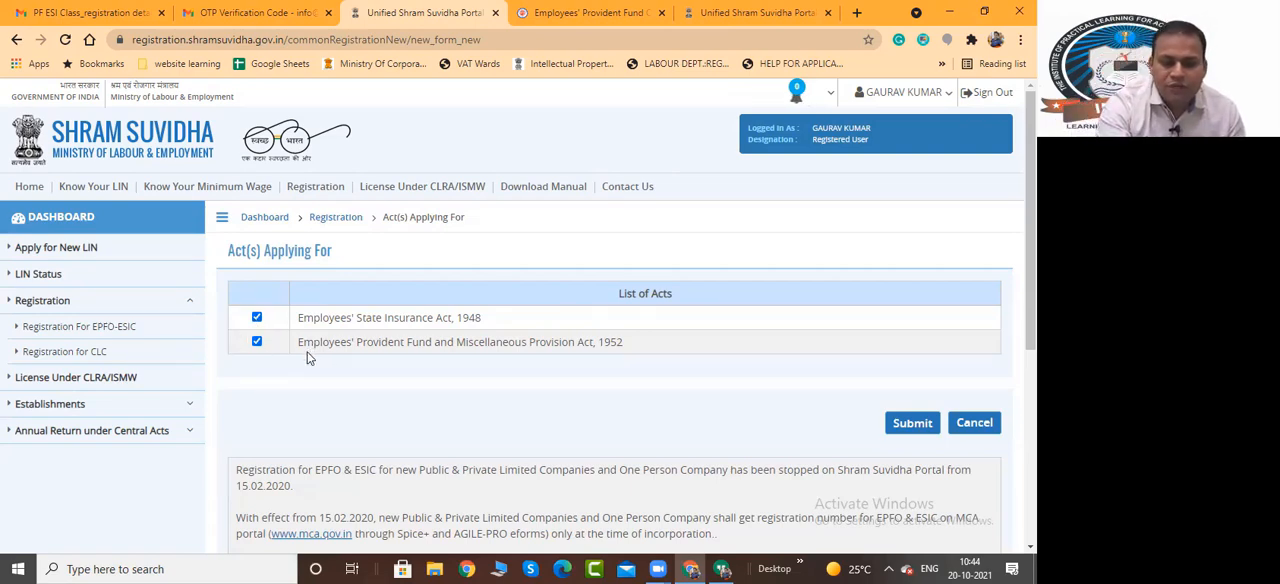
left_click(256, 320)
left_click(256, 342)
left_click(257, 319)
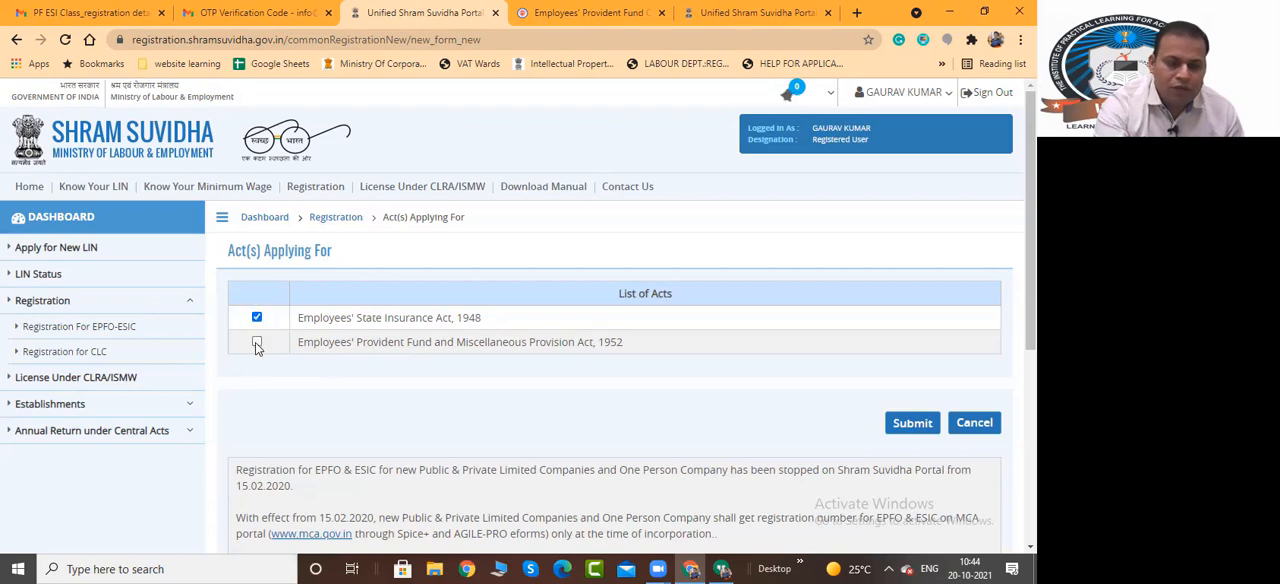
left_click(256, 343)
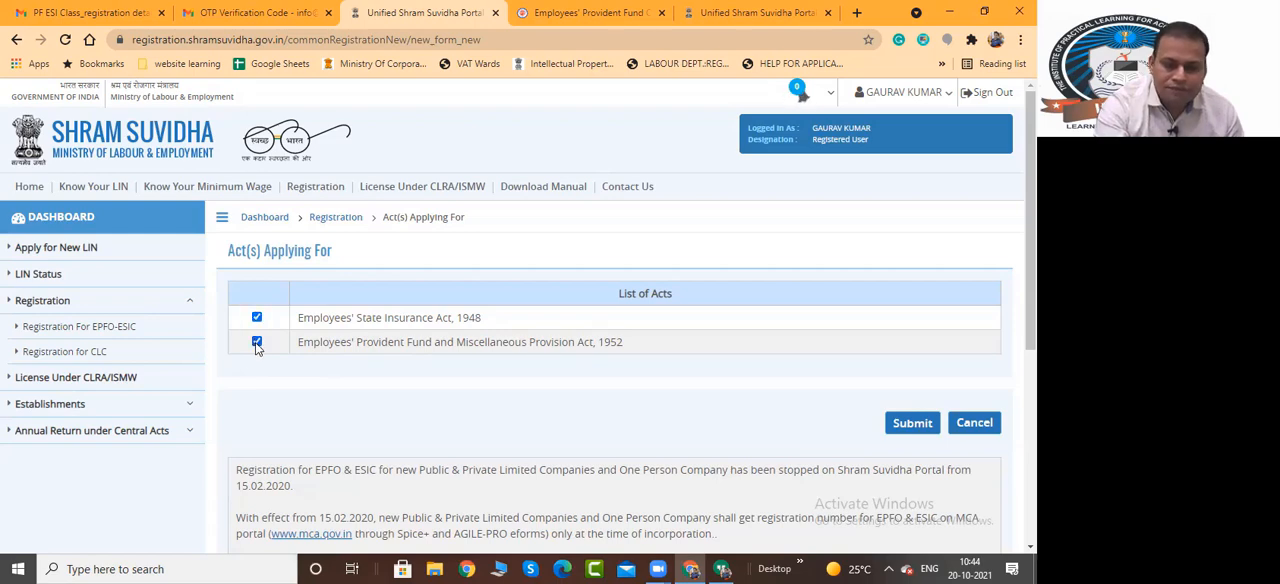
left_click(909, 425)
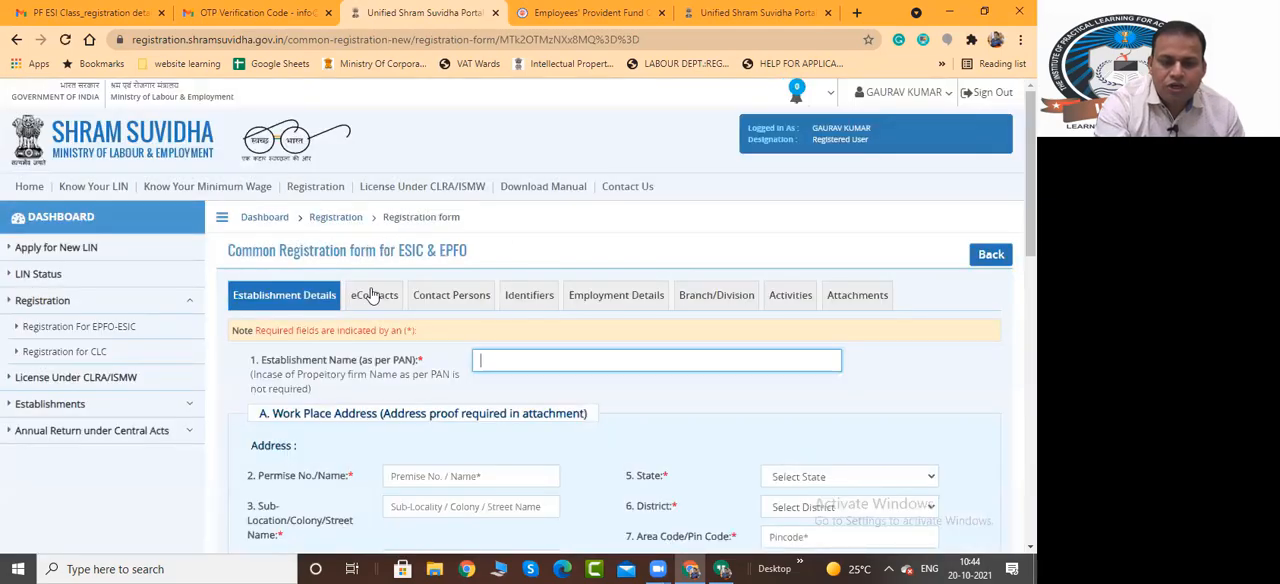
Highlight the common registration form's title and look through its Establishment Details section
left_click_drag(230, 250, 471, 268)
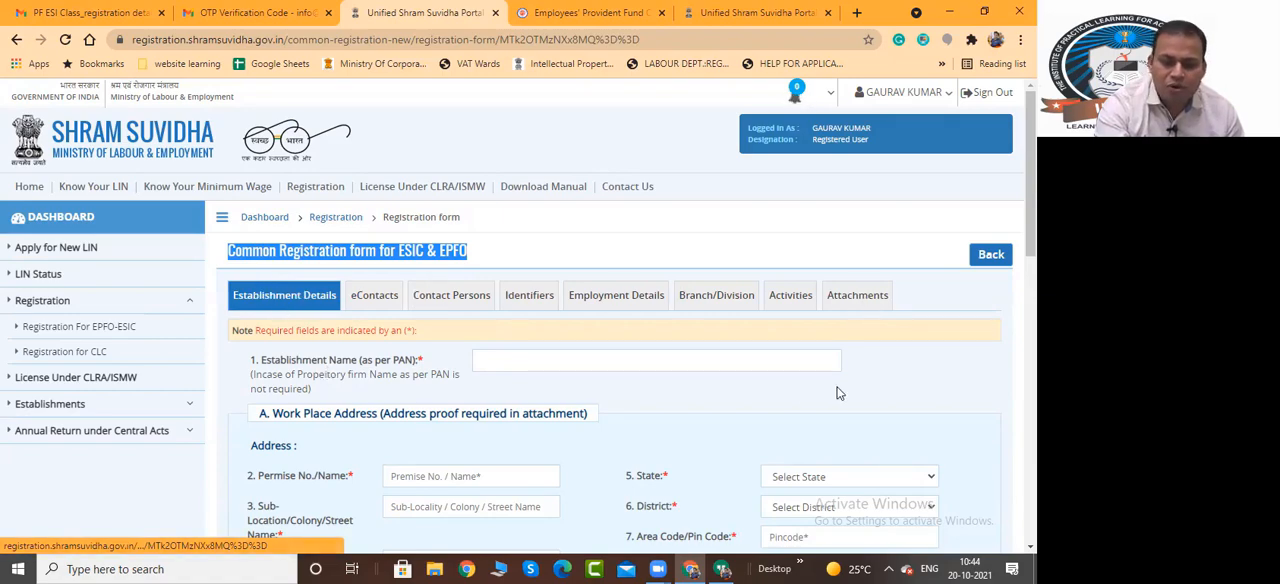
scroll(849, 396, "down", 4)
scroll(849, 396, "up", 4)
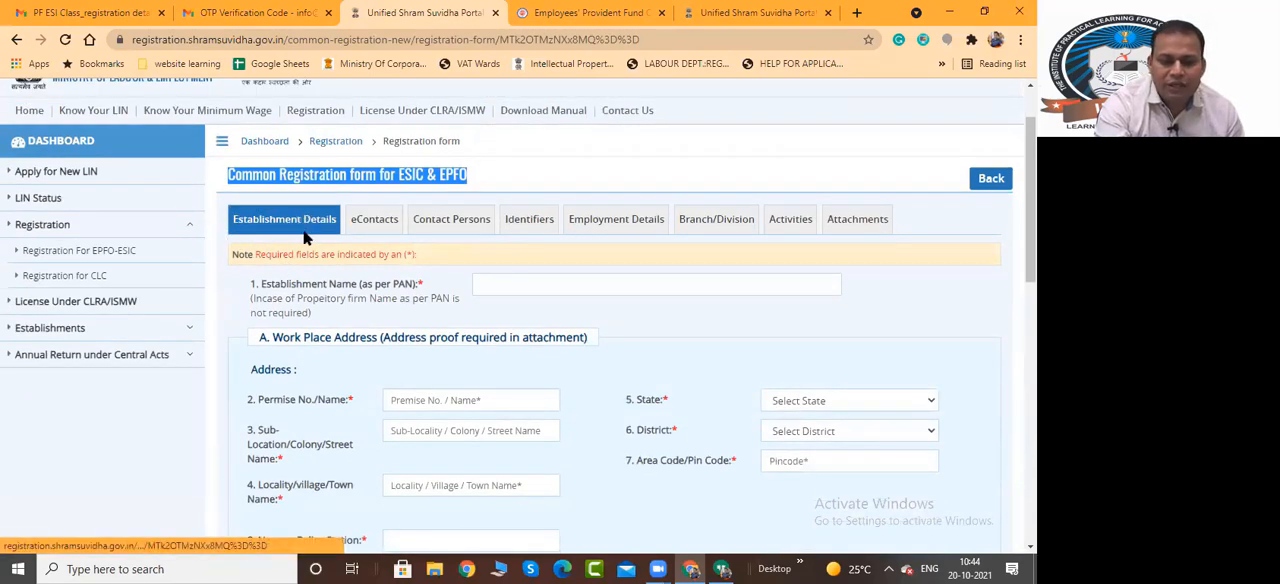
left_click(711, 328)
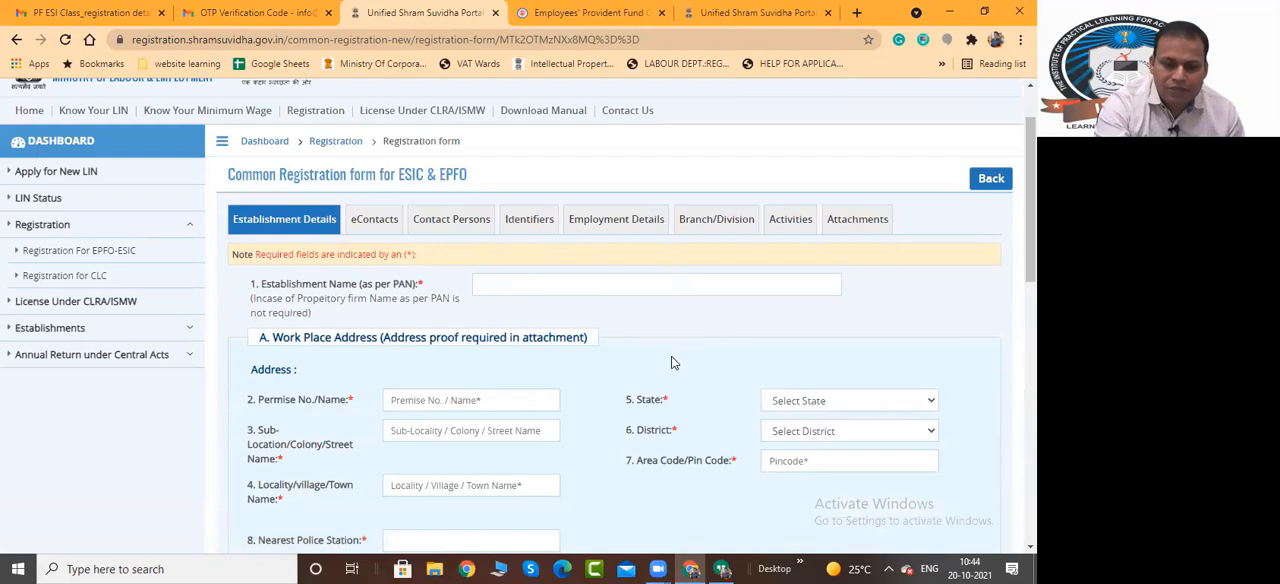
scroll(674, 415, "down", 3)
scroll(674, 415, "down", 5)
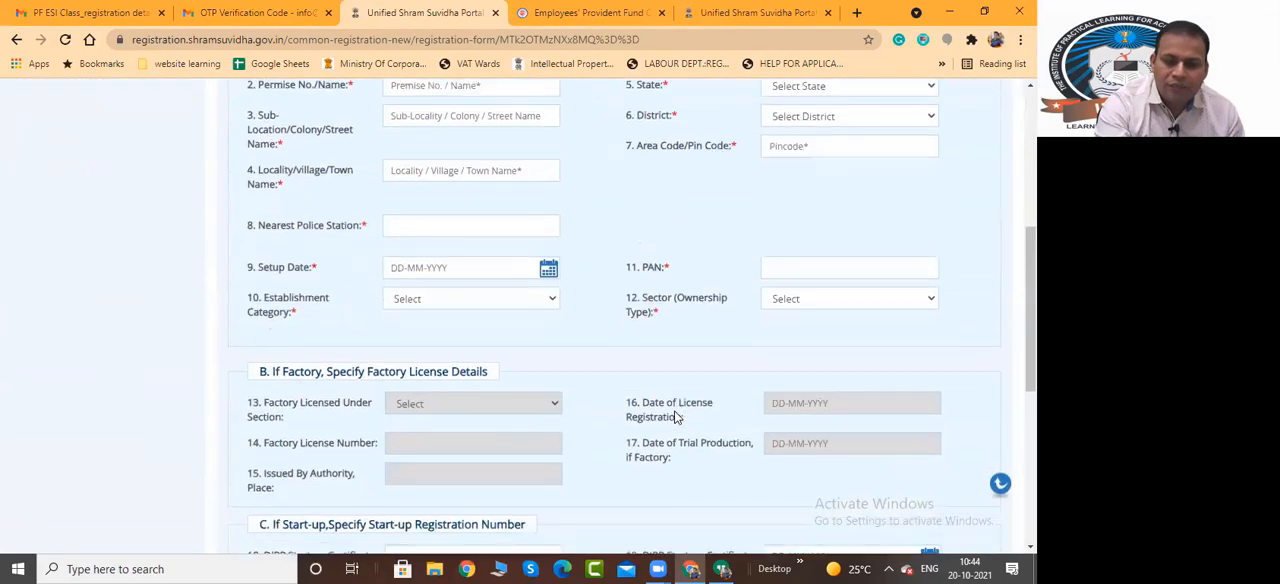
scroll(674, 417, "up", 7)
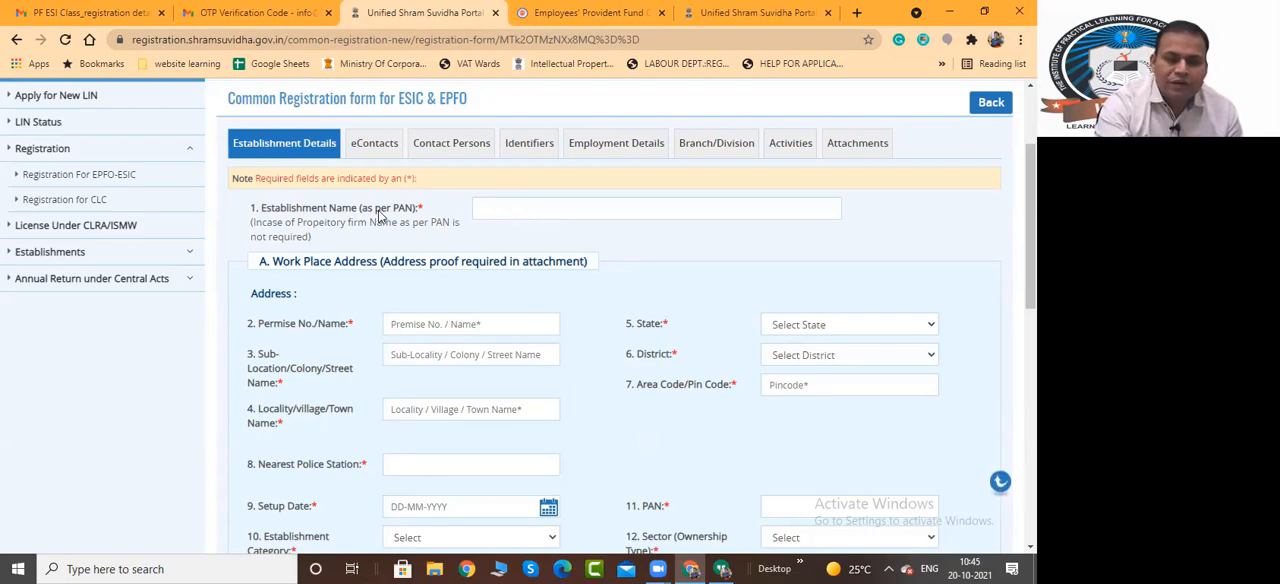
Highlight the note on proprietary firm names and enter IPLAP as the Establishment Name
left_click_drag(262, 229, 338, 244)
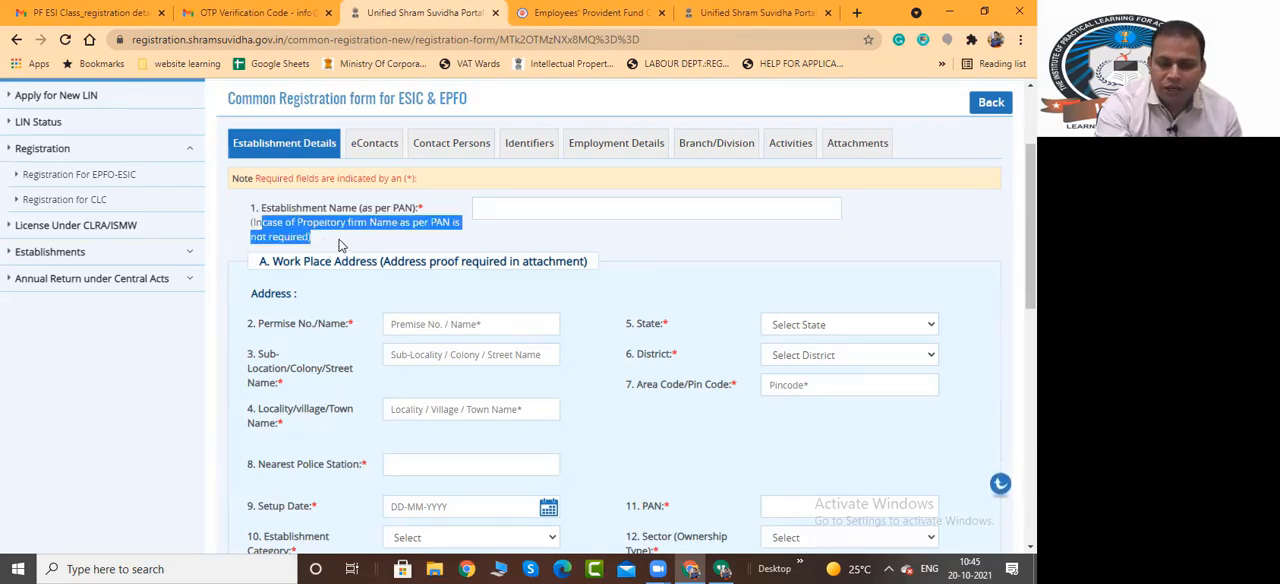
left_click(338, 244)
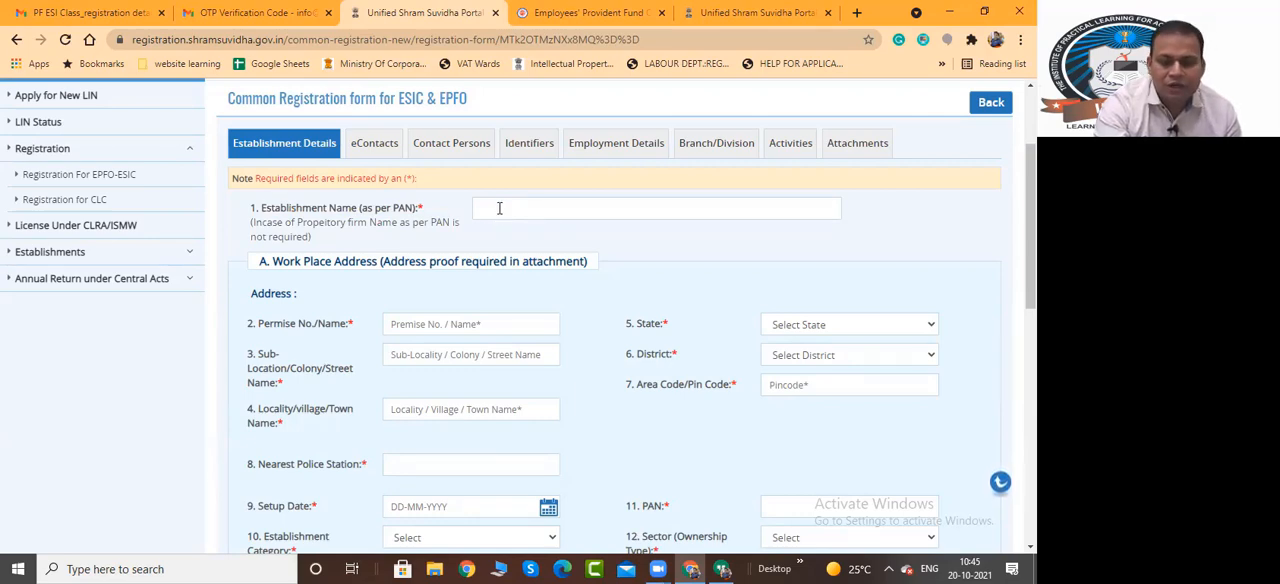
left_click(499, 208)
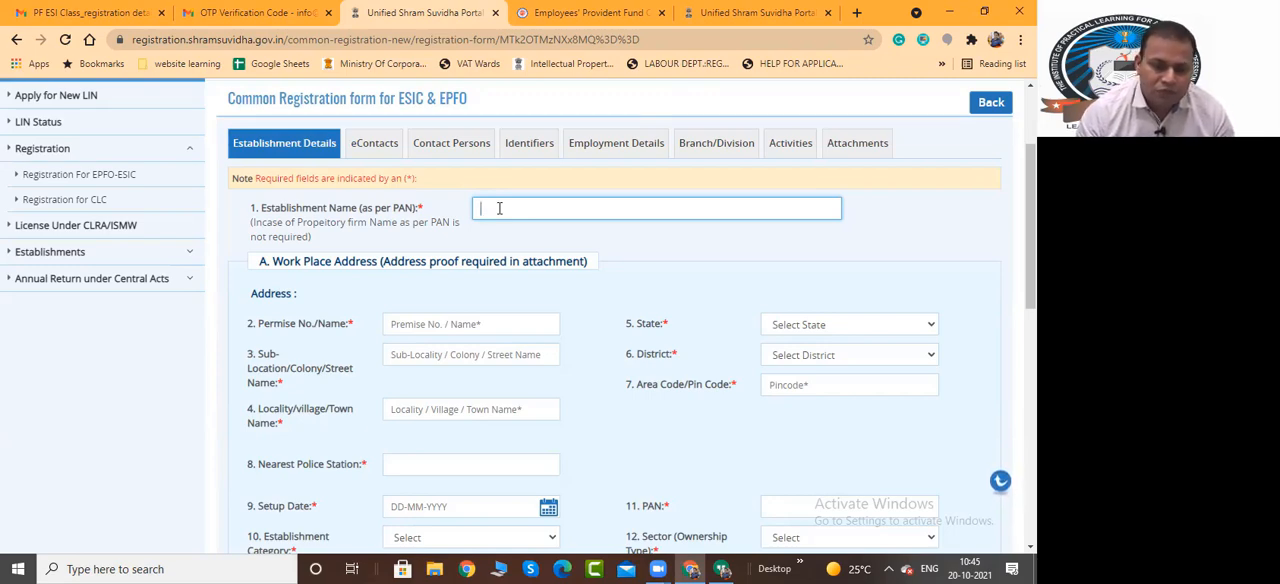
type("in")
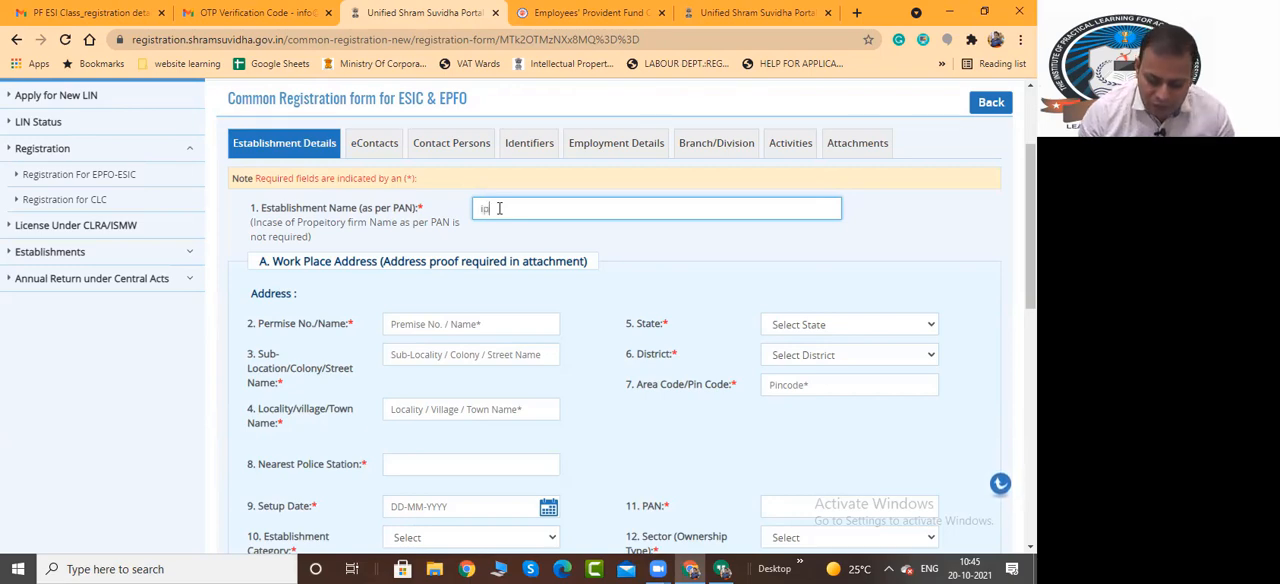
key("BackSpace")
type("IPLAP")
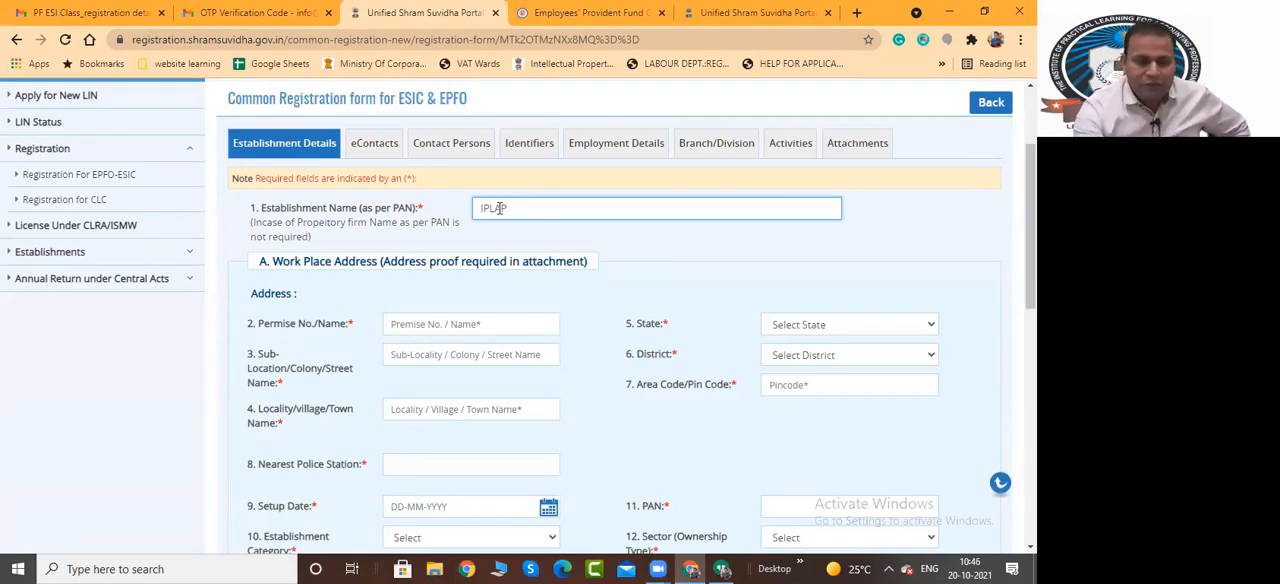
left_click_drag(517, 209, 476, 209)
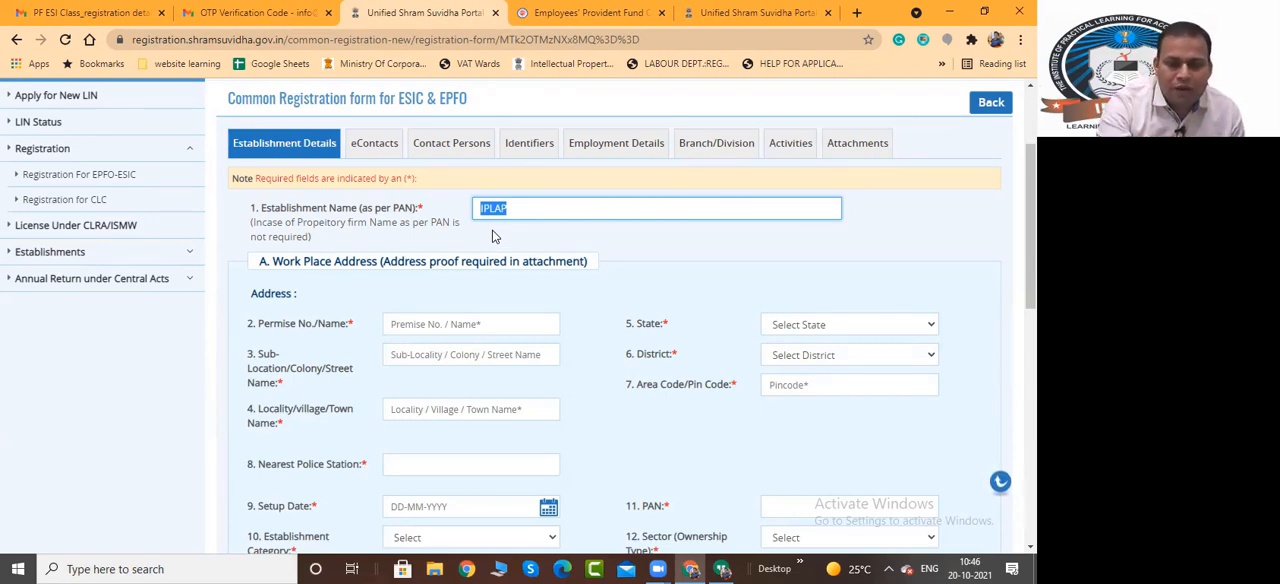
Try Factory as the Establishment Category to check the factory licence fields, and set the category to Commercial Establishment
scroll(534, 252, "down", 1)
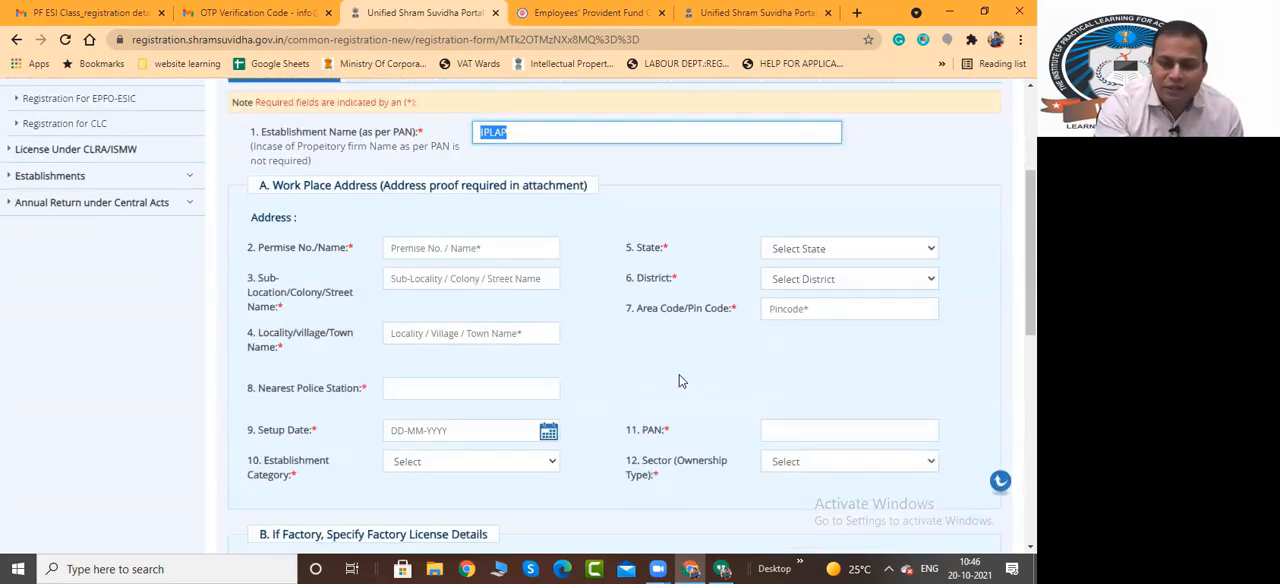
scroll(679, 381, "down", 1)
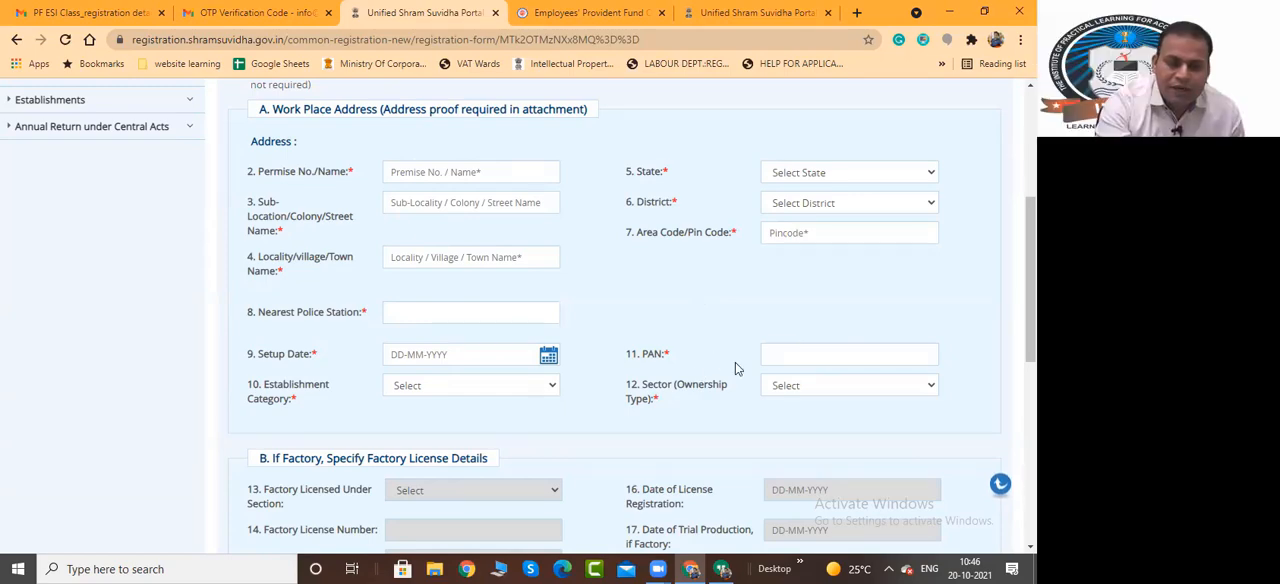
scroll(734, 366, "down", 2)
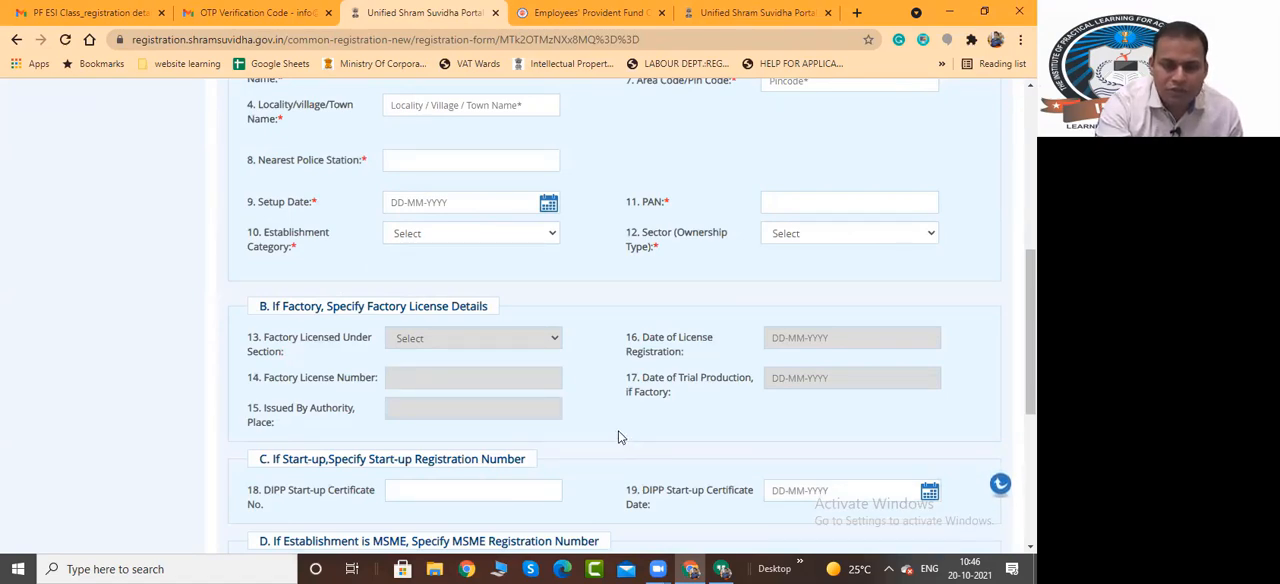
left_click(451, 238)
left_click(445, 294)
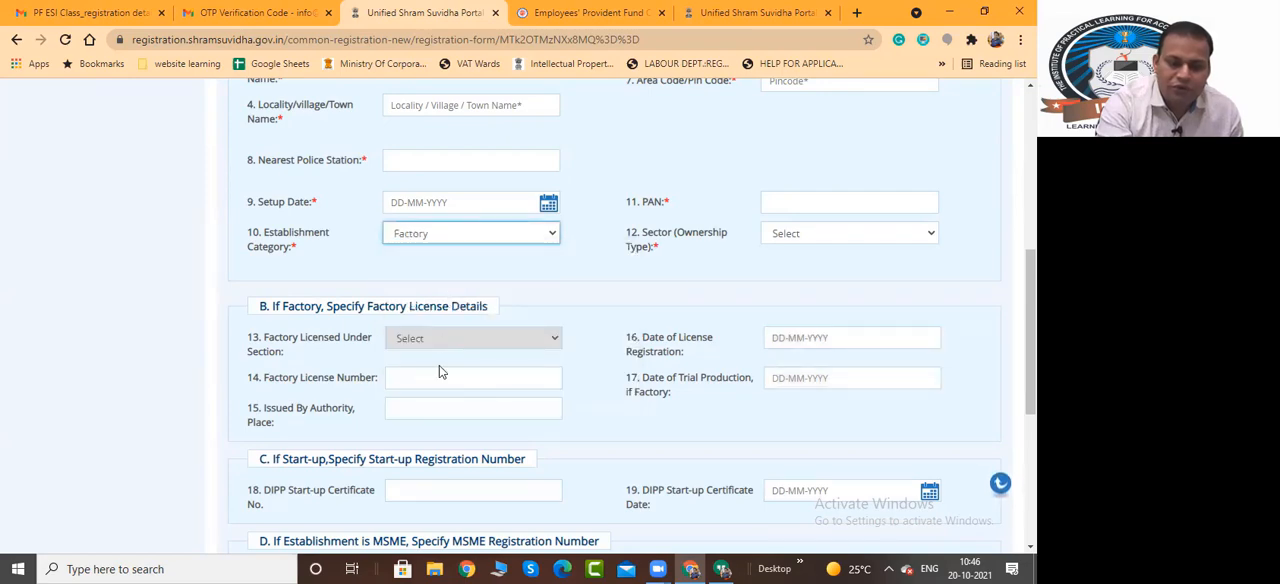
left_click(512, 243)
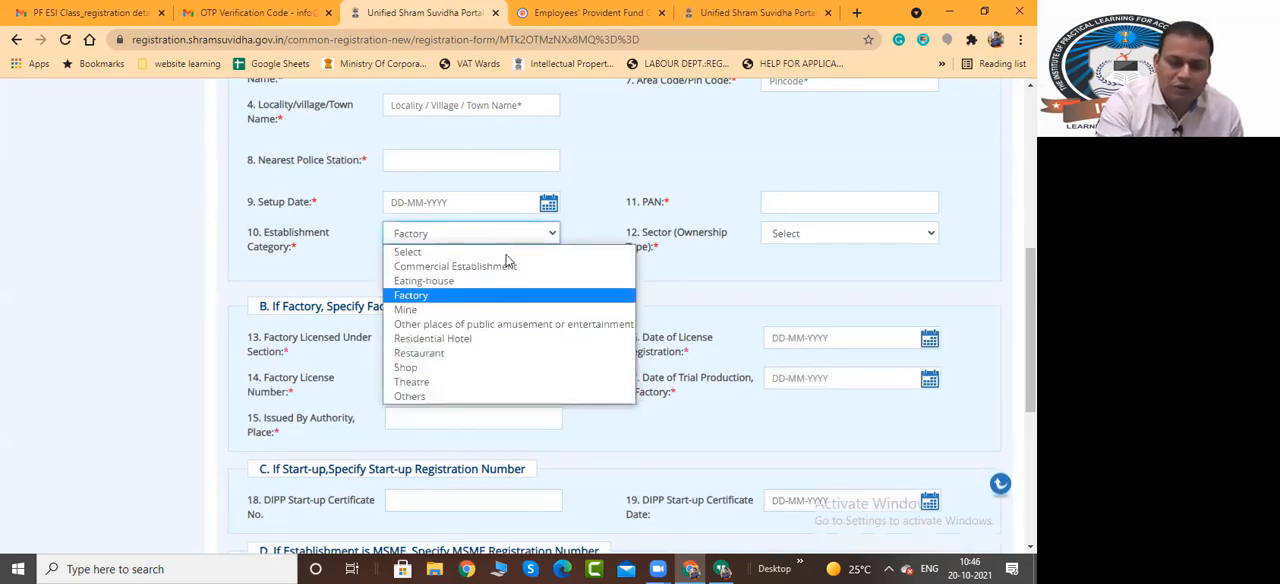
left_click(505, 266)
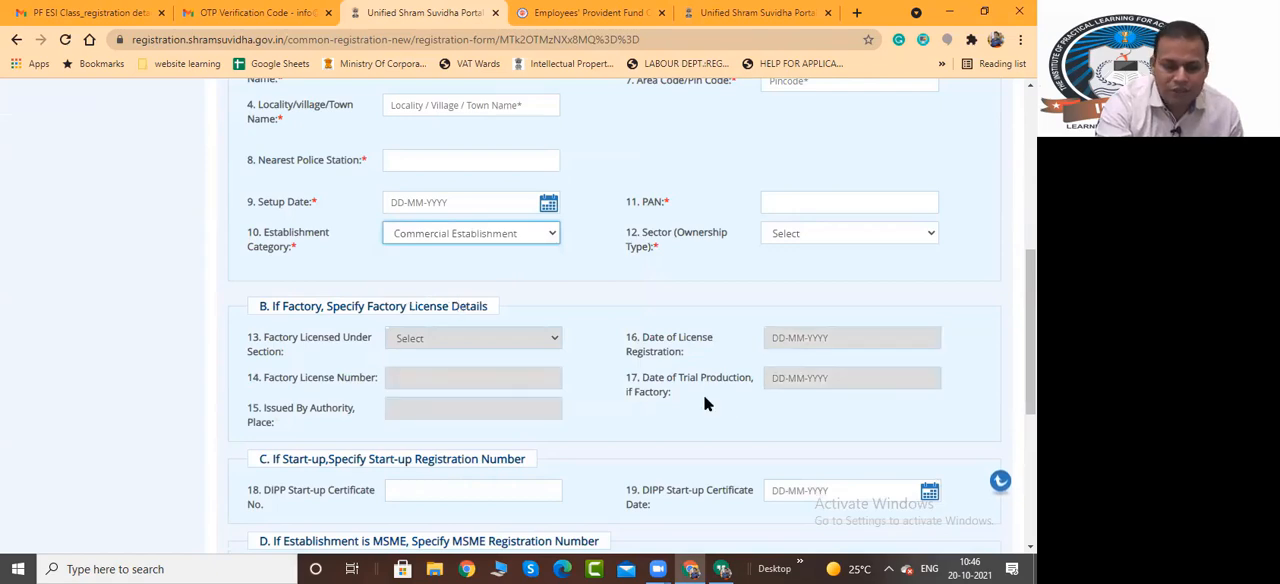
Review the factory licence, start-up, MSME and Ownership Details fields of the Establishment Details section
scroll(703, 395, "down", 3)
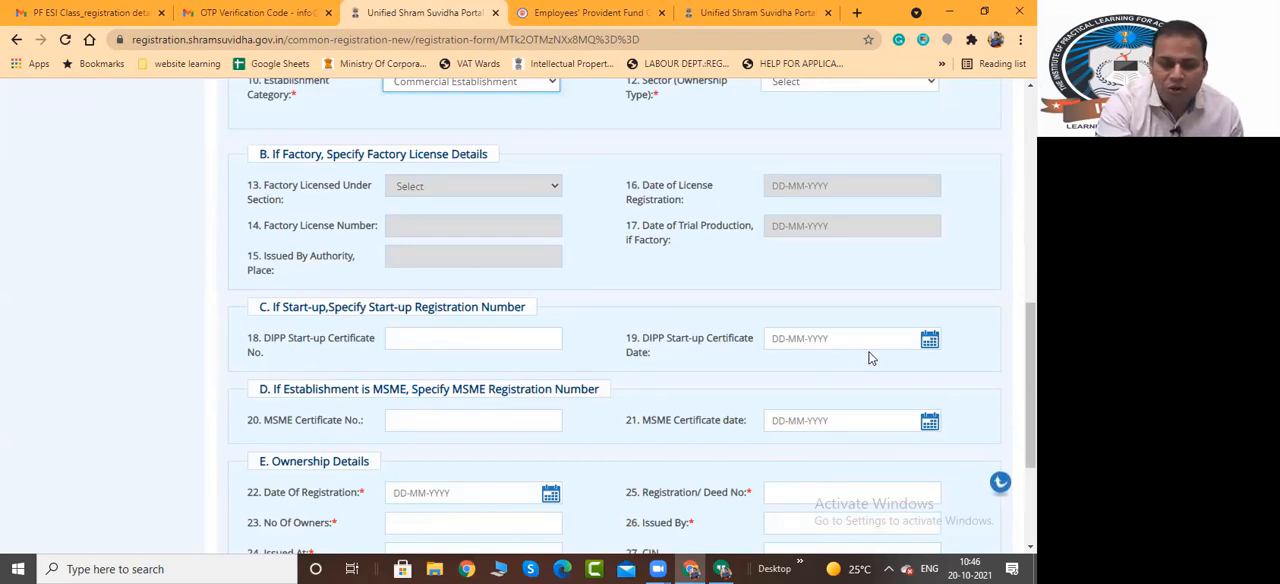
scroll(867, 352, "down", 3)
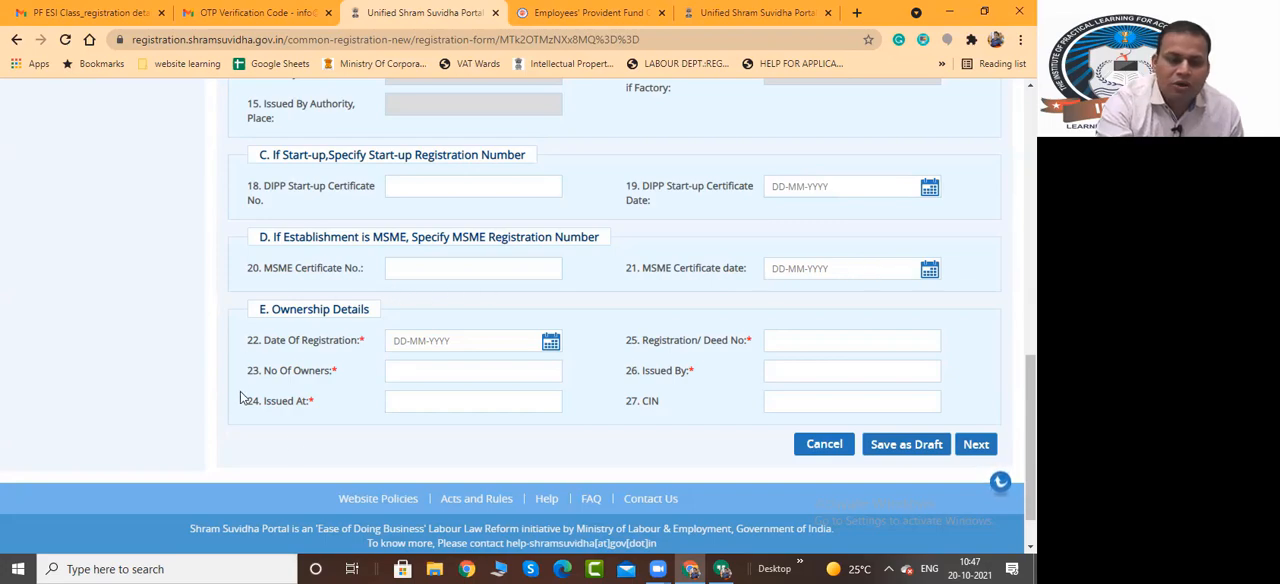
scroll(917, 397, "up", 4)
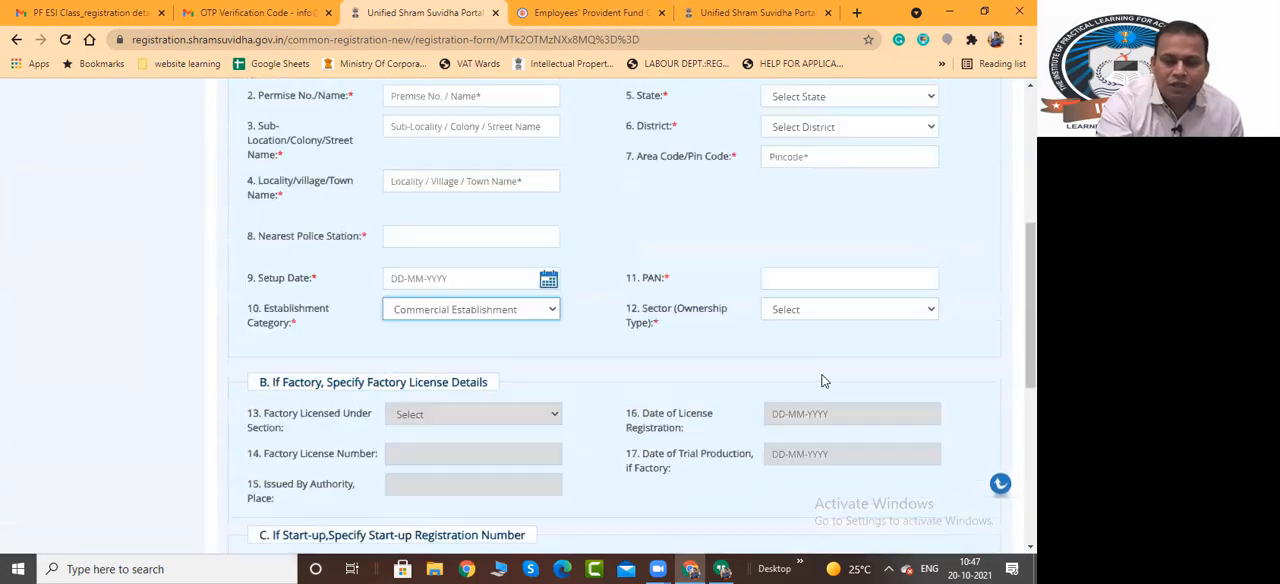
scroll(823, 377, "down", 4)
scroll(823, 380, "down", 1)
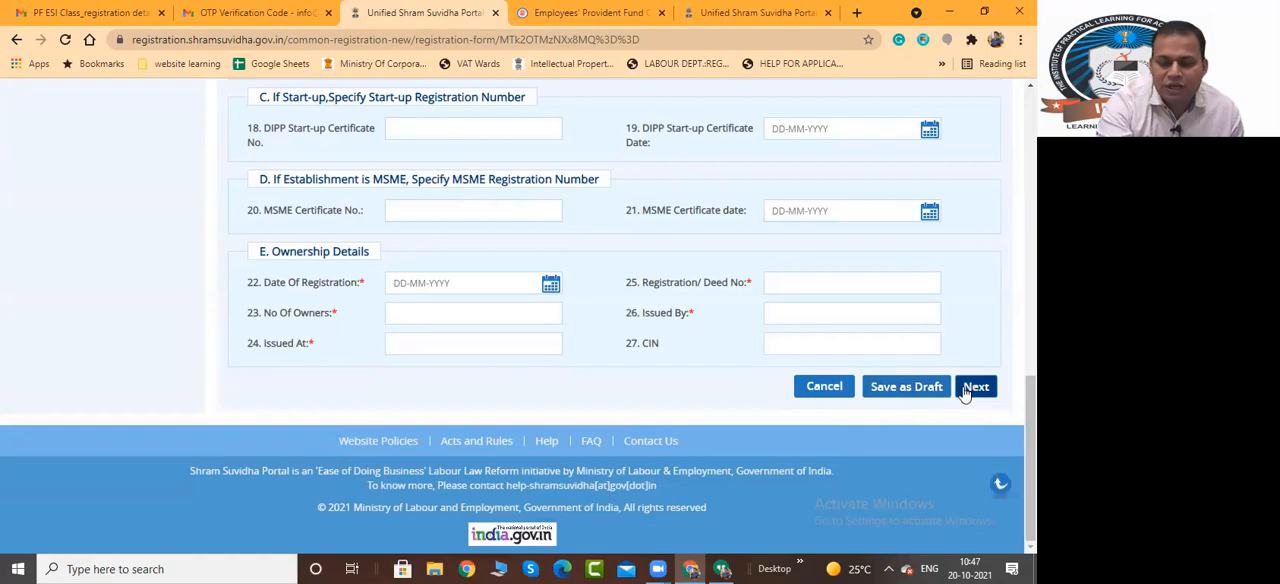
Open the eContacts section and review the primary e-mail and mobile fields
left_click_drag(1031, 440, 1031, 180)
left_click(372, 200)
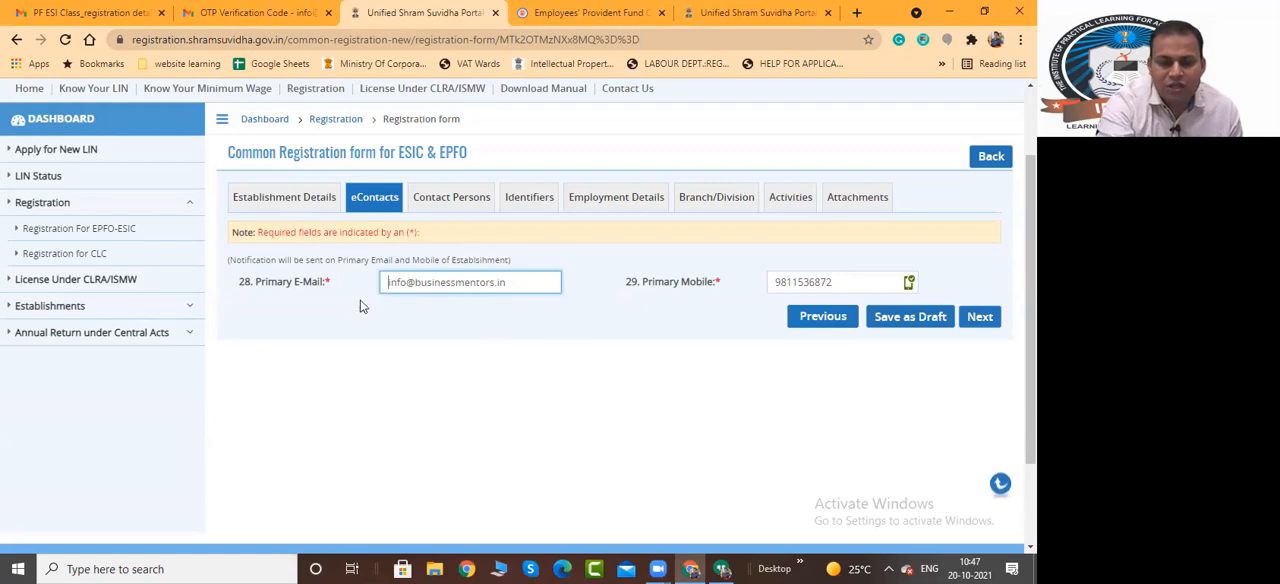
left_click(615, 301)
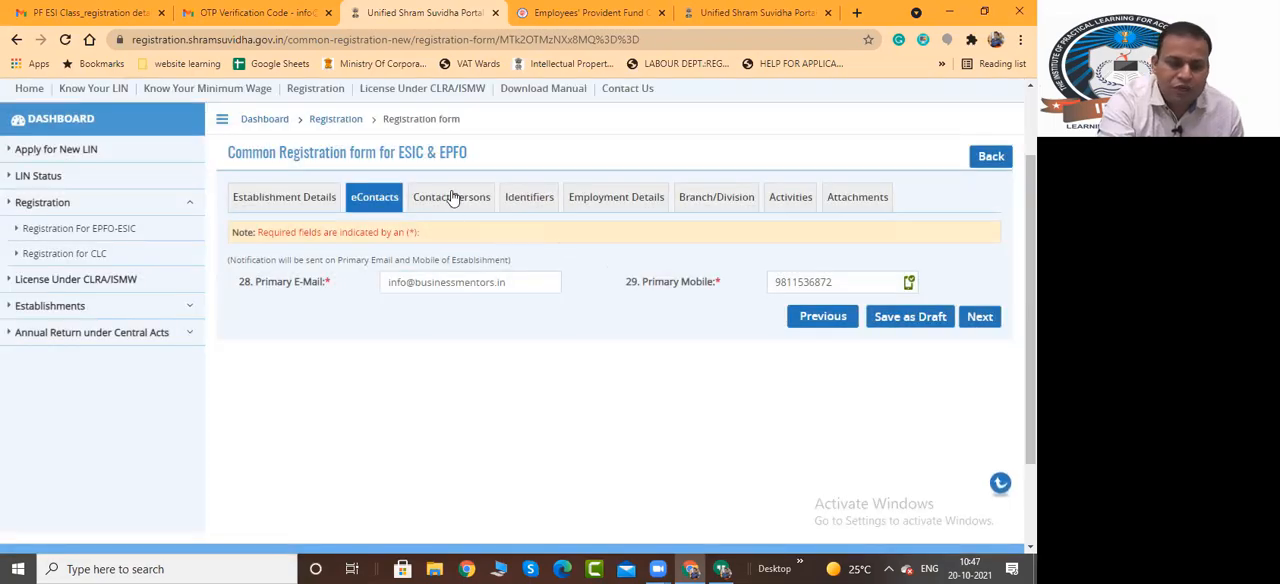
Open the Contact Persons section and review the Primary Manager, Primary Owner and Add more Owners fields
left_click(451, 197)
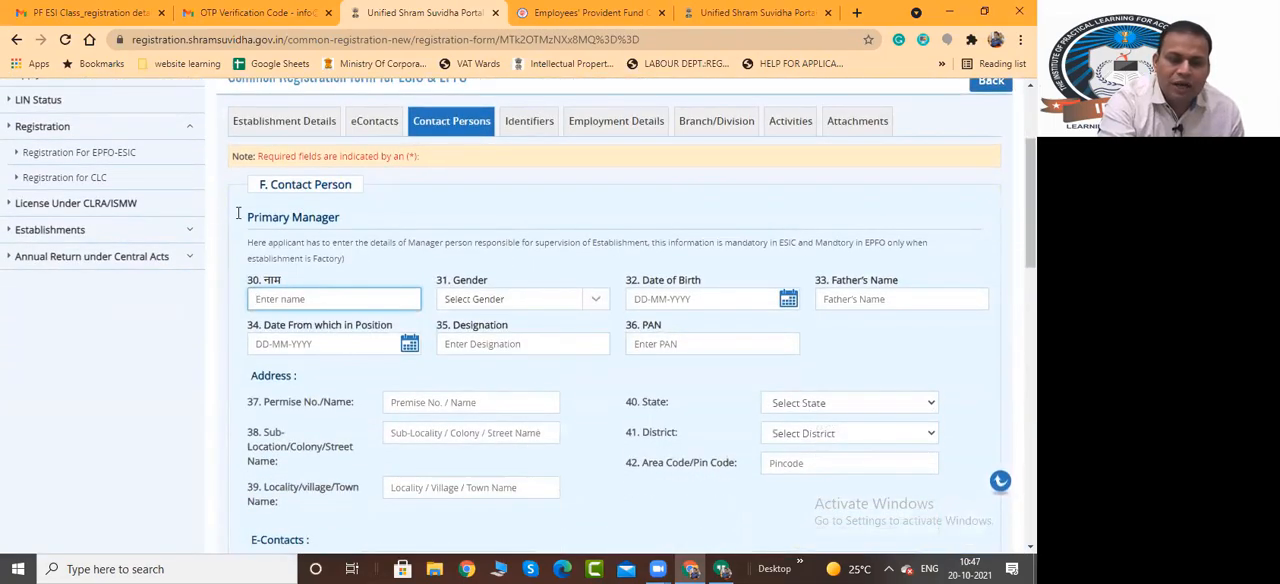
scroll(311, 324, "down", 3)
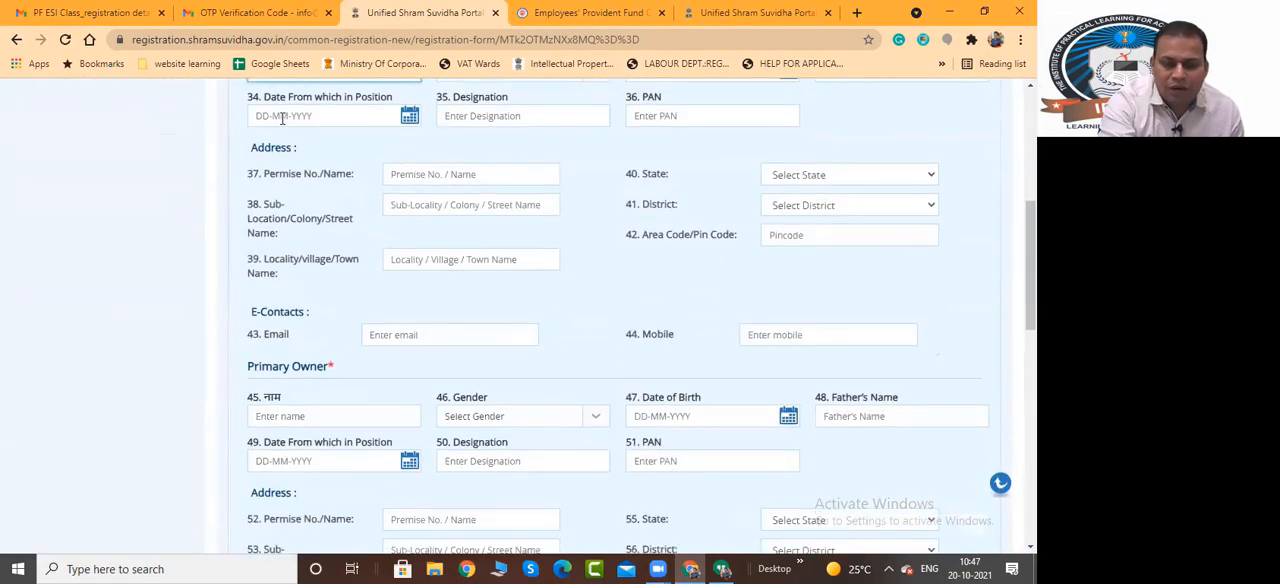
scroll(651, 363, "up", 2)
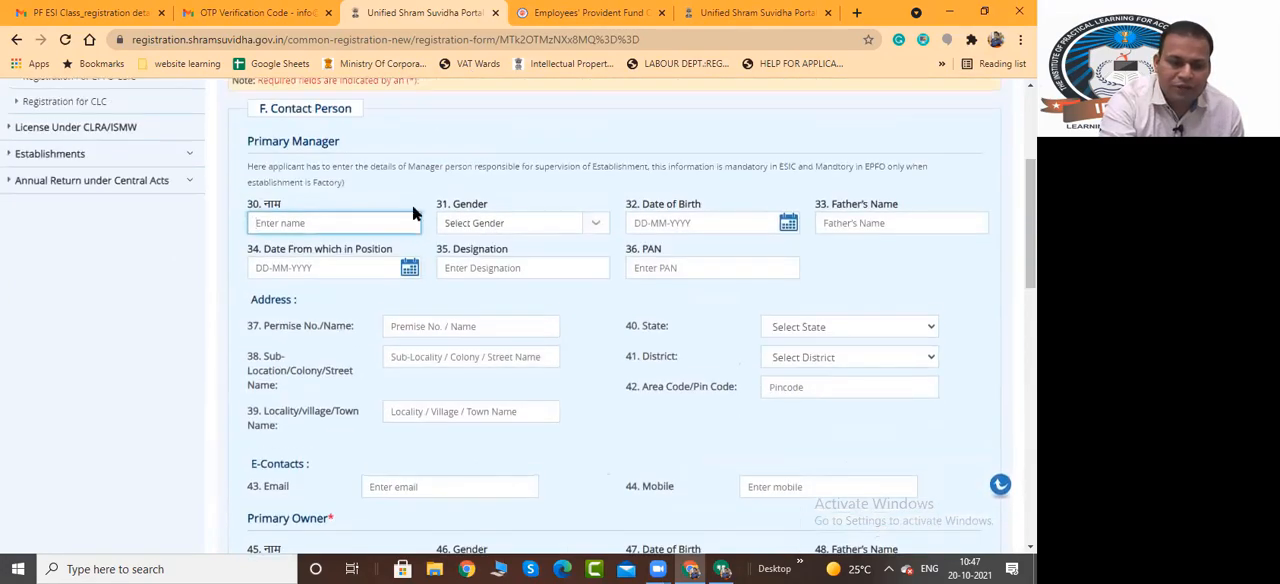
scroll(559, 362, "down", 3)
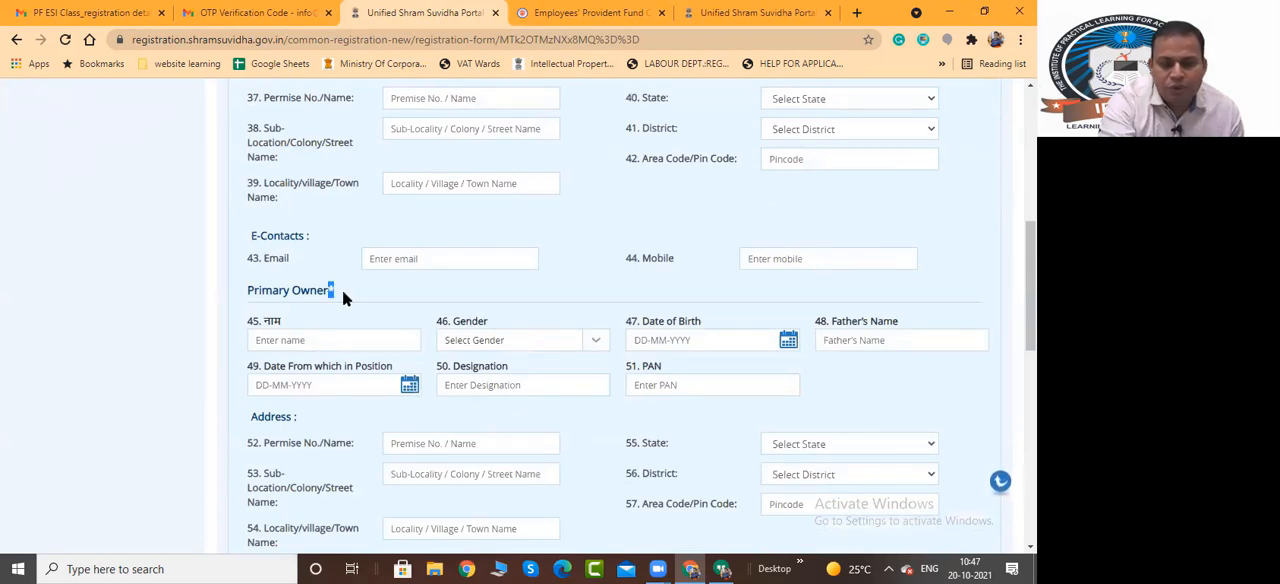
left_click_drag(336, 291, 329, 289)
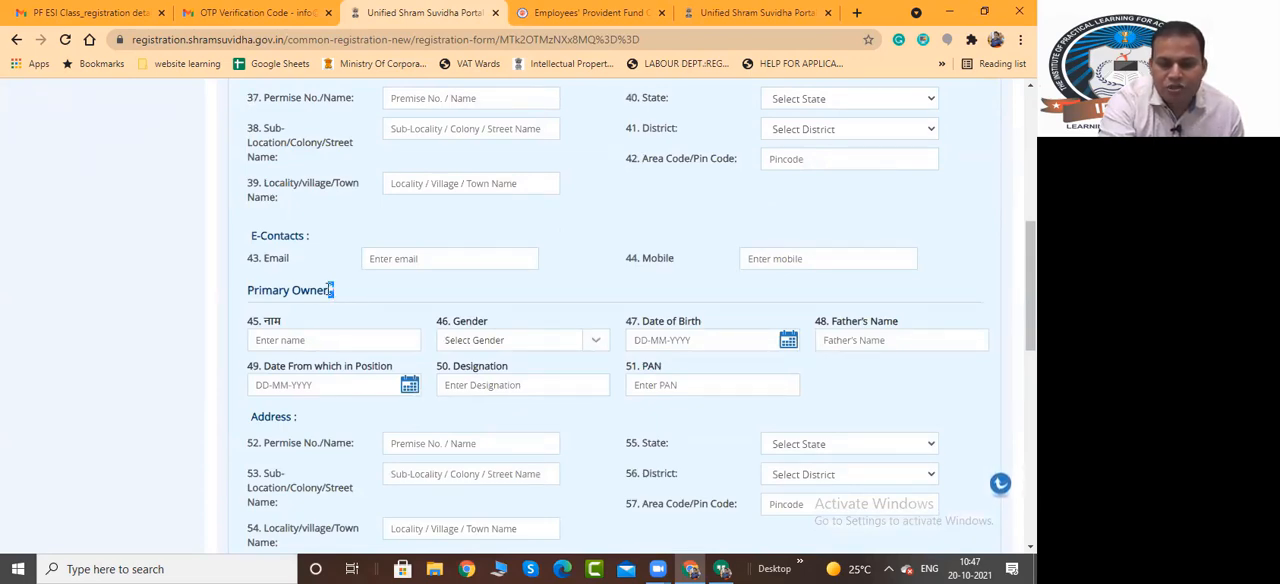
scroll(360, 302, "down", 7)
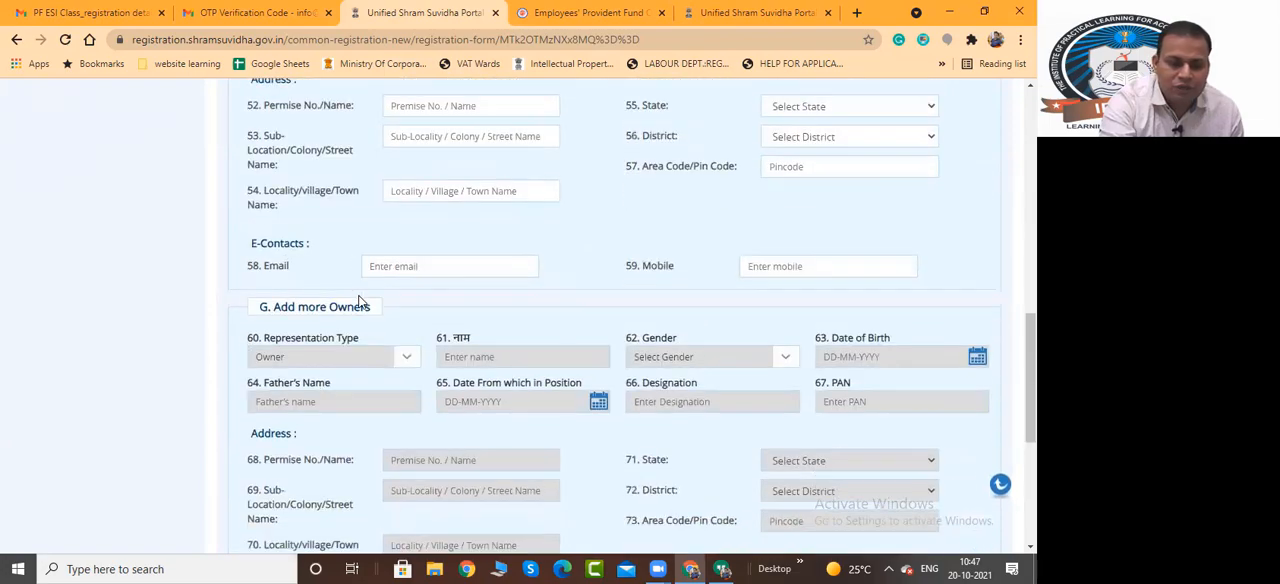
scroll(363, 298, "up", 12)
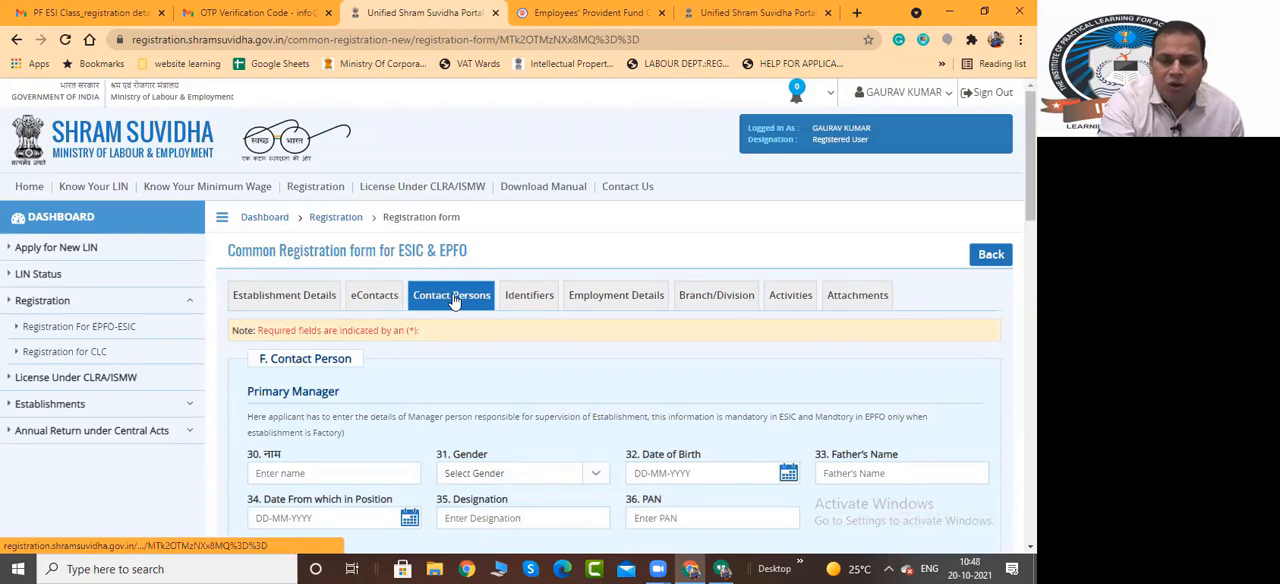
Open the Identifiers section and review the identifier types, the issue detail fields and the Mark it as Address Proof option
left_click(537, 300)
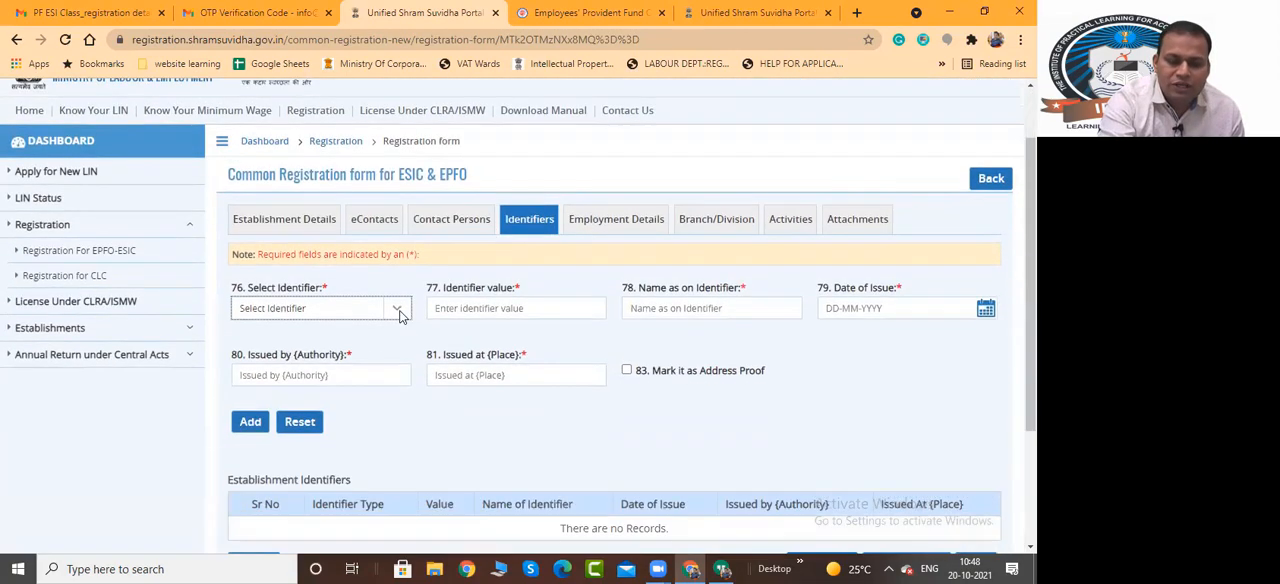
left_click(378, 314)
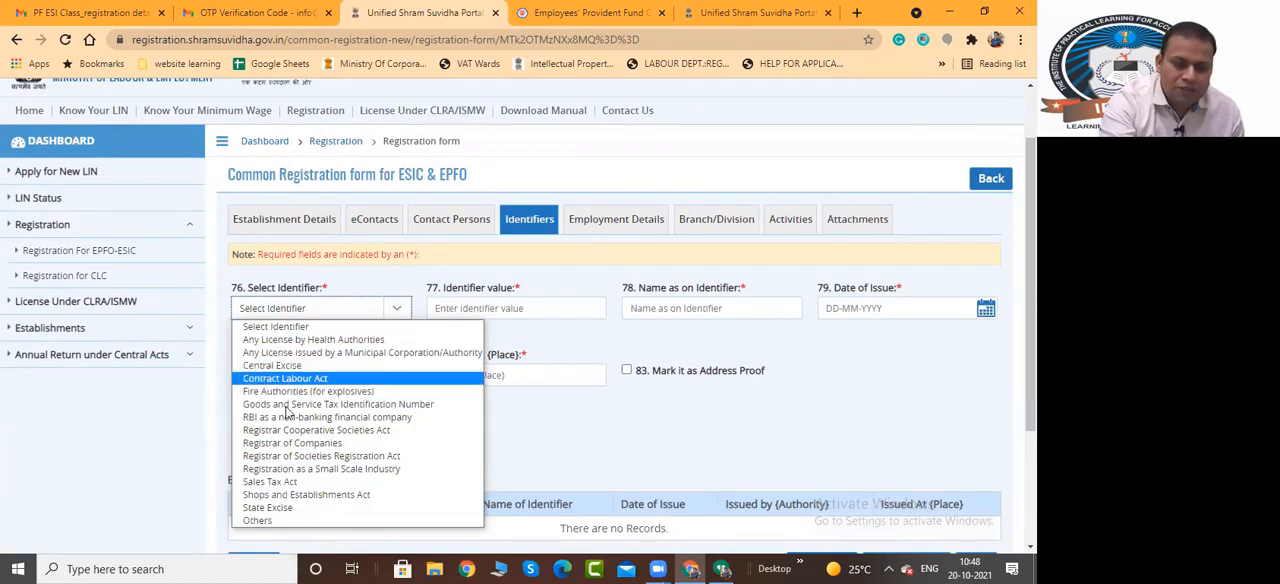
left_click(578, 326)
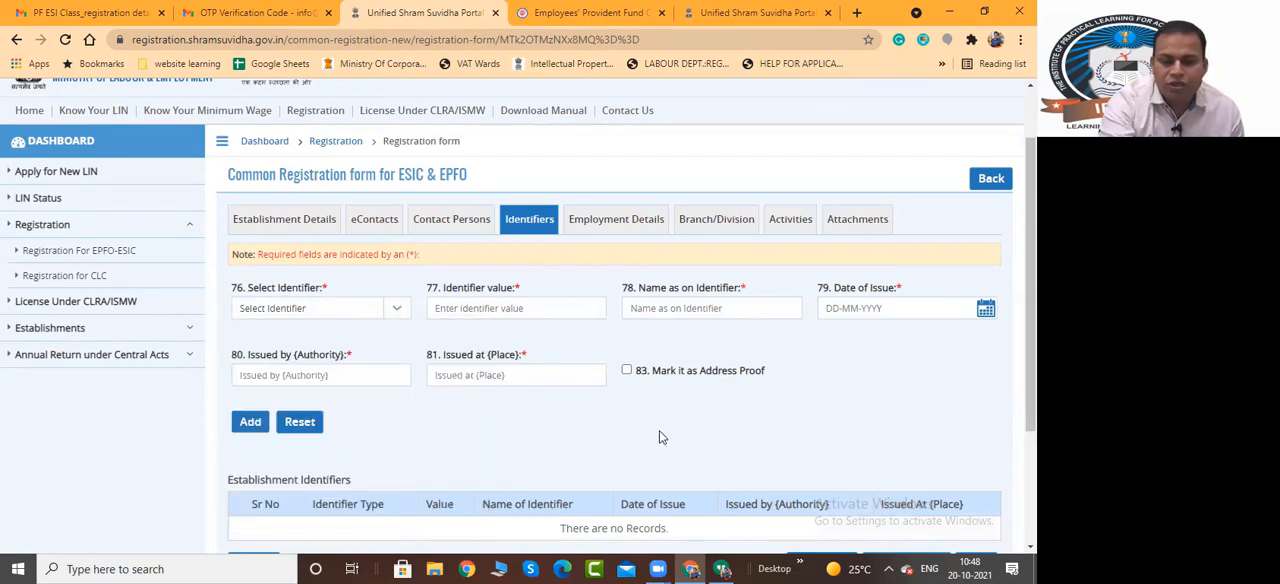
scroll(540, 450, "down", 2)
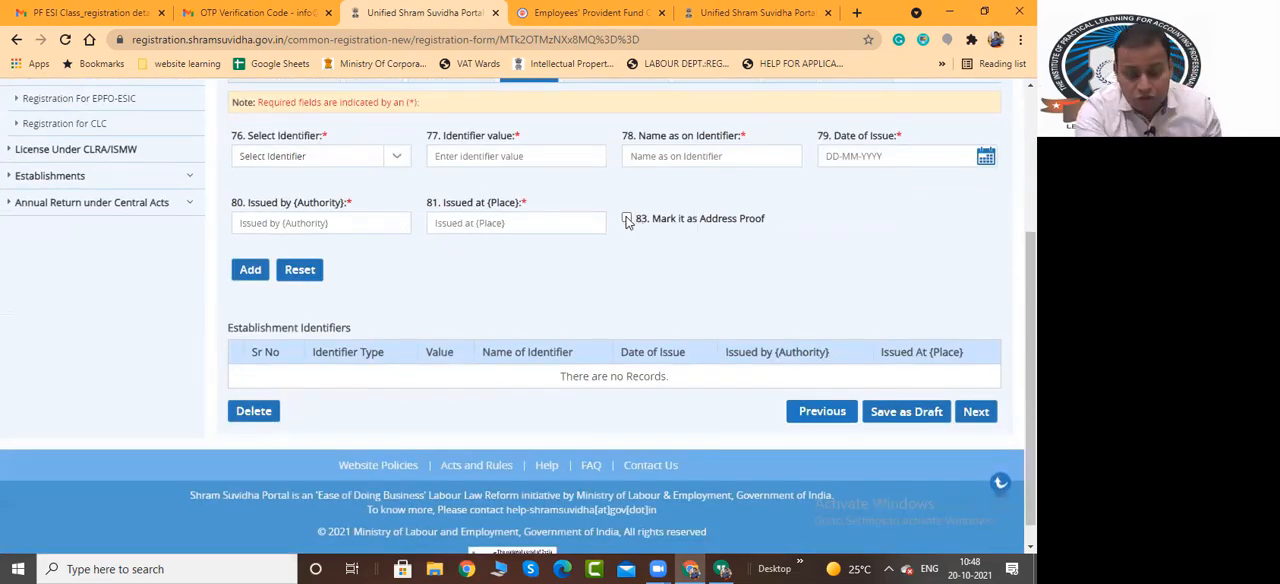
left_click(627, 219)
left_click(627, 219)
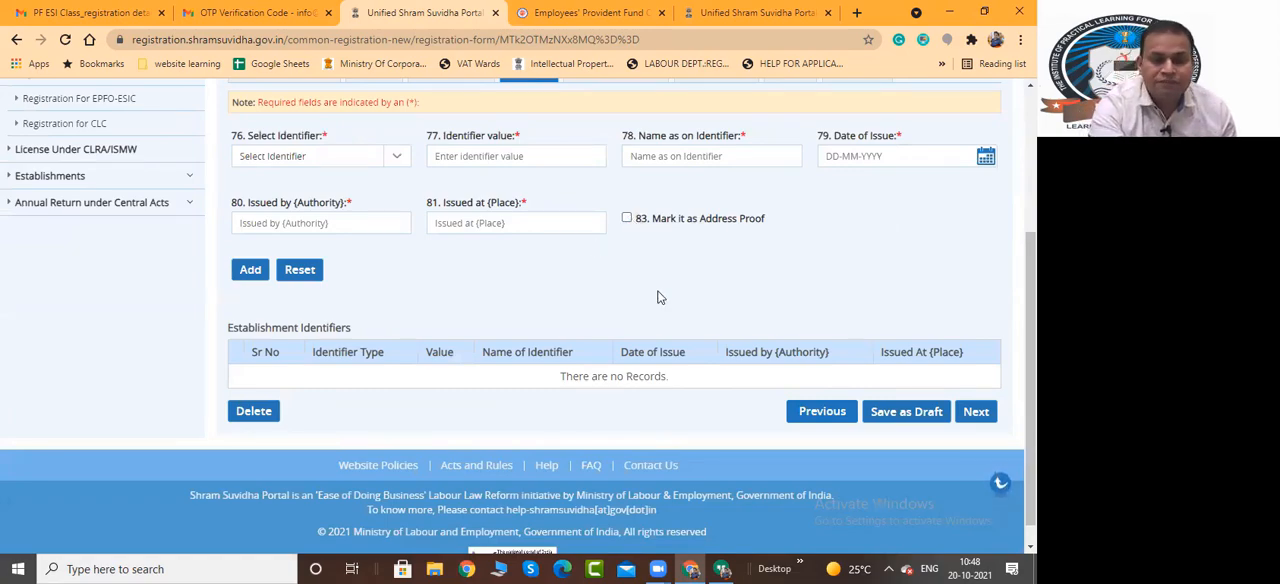
In Employment Details, try Yes for whether the EPF and MP Act applies, and set it to Voluntary Coverage Application
scroll(657, 294, "up", 3)
left_click(609, 296)
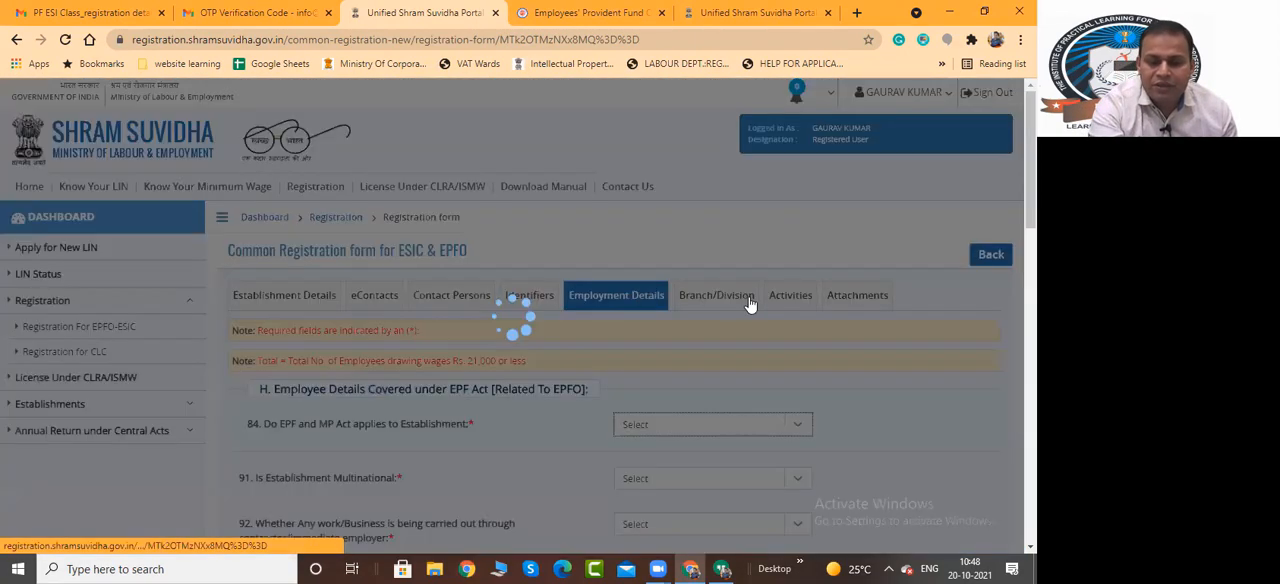
scroll(600, 315, "down", 1)
scroll(523, 305, "down", 2)
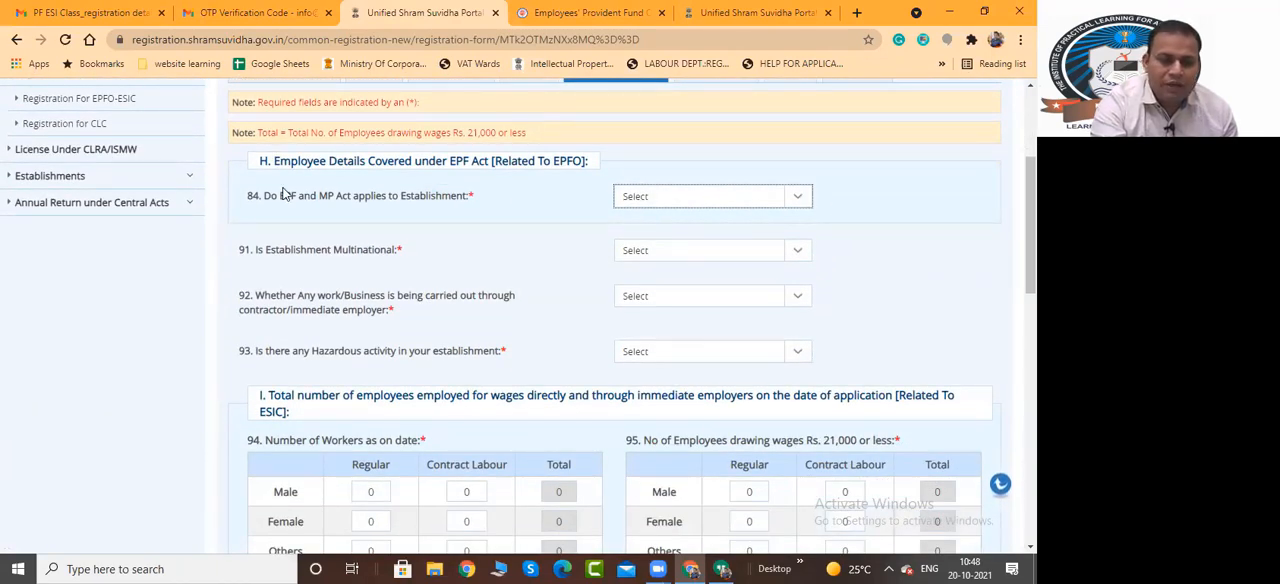
left_click(754, 207)
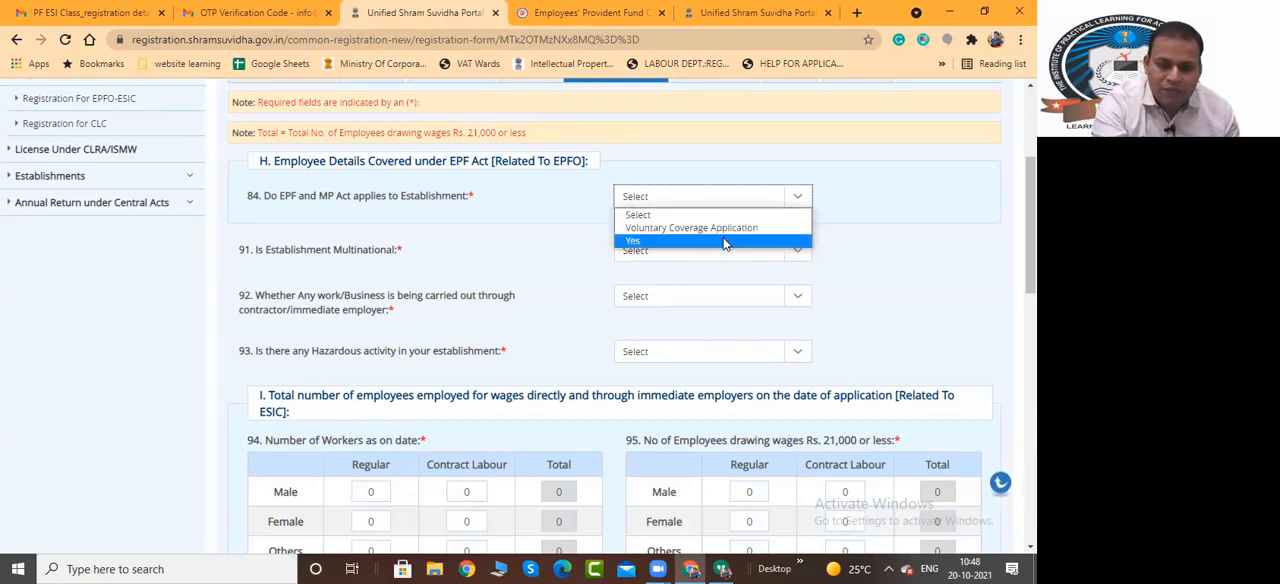
left_click(724, 241)
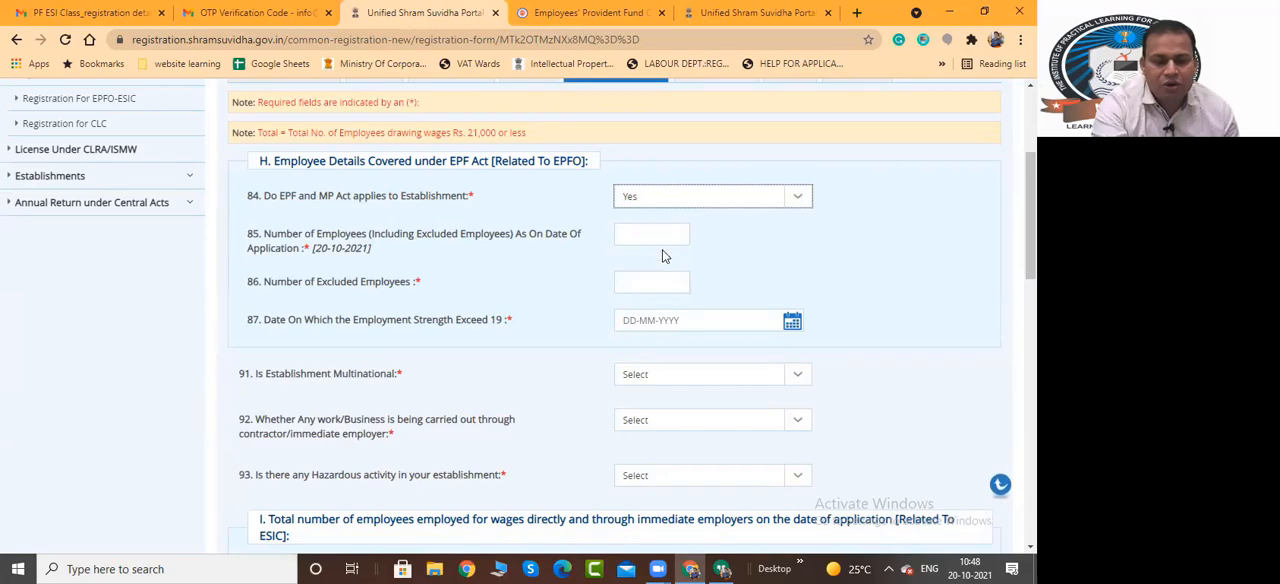
left_click(672, 196)
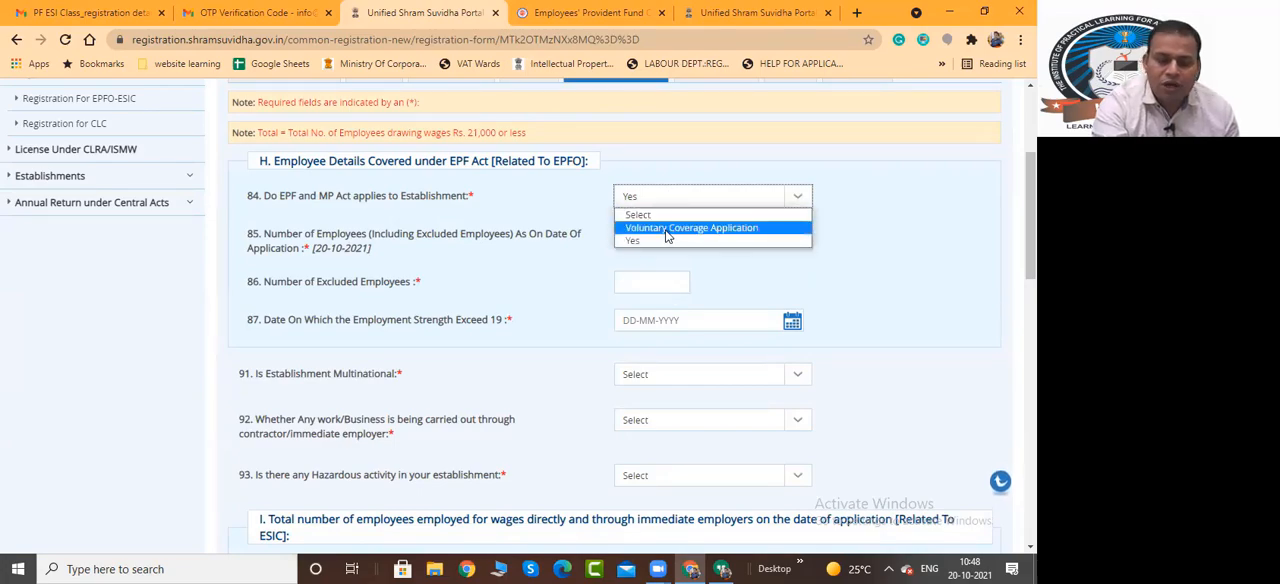
left_click(667, 228)
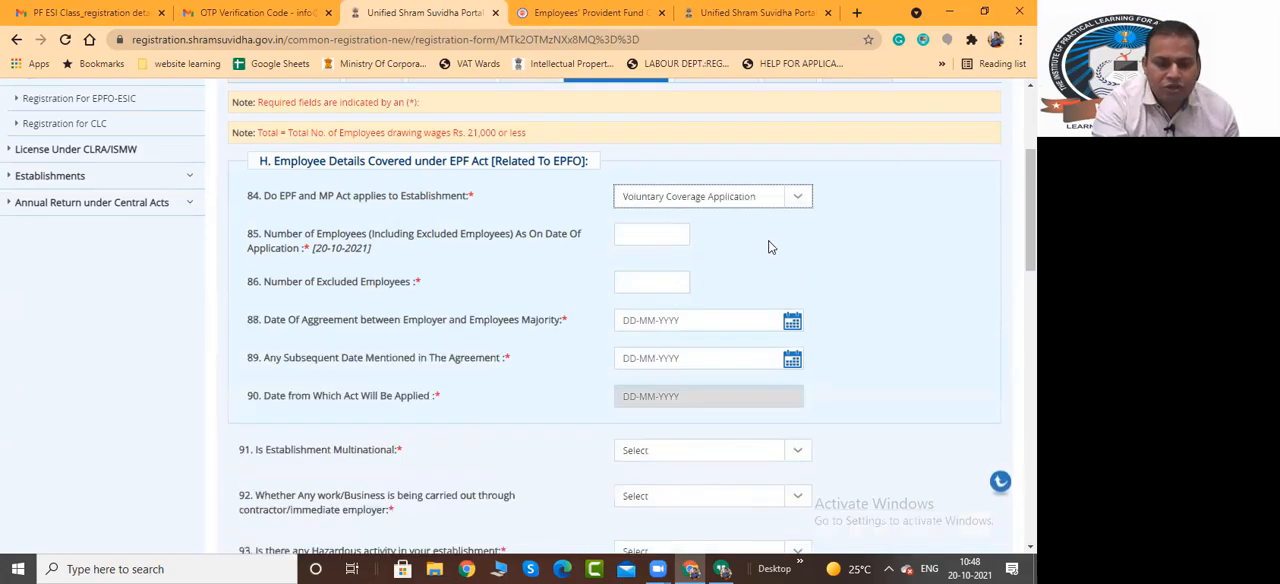
Review the ESIC worker counts, preceding month's wages and Other Details fields of the Employment Details section
scroll(770, 247, "down", 5)
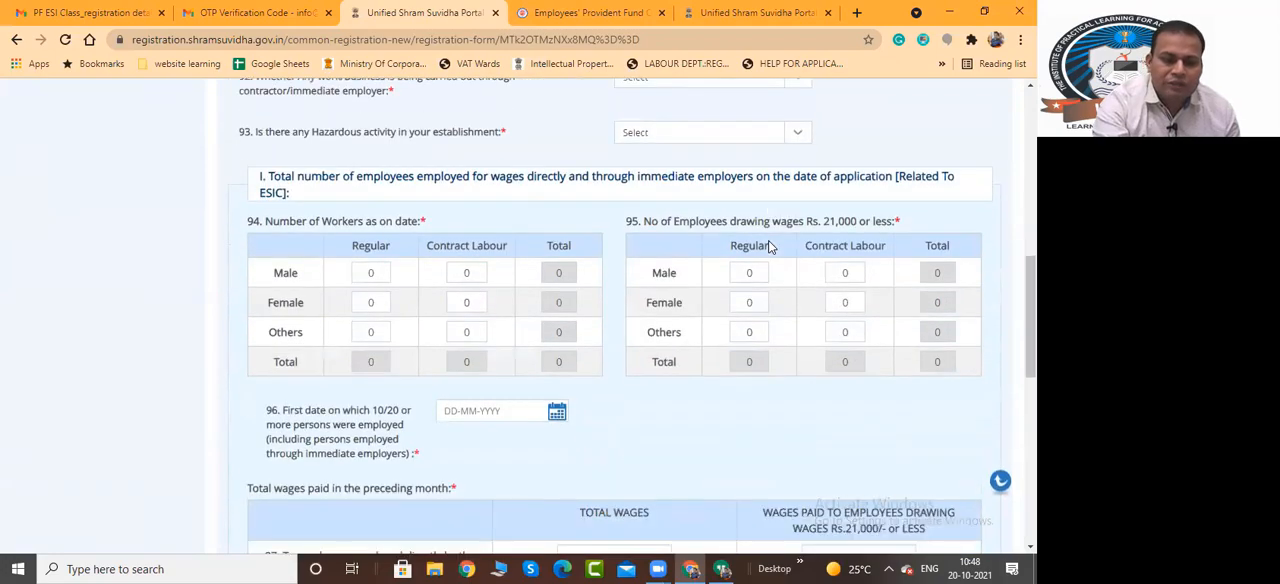
scroll(770, 247, "down", 1)
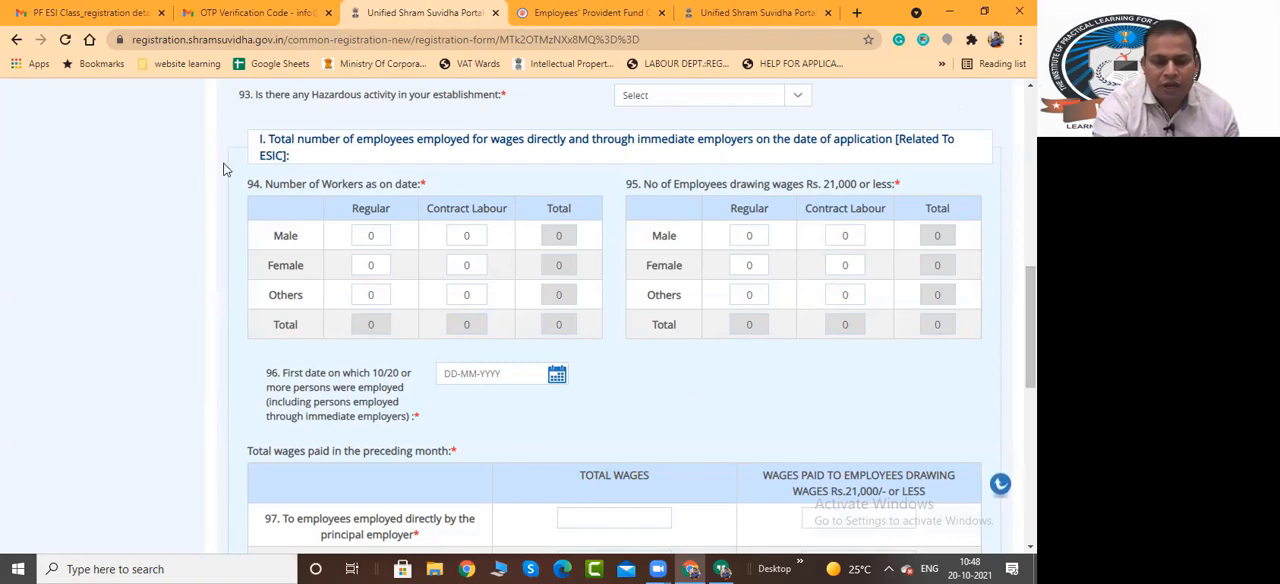
scroll(357, 374, "down", 3)
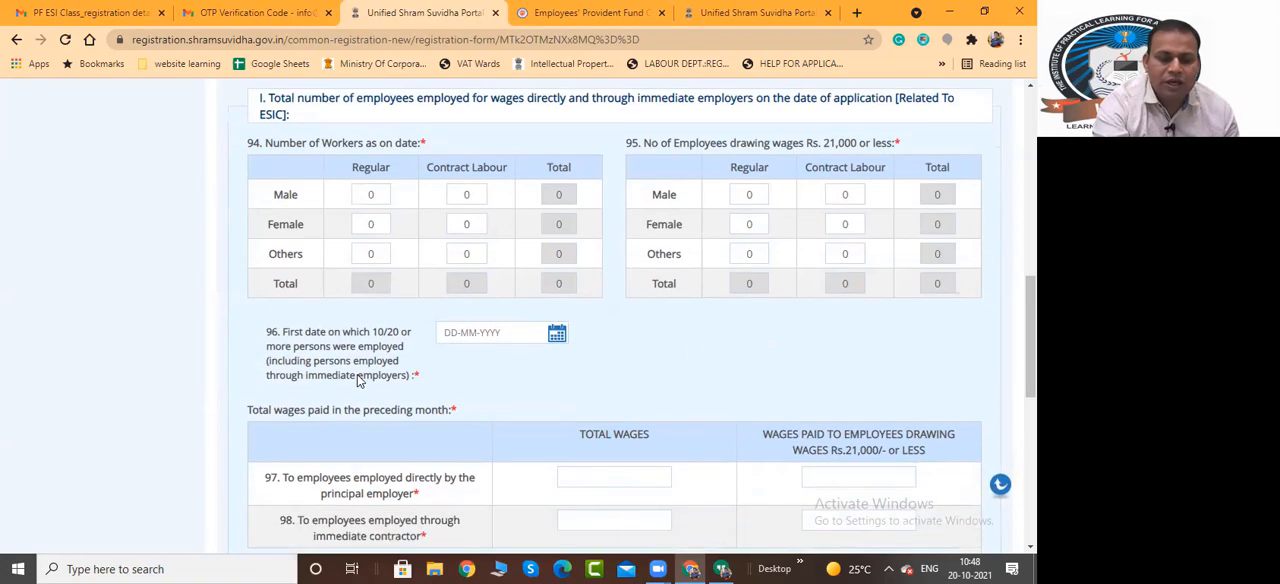
scroll(400, 178, "down", 3)
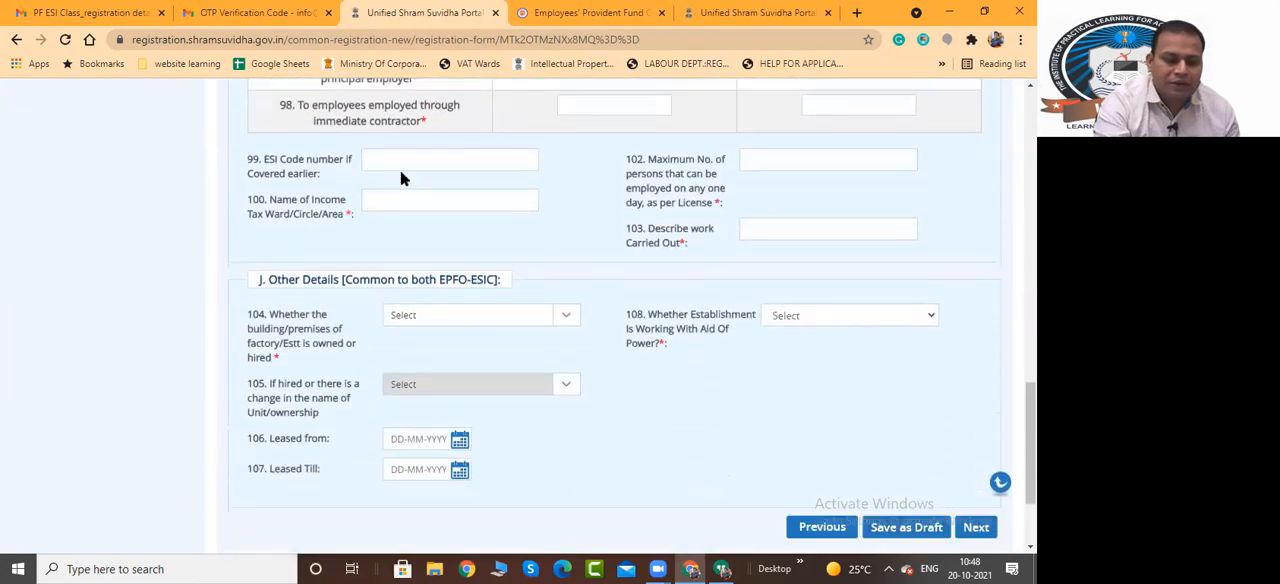
scroll(682, 387, "up", 12)
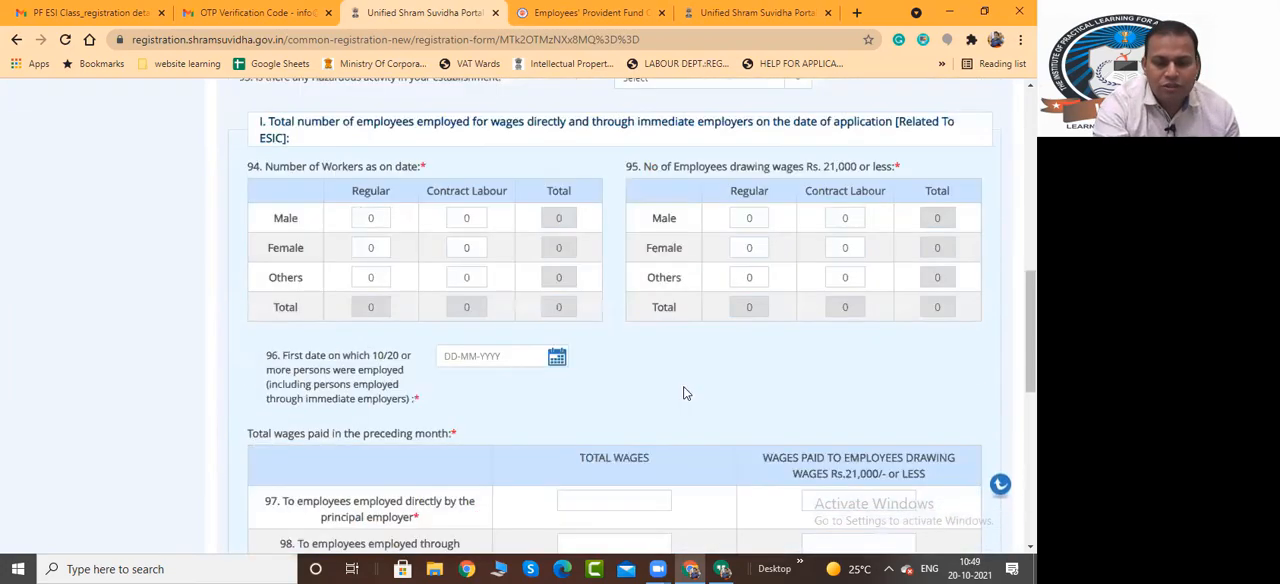
Open the Branch/Division section and review the unit, address, e-contact and Related Offices fields
scroll(700, 280, "up", 5)
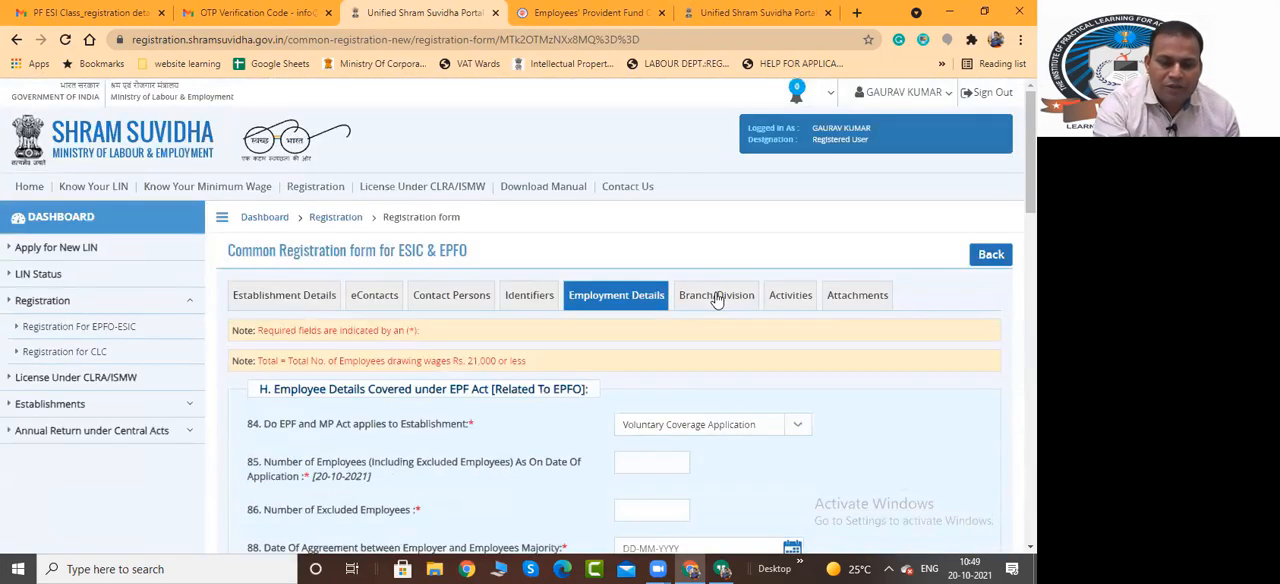
left_click(715, 294)
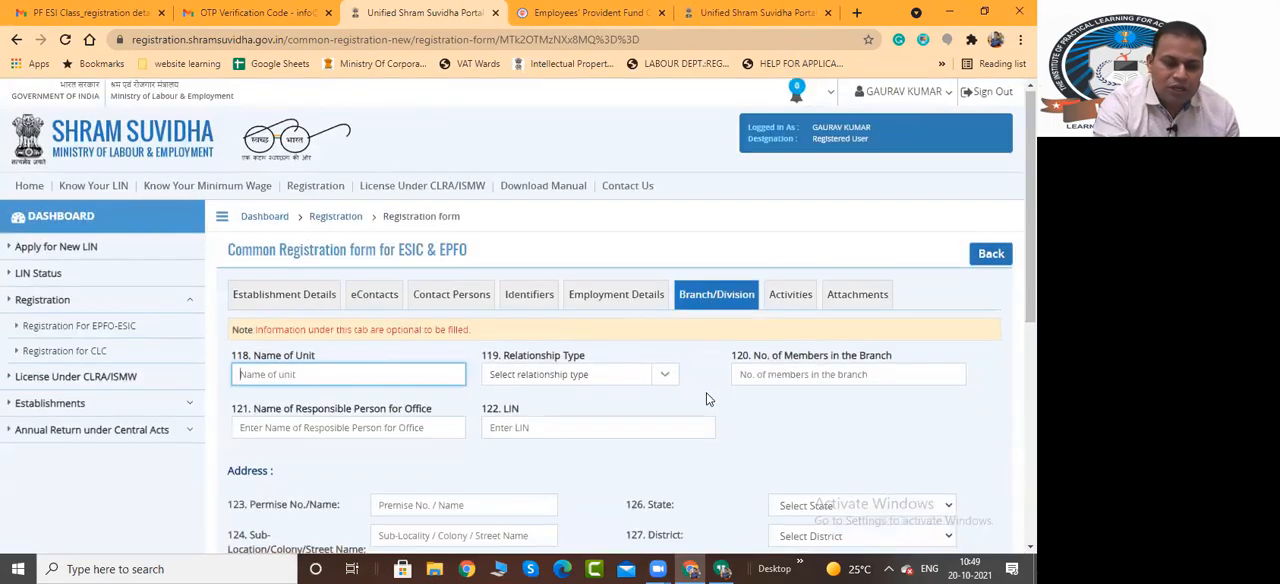
scroll(600, 380, "down", 1)
scroll(510, 353, "down", 1)
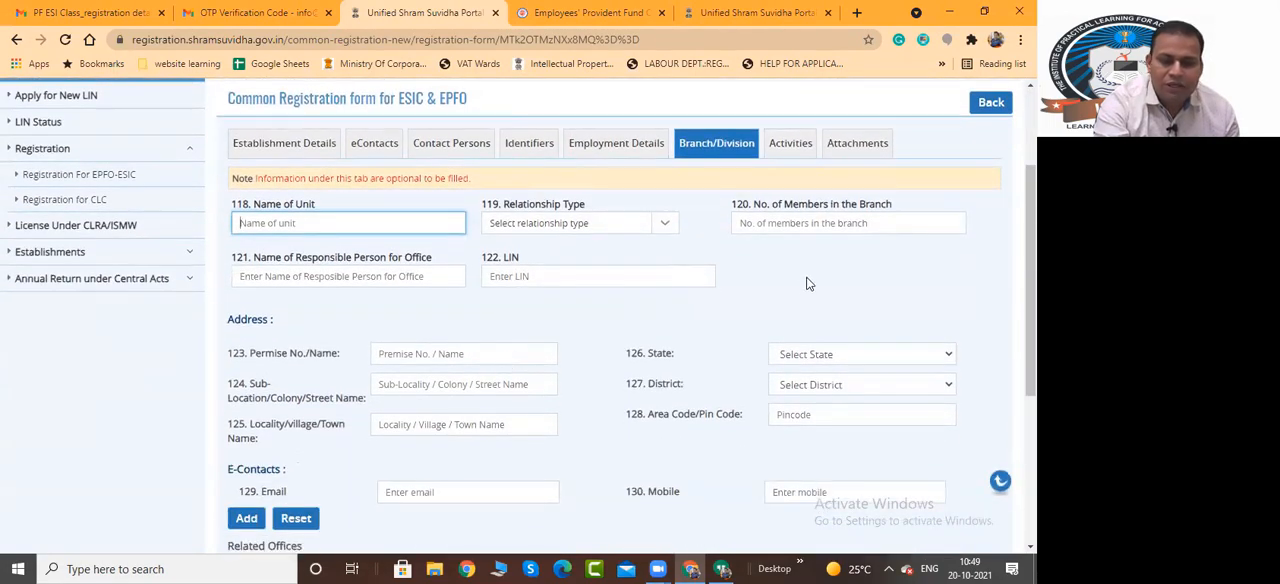
scroll(668, 398, "down", 5)
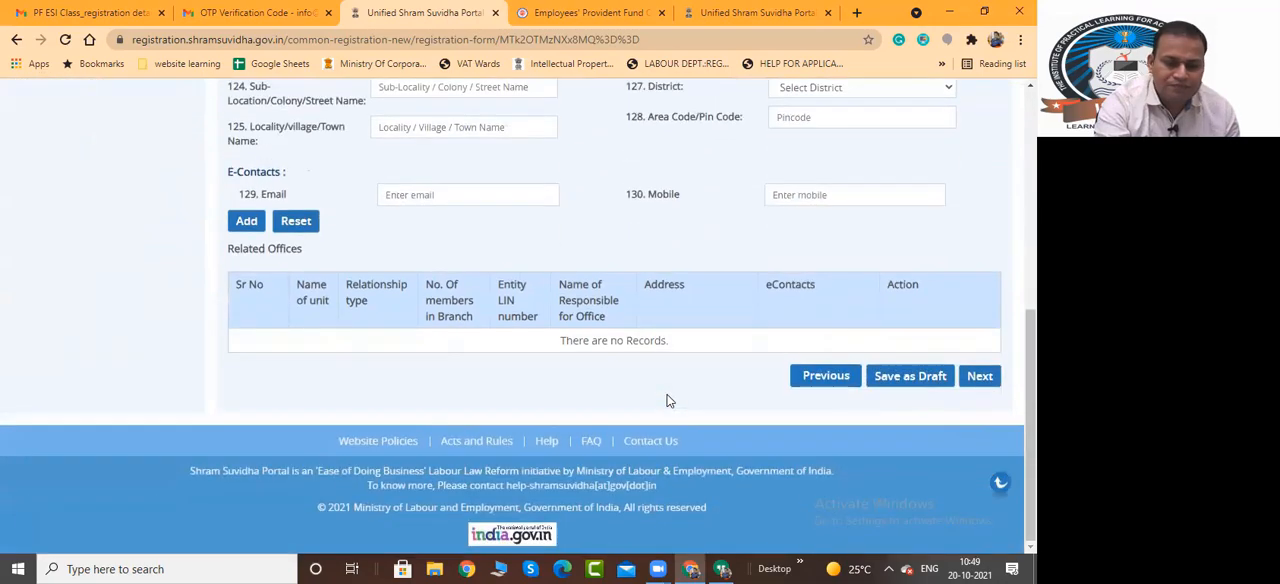
Open the NIC code search in the Activities section and look through the available industry sections
scroll(666, 397, "up", 8)
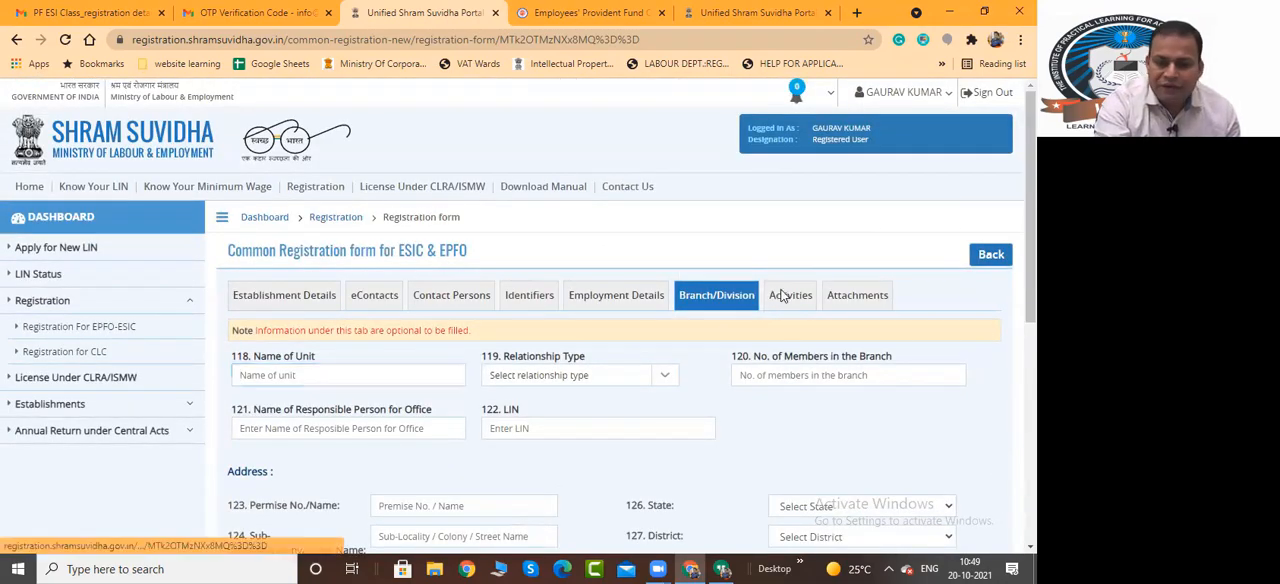
left_click(787, 295)
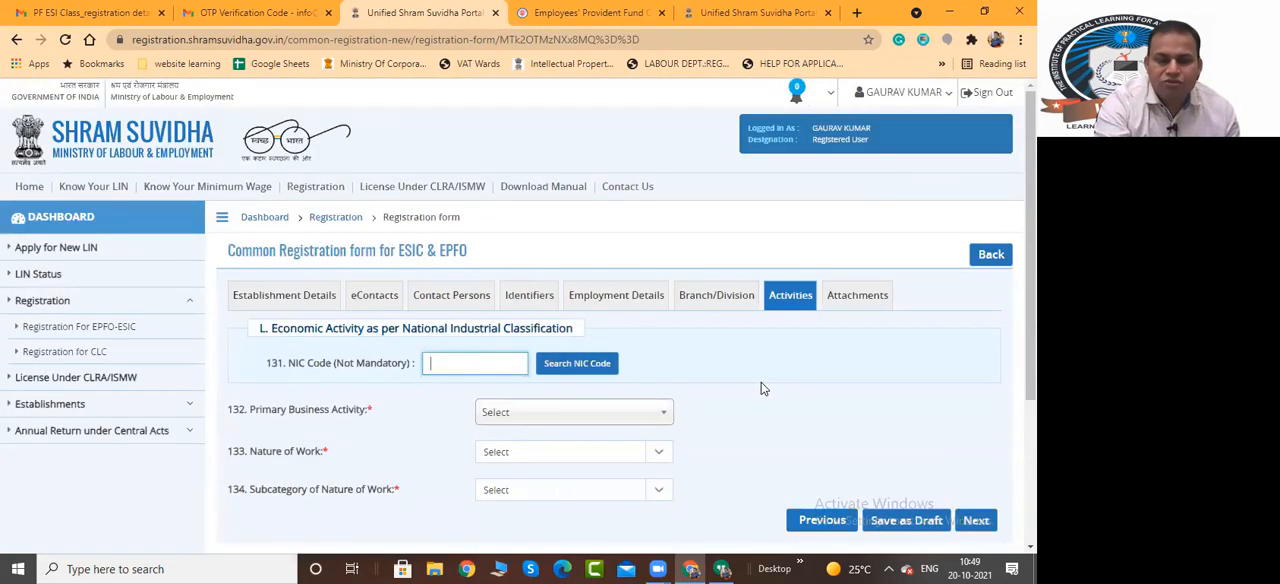
scroll(758, 386, "down", 1)
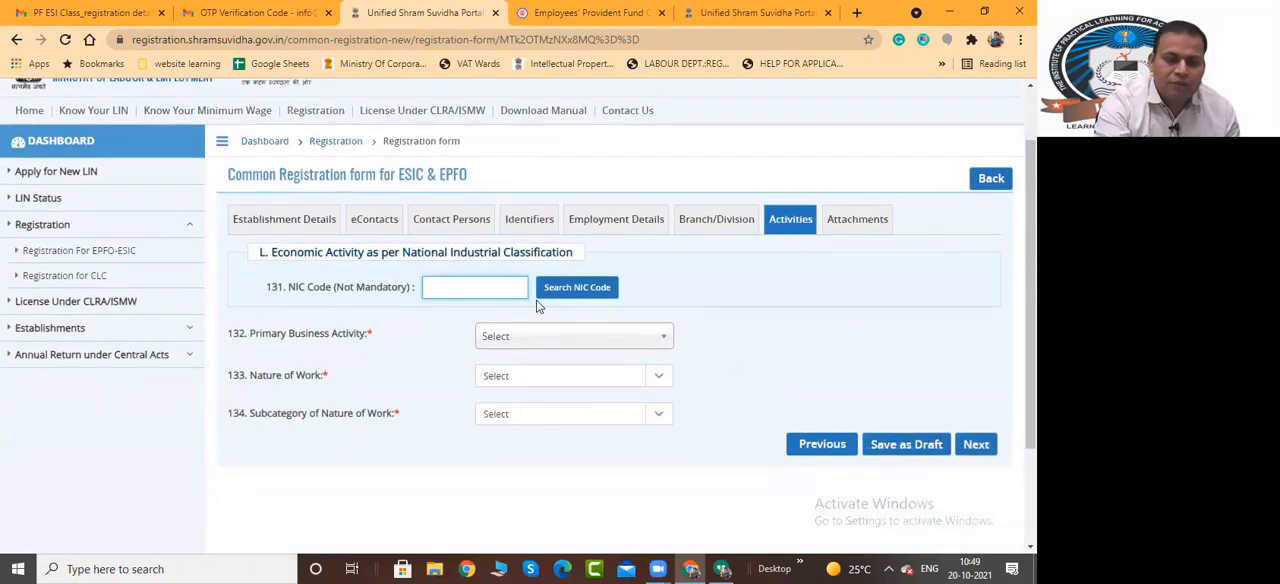
left_click(577, 287)
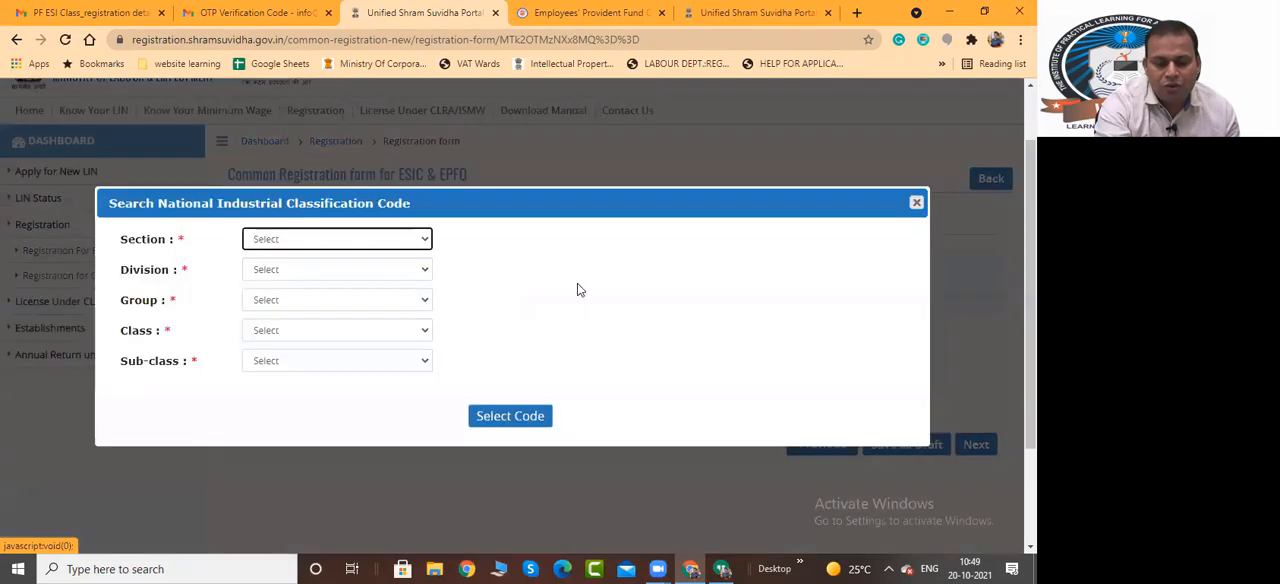
left_click(357, 240)
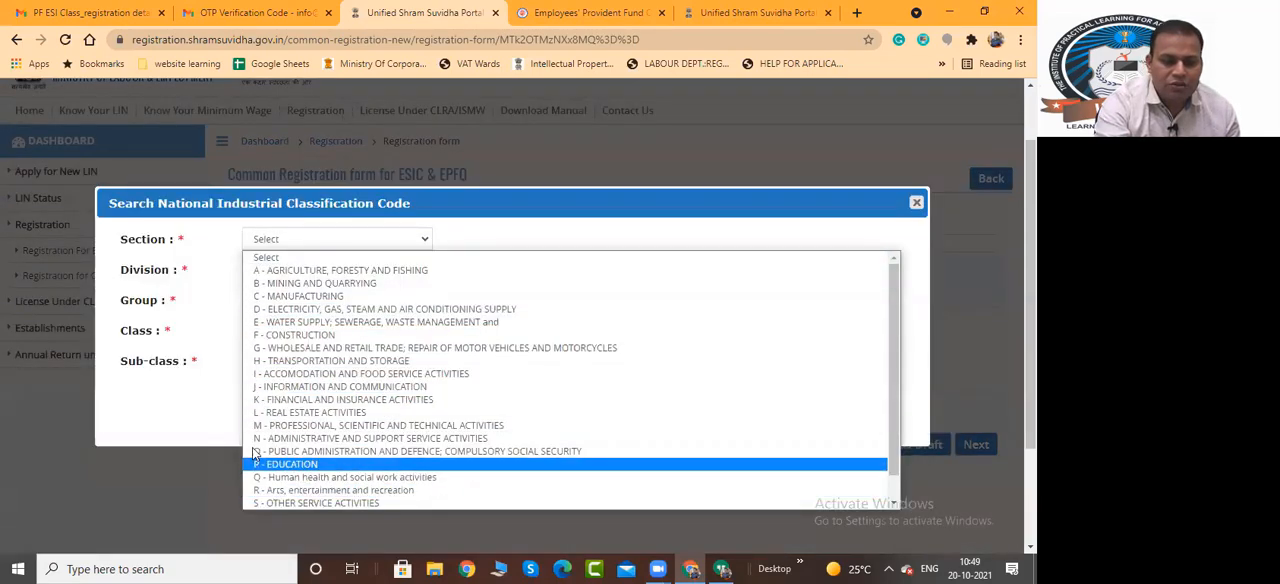
left_click(191, 417)
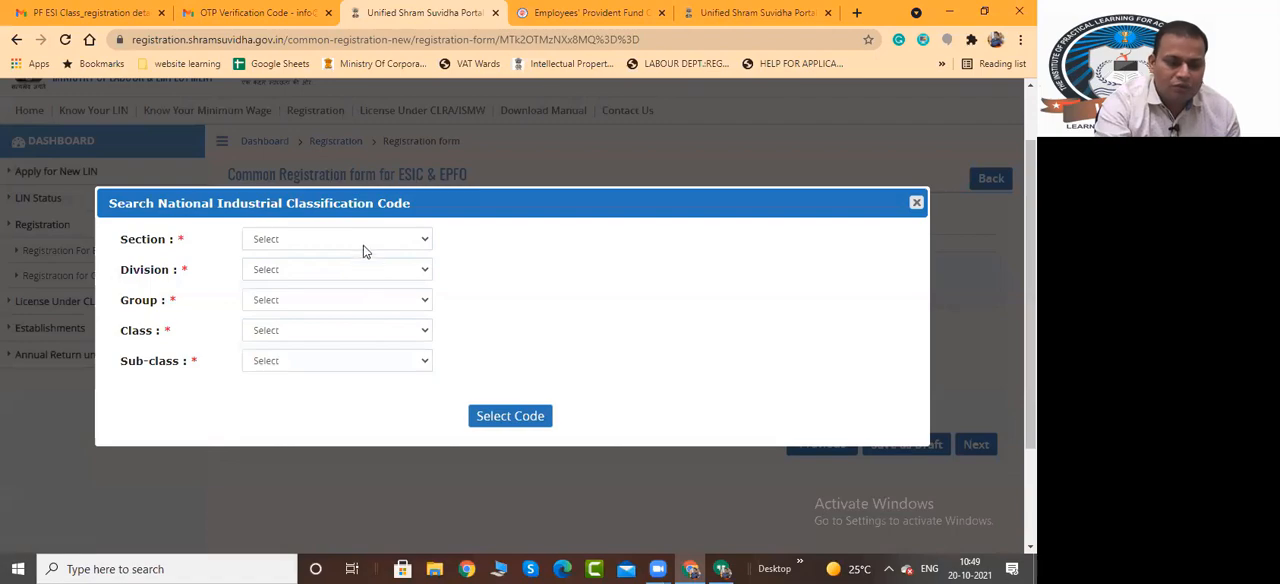
Apply the NIC code for section B - Mining and Quarrying, division 06, group 061, class 0610 and sub-class 06101 (off shore extraction of crude petroleum)
left_click(363, 245)
left_click(365, 284)
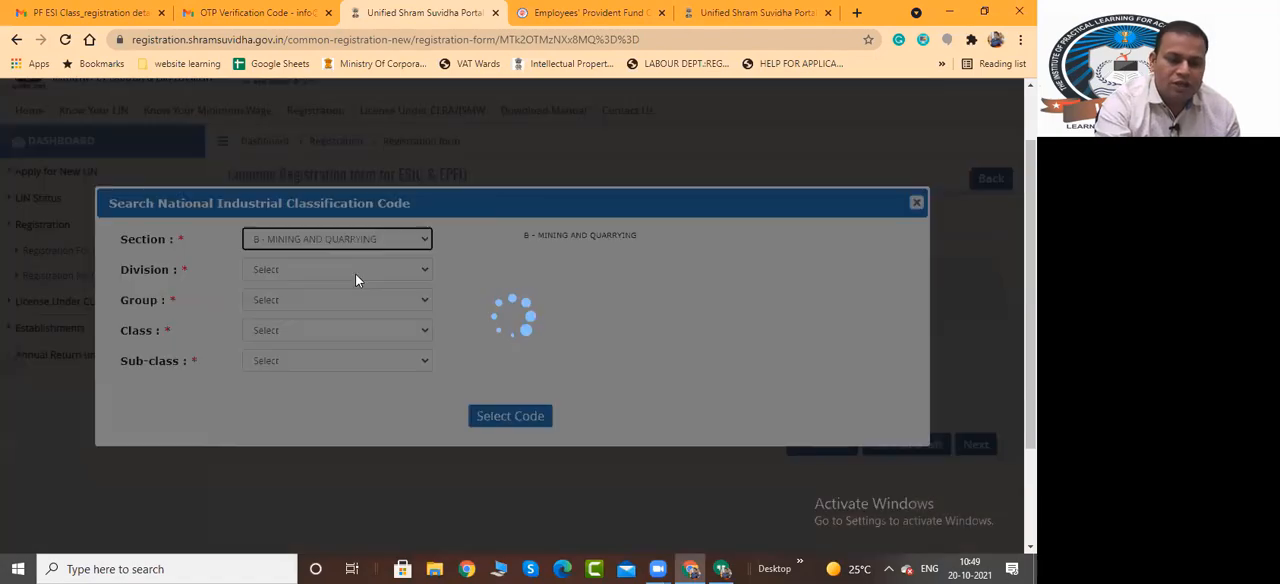
left_click(355, 269)
left_click(355, 314)
left_click(350, 302)
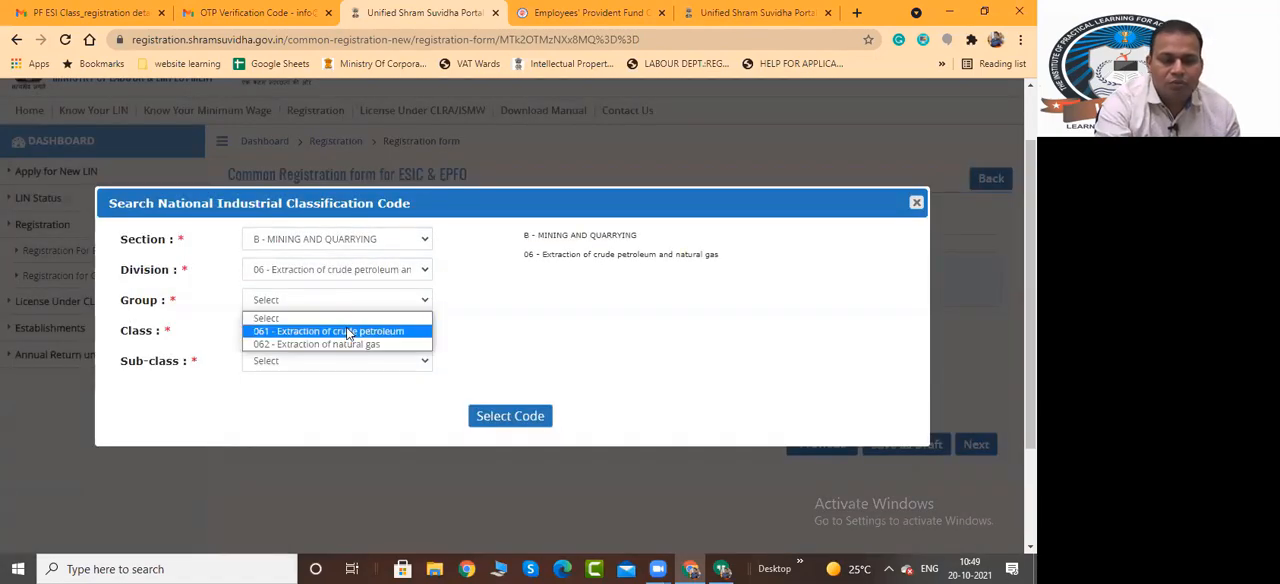
left_click(350, 334)
left_click(350, 332)
left_click(349, 362)
left_click(350, 362)
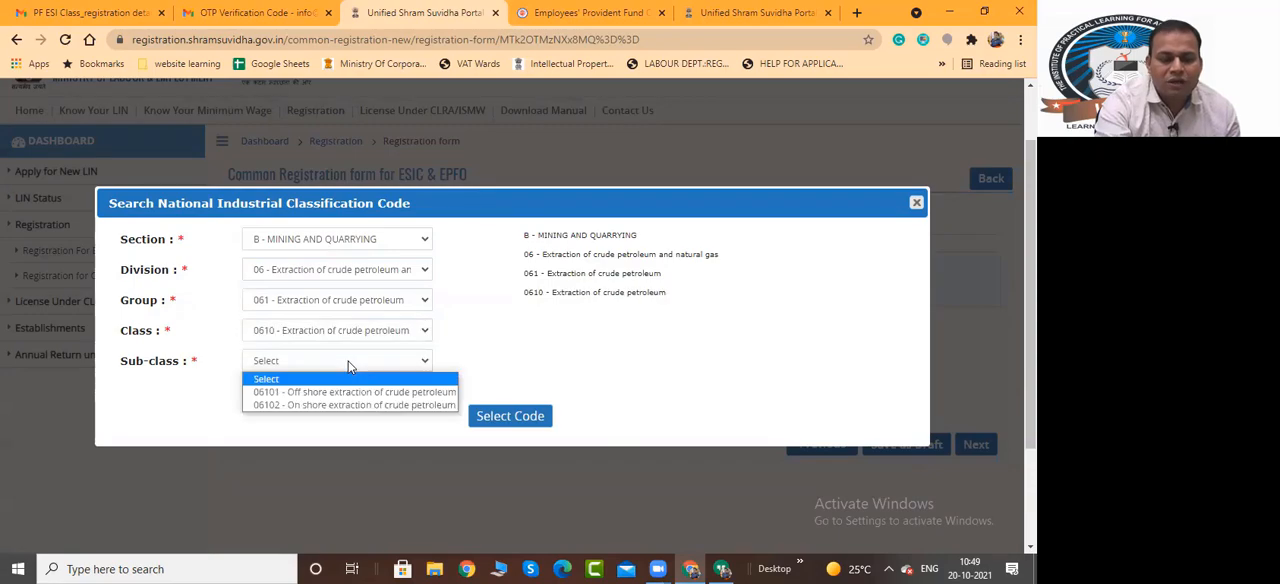
left_click(350, 394)
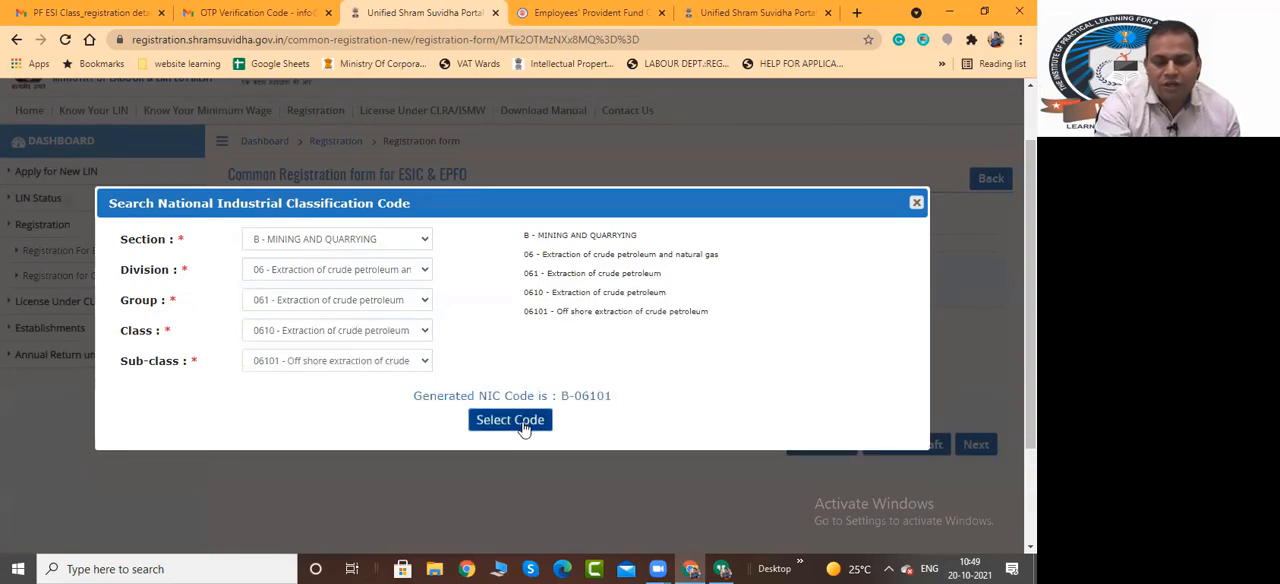
left_click(520, 423)
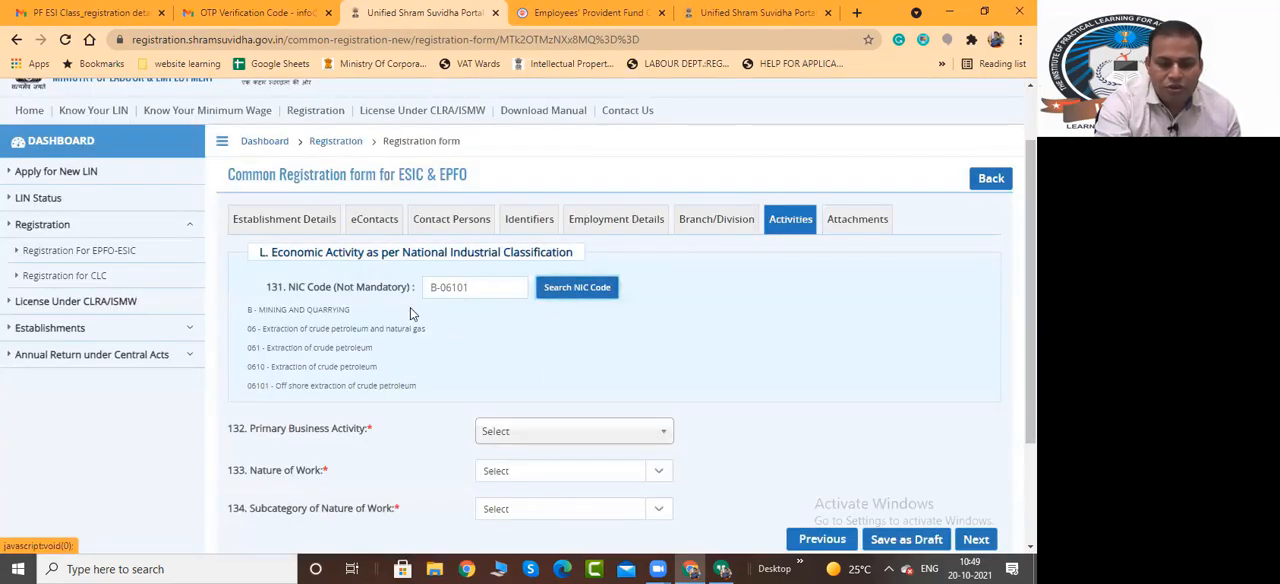
Review the Primary Business Activity, Nature of Work and Subcategory of Nature of Work fields of the Activities section
scroll(575, 338, "down", 3)
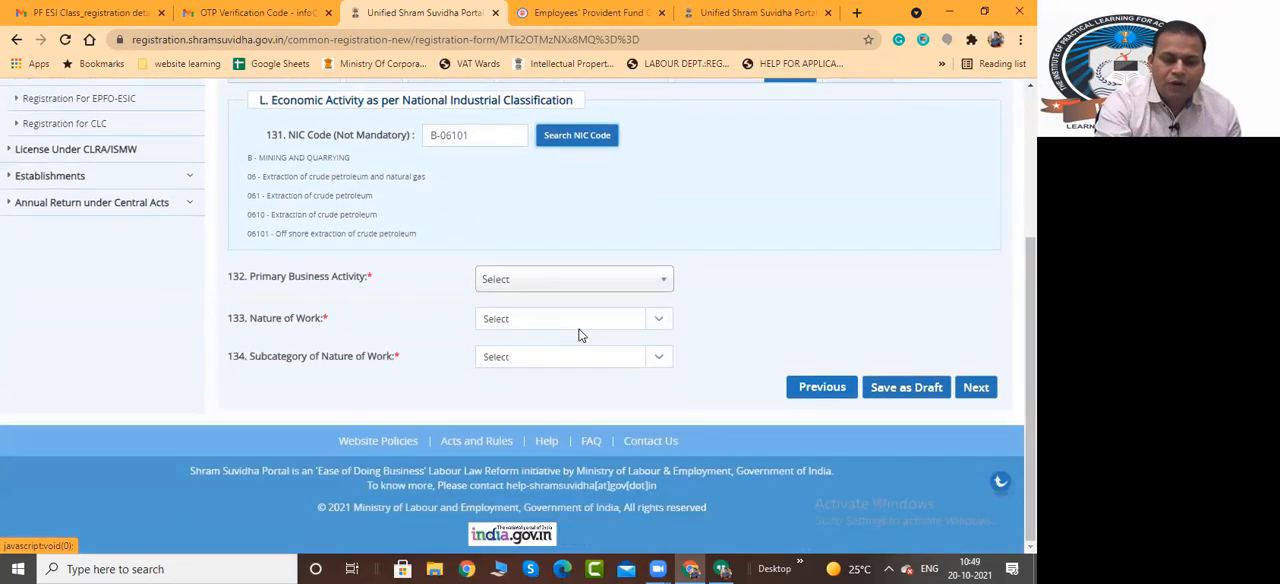
scroll(578, 335, "up", 4)
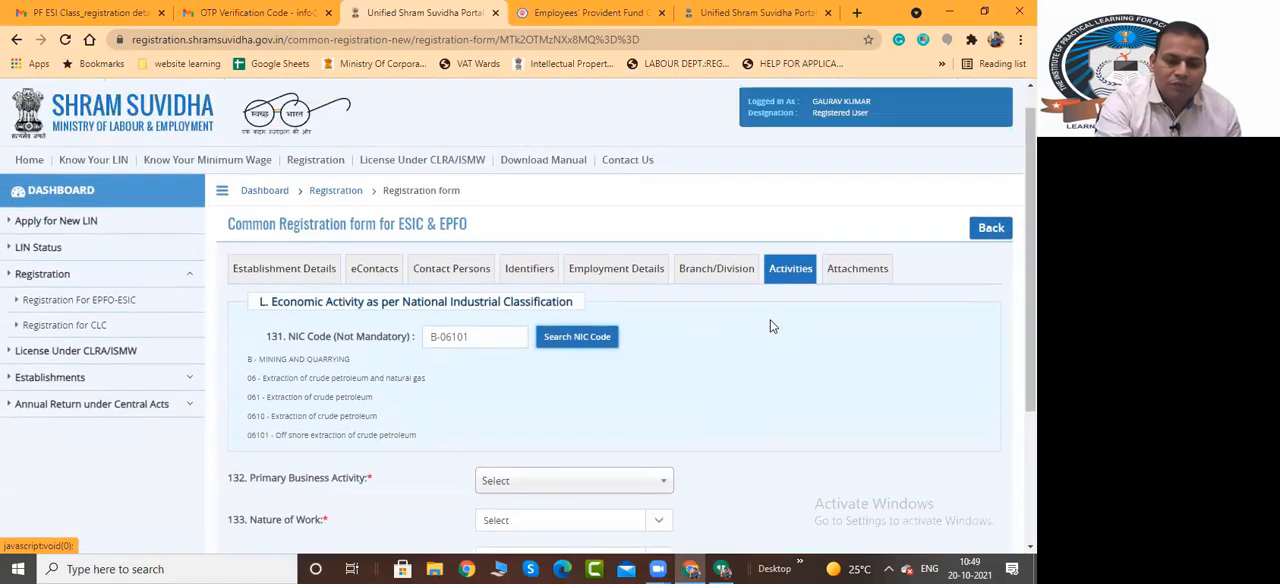
scroll(420, 266, "down", 3)
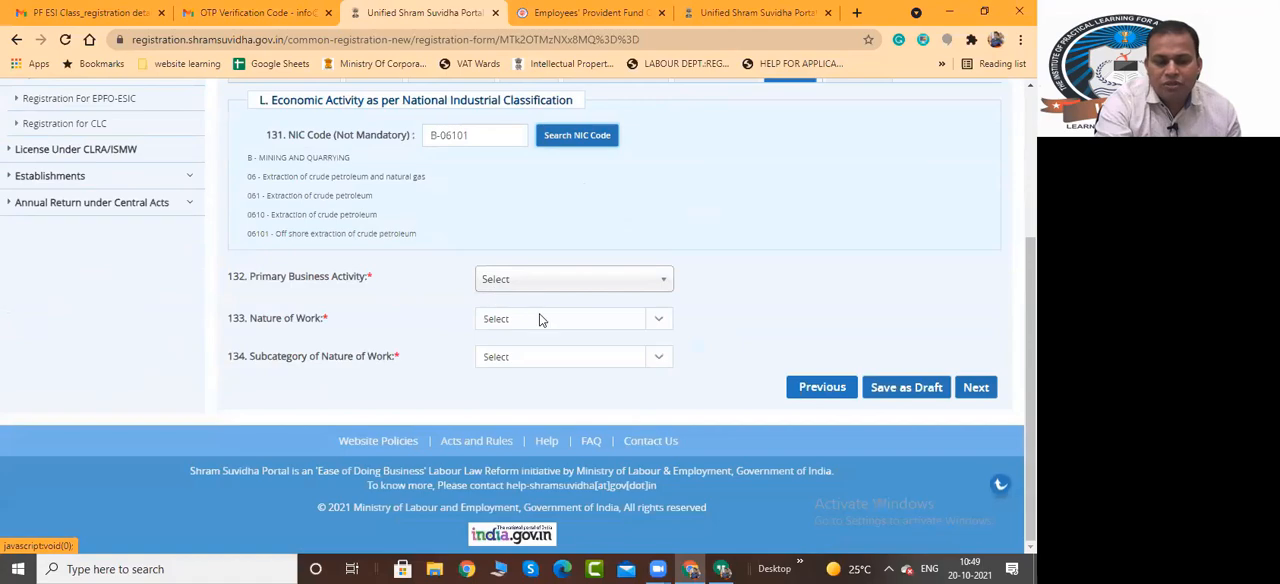
scroll(700, 330, "up", 3)
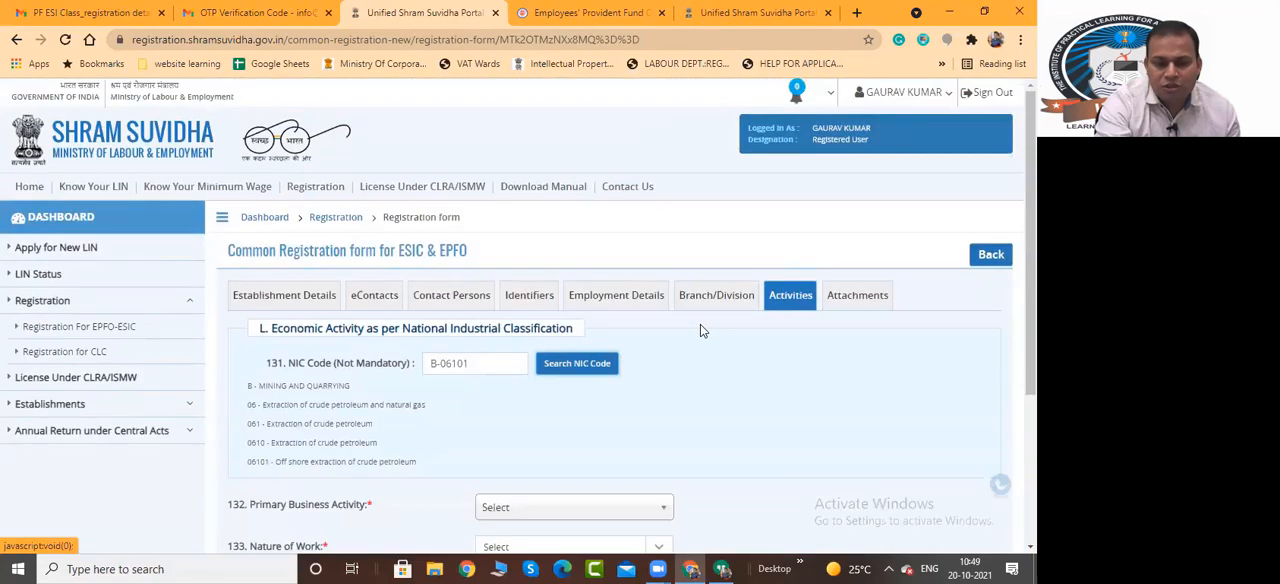
Open the Attachments section and review the document options for Proof of Address and Date of Setup Proof
left_click(836, 298)
scroll(383, 246, "down", 2)
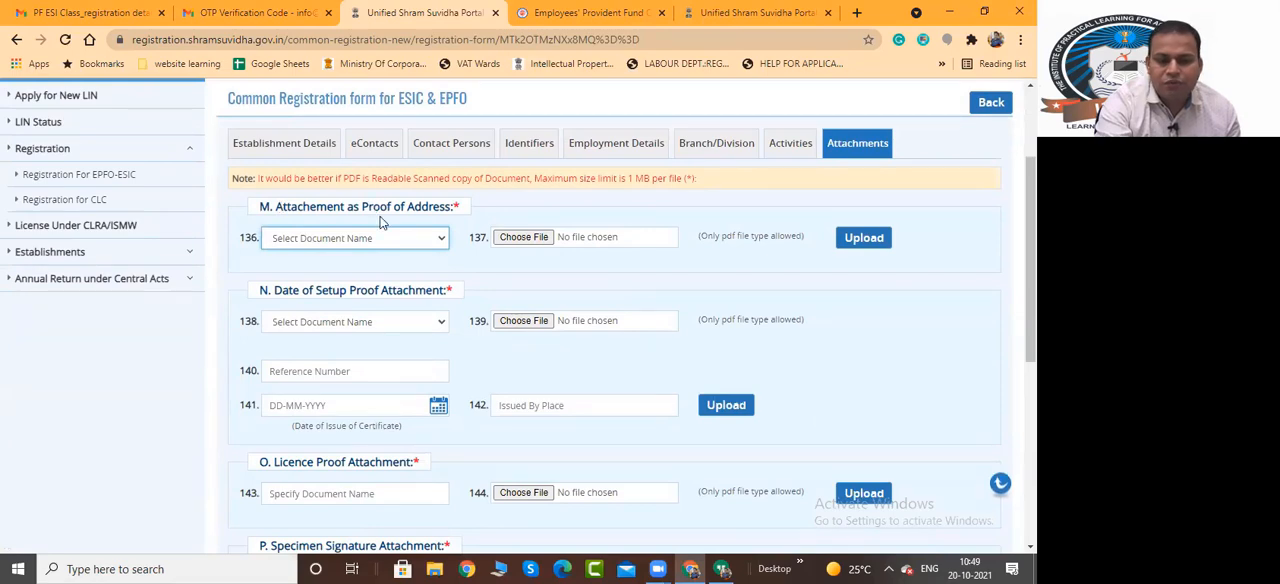
left_click(383, 240)
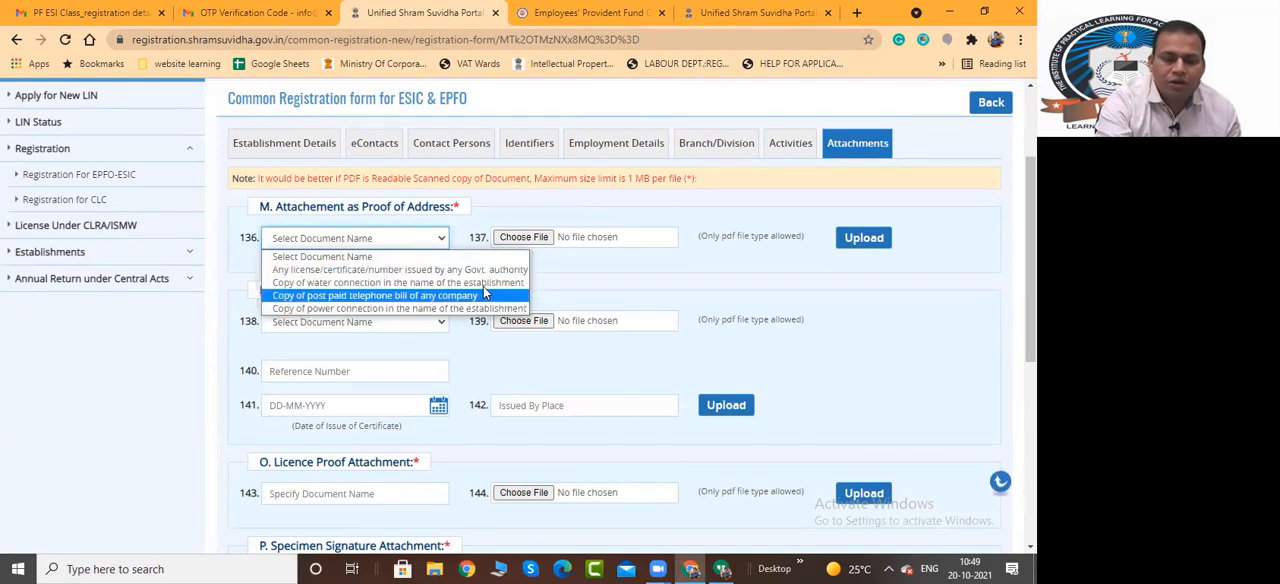
left_click(548, 268)
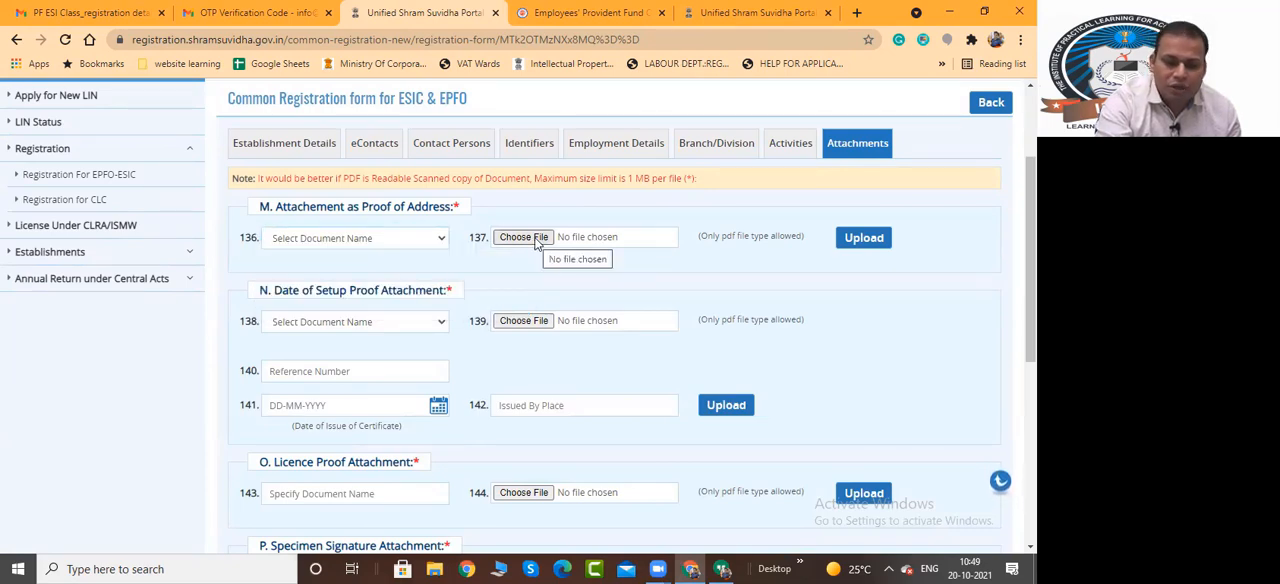
left_click(408, 322)
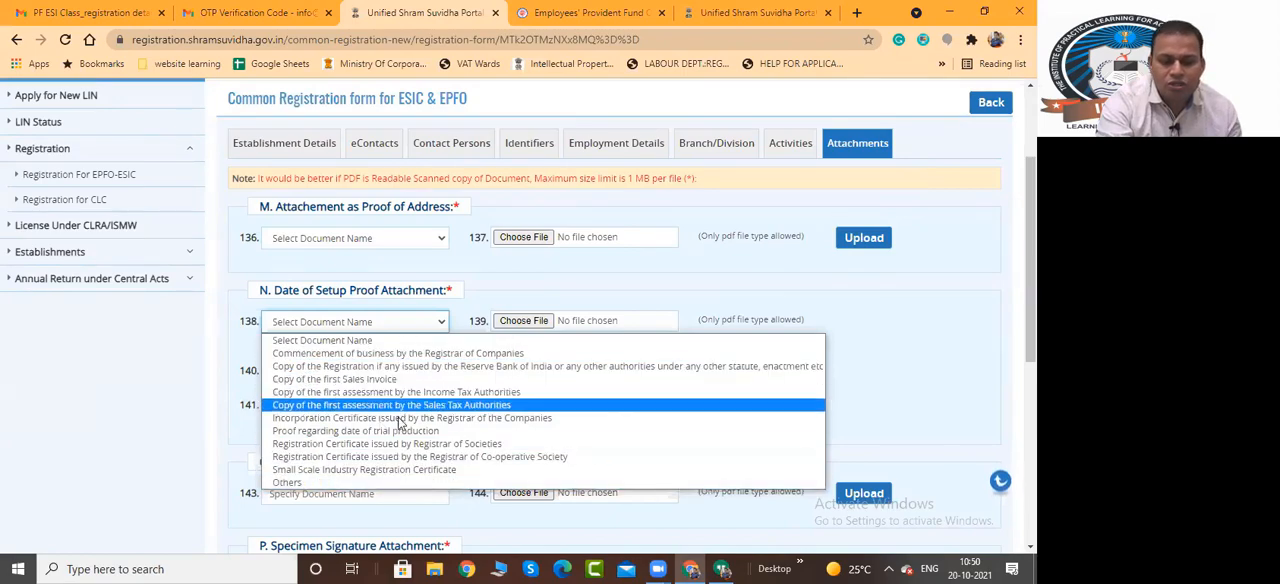
left_click(552, 290)
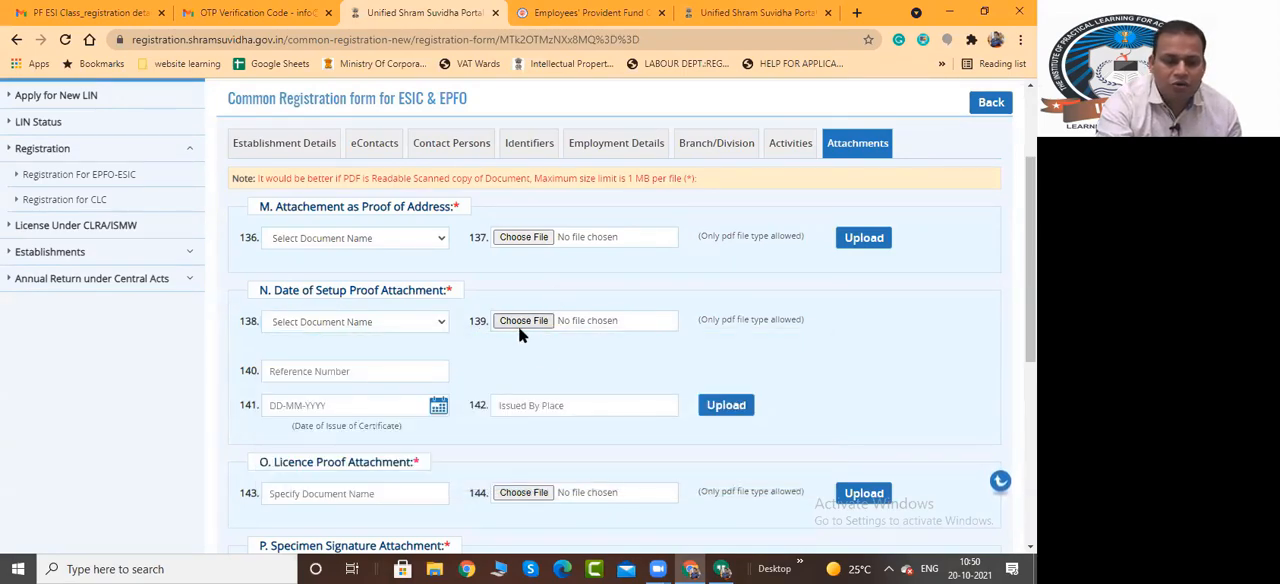
scroll(388, 315, "down", 1)
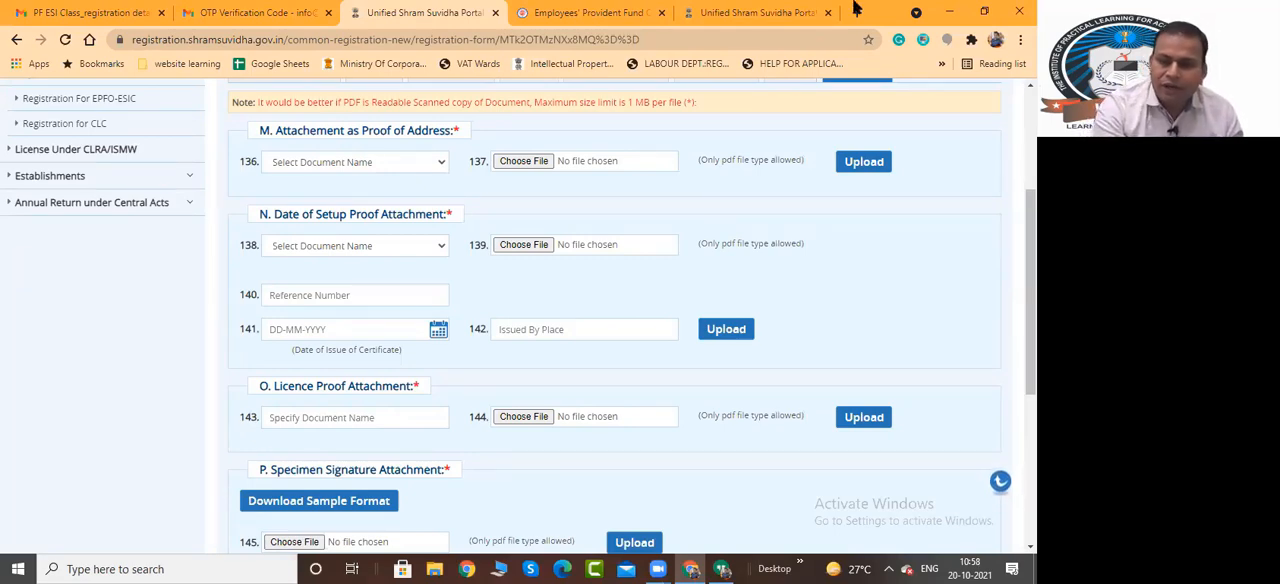
Return to the Establishment Details section and review the establishment name and Work Place Address fields
scroll(278, 297, "up", 2)
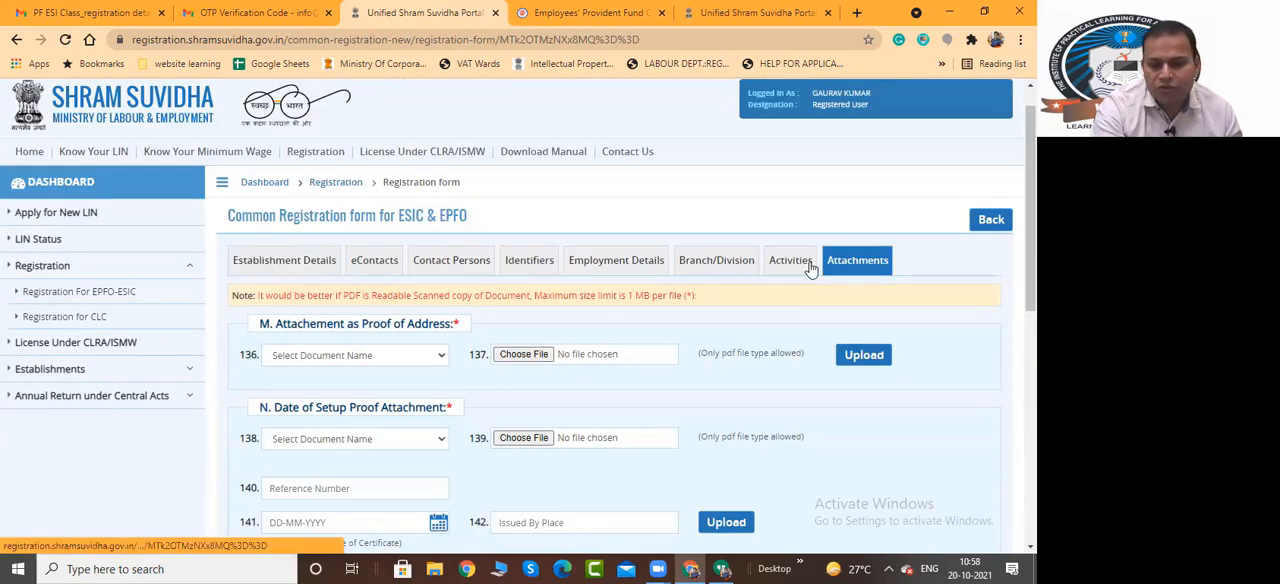
left_click(295, 262)
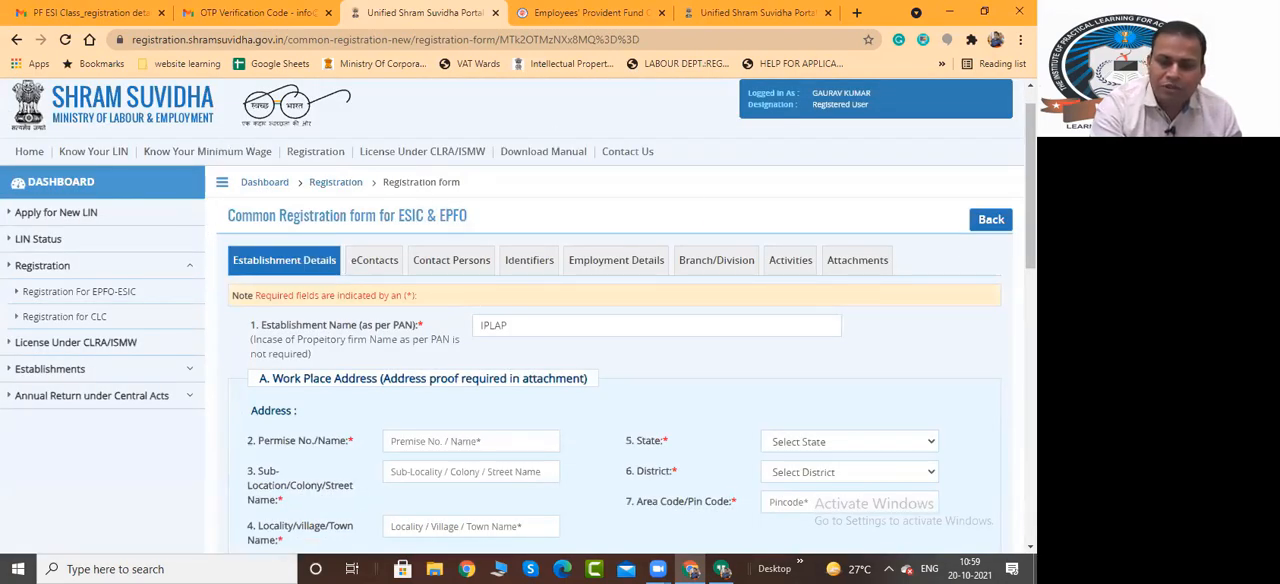
left_click_drag(1031, 180, 1031, 260)
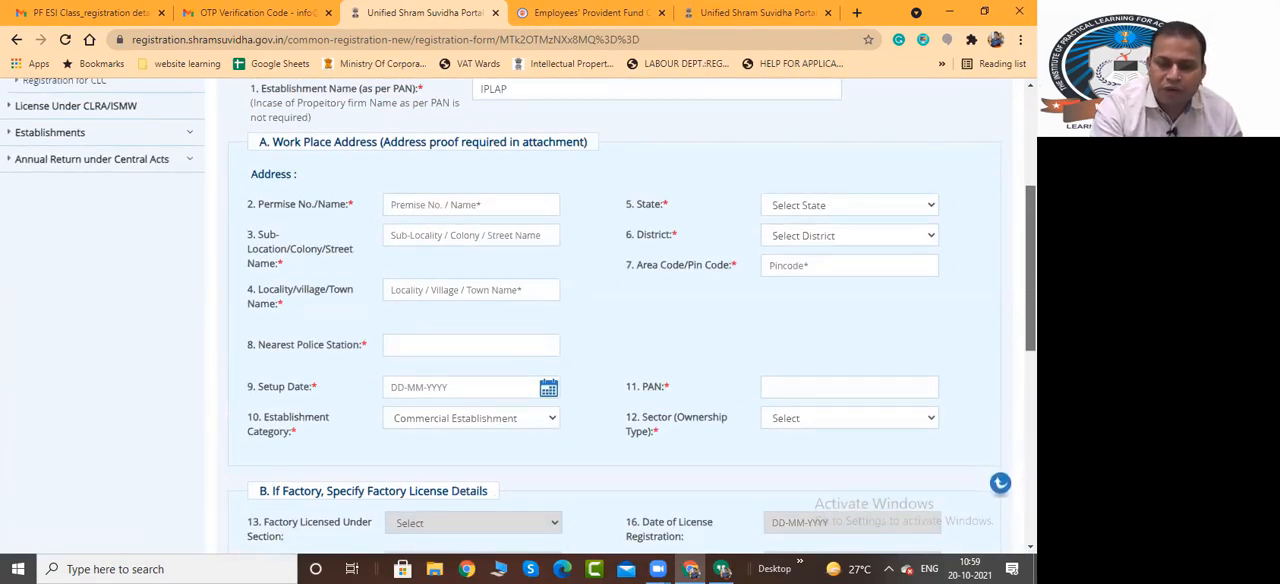
left_click_drag(1031, 260, 1031, 201)
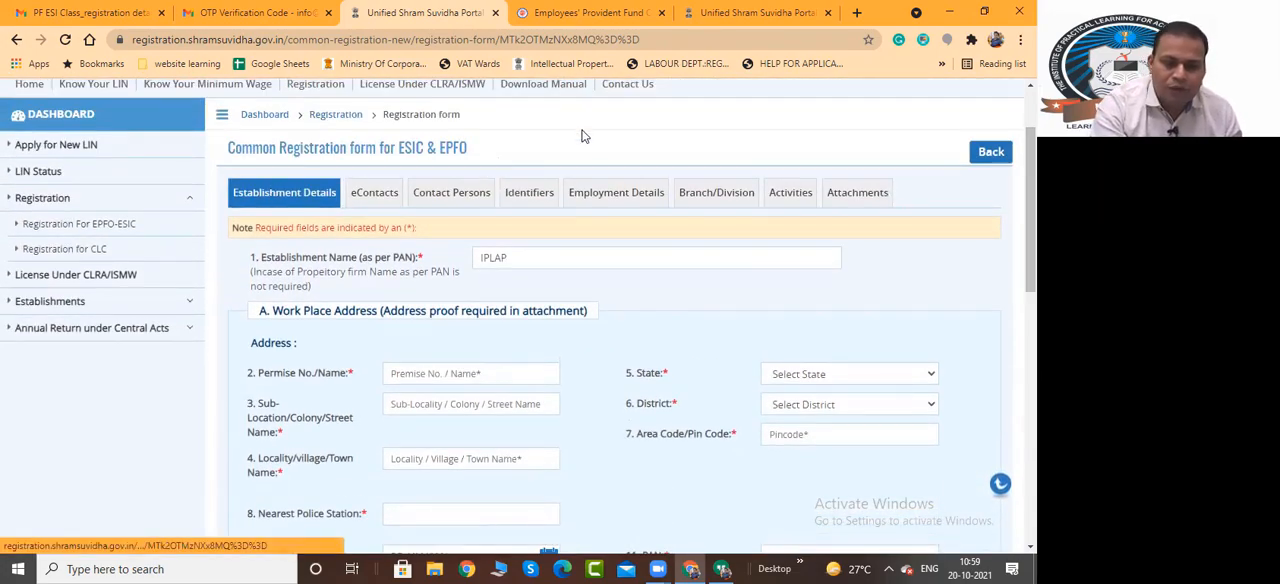
Revisit the eContacts, Identifiers, Employment Details, Branch/Division and Activities sections, and review the Attachments section through to the voluntary coverage agreement
left_click(380, 200)
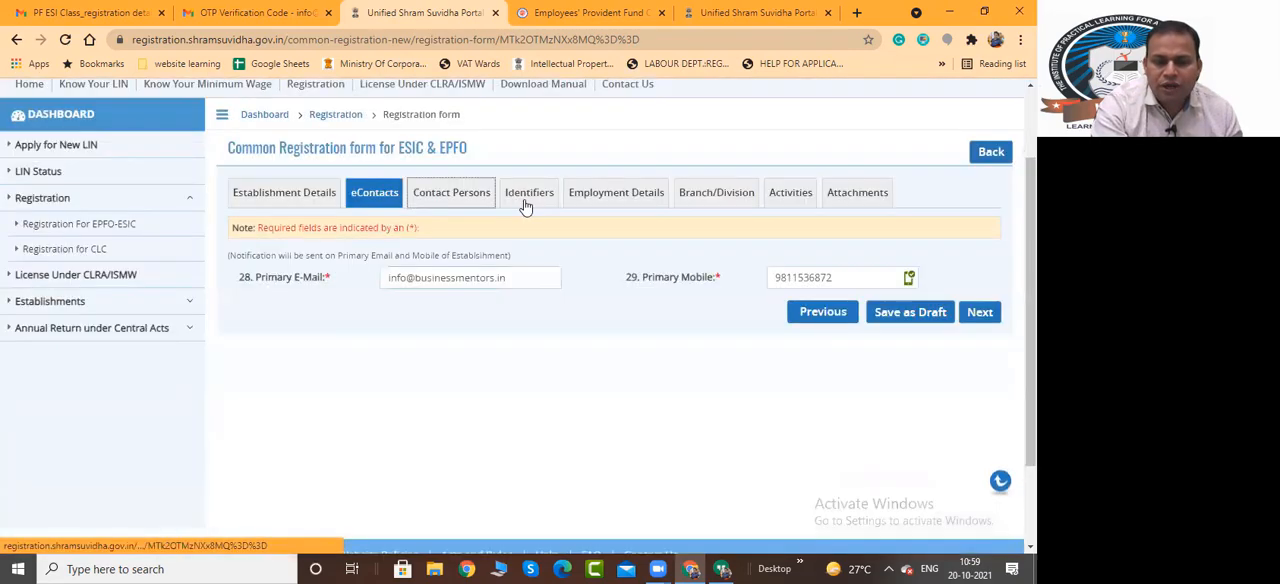
left_click(527, 196)
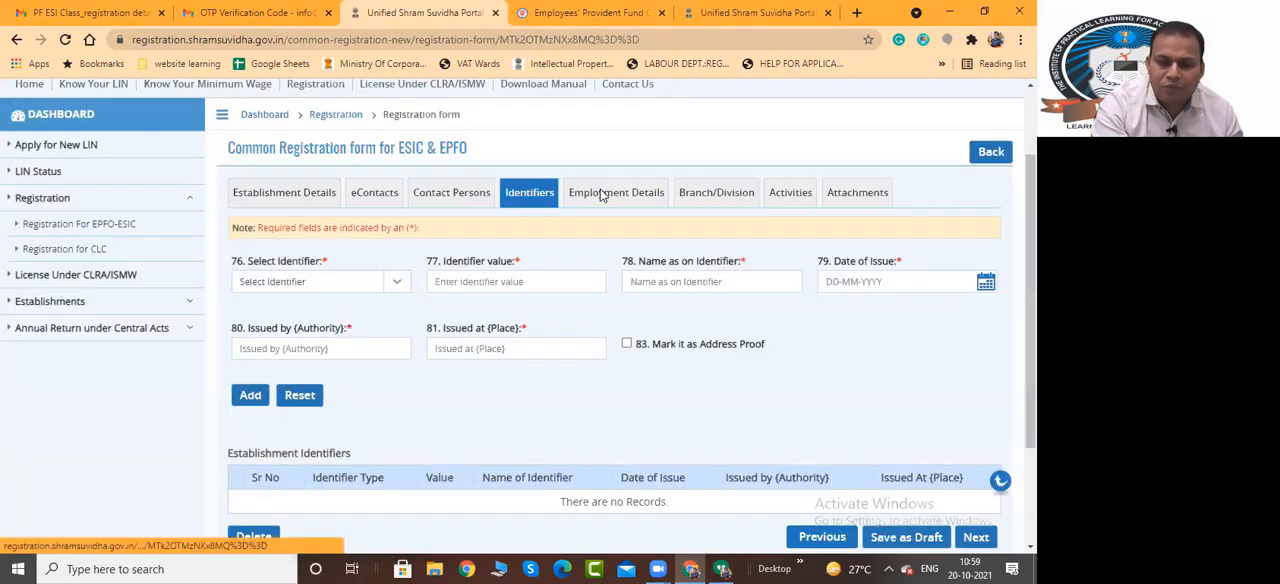
left_click(604, 194)
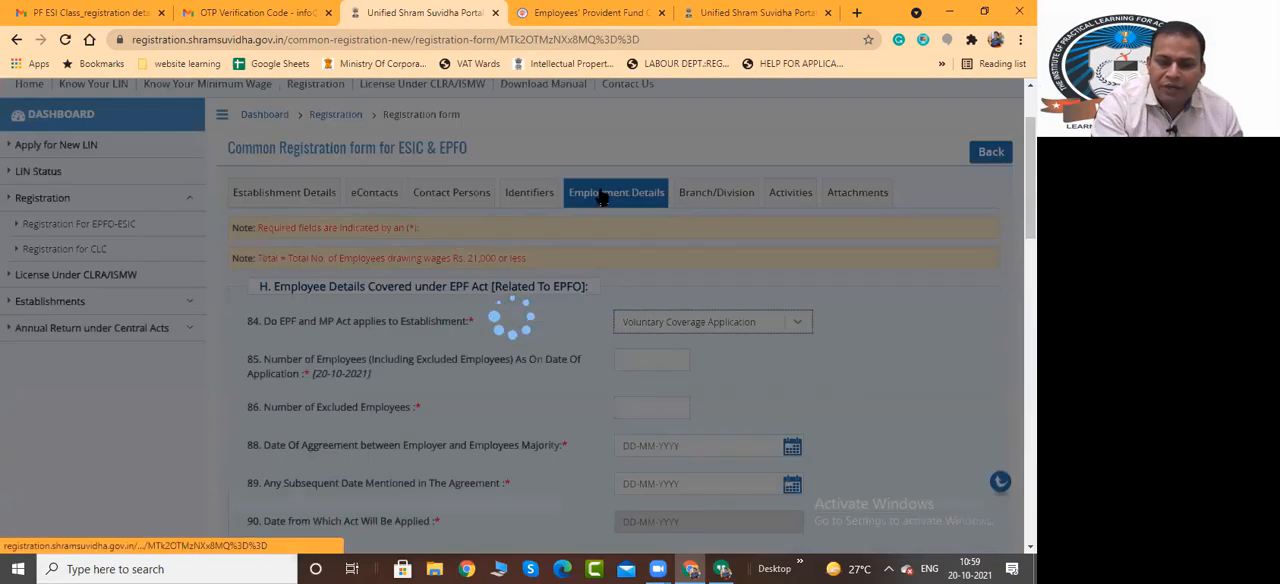
left_click(700, 193)
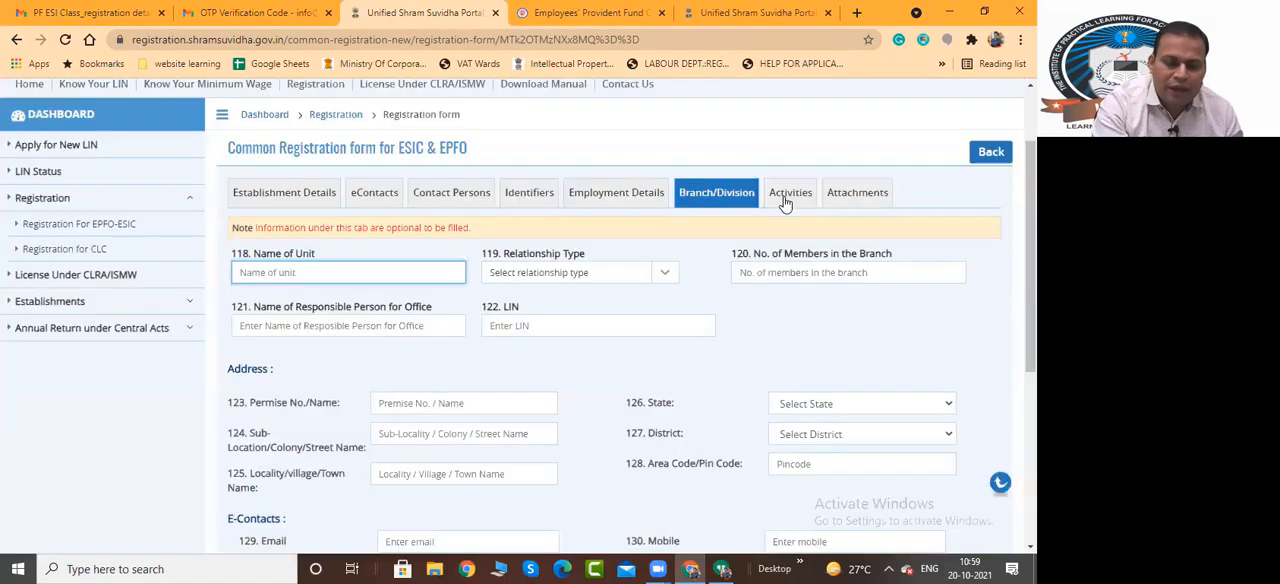
left_click(795, 196)
left_click(846, 196)
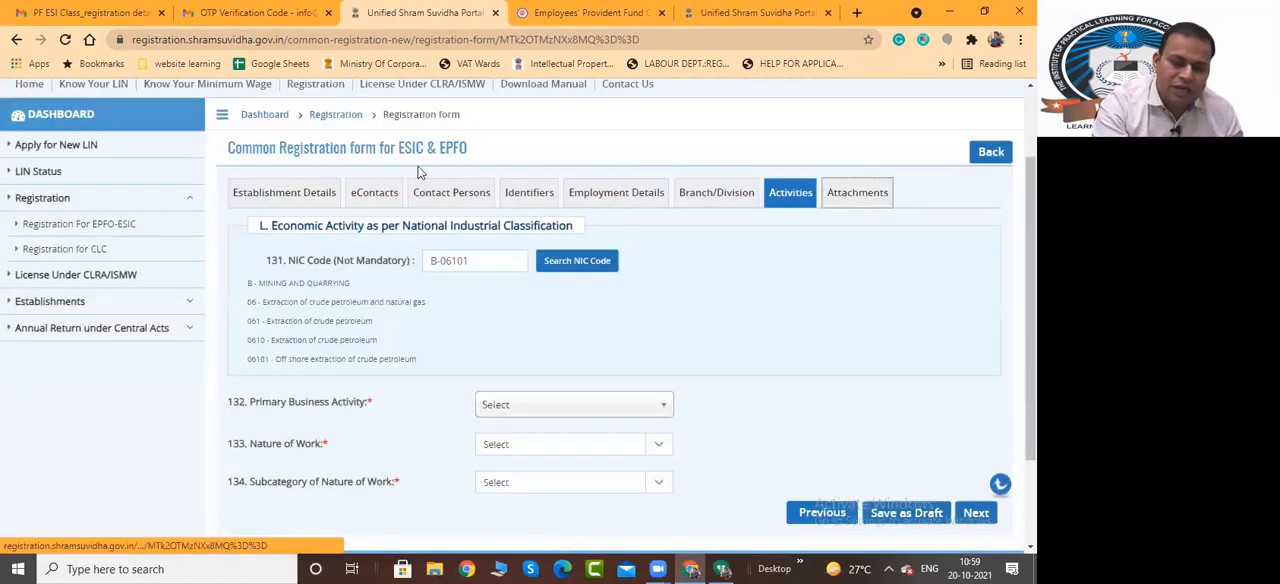
left_click(864, 195)
scroll(983, 418, "down", 5)
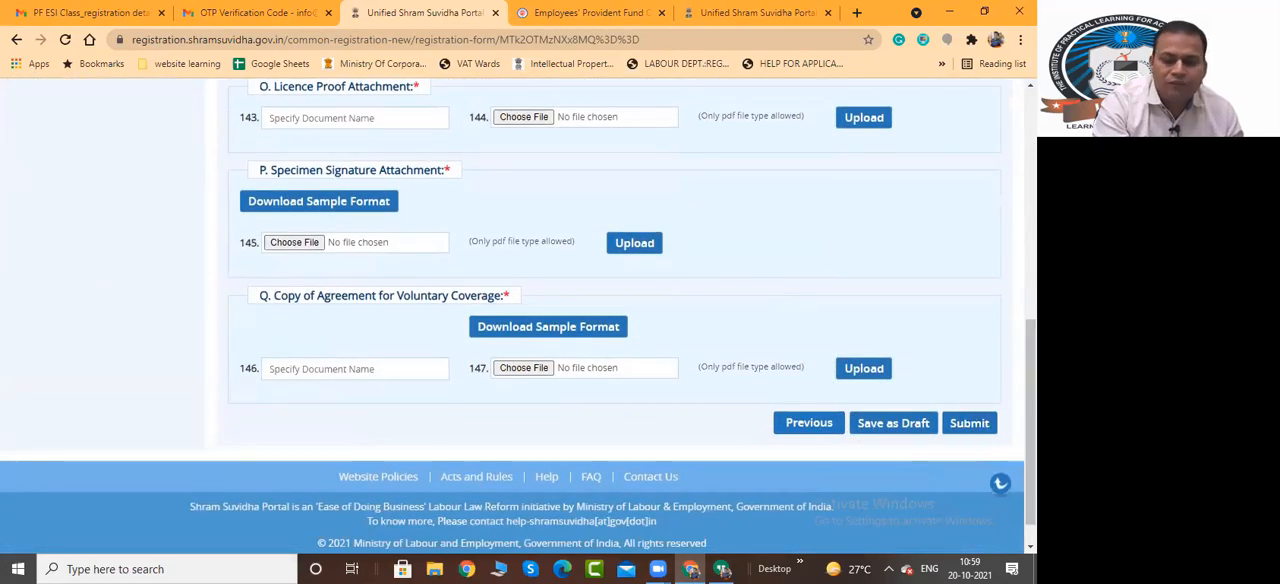
left_click_drag(1031, 422, 1031, 206)
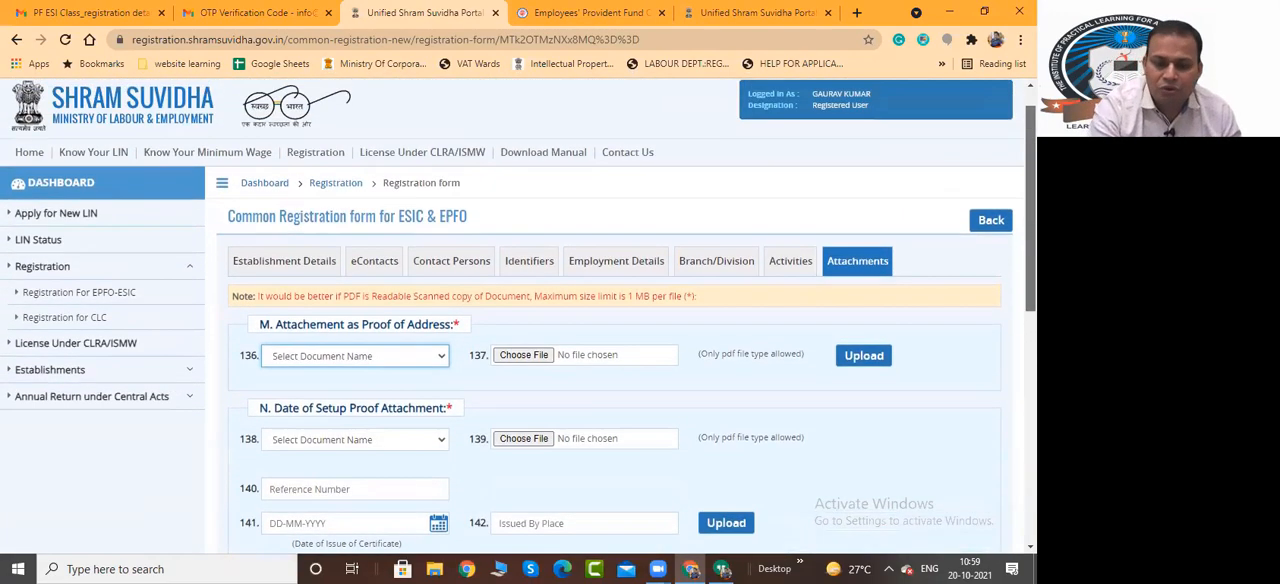
Leave the form without rating the portal and start a new EPFO-ESIC registration for only the Employees' State Insurance Act, 1948
left_click(988, 222)
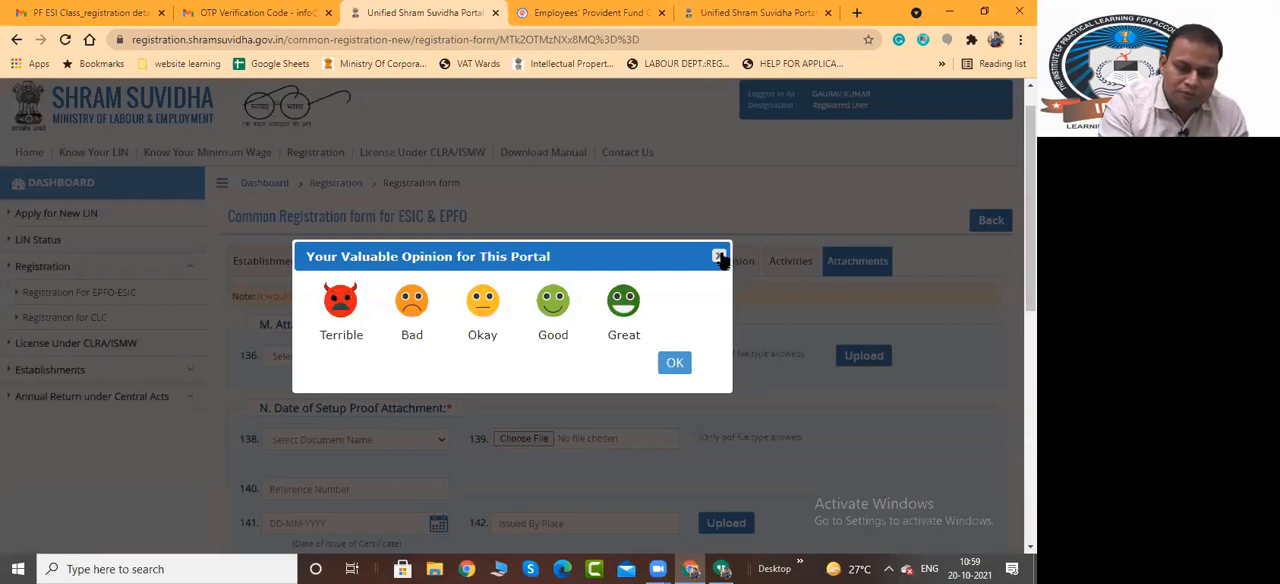
left_click(720, 258)
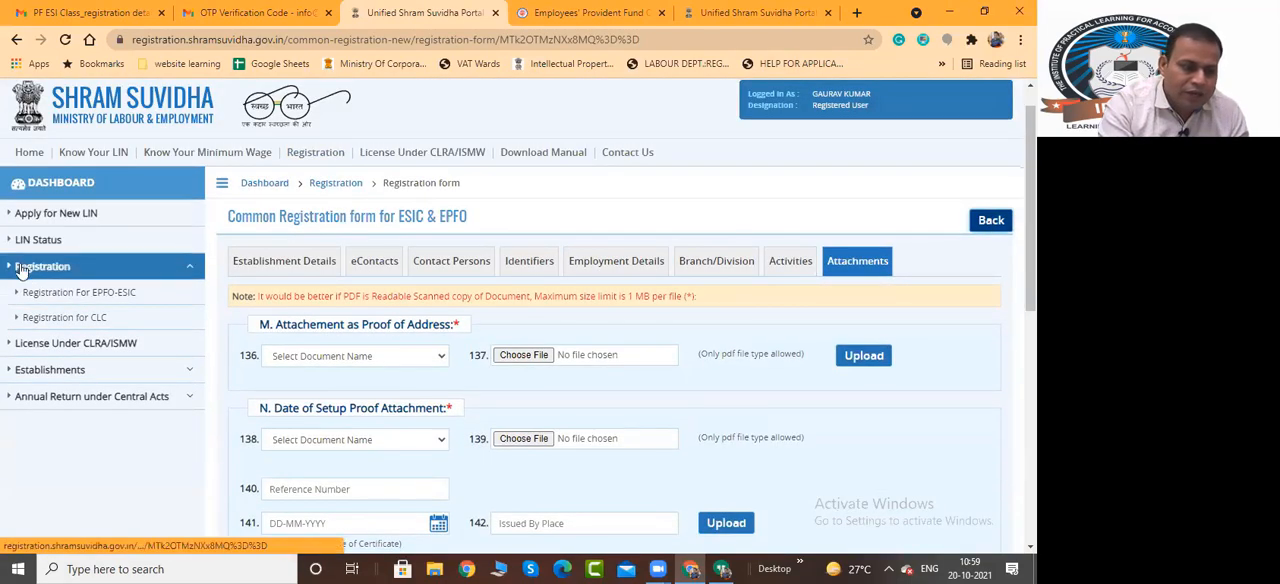
left_click(96, 294)
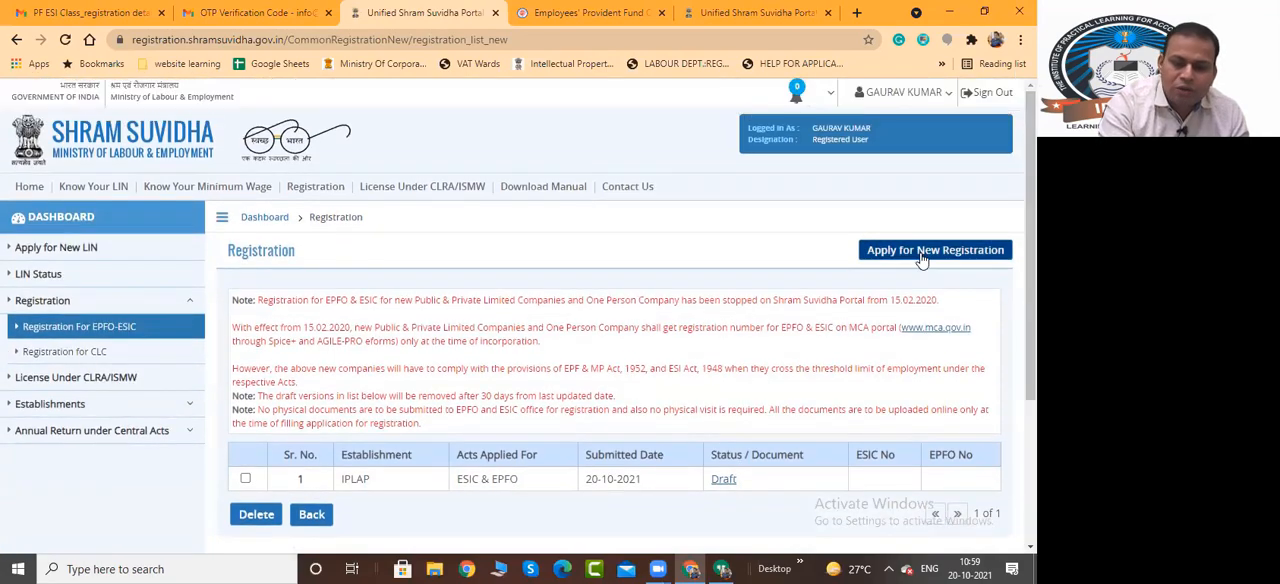
left_click(922, 255)
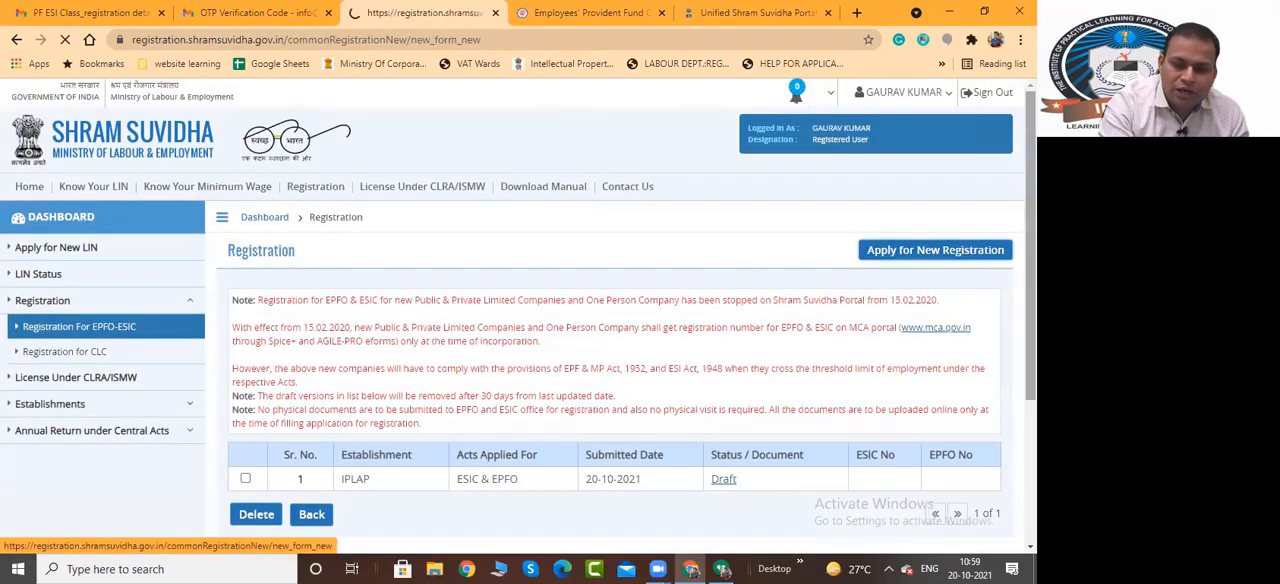
scroll(554, 226, "down", 1)
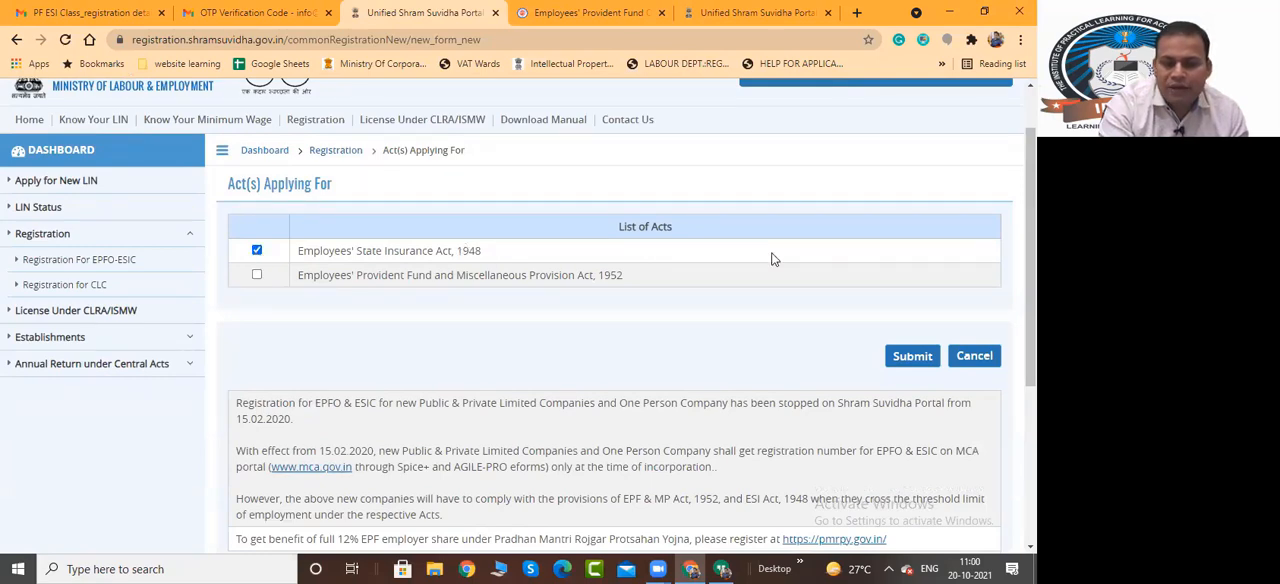
left_click(910, 359)
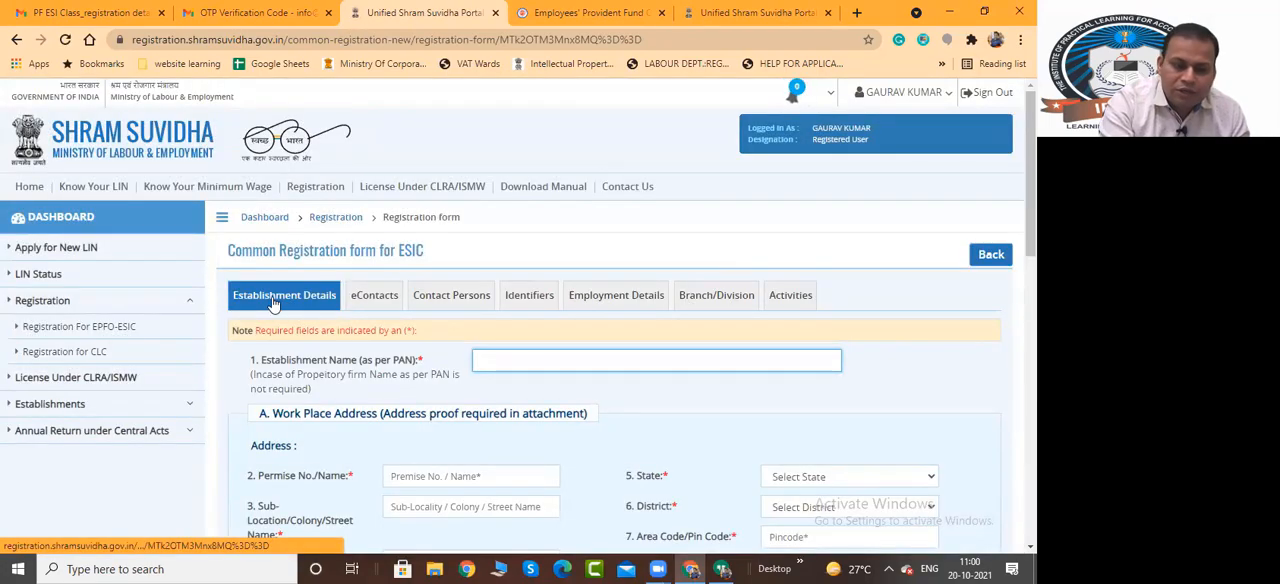
In the ESIC form's Identifiers section, choose Goods and Service Tax Identification Number as the identifier and mark it as address proof
left_click(374, 298)
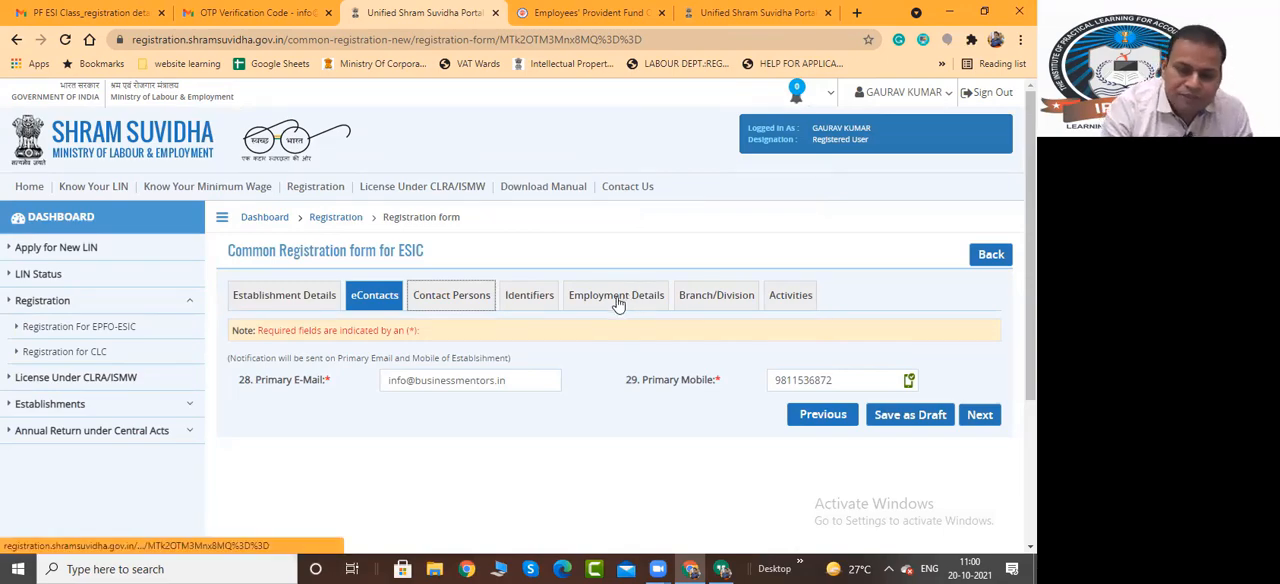
left_click(535, 294)
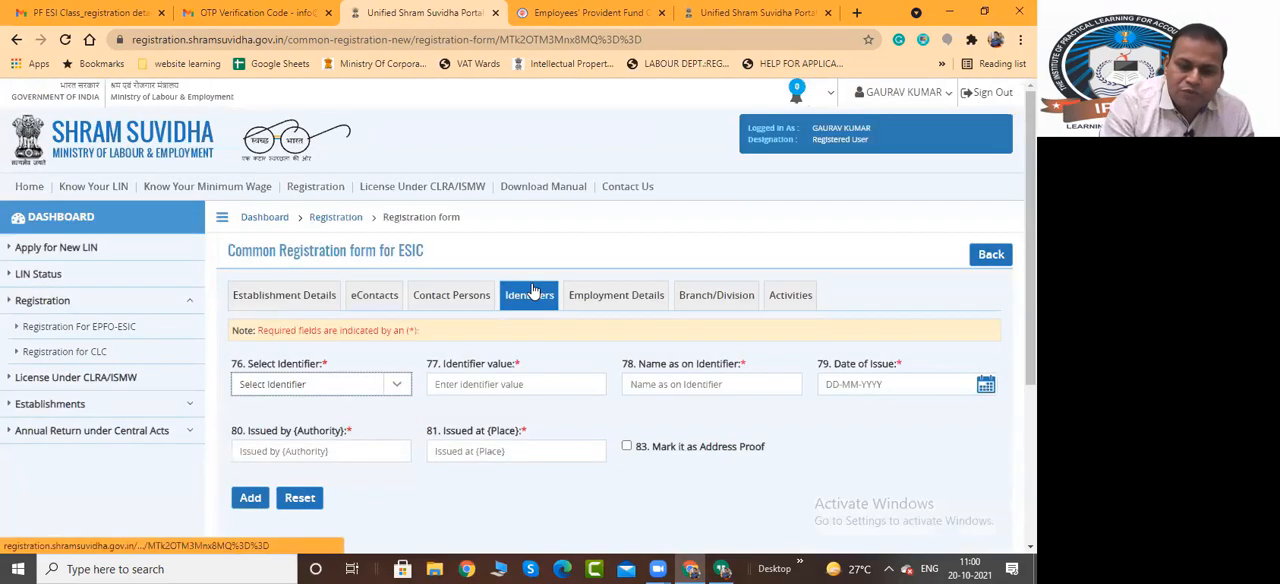
scroll(558, 302, "down", 1)
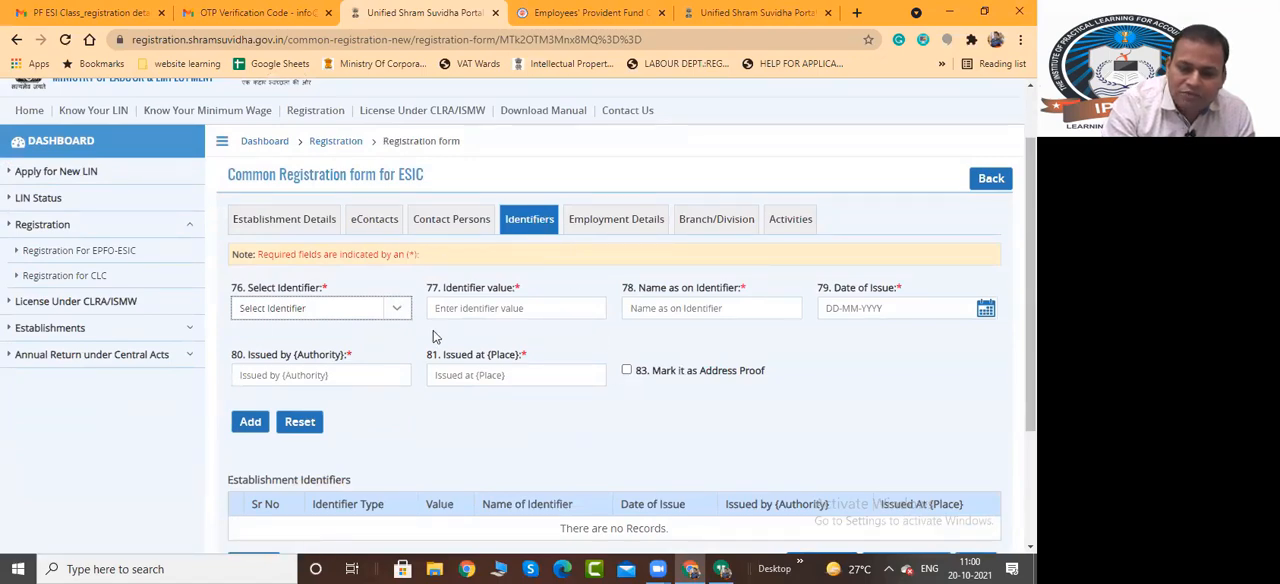
left_click(393, 310)
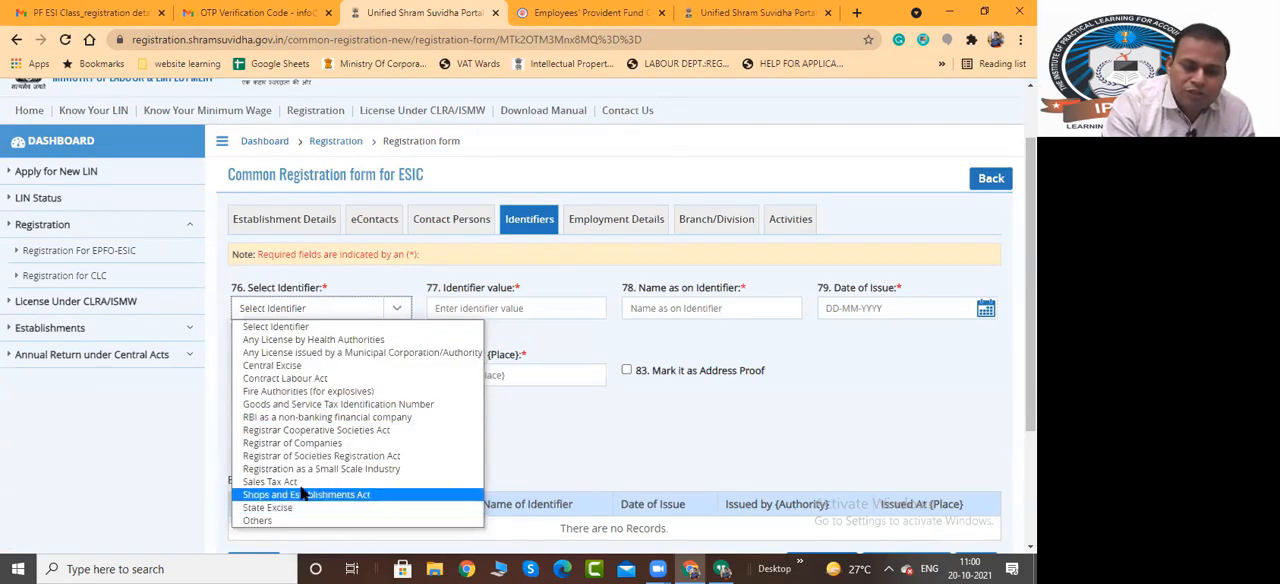
left_click(310, 405)
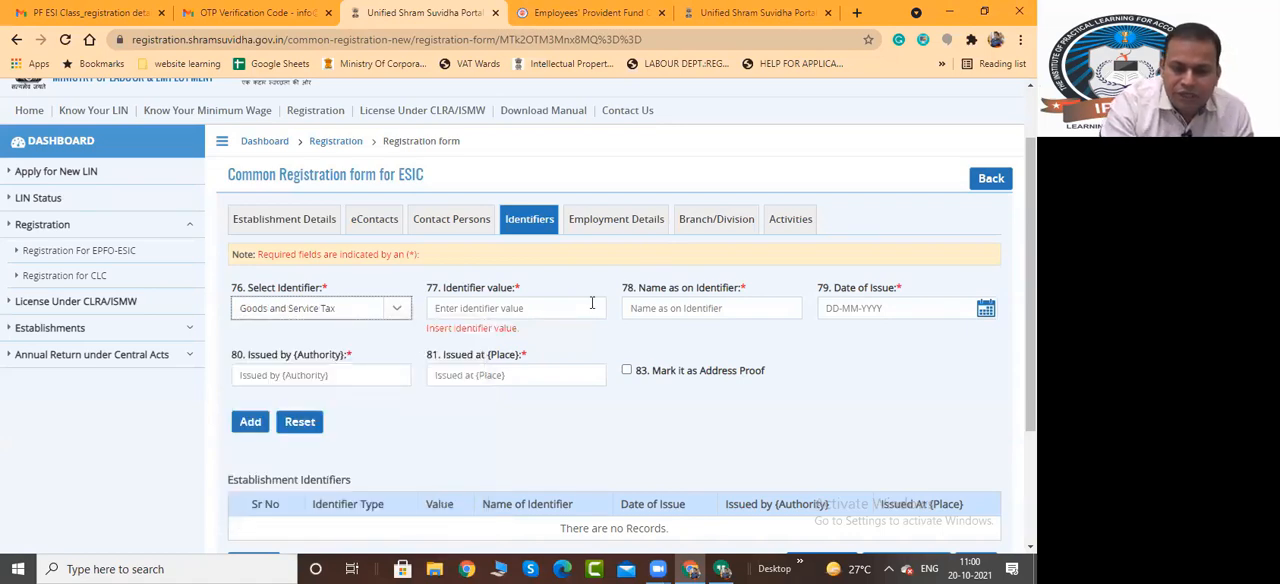
left_click(627, 371)
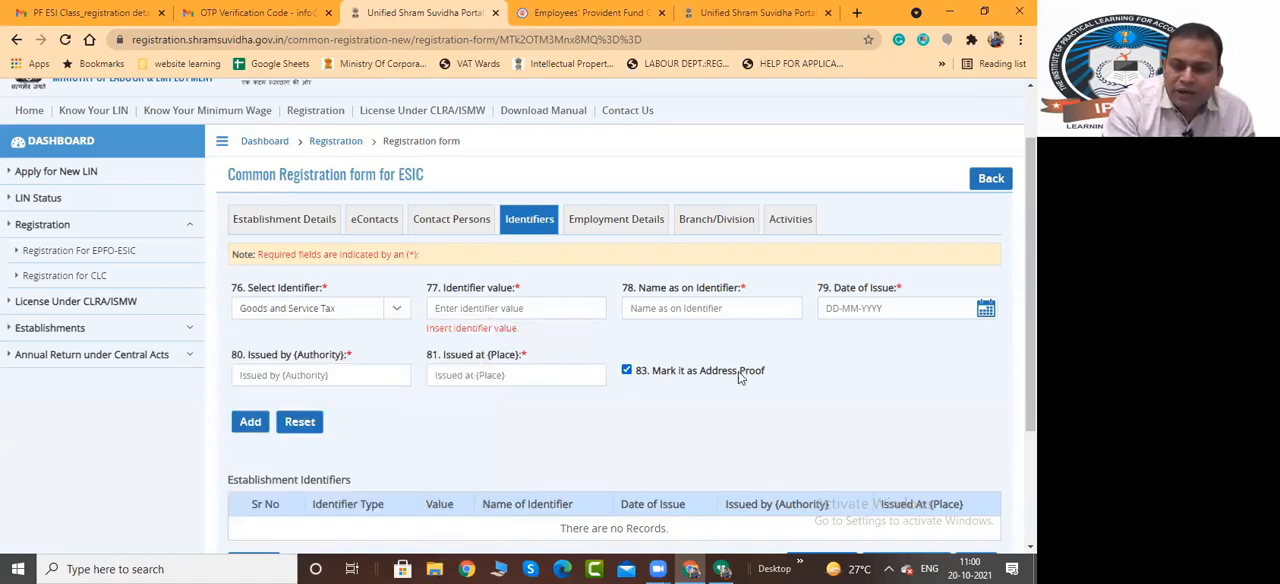
Review the NIC Code, Nature of Work and Subcategory fields in the ESIC form's Activities section
scroll(728, 401, "down", 1)
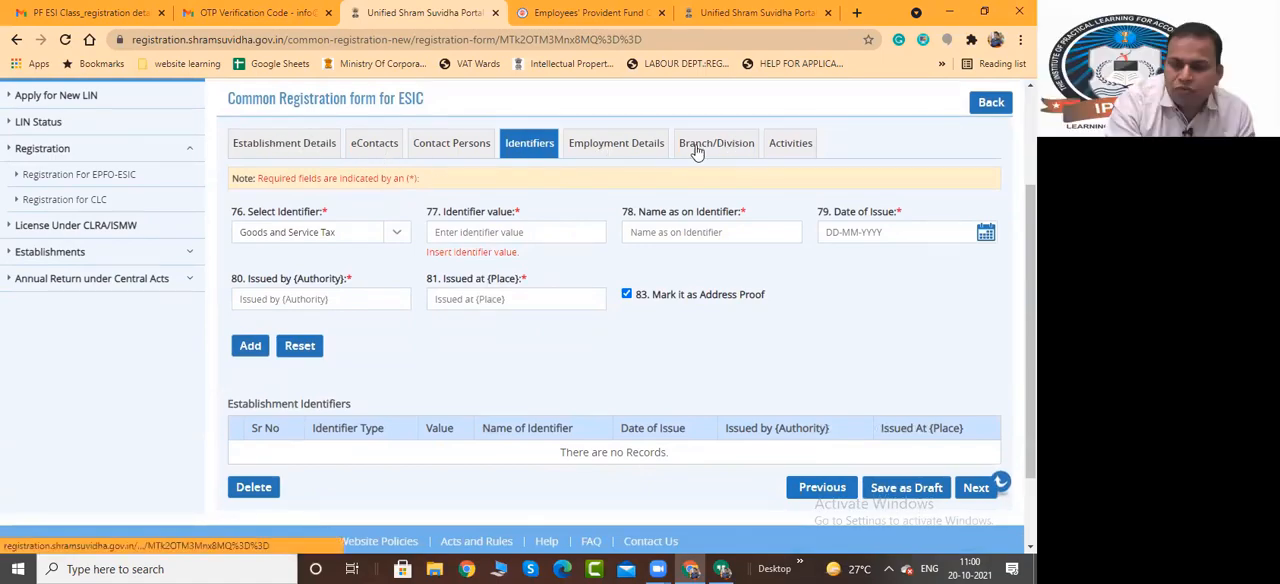
left_click(792, 146)
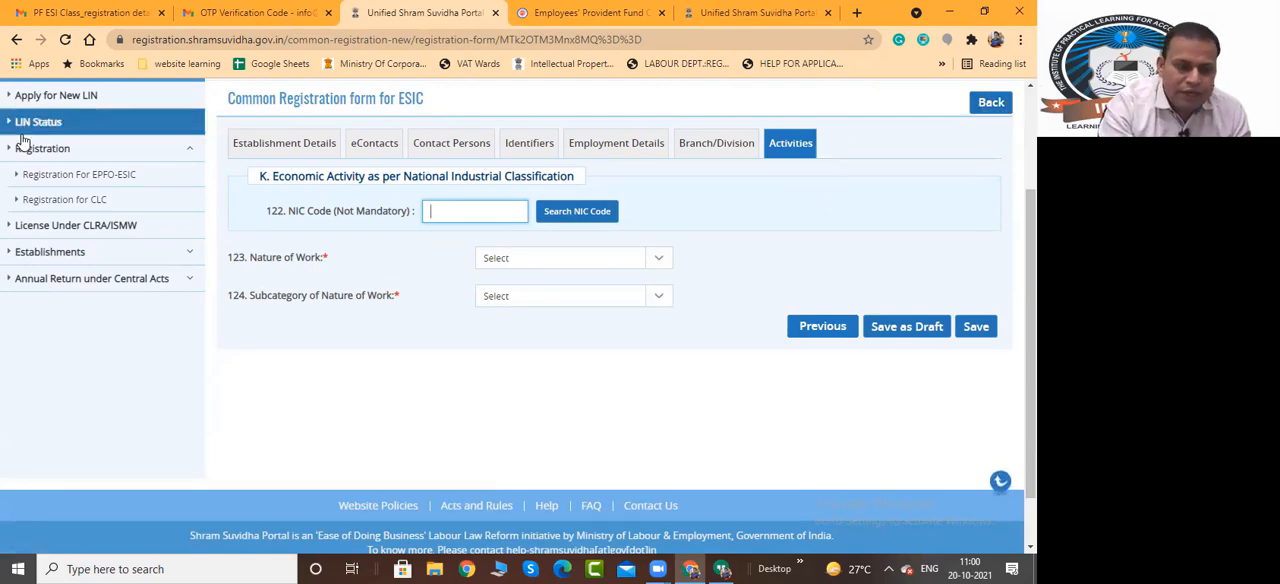
Start another new registration for only the Employees' Provident Fund and Miscellaneous Provision Act, 1952
left_click(50, 178)
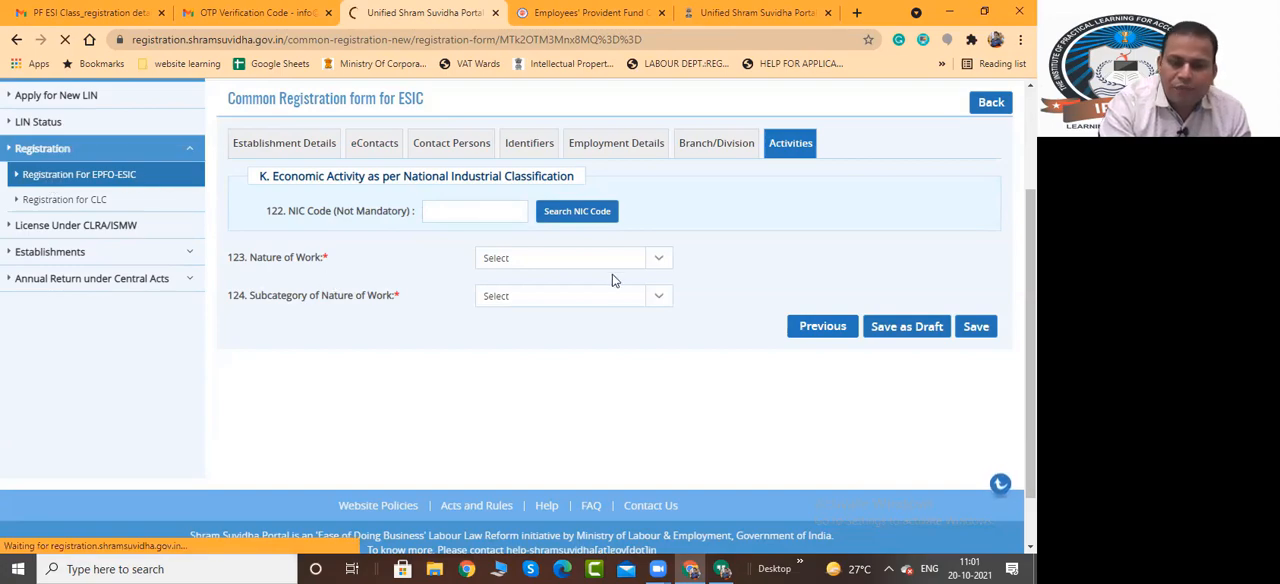
scroll(275, 301, "down", 3)
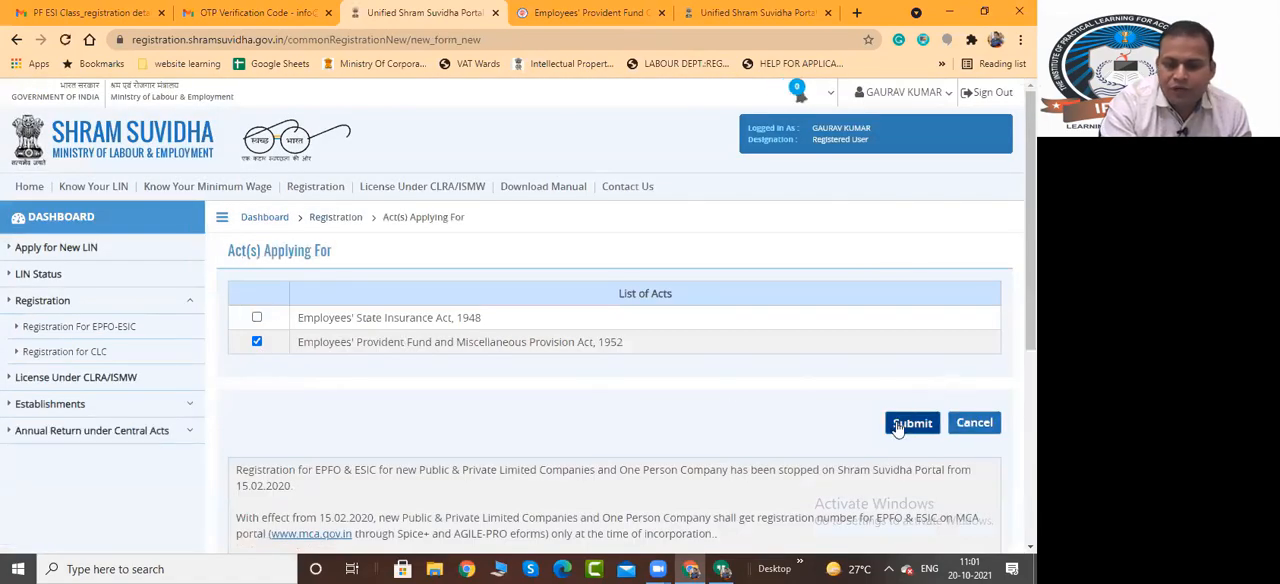
left_click(905, 422)
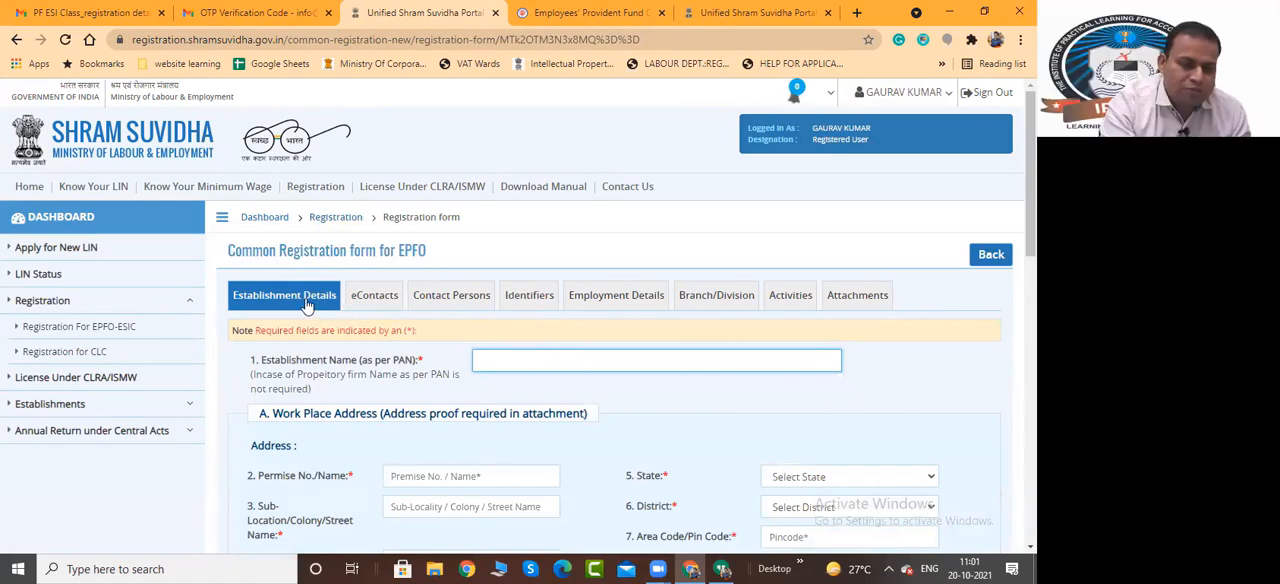
View the eContacts section of the EPFO form and open its Attachments section
left_click(375, 298)
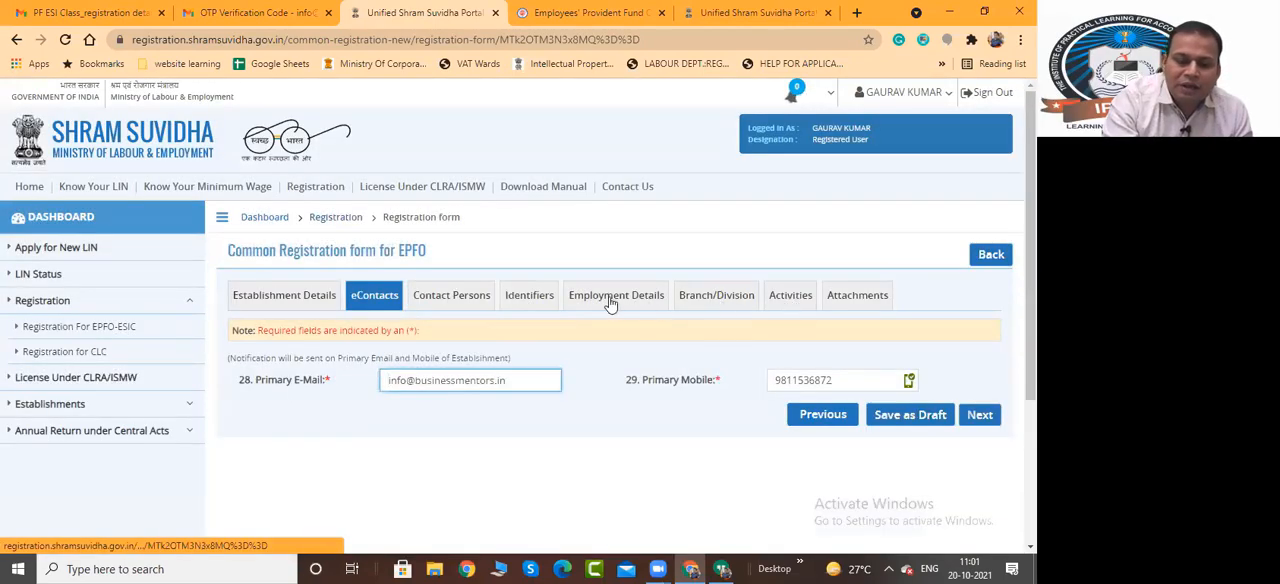
left_click(860, 298)
left_click(862, 295)
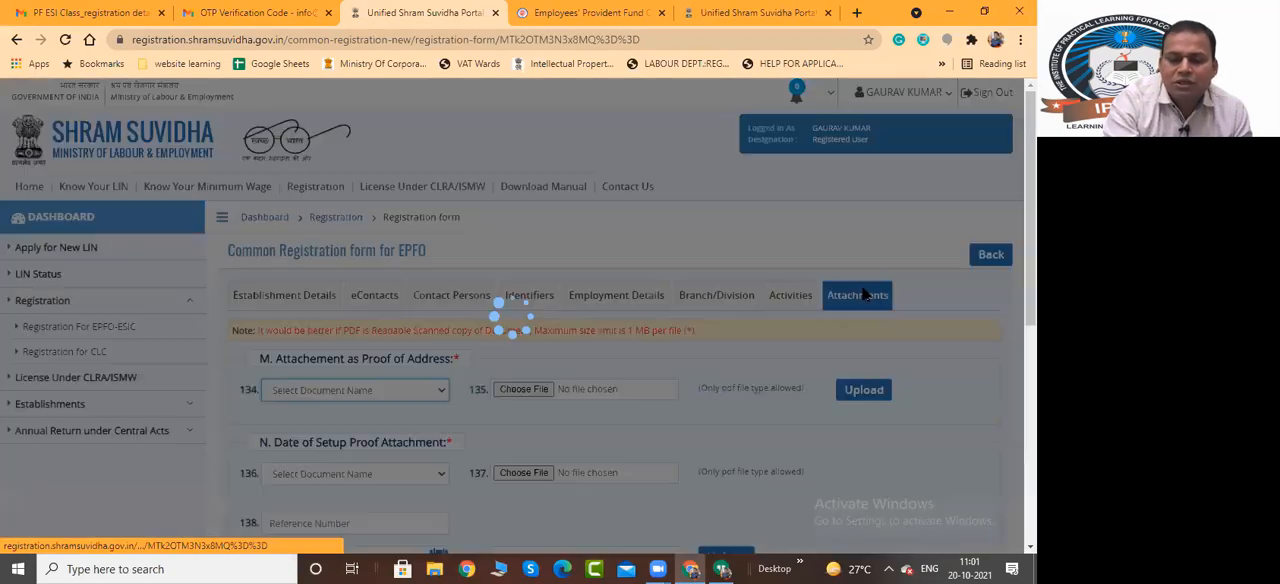
Review the address, setup date, licence and specimen signature proof fields in the EPFO form's Attachments section
scroll(532, 192, "down", 3)
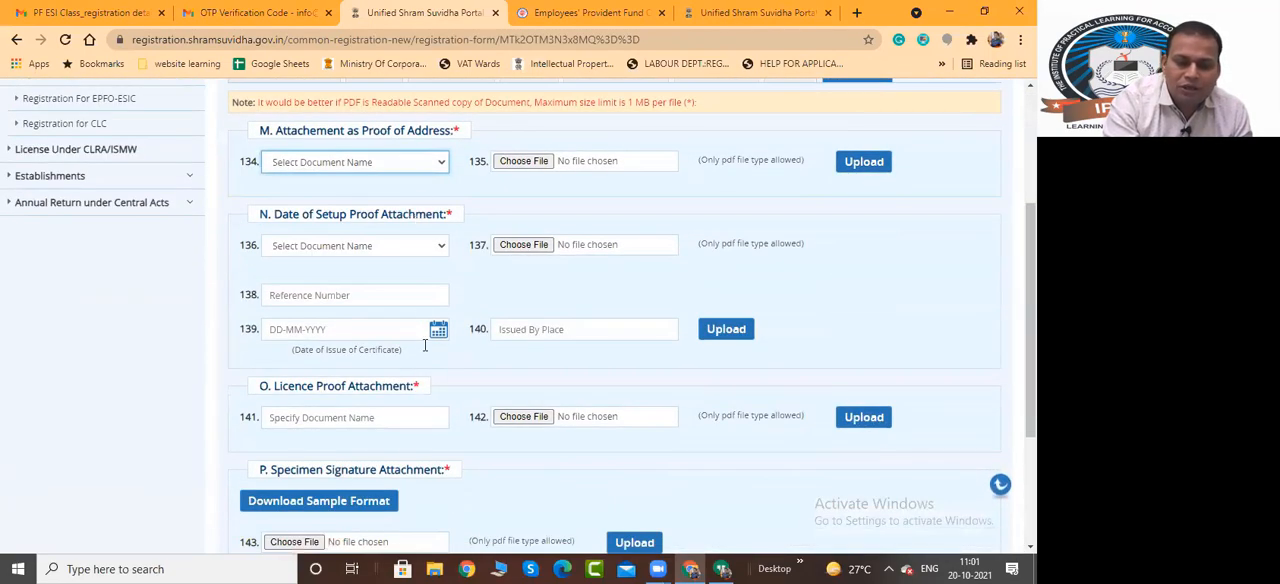
scroll(442, 460, "down", 3)
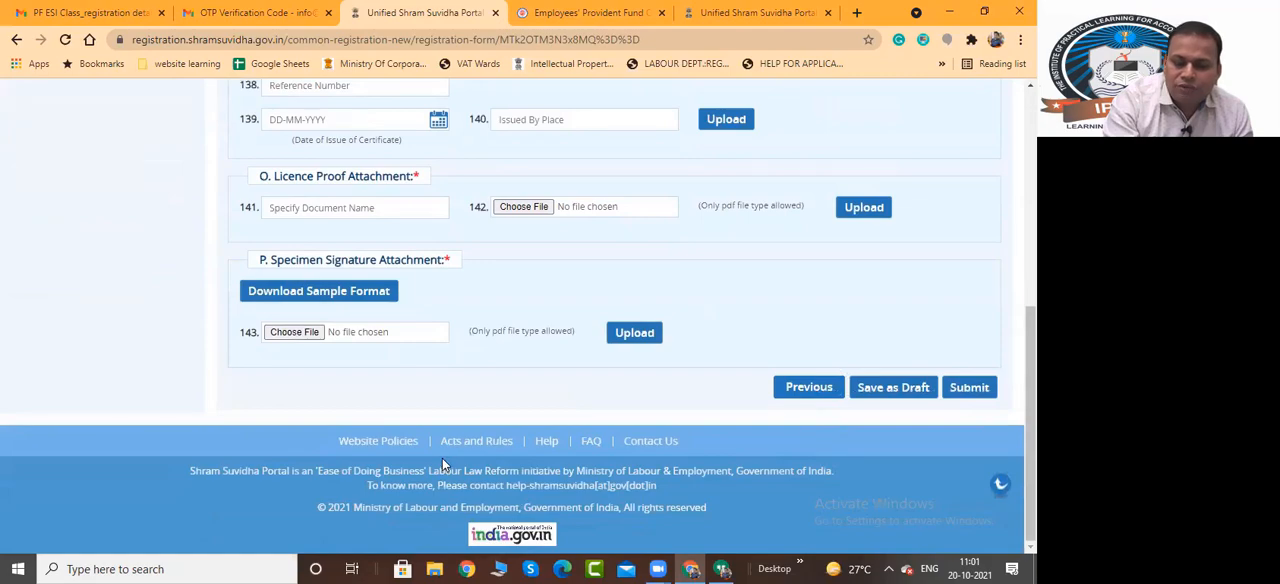
scroll(443, 463, "up", 8)
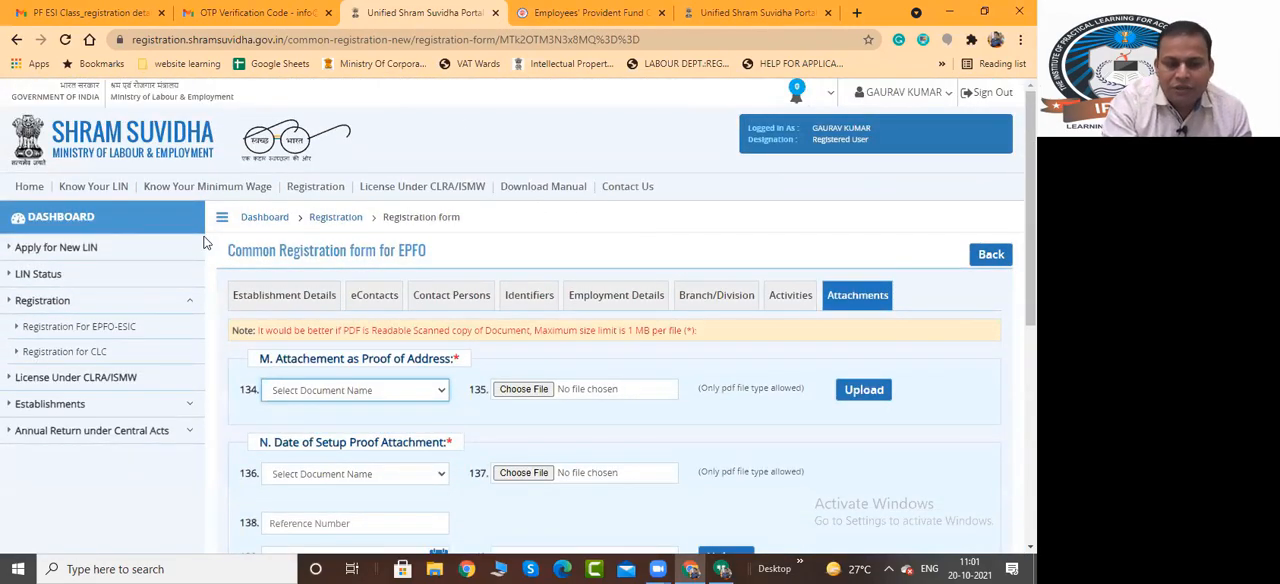
Start a new registration for CLC and select the Contract Labour (Regulation and Abolition) Act
left_click(54, 358)
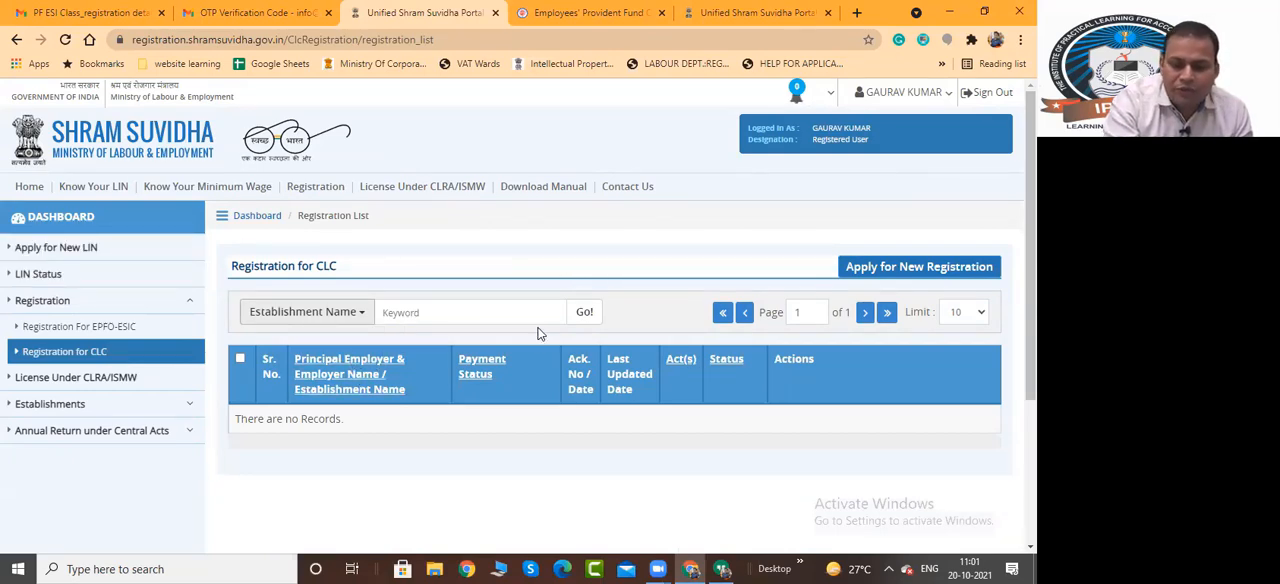
left_click(919, 266)
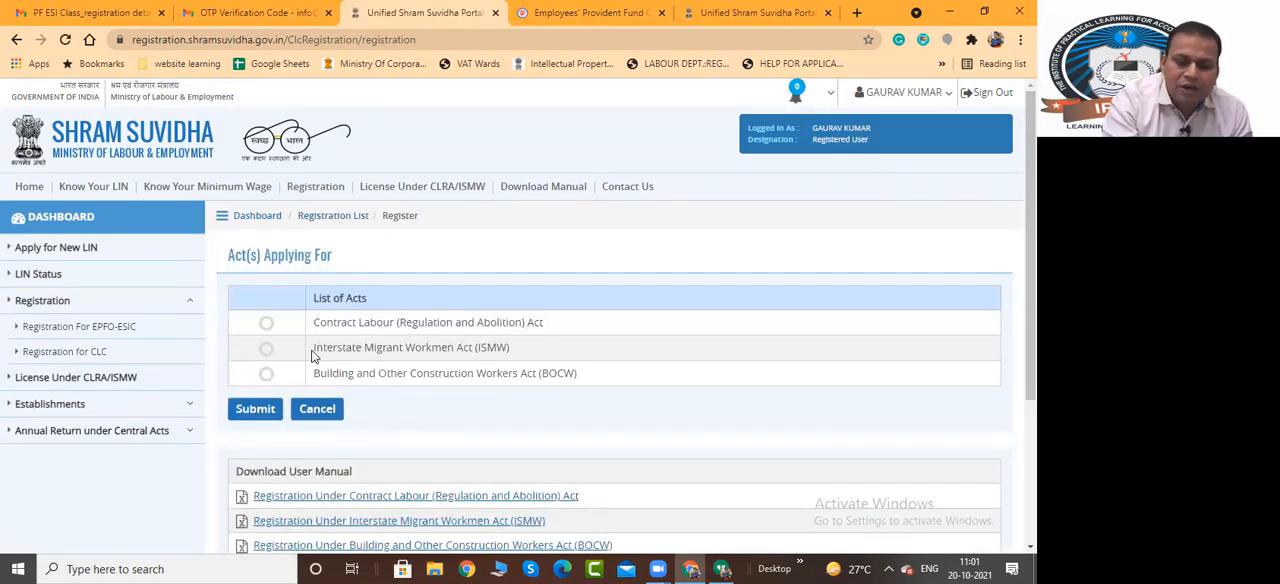
left_click_drag(316, 349, 433, 345)
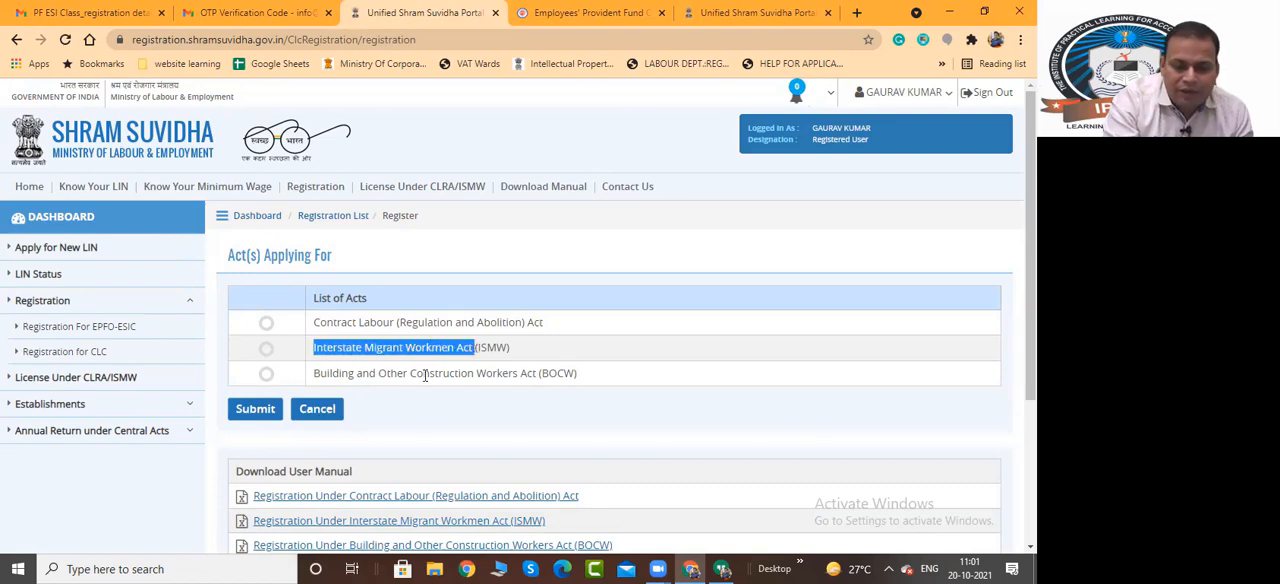
left_click_drag(316, 371, 541, 374)
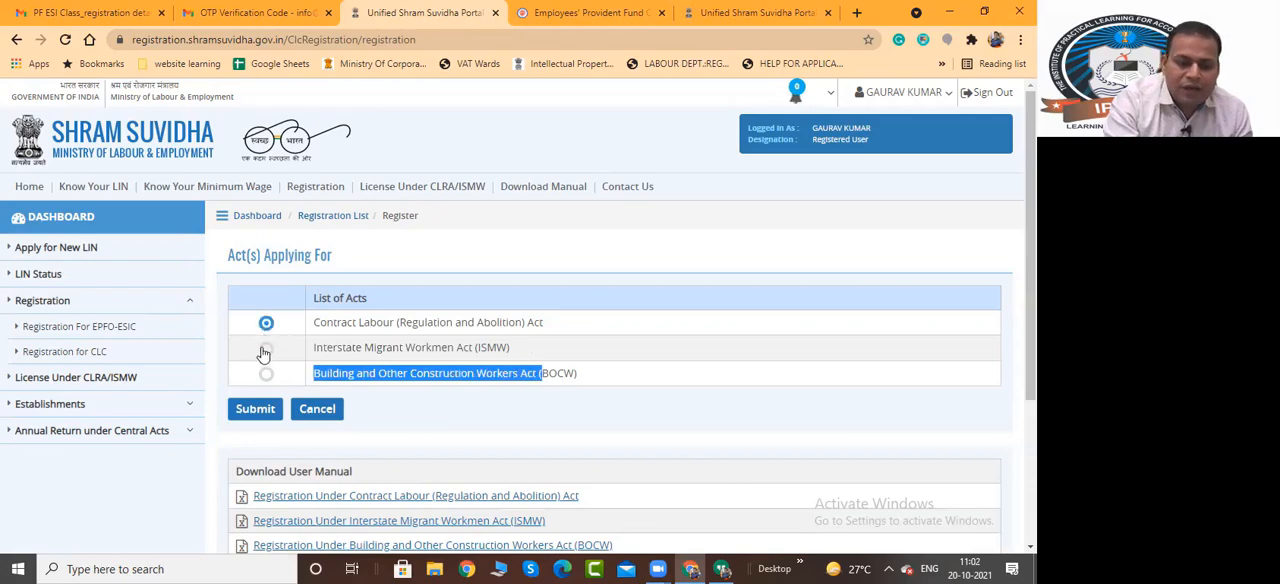
left_click(266, 322)
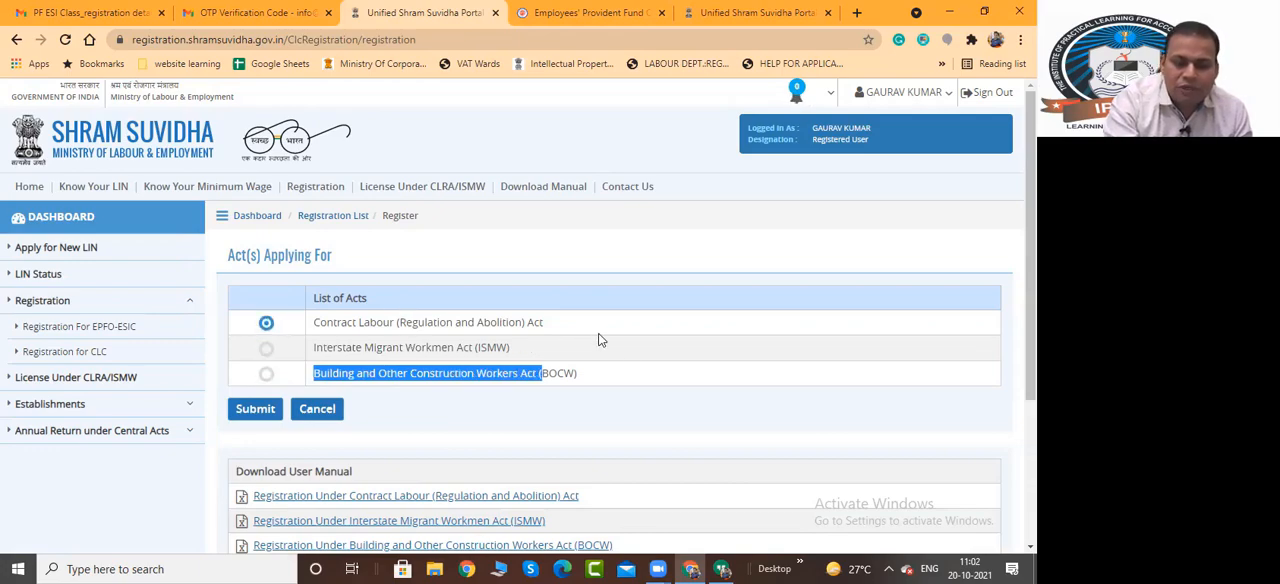
Look over the user manuals offered for download below the CLC list of acts
scroll(552, 252, "down", 3)
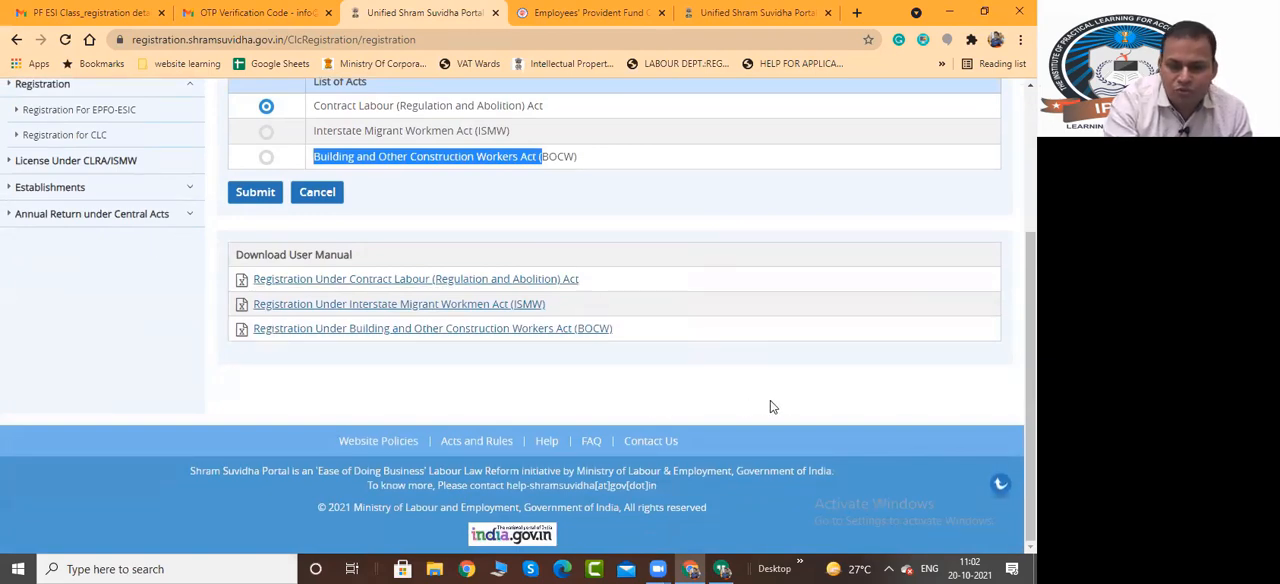
scroll(700, 370, "up", 1)
left_click(120, 371)
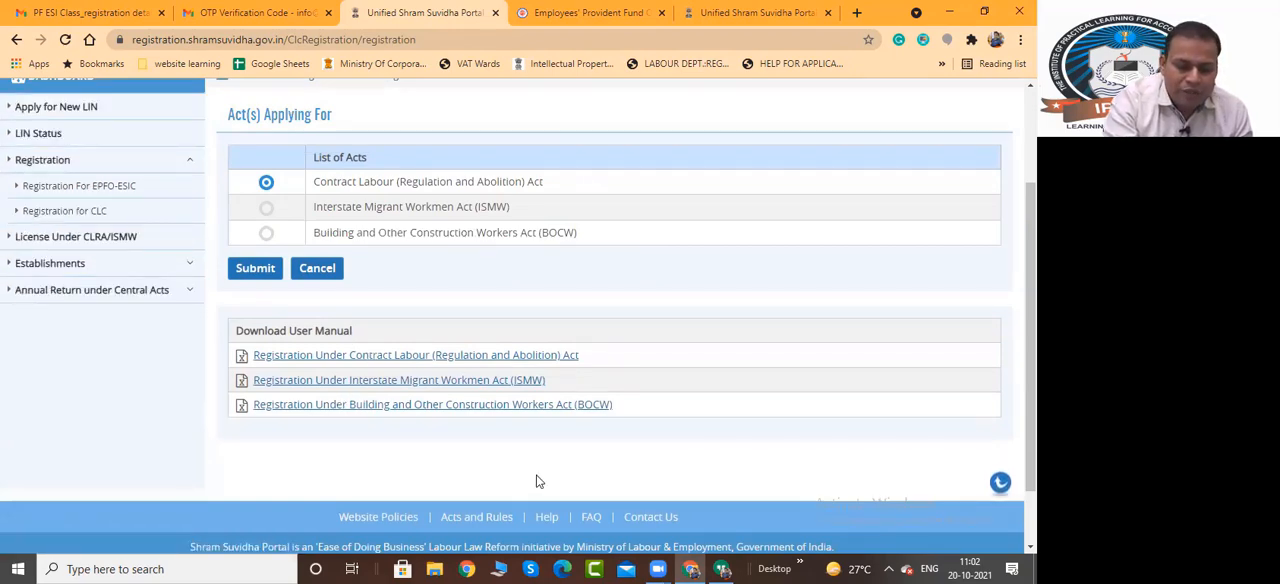
Open the Registration Information workbook from the Downloads folder in Excel, dismiss the activation notice and enable editing
left_click(501, 566)
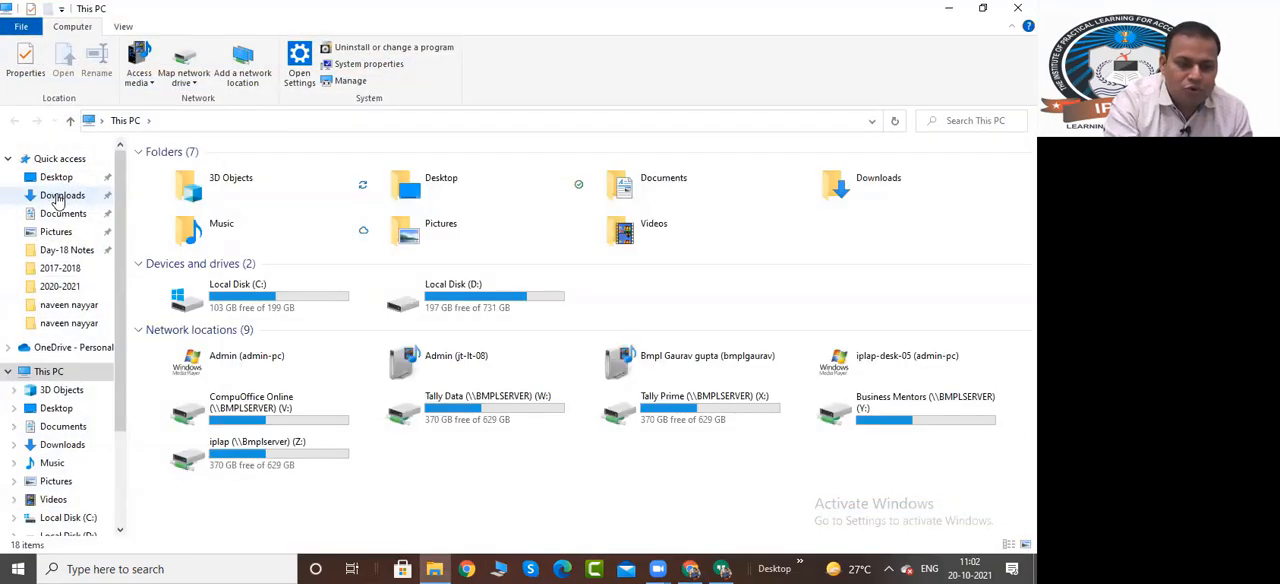
left_click(60, 196)
left_click(211, 268)
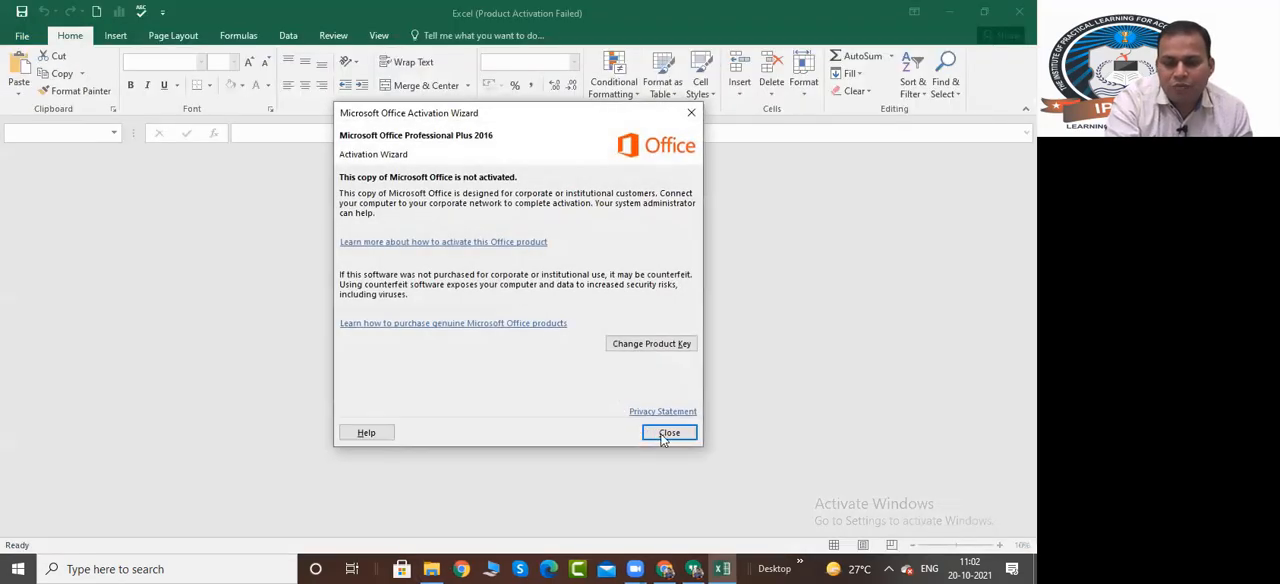
left_click(665, 434)
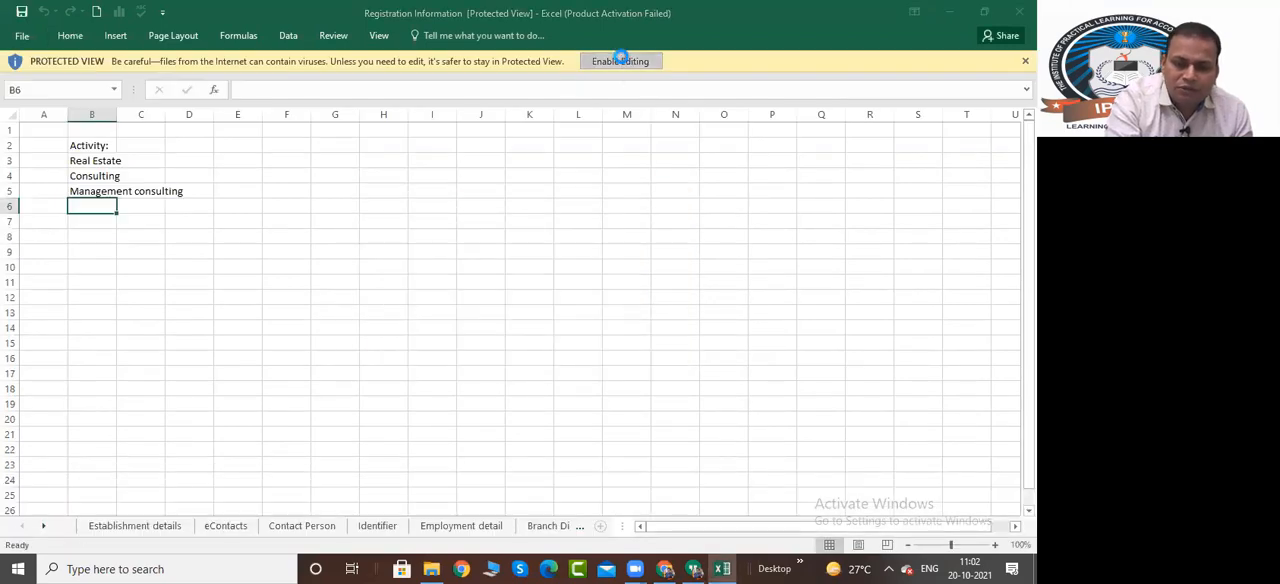
left_click(620, 57)
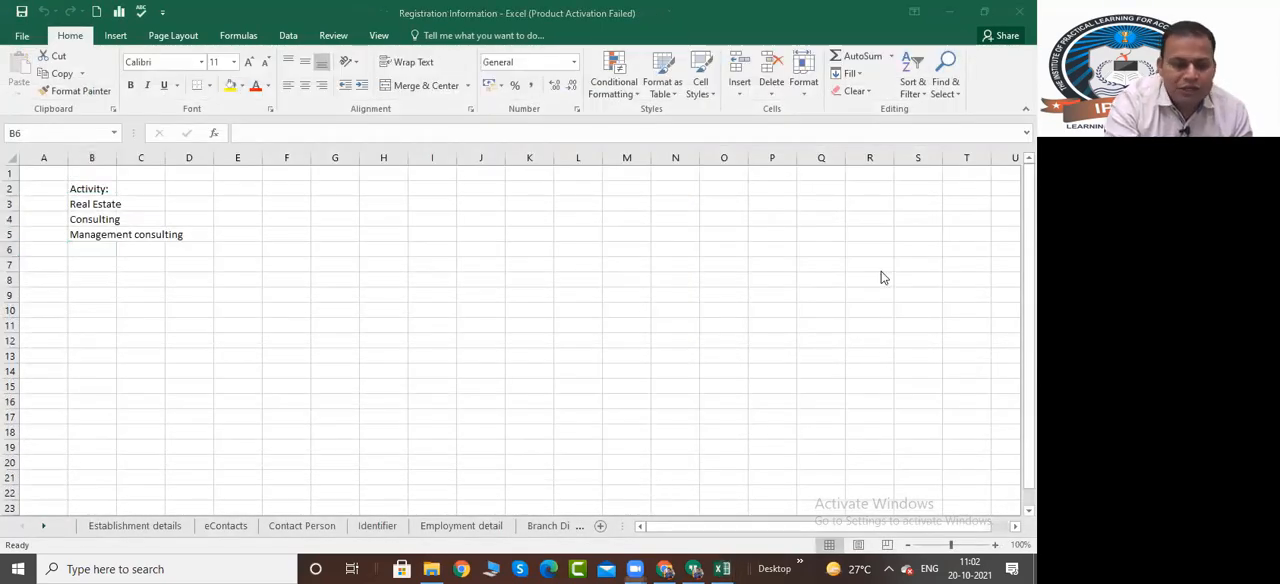
Review the workbook's Establishment details, eContacts, Contact Person and Identifier sheets
left_click(113, 528)
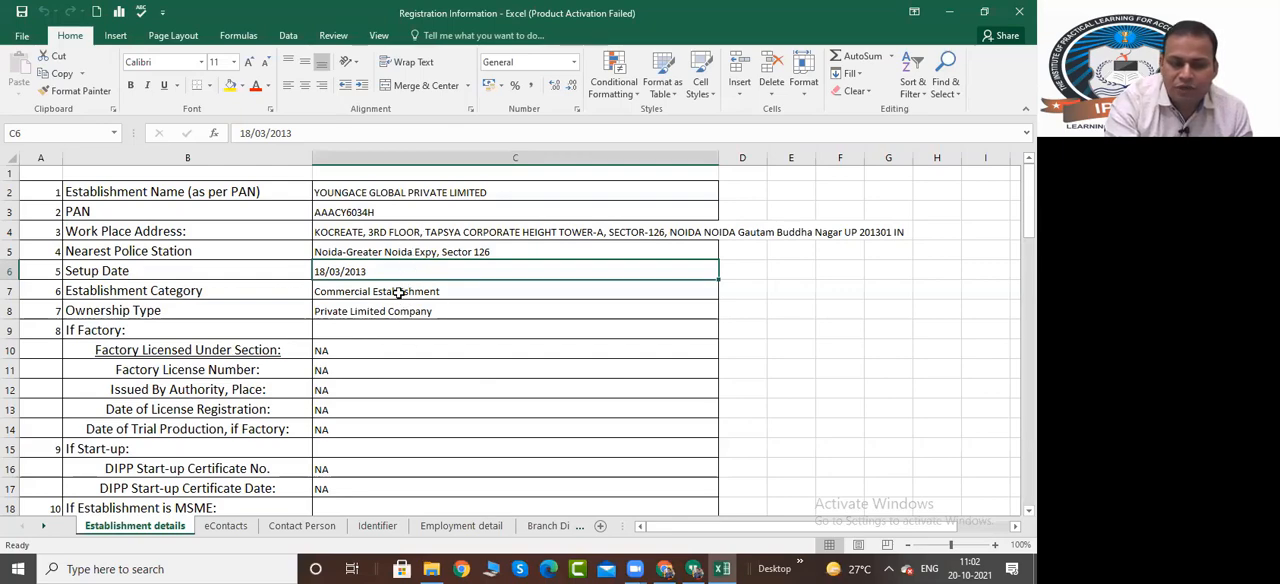
scroll(392, 258, "down", 4)
scroll(392, 256, "up", 2)
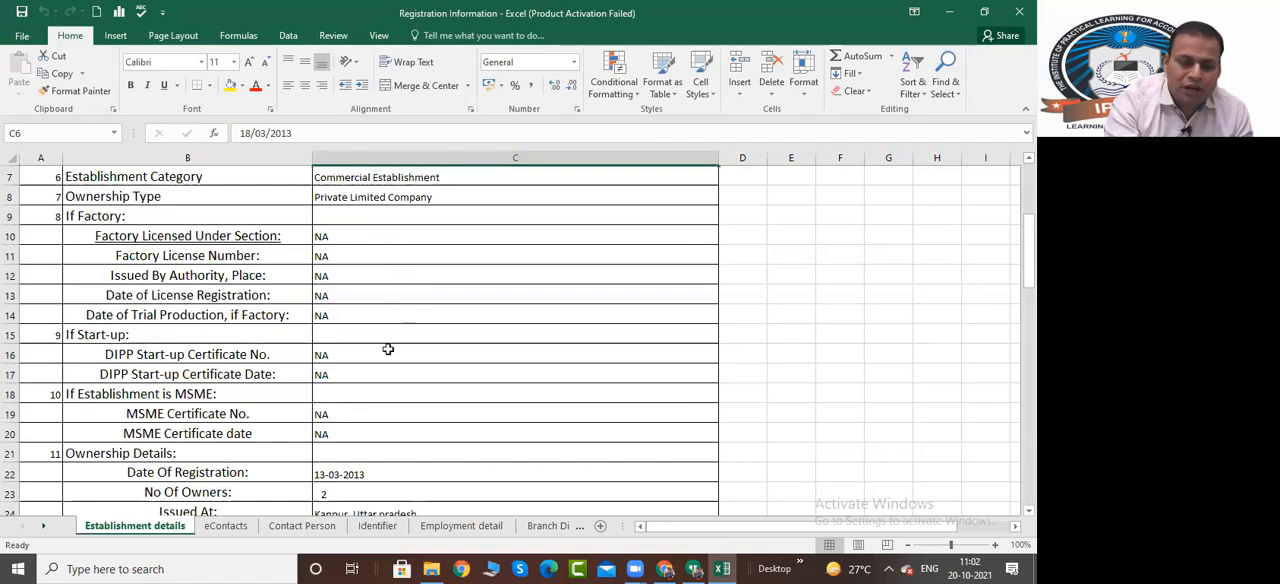
scroll(388, 349, "down", 2)
left_click(243, 530)
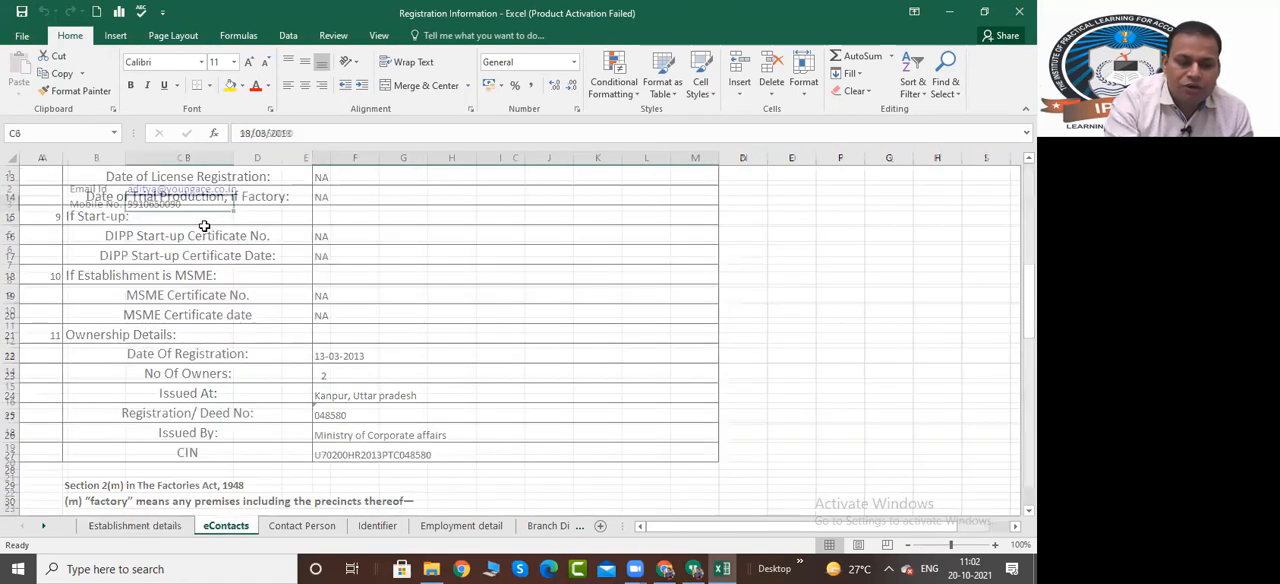
left_click(312, 527)
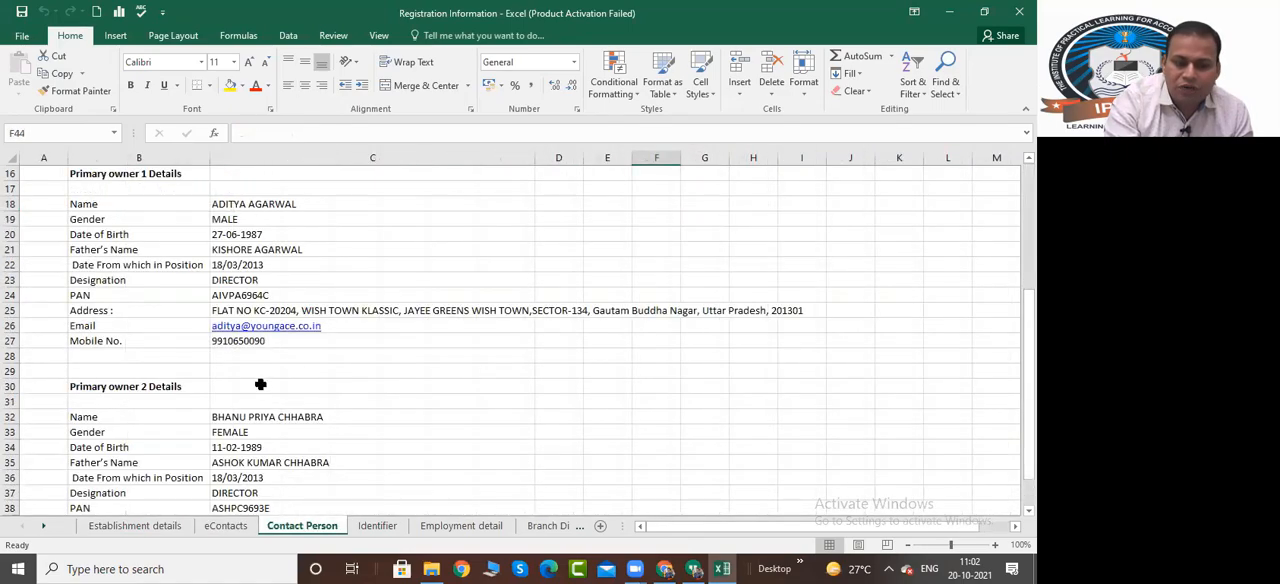
left_click(378, 527)
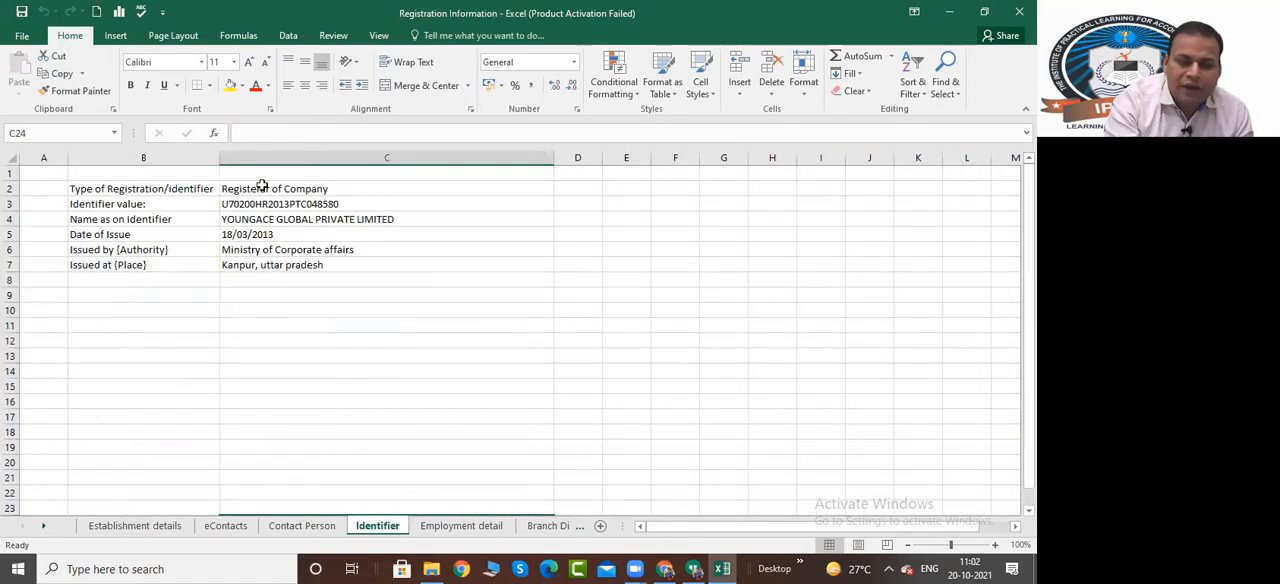
Examine the Employment detail sheet, covering EPFO details, worker numbers, wages paid and the details common to EPFO and ESIC
left_click(461, 526)
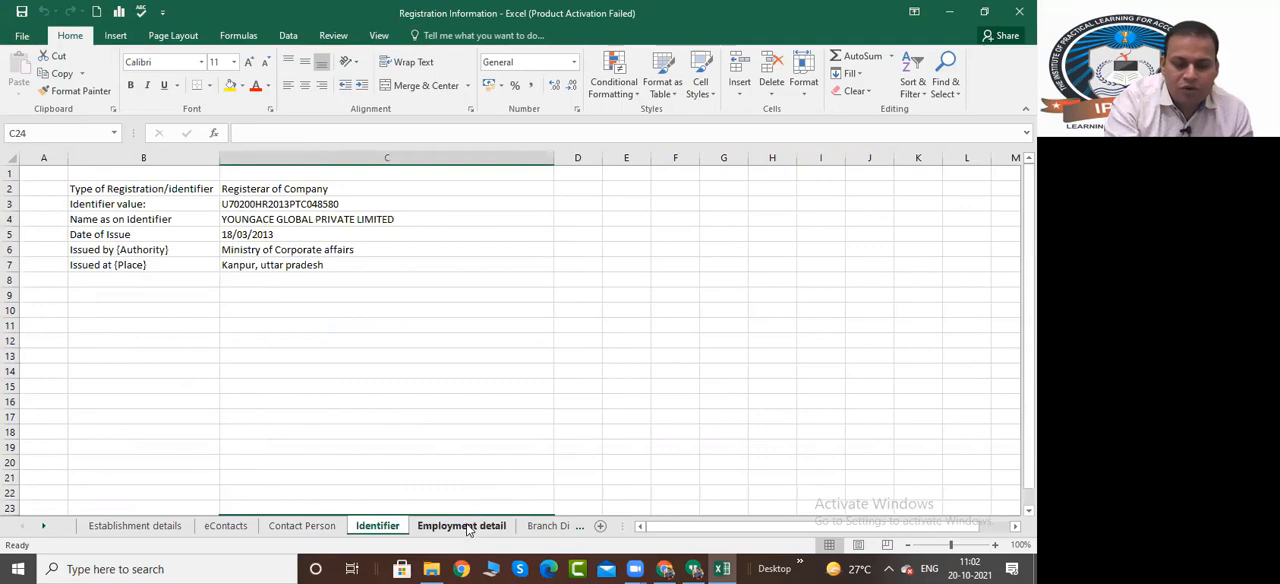
scroll(414, 298, "up", 6)
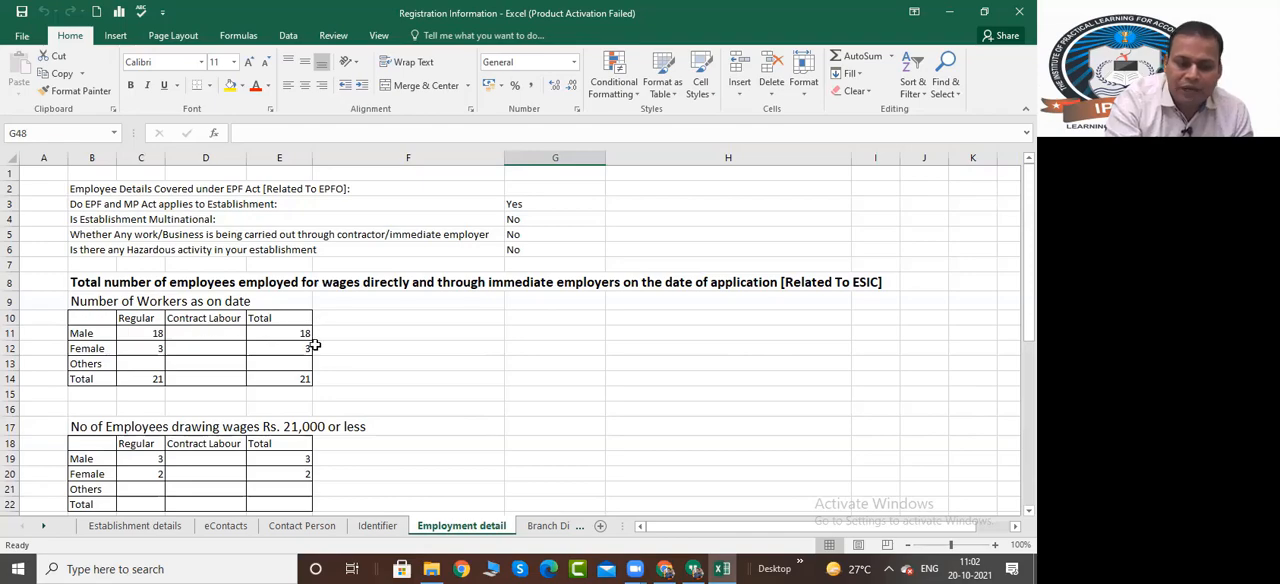
scroll(314, 345, "down", 3)
scroll(37, 378, "up", 1)
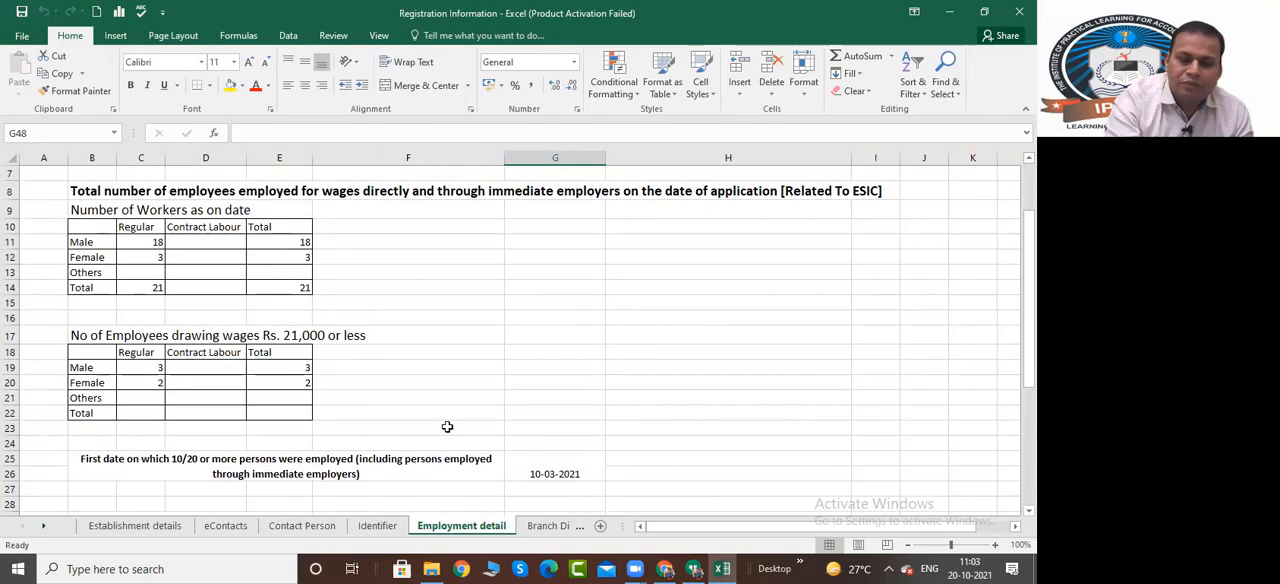
scroll(524, 410, "down", 1)
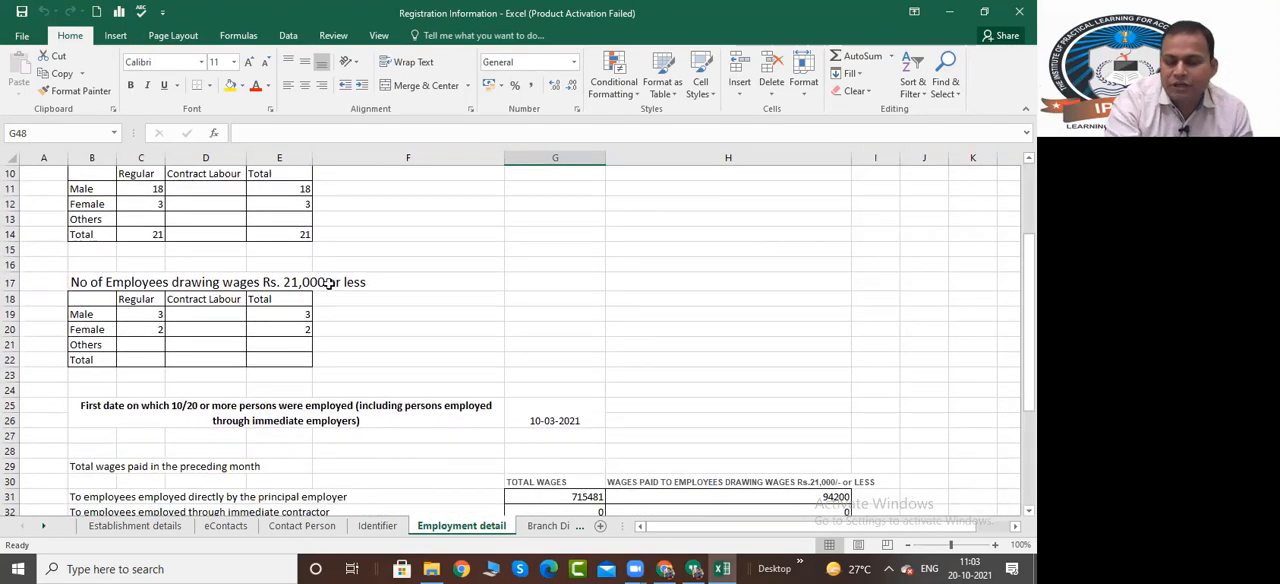
scroll(330, 280, "down", 2)
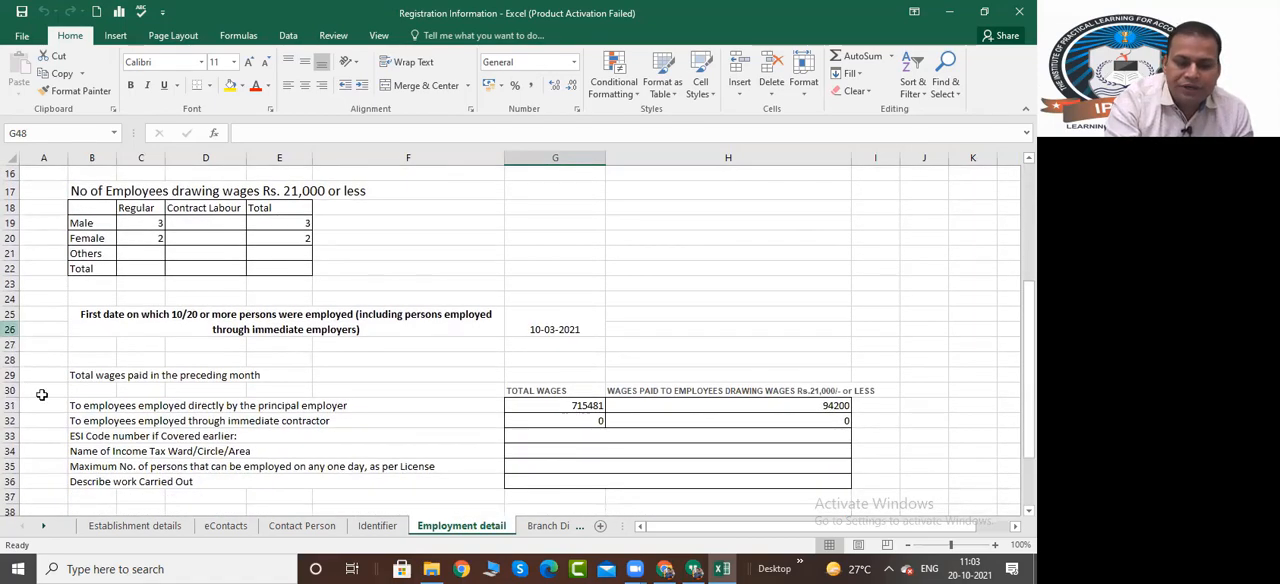
scroll(620, 484, "down", 4)
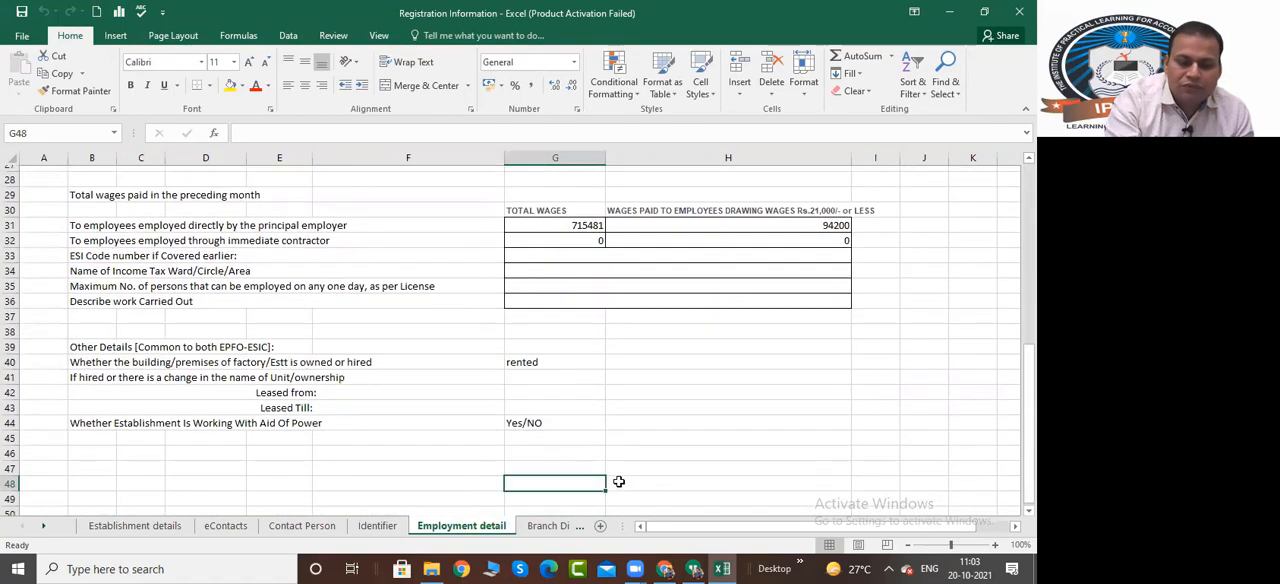
View the Branch Divison and Activity sheets, and return to the eContacts sheet
left_click(532, 526)
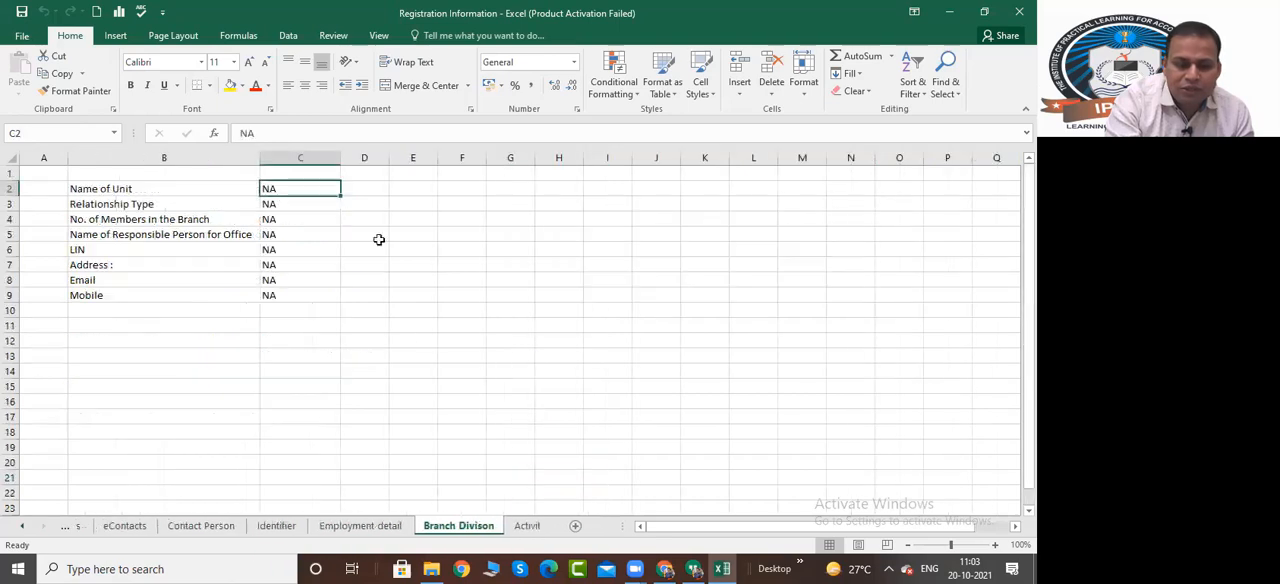
left_click(508, 527)
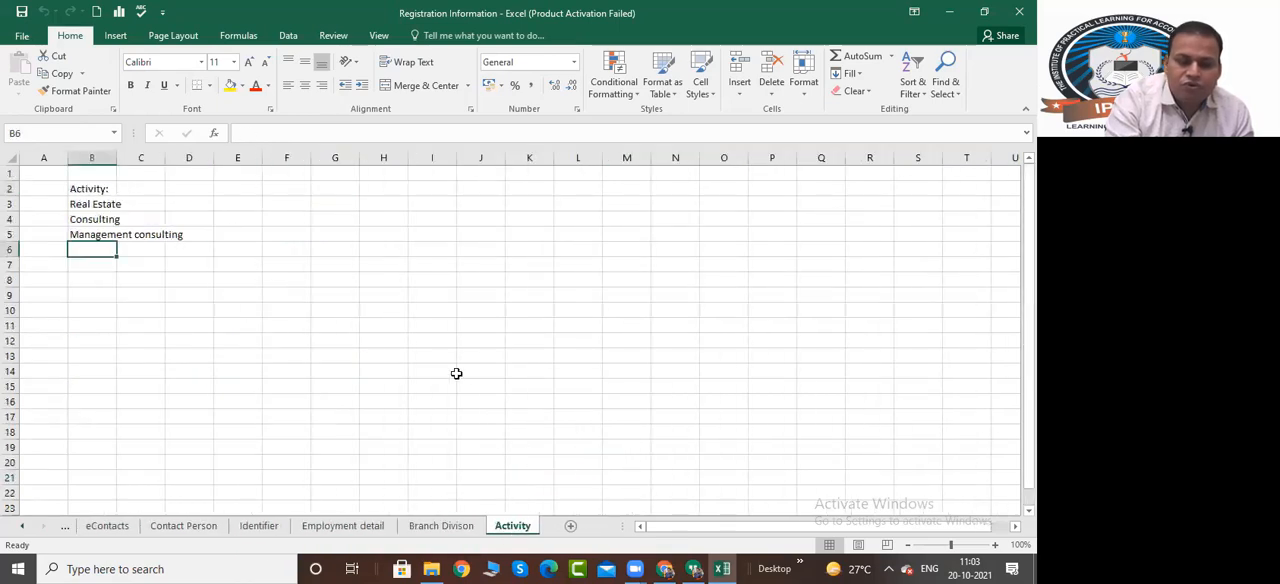
left_click(107, 526)
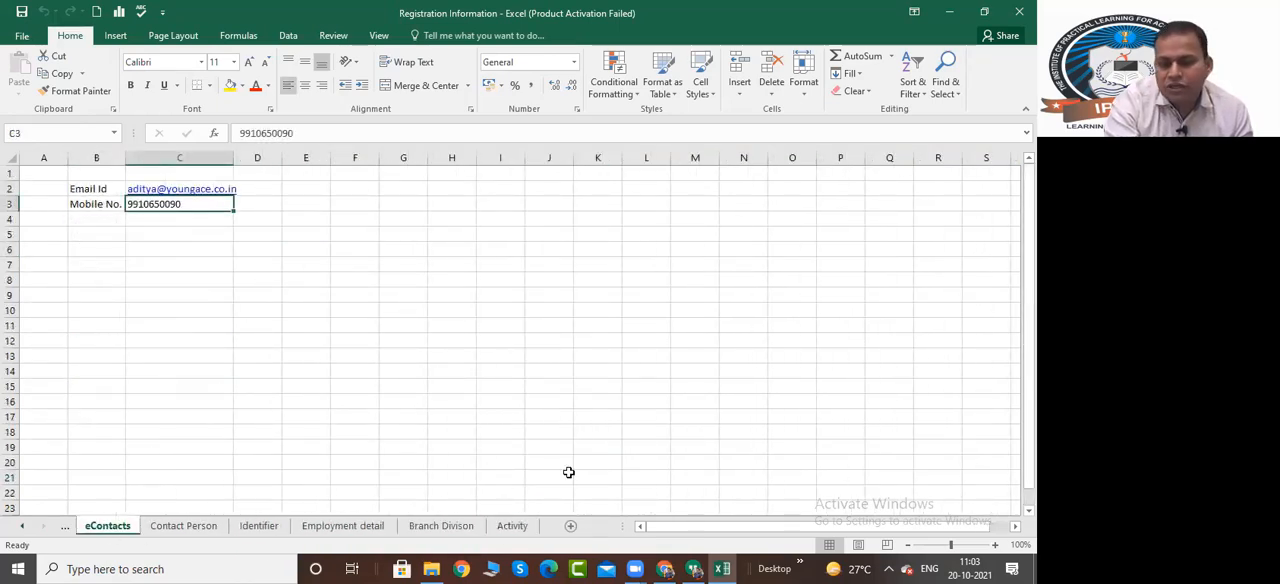
Switch back to the Shram Suvidha Portal in Chrome and start another new registration for EPFO-ESIC
left_click(664, 569)
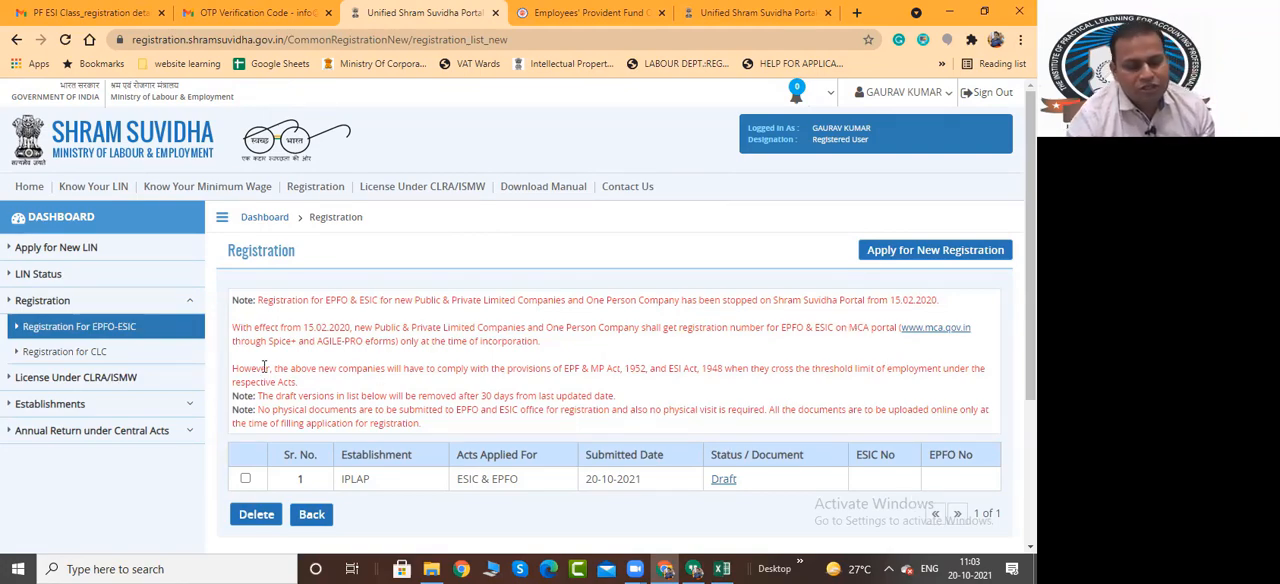
left_click(108, 331)
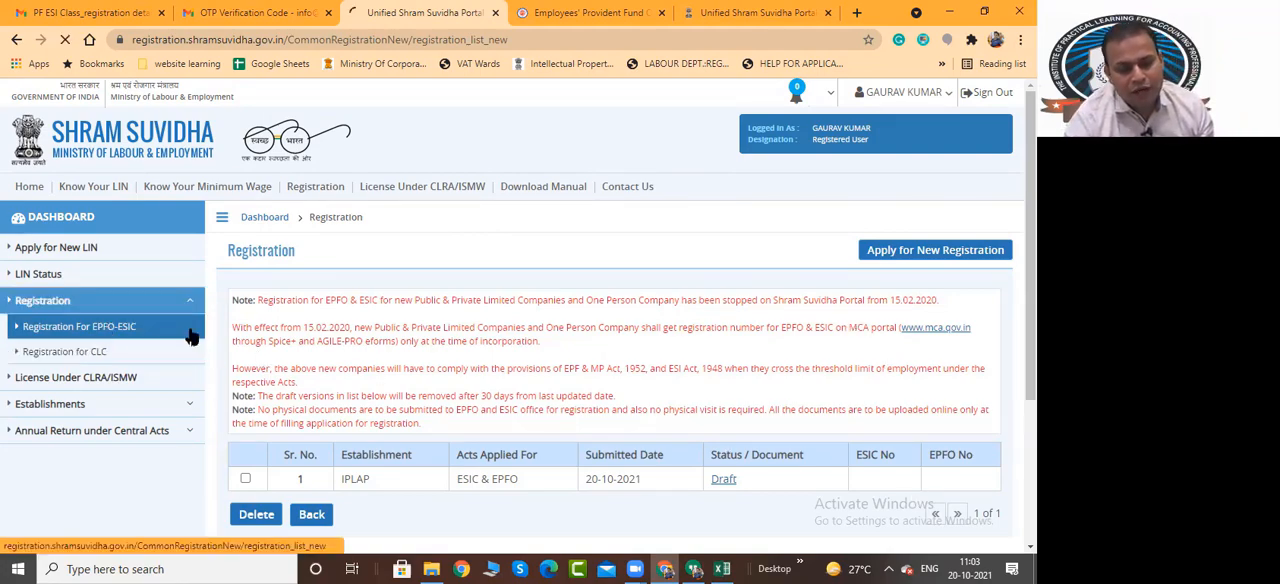
left_click(724, 479)
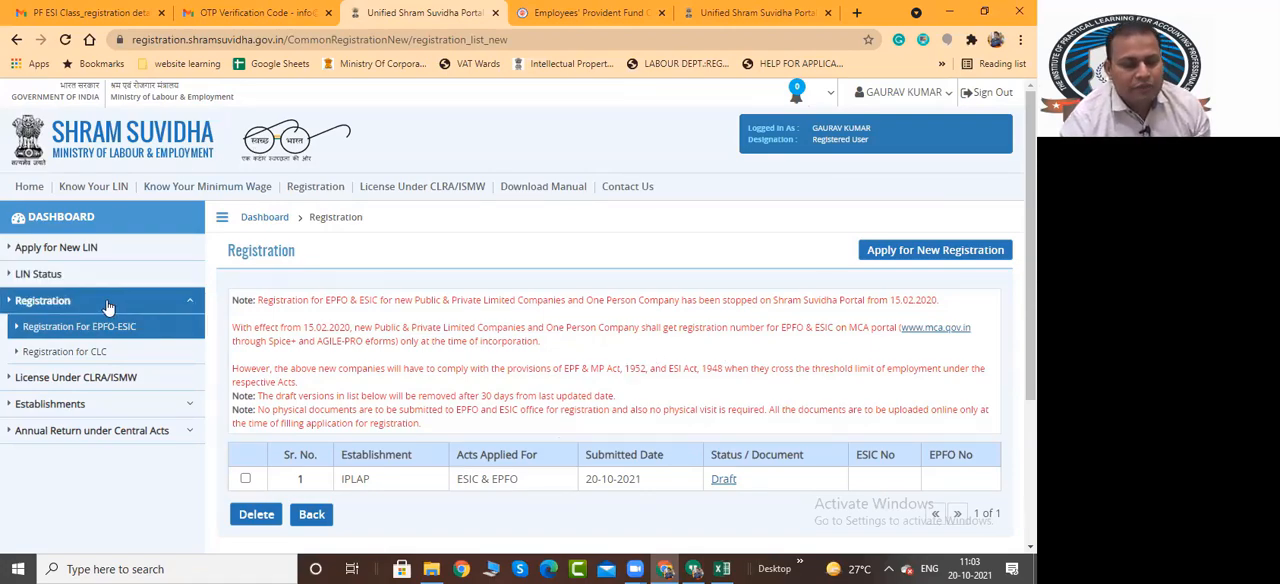
left_click(153, 333)
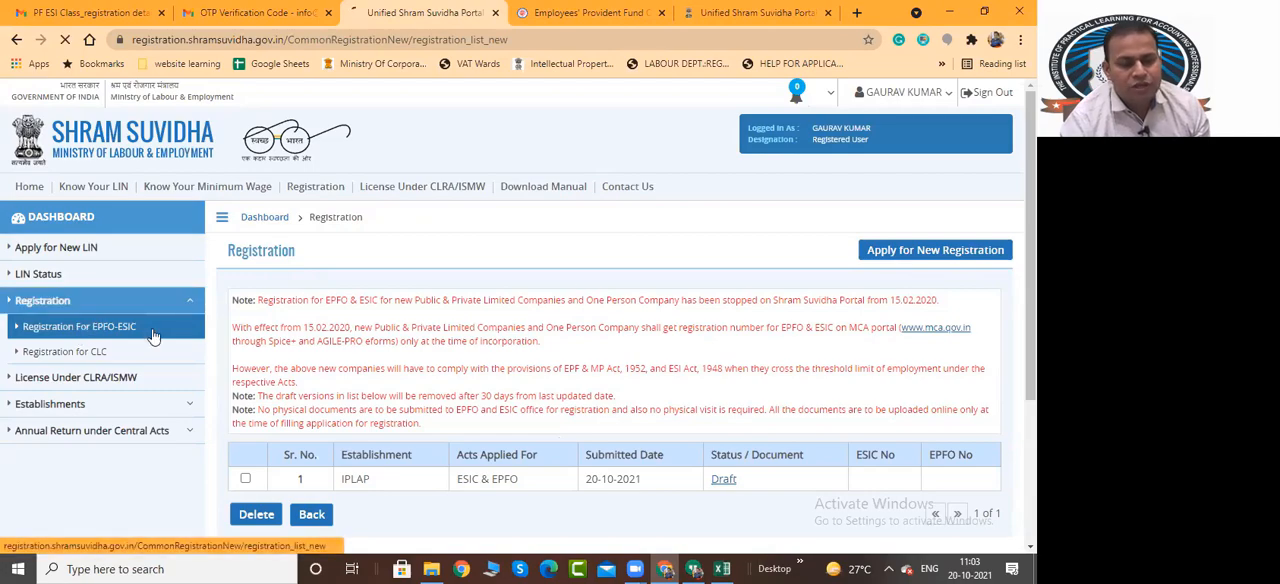
left_click(930, 254)
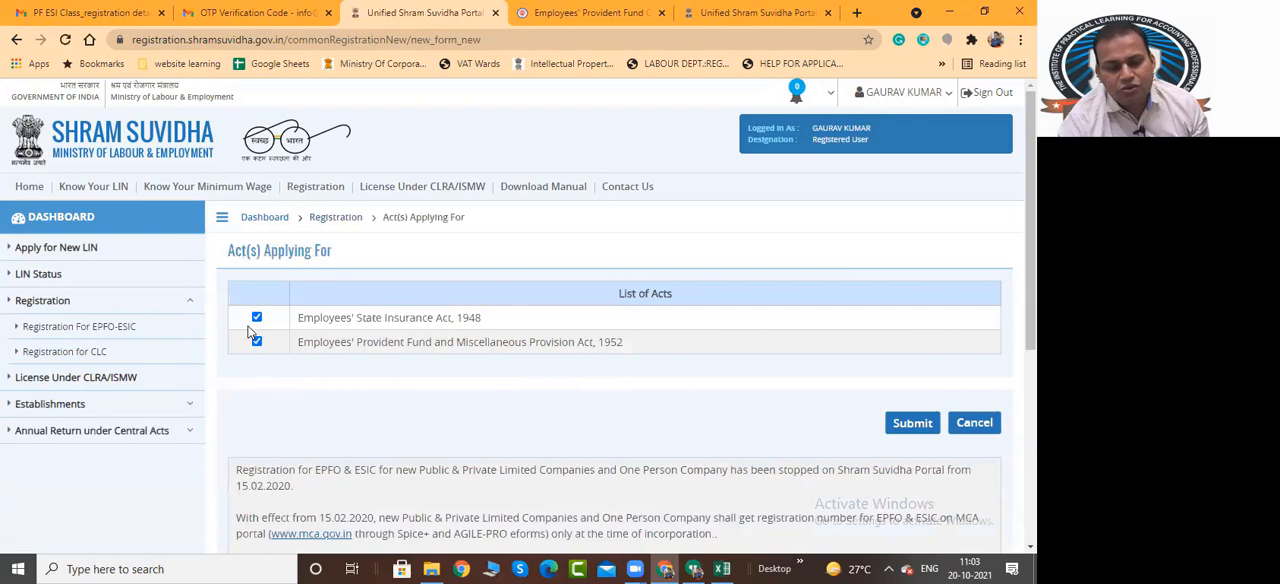
Deselect both the Employees' State Insurance Act, 1948 and the Employees' Provident Fund and Miscellaneous Provision Act, 1952
left_click(256, 318)
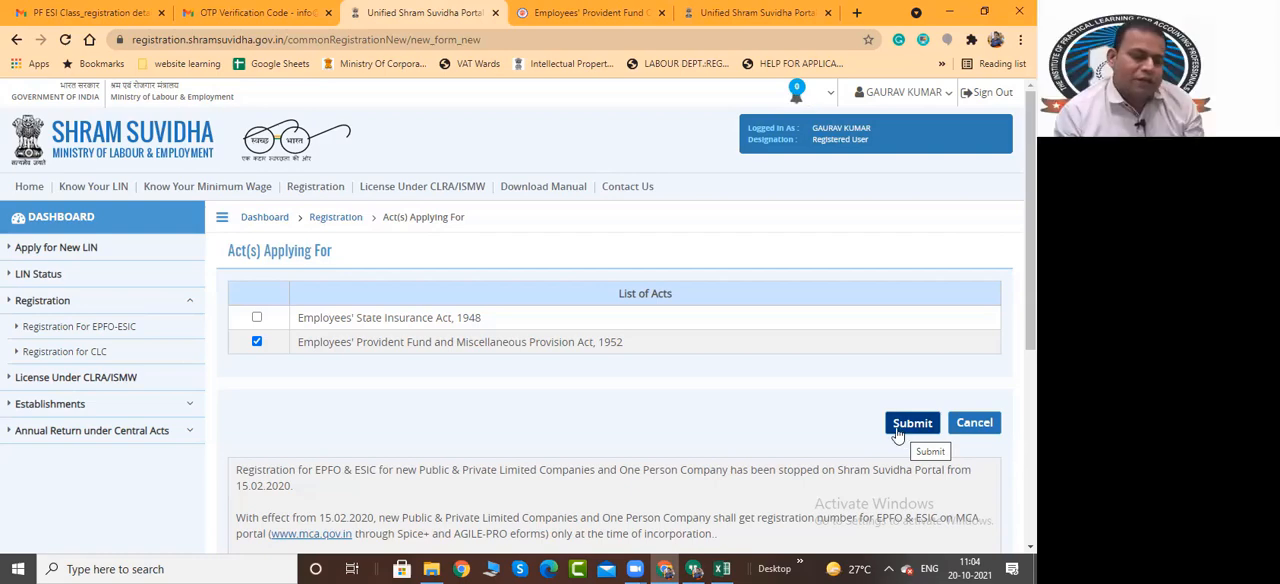
left_click(257, 342)
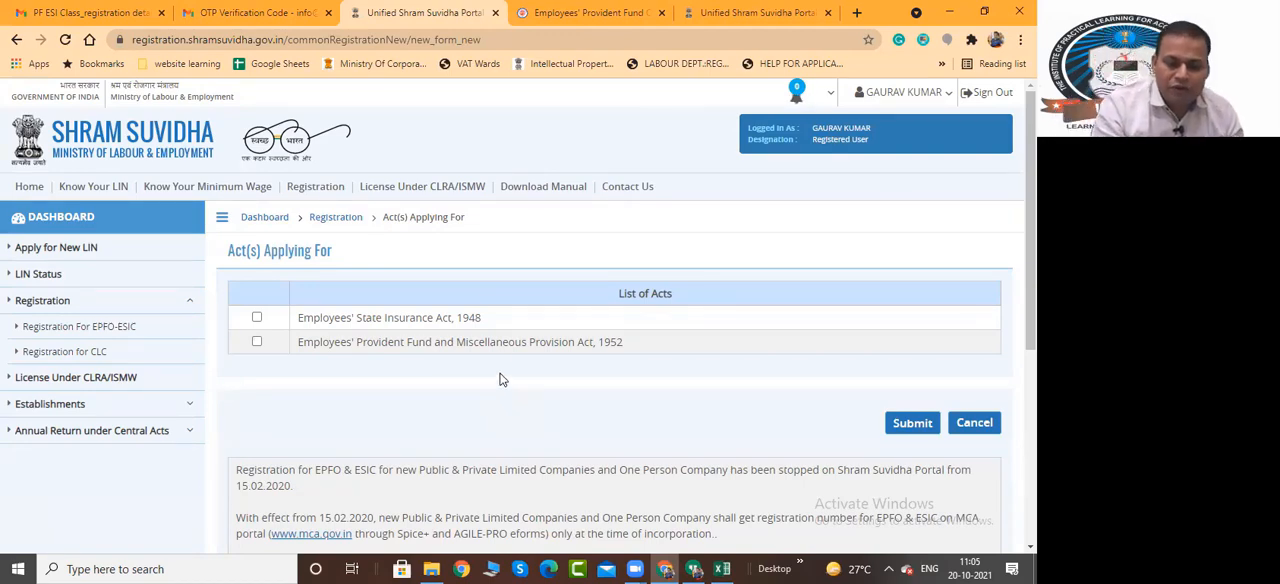
left_click_drag(484, 320, 310, 322)
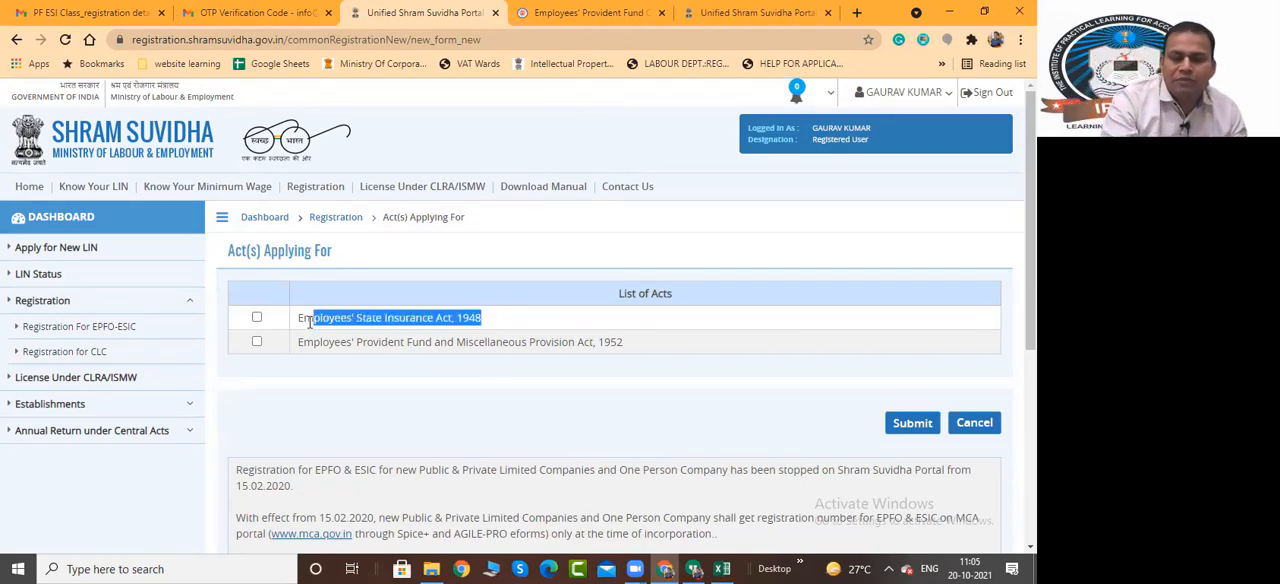
left_click(563, 438)
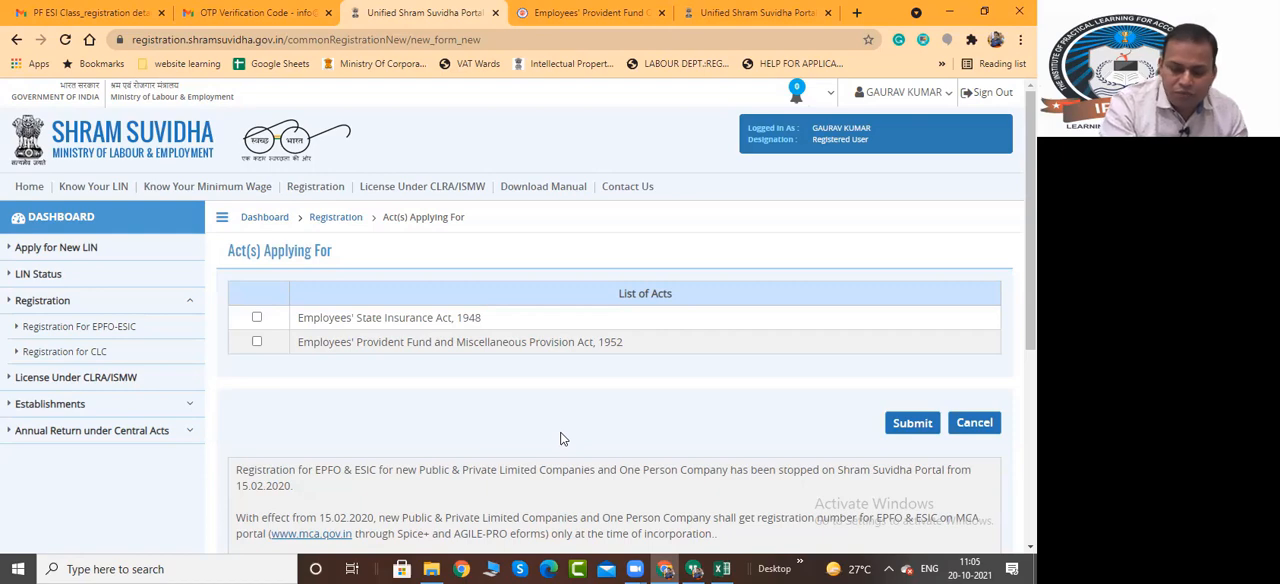